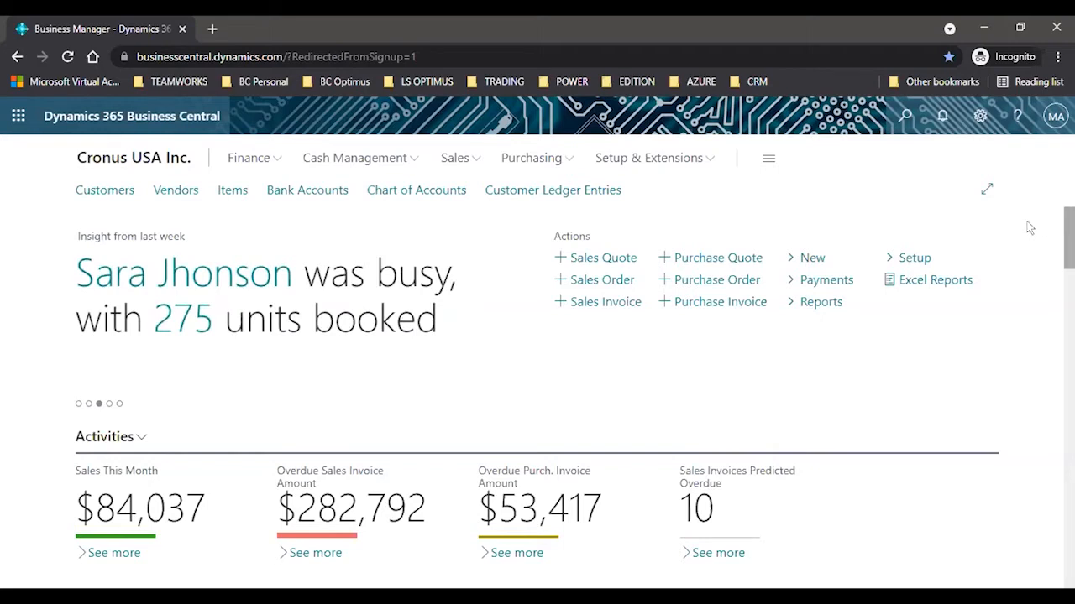
pyautogui.rightClick(982, 205)
pyautogui.click(968, 203)
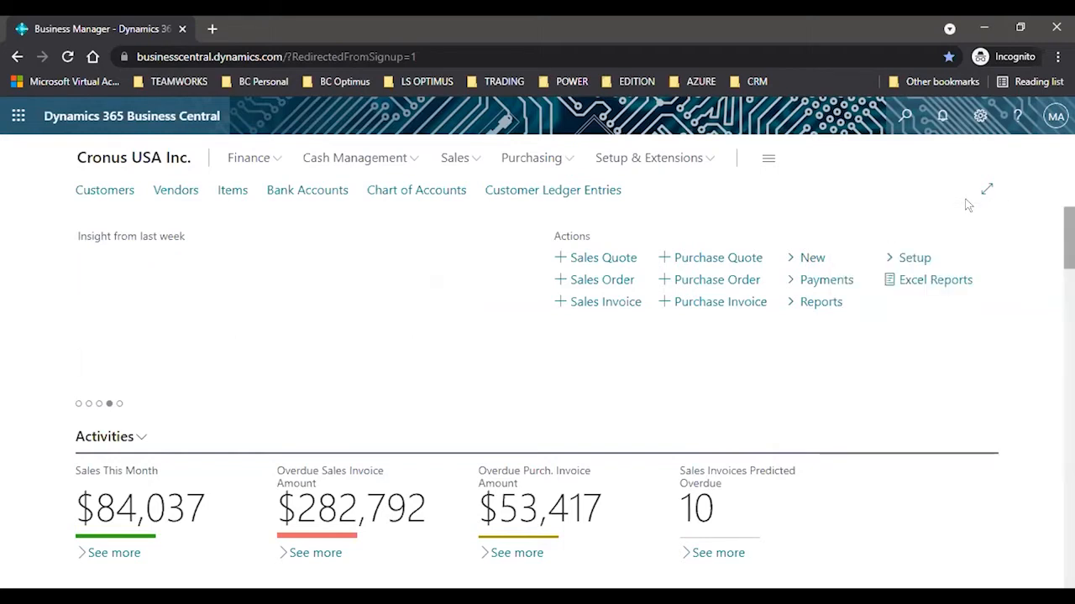
pyautogui.rightClick(950, 215)
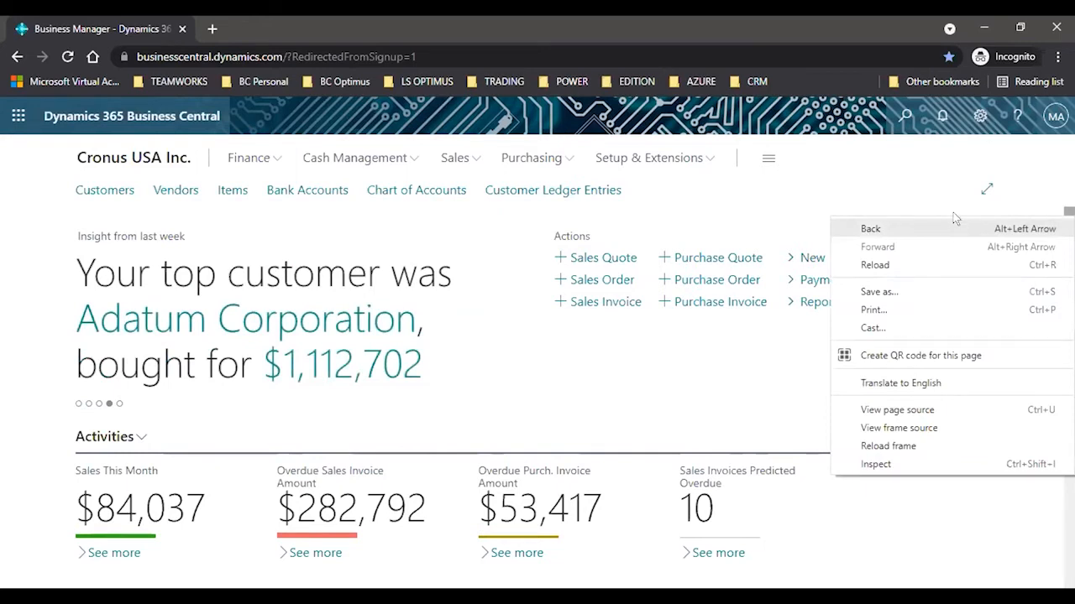
pyautogui.click(954, 216)
pyautogui.scroll(-1, 967, 232)
pyautogui.rightClick(970, 235)
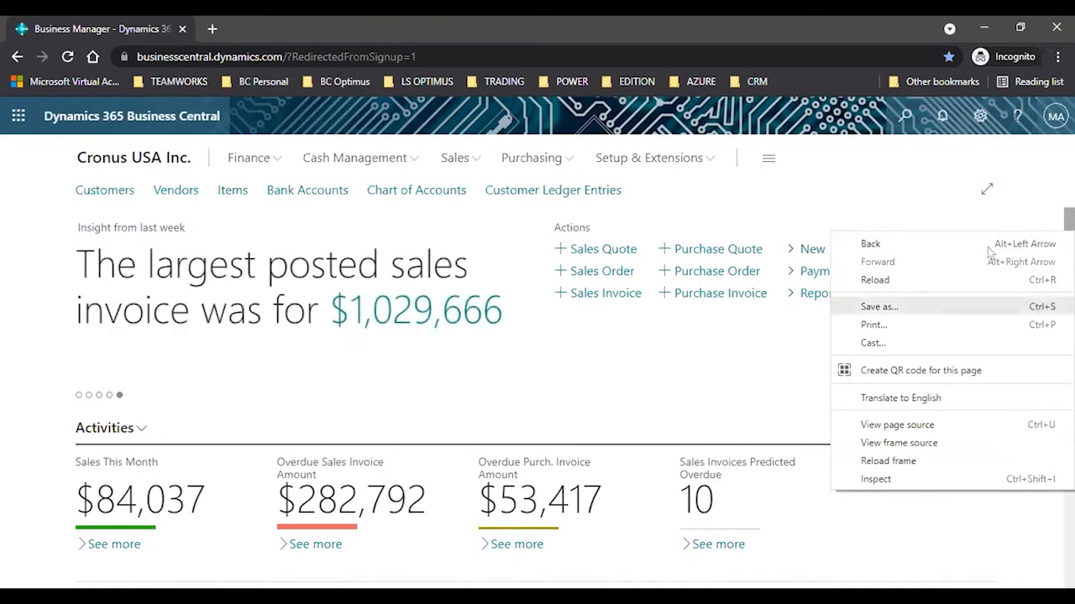
# - Search for "item" and open the Items list
pyautogui.click(894, 117)
pyautogui.click(896, 118)
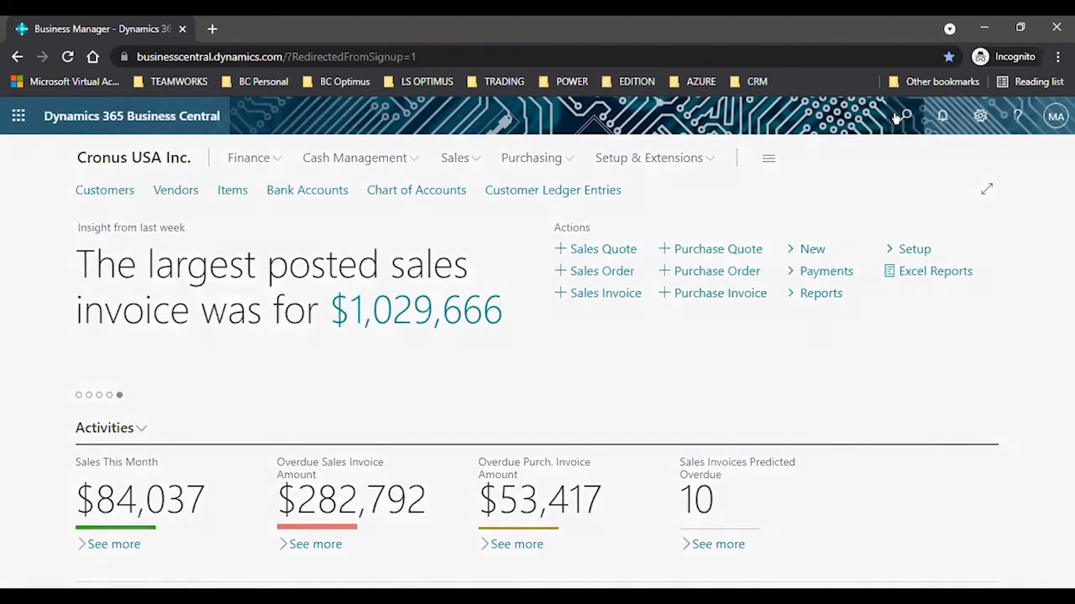
pyautogui.write('item')
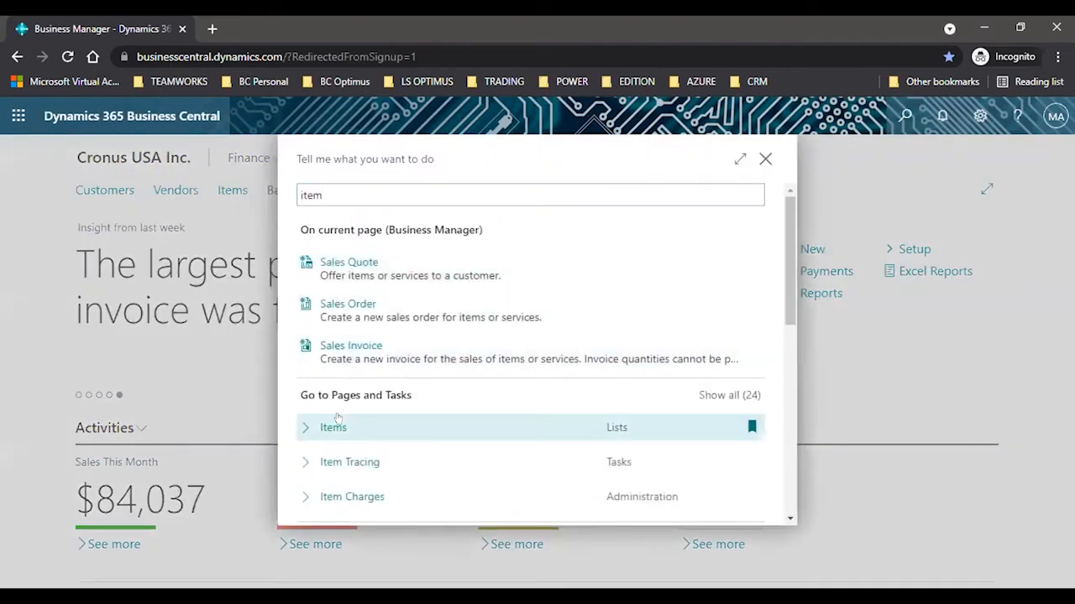
pyautogui.click(338, 418)
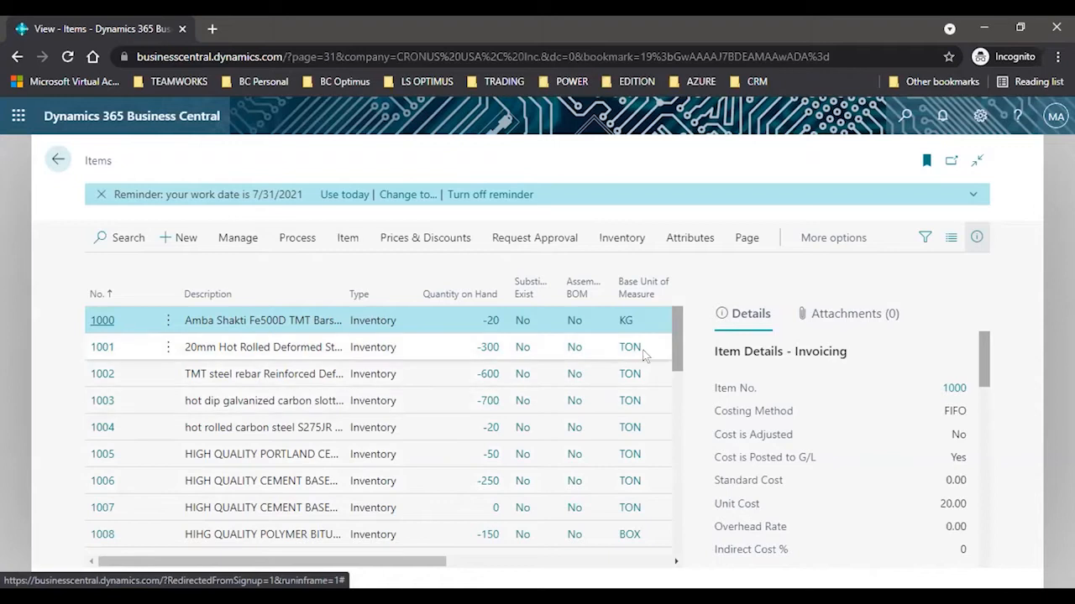
# - Switch the Items list to the Tall Tiles layout
pyautogui.moveTo(670, 359); pyautogui.dragTo(653, 547)
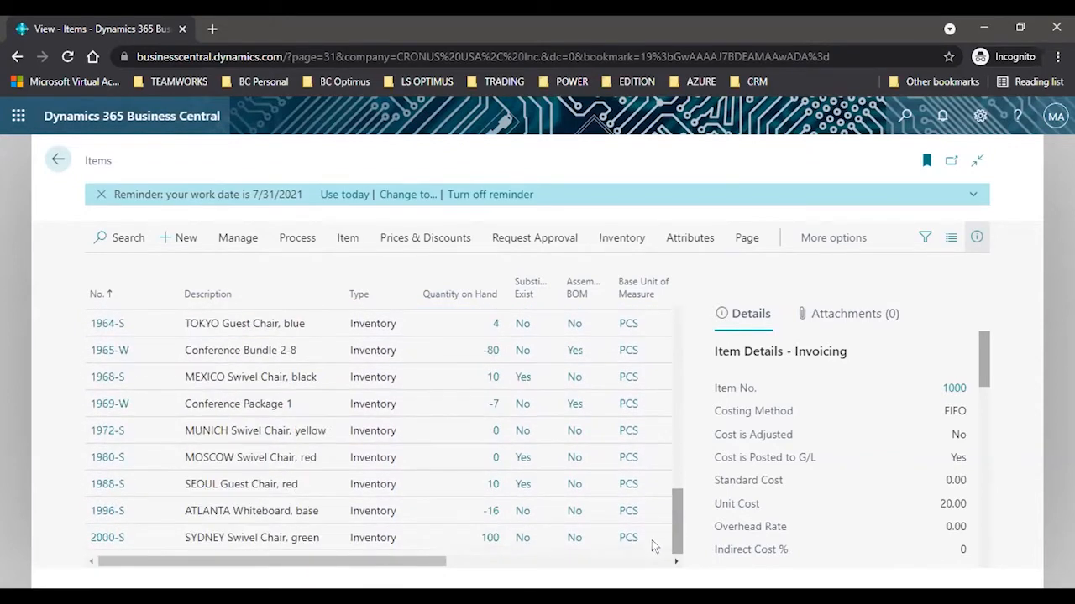
pyautogui.click(949, 239)
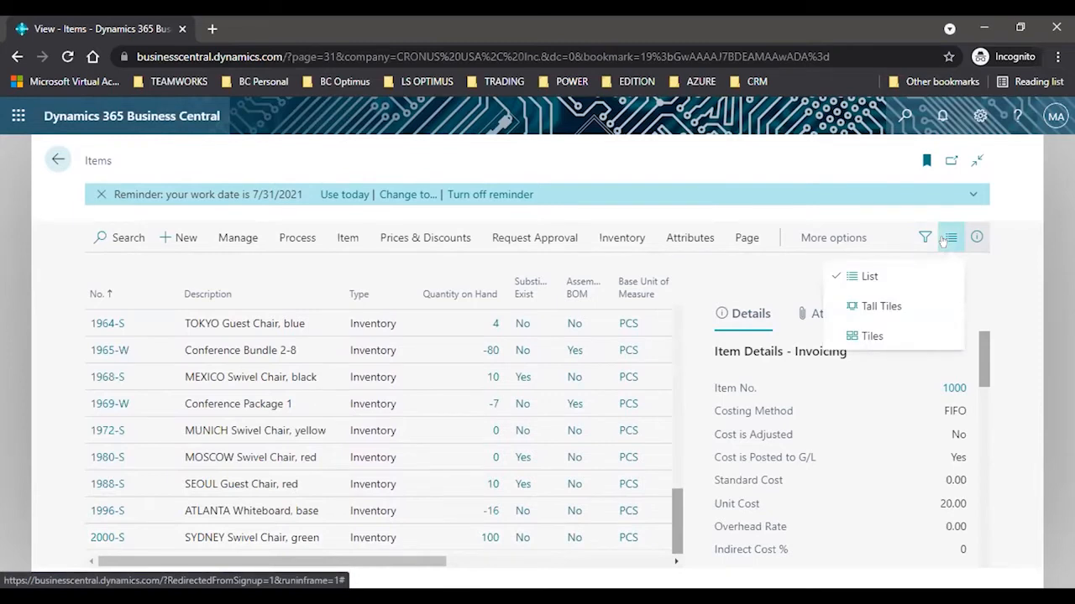
pyautogui.click(879, 306)
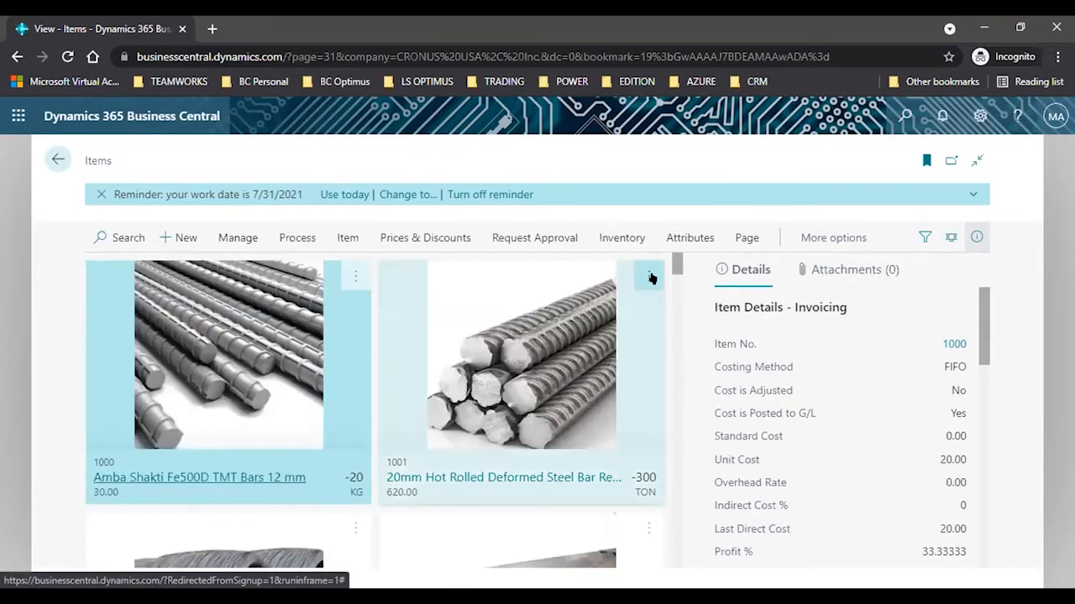
# - Find the AMSTERDAM Lamp among the item tiles and open its item card
pyautogui.moveTo(676, 262); pyautogui.dragTo(676, 341)
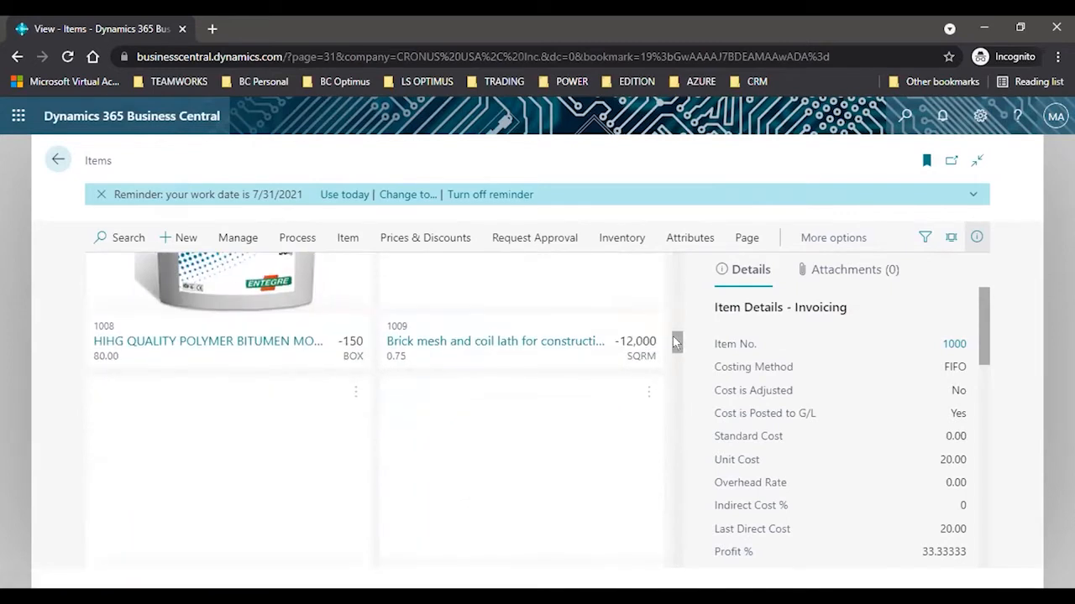
pyautogui.press('F11')
pyautogui.moveTo(676, 341); pyautogui.dragTo(664, 401)
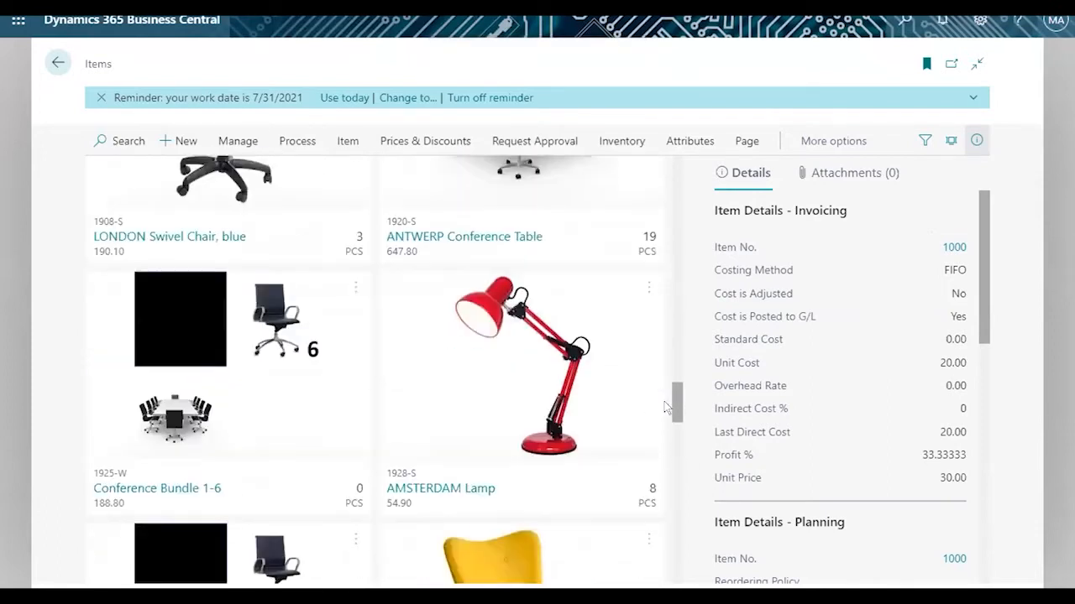
pyautogui.click(454, 489)
pyautogui.click(454, 489)
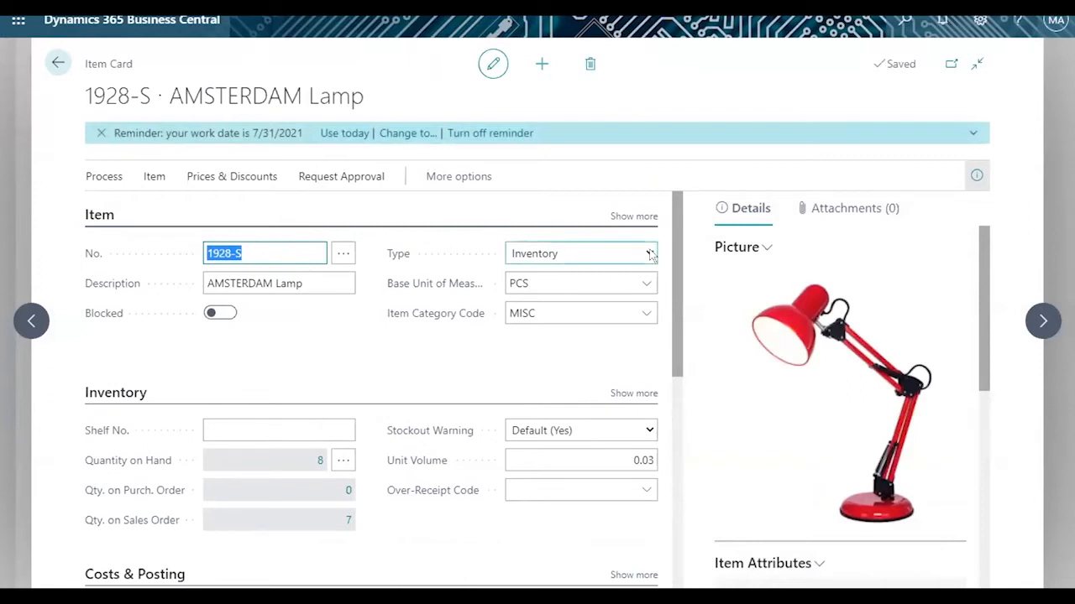
# - Examine the available Type options and the Base Unit of Measure on the lamp's item card
pyautogui.click(651, 255)
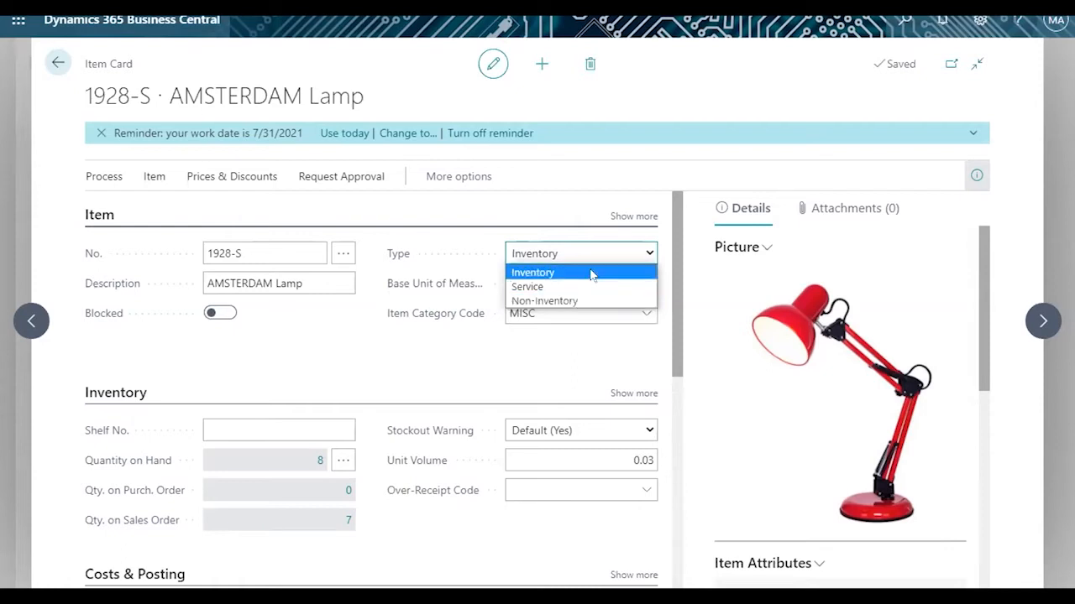
pyautogui.click(428, 378)
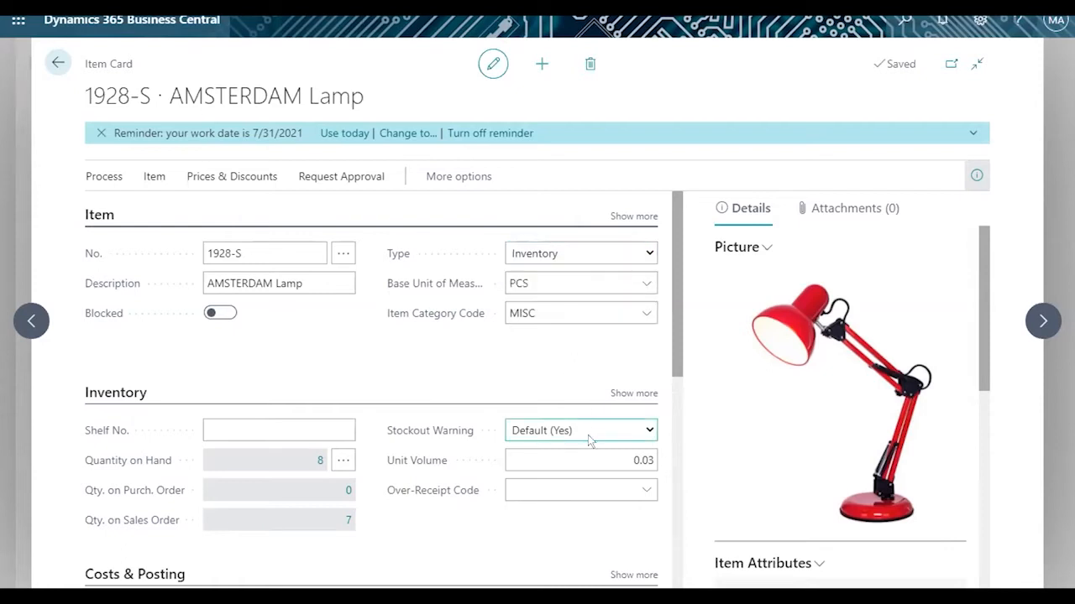
pyautogui.click(571, 281)
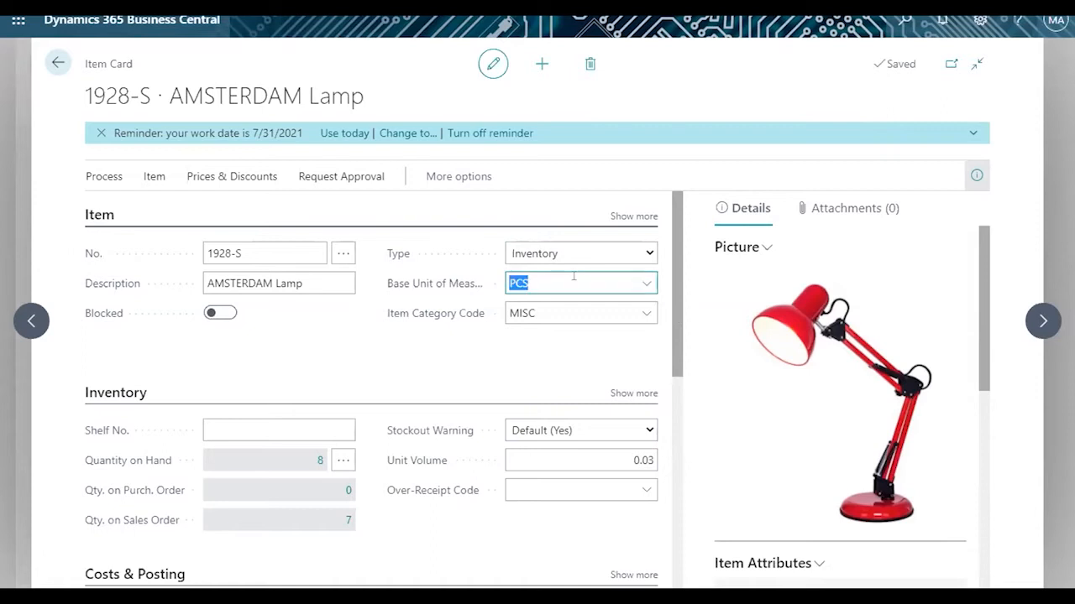
# - Check the lamp's quantity on hand by location in Adjust Inventory, leaving the quantities as they are
pyautogui.moveTo(675, 284); pyautogui.dragTo(682, 367)
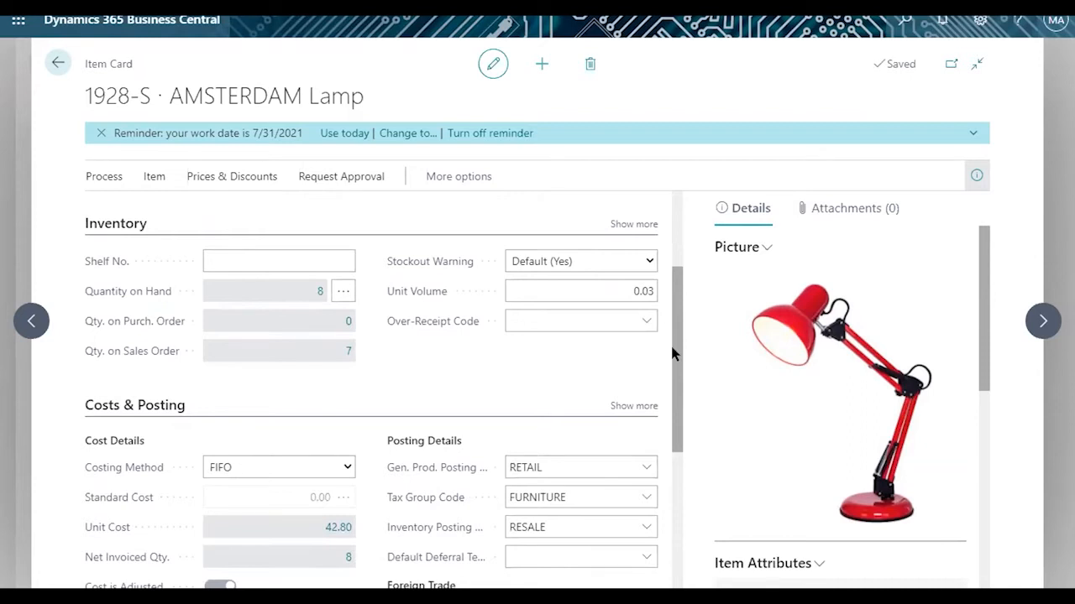
pyautogui.click(332, 291)
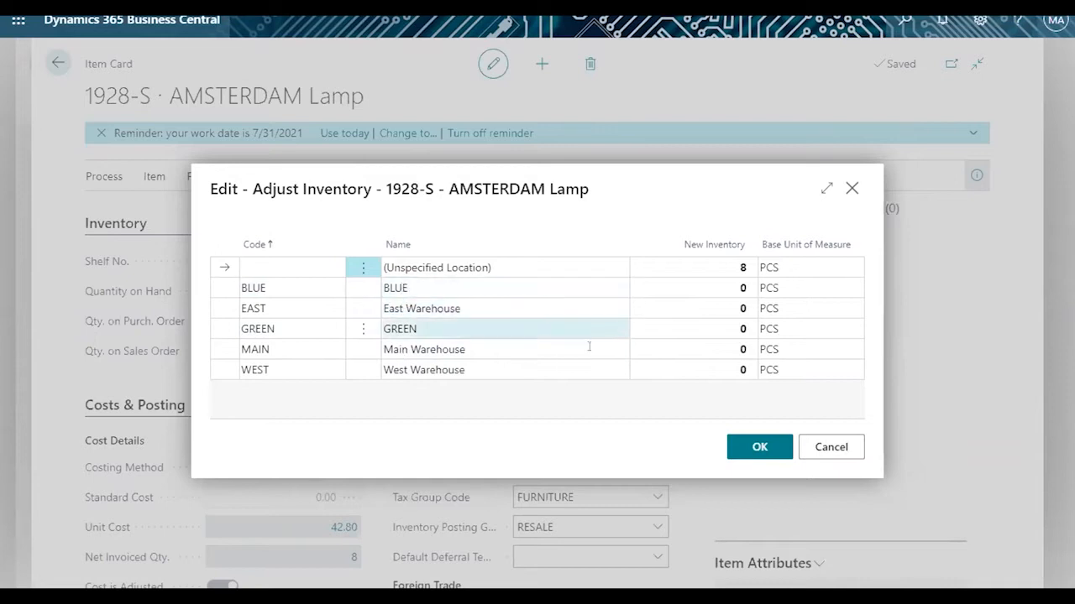
pyautogui.click(737, 445)
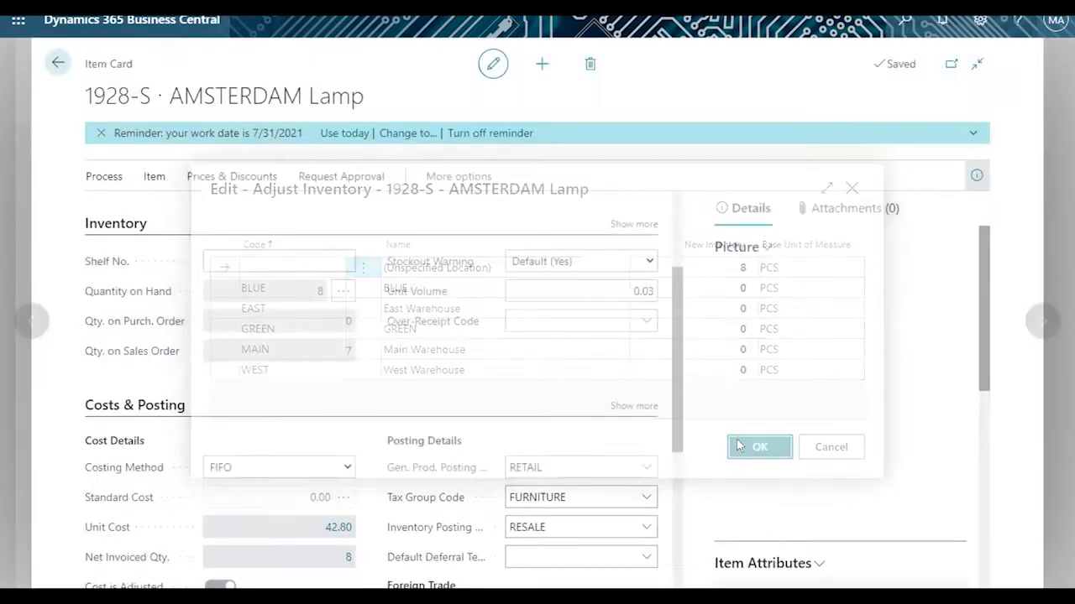
pyautogui.scroll(2, 667, 312)
pyautogui.click(244, 227)
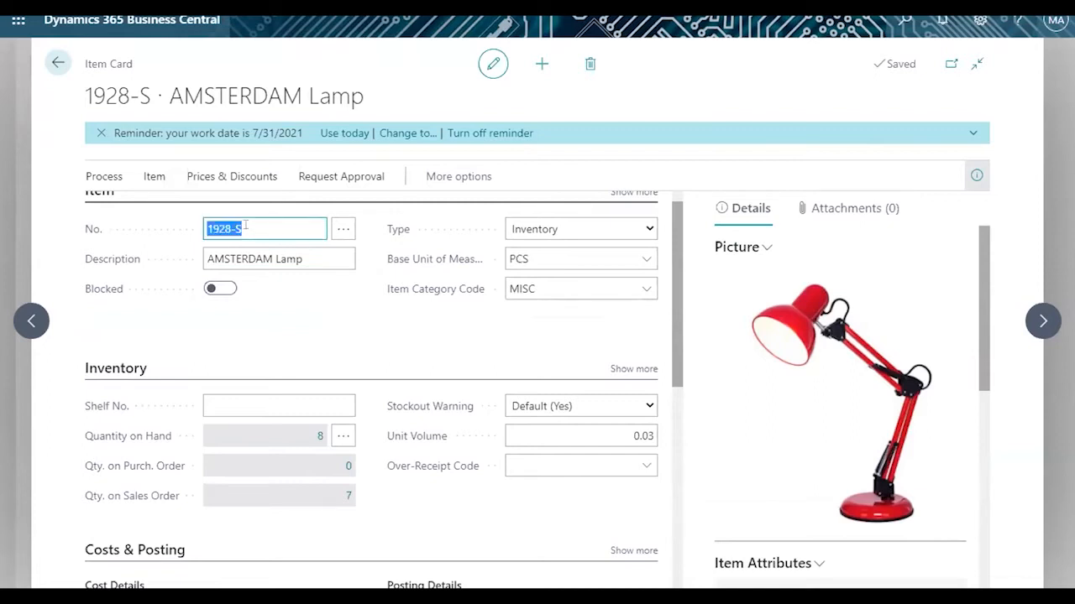
pyautogui.moveTo(264, 336); pyautogui.dragTo(320, 173)
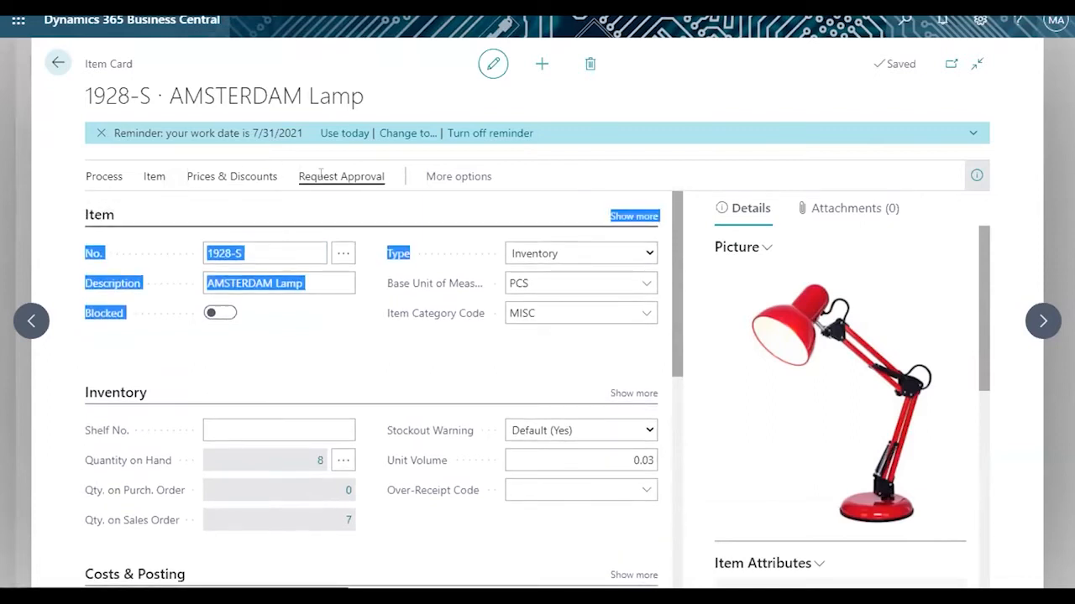
pyautogui.click(339, 177)
pyautogui.moveTo(150, 95); pyautogui.dragTo(90, 62)
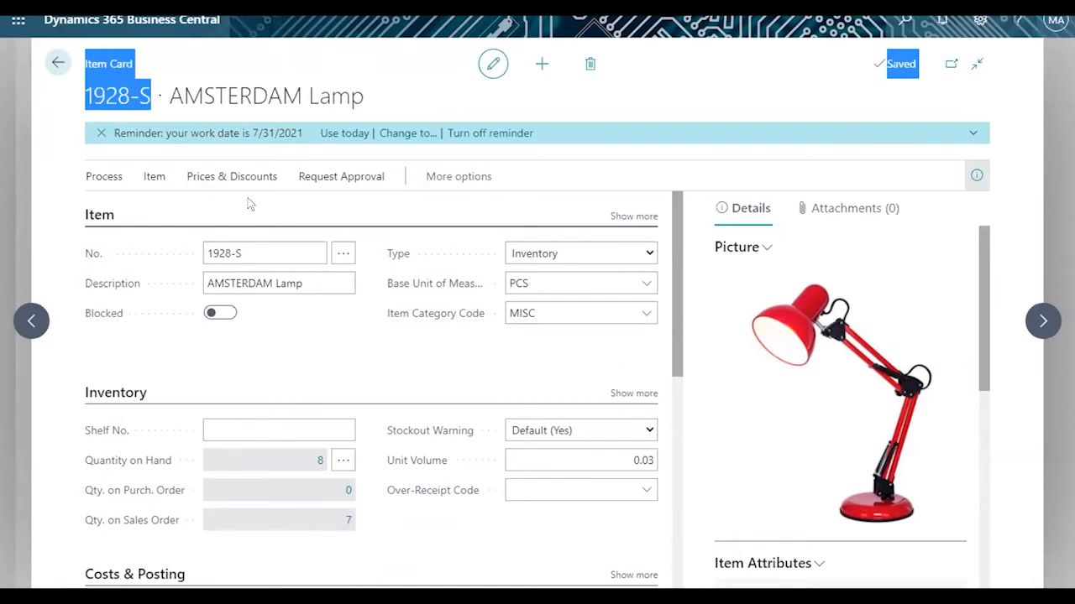
# - Open the Item Identifiers list for the AMSTERDAM Lamp
pyautogui.click(432, 179)
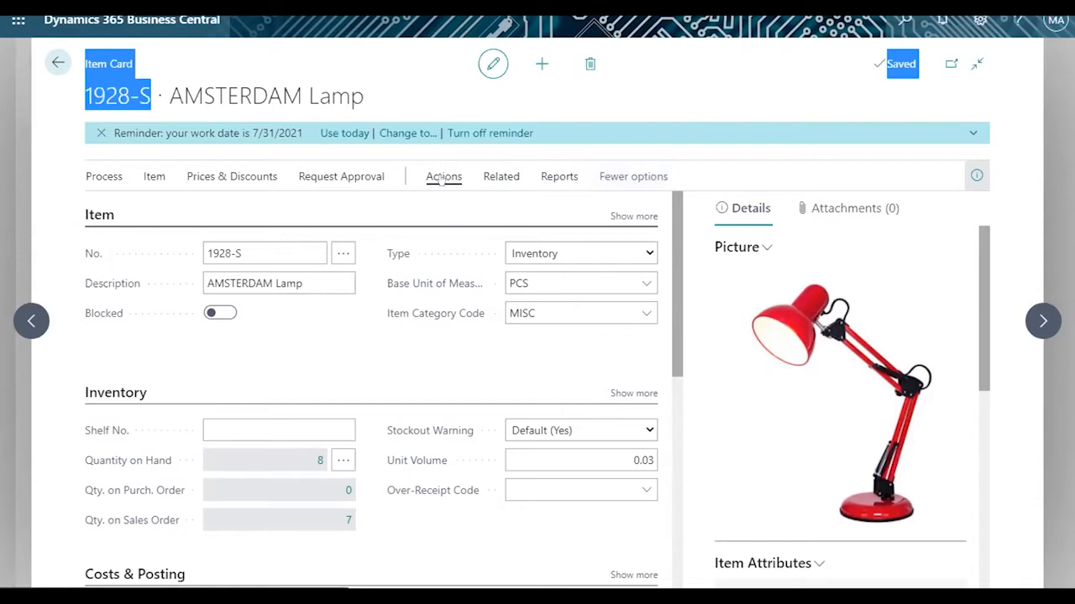
pyautogui.click(440, 178)
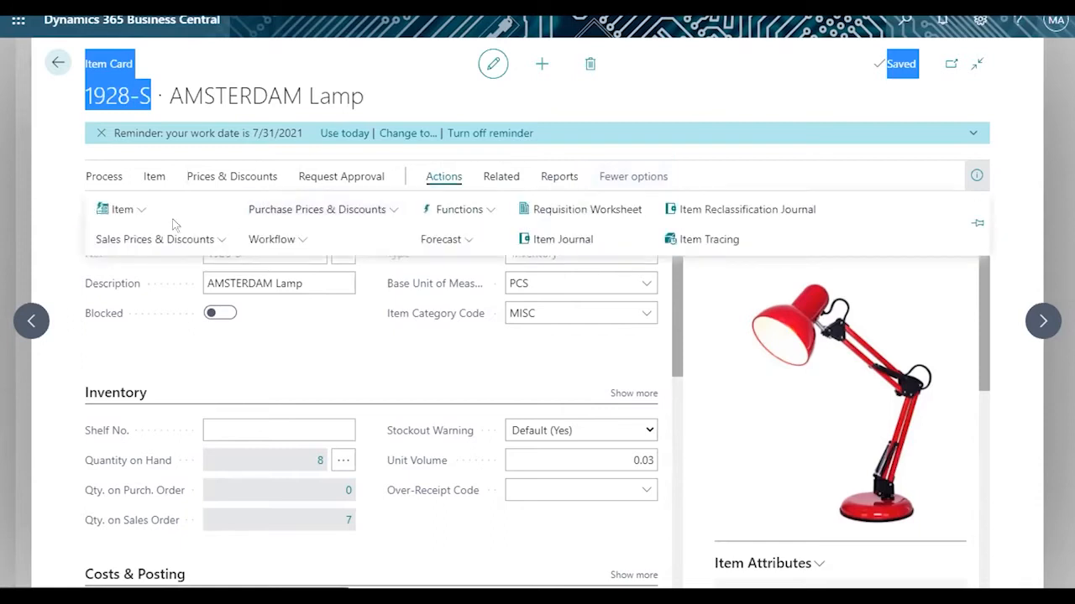
pyautogui.click(126, 212)
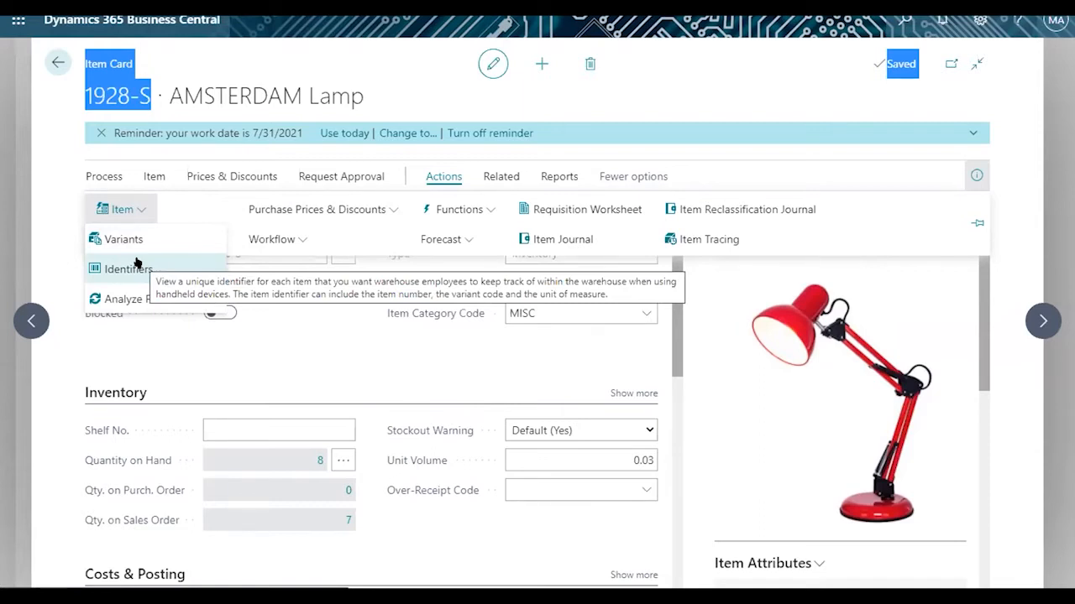
pyautogui.click(134, 267)
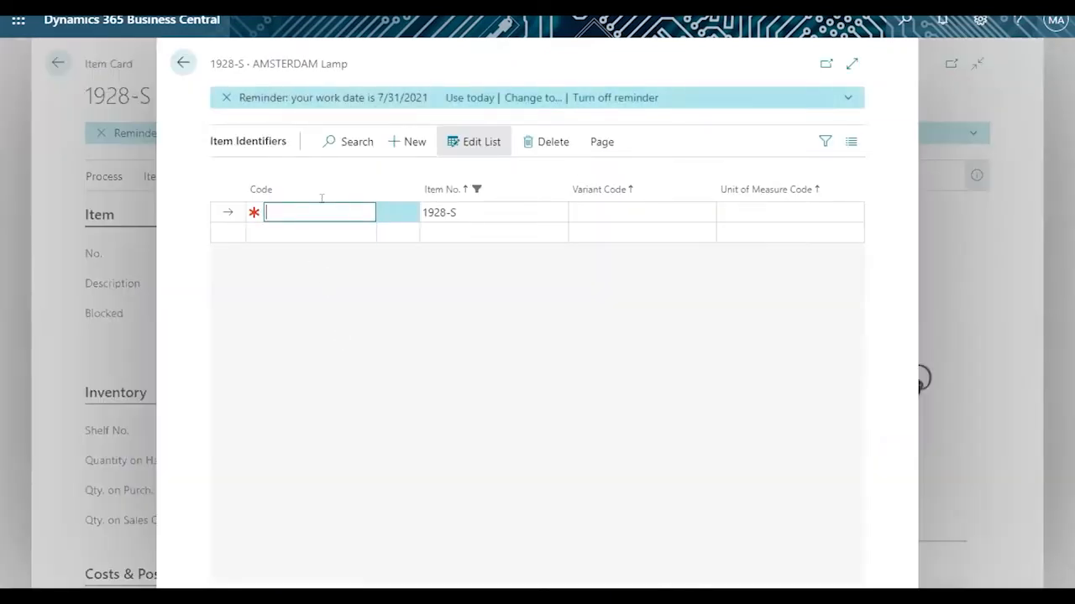
pyautogui.write('098098090989')
pyautogui.press('Tab')
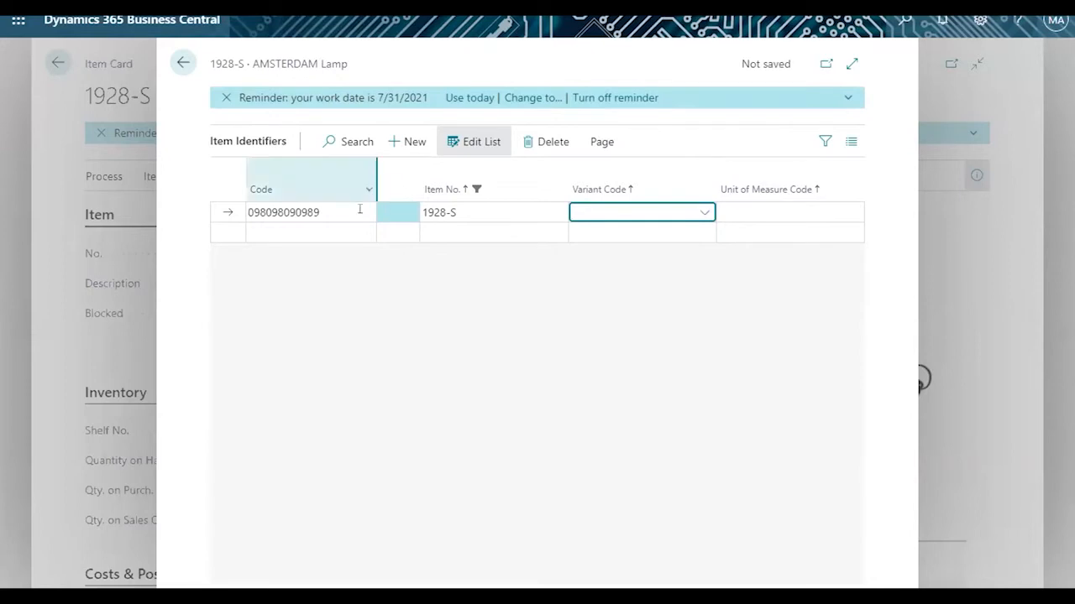
pyautogui.click(322, 206)
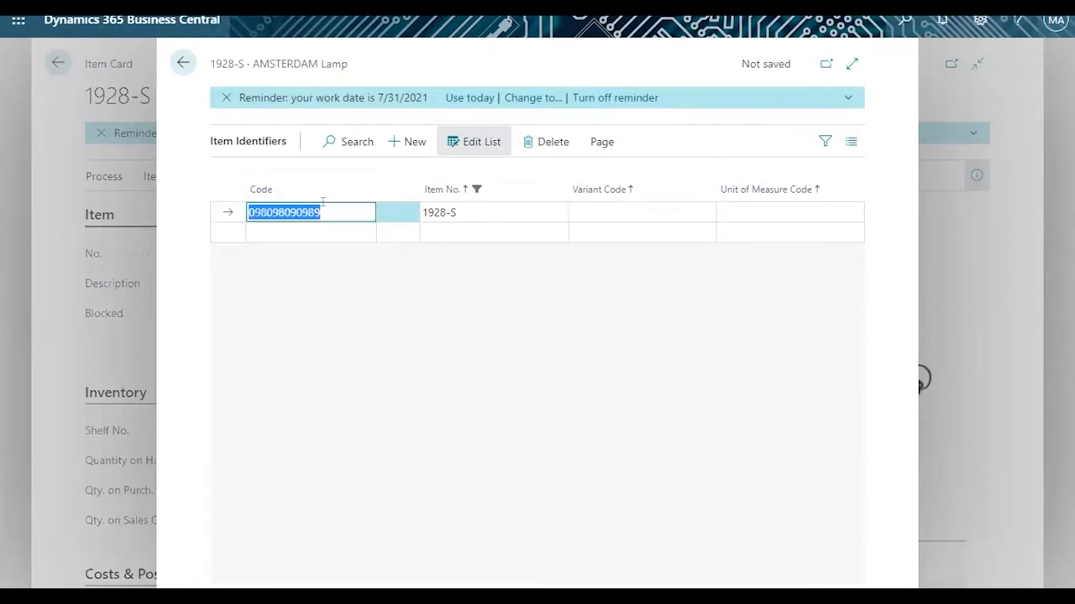
pyautogui.click(322, 206)
pyautogui.write('098098')
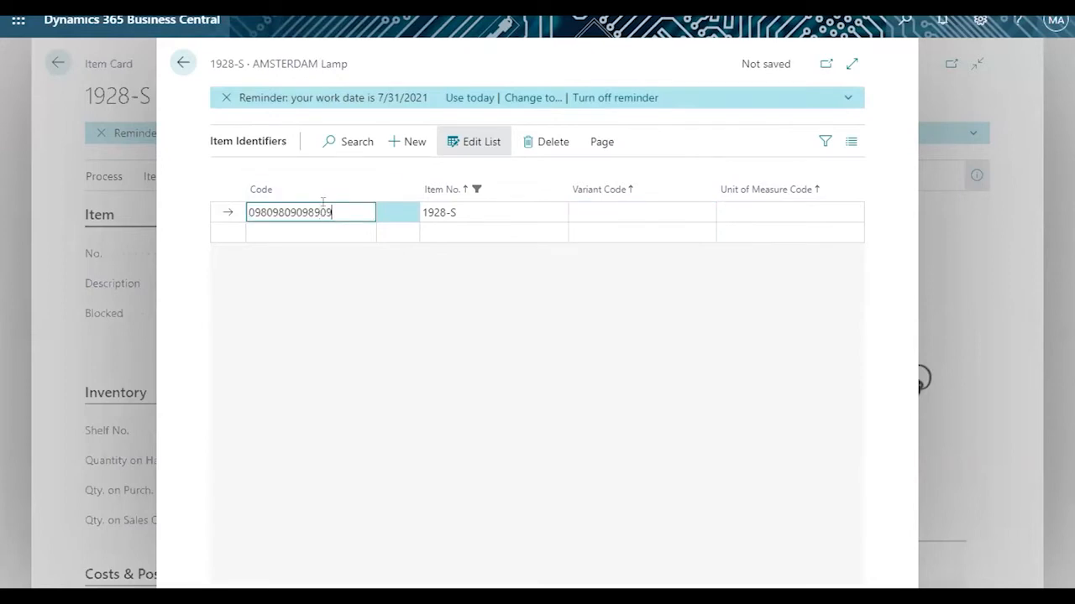
pyautogui.press('Tab')
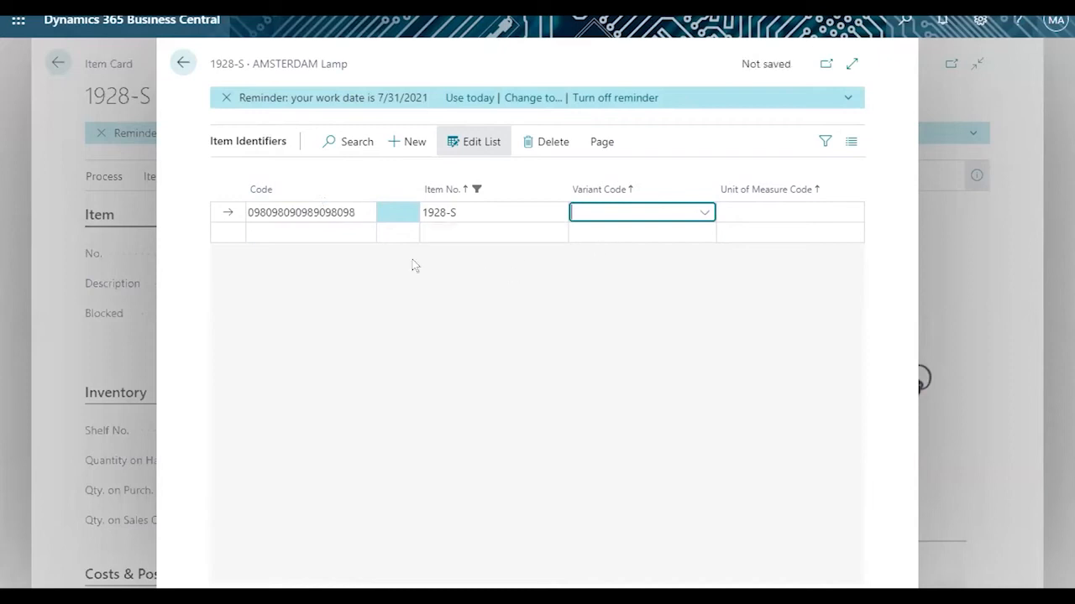
# - Set the identifier's unit of measure code to PCS and return to the item card
pyautogui.click(751, 212)
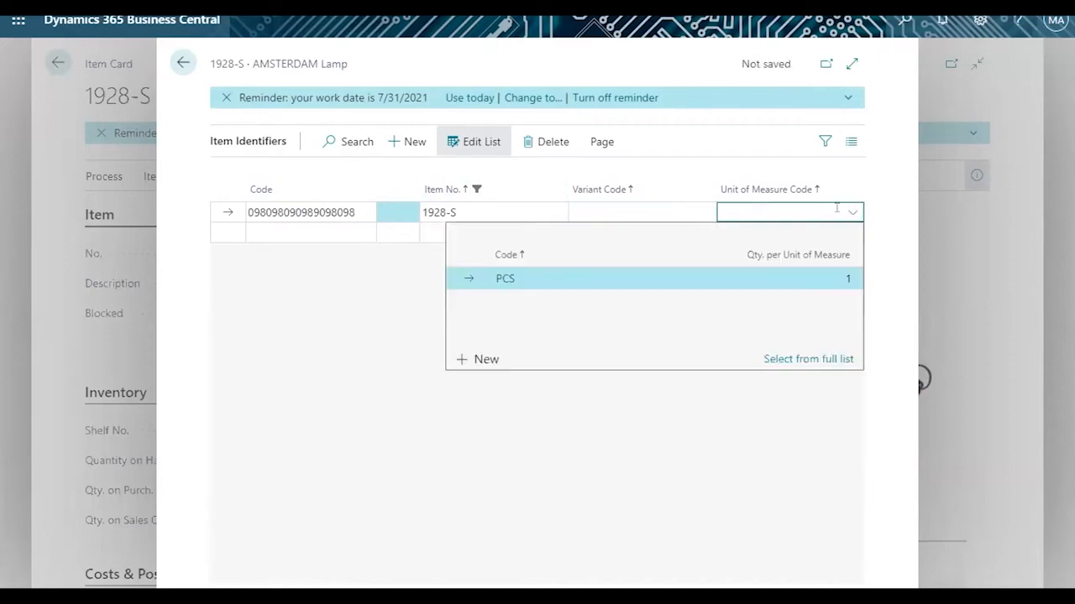
pyautogui.click(612, 278)
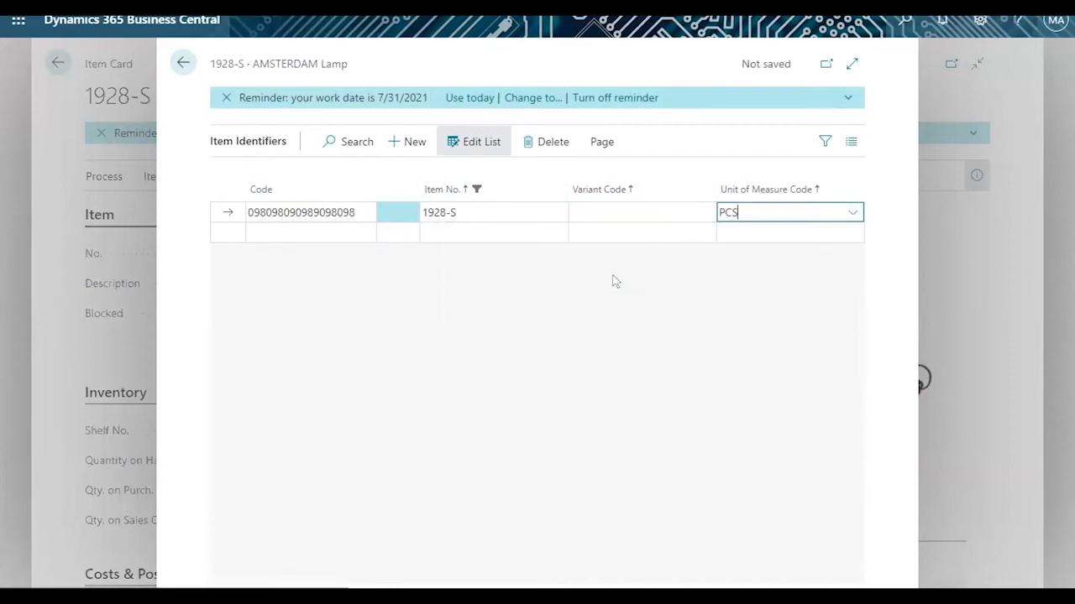
pyautogui.click(289, 235)
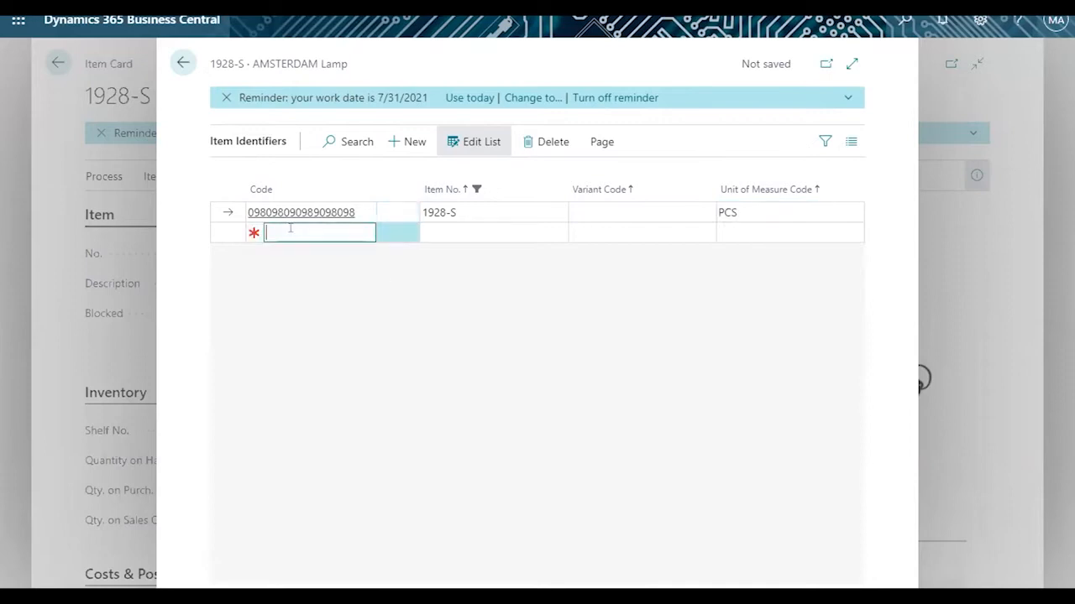
pyautogui.moveTo(308, 302); pyautogui.dragTo(178, 67)
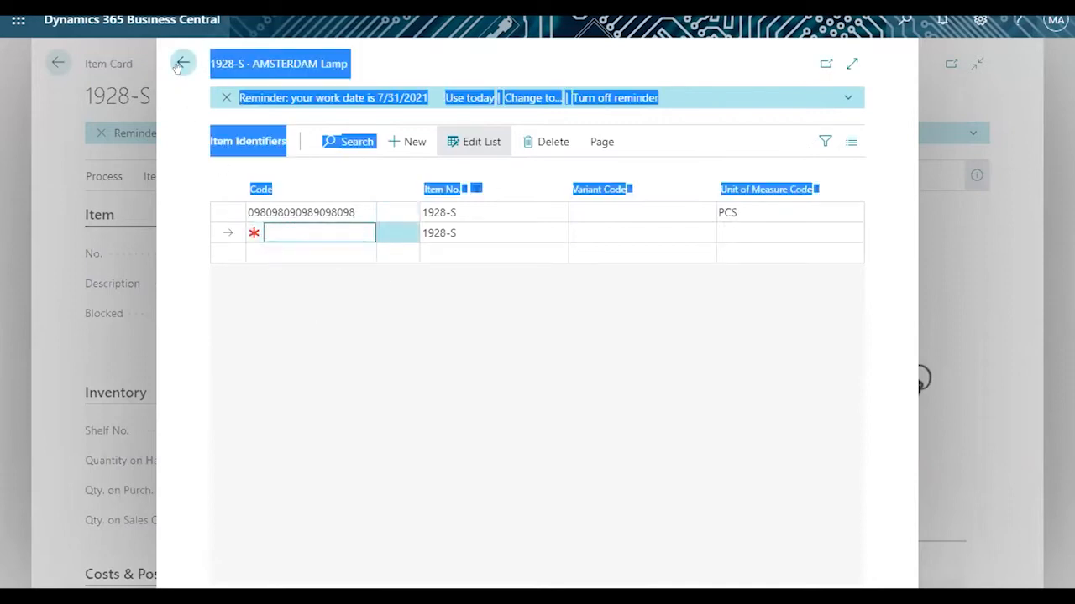
pyautogui.click(180, 64)
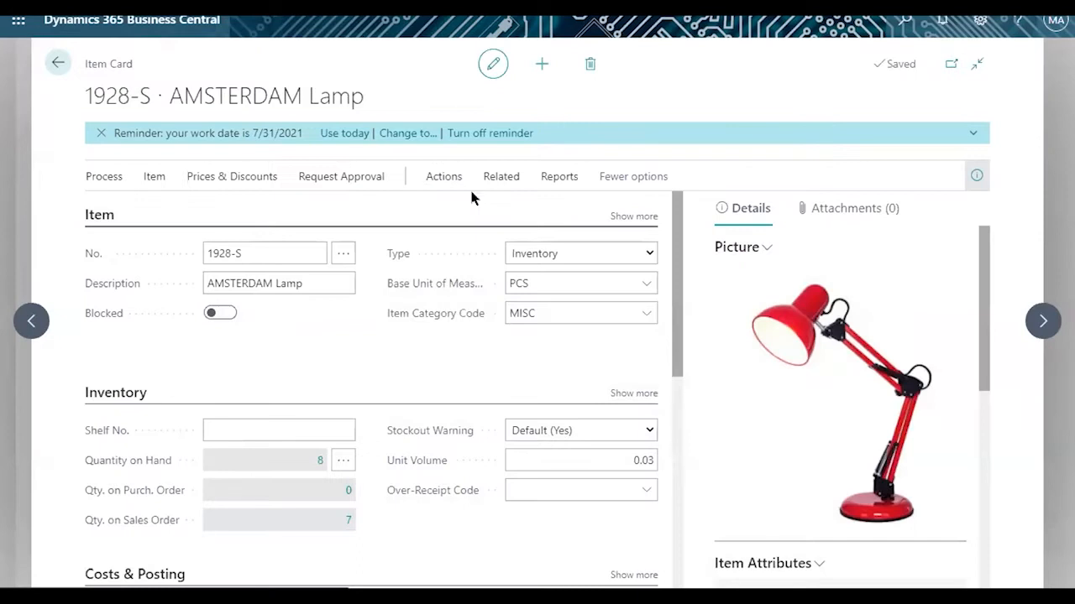
# - Open the Item Cross Reference Entries list for the AMSTERDAM Lamp
pyautogui.click(436, 175)
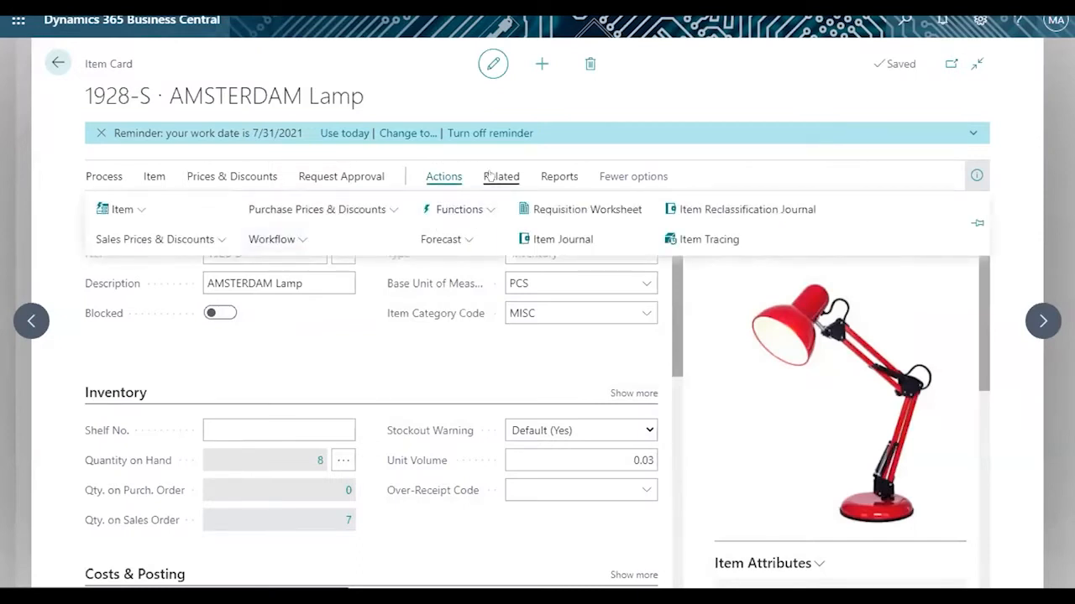
pyautogui.click(492, 175)
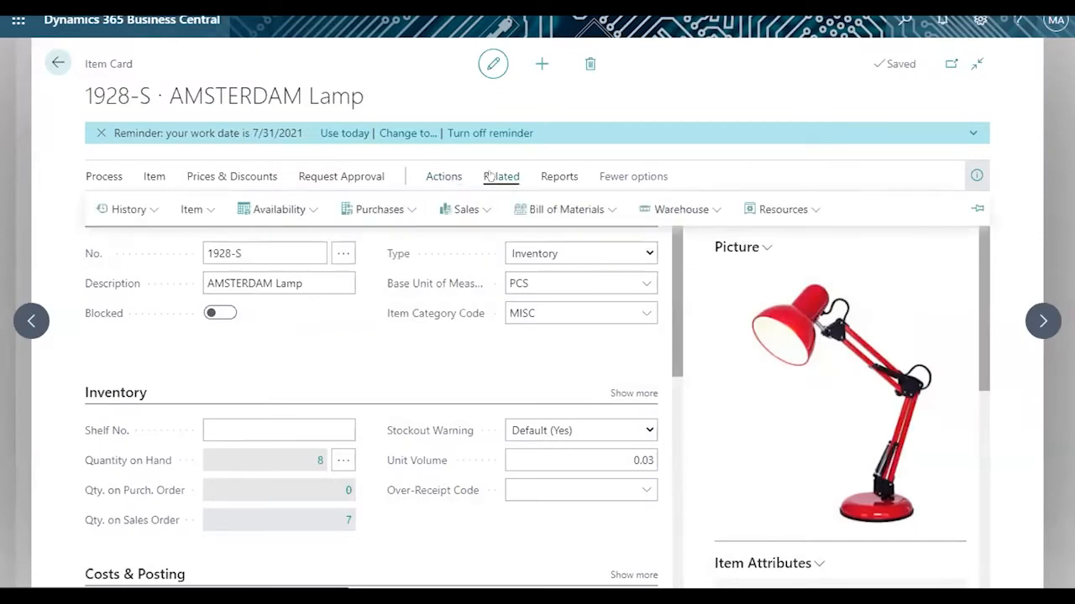
pyautogui.click(197, 209)
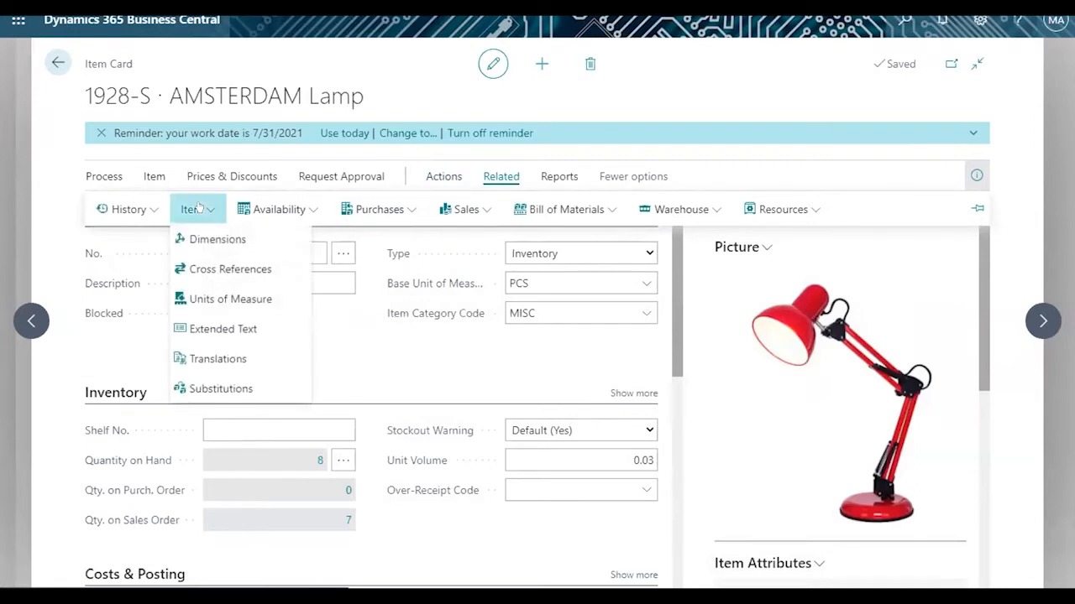
pyautogui.click(208, 267)
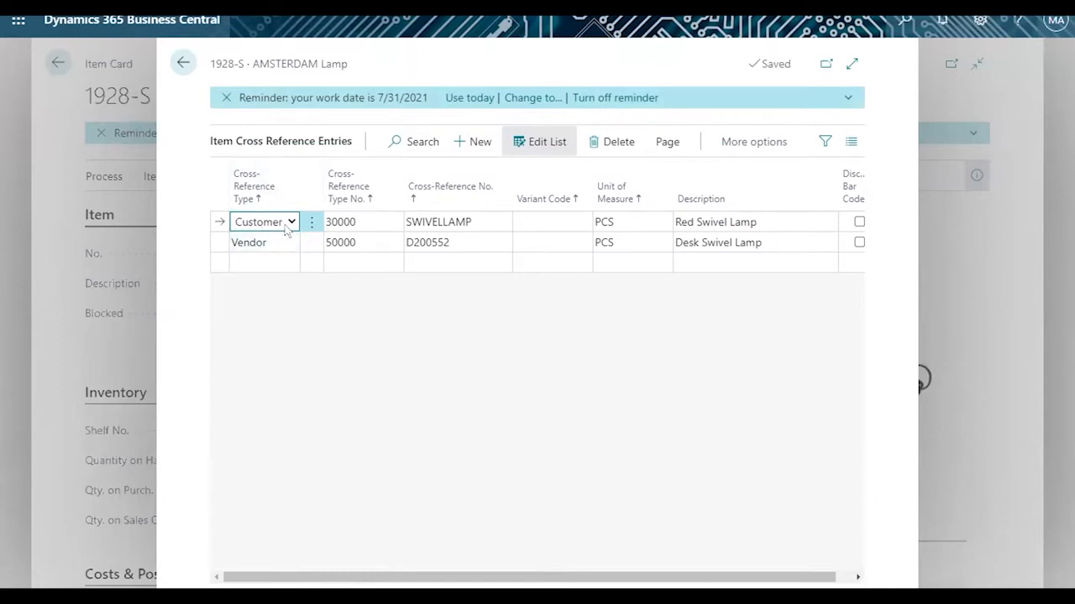
# - Examine the customer and cross-reference number of the existing SWIVELLAMP entry, leaving both as they are
pyautogui.click(358, 222)
pyautogui.click(391, 223)
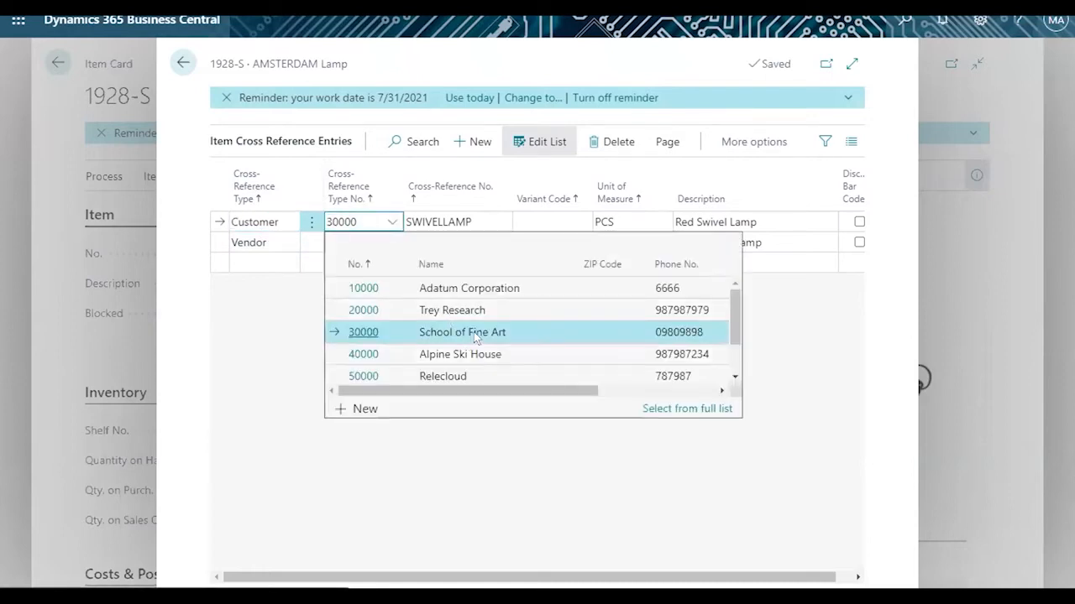
pyautogui.click(277, 333)
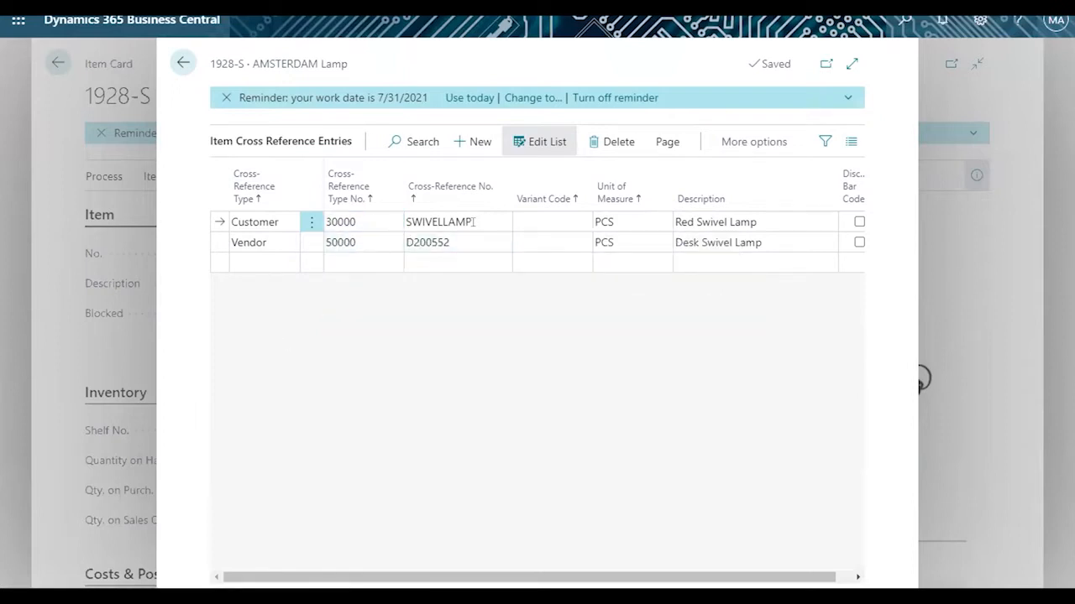
pyautogui.click(473, 221)
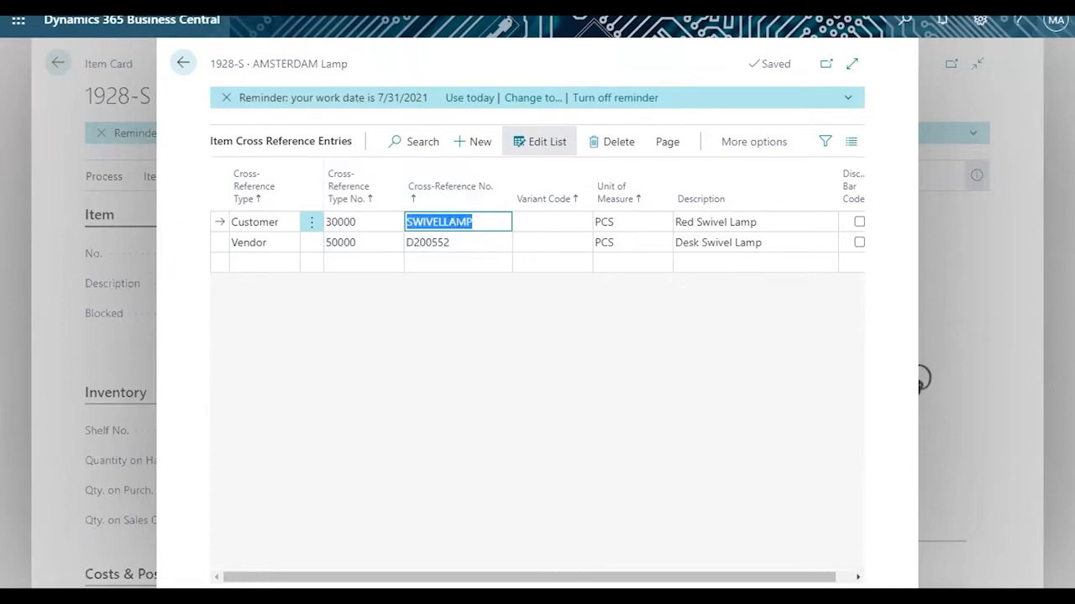
# - Add a cross-reference line of type Customer for Adatum Corporation
pyautogui.click(261, 264)
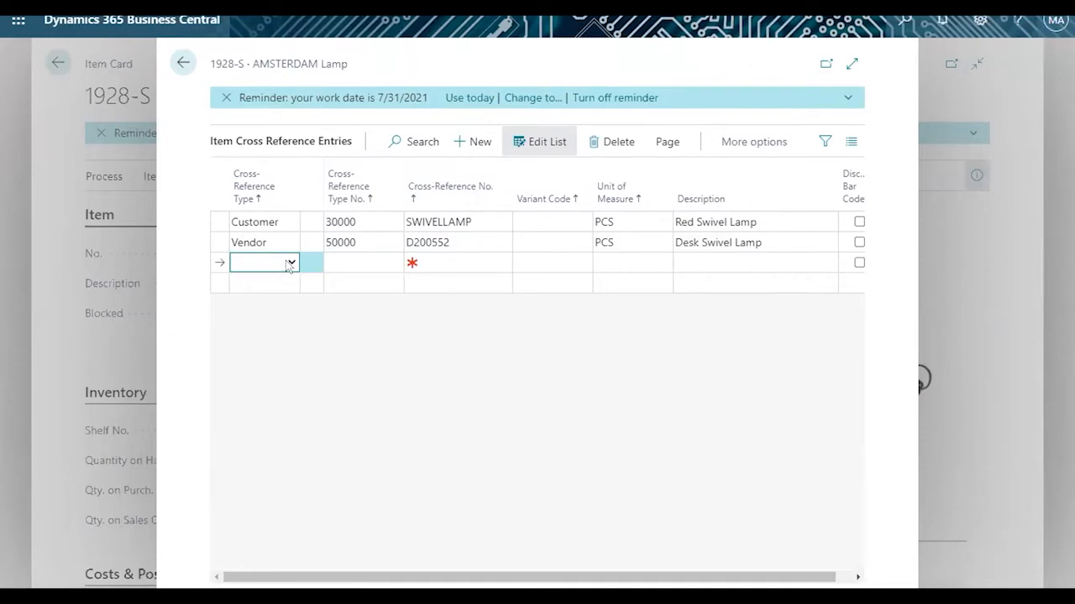
pyautogui.click(290, 264)
pyautogui.click(279, 293)
pyautogui.click(361, 262)
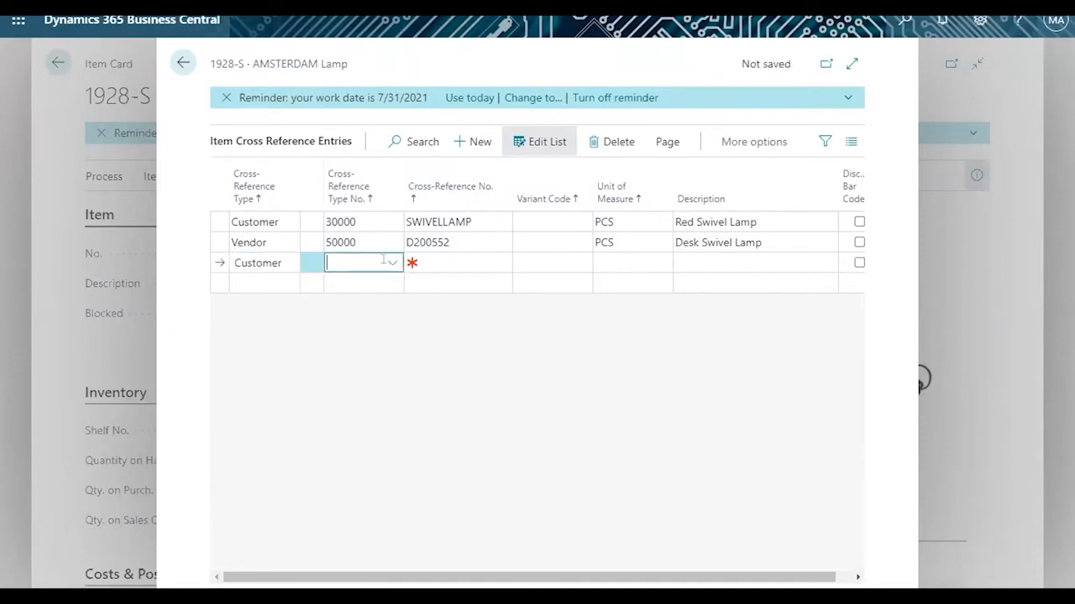
pyautogui.click(392, 262)
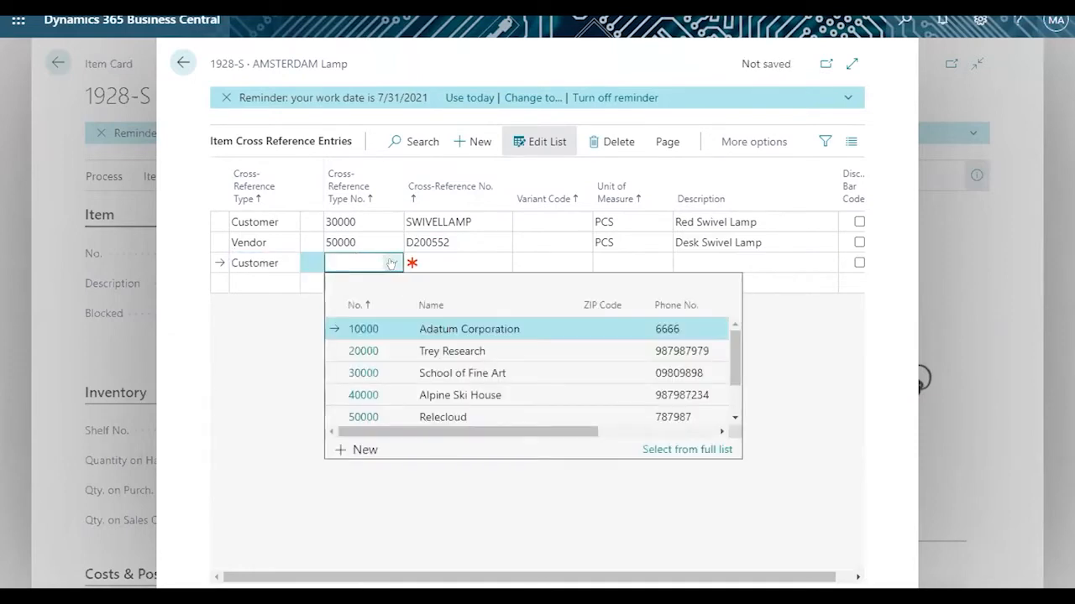
pyautogui.click(449, 328)
# - Enter LAMP-00000001 as the cross-reference number on the Adatum Corporation line
pyautogui.click(448, 265)
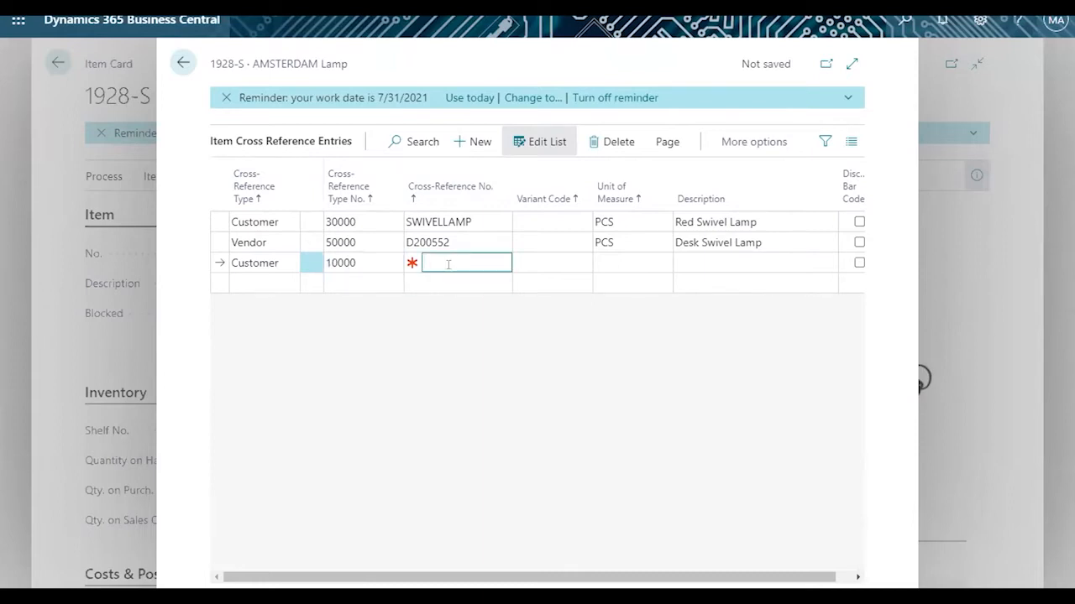
pyautogui.write('lanp')
pyautogui.press('BackSpace')
pyautogui.press('BackSpace')
pyautogui.write('mp00000')
pyautogui.press('BackSpace')
pyautogui.press('BackSpace')
pyautogui.press('BackSpace')
pyautogui.press('BackSpace')
pyautogui.press('BackSpace')
pyautogui.write('-0000000')
pyautogui.press('Tab')
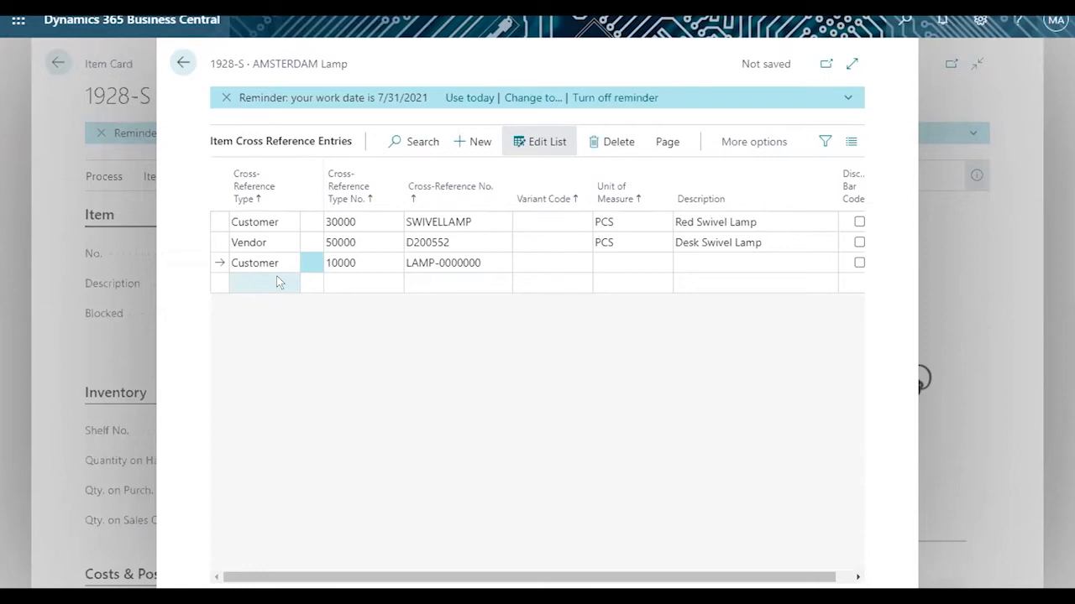
pyautogui.click(456, 263)
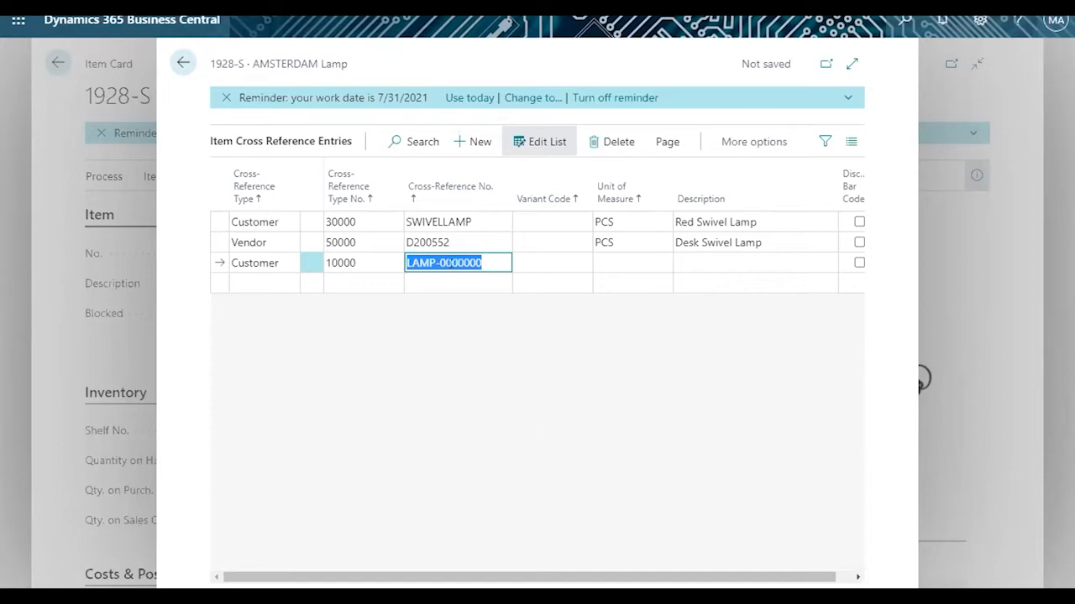
pyautogui.click(485, 263)
pyautogui.write('1')
pyautogui.press('Tab')
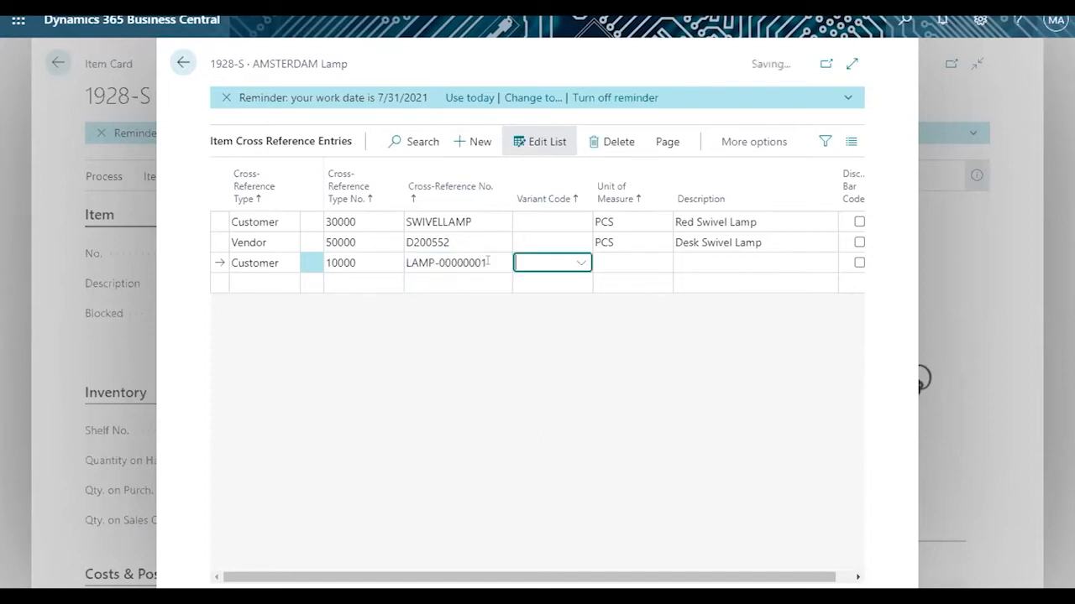
# - Set the new cross reference's unit of measure to PCS and return to the item card
pyautogui.click(656, 264)
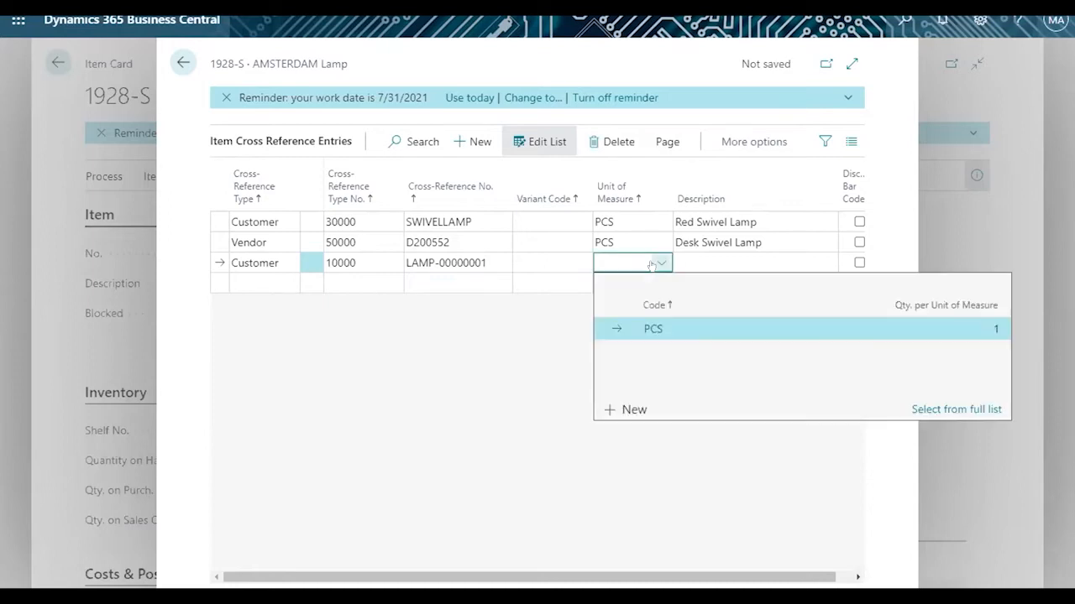
pyautogui.click(680, 329)
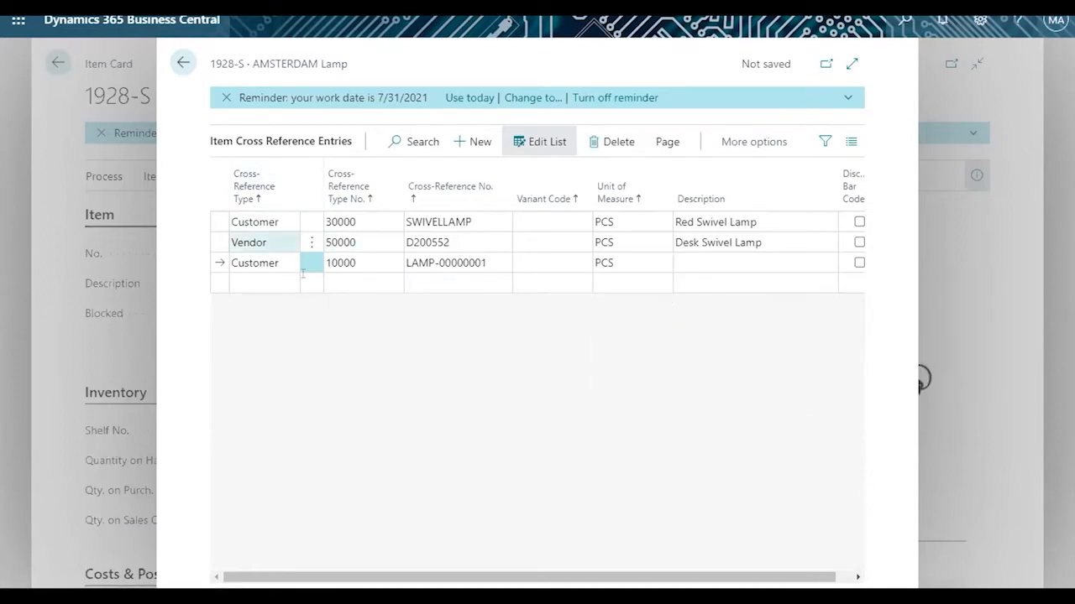
pyautogui.click(183, 64)
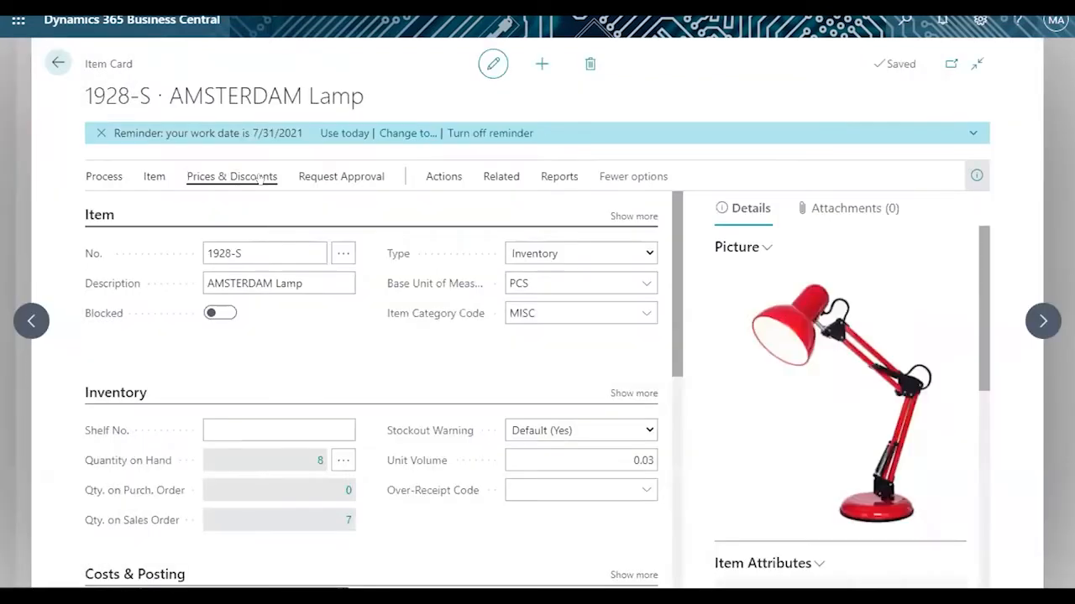
# - Open the lamp's sales discounts and set the first line to sales type Customer Disc. Group with sales code LARGE ACC
pyautogui.click(260, 178)
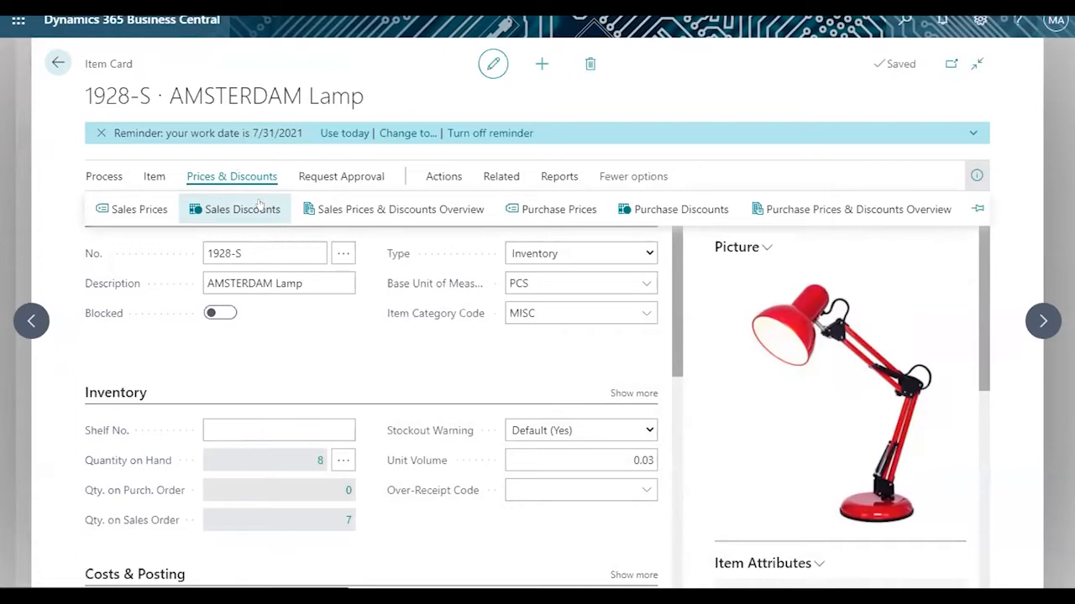
pyautogui.click(260, 206)
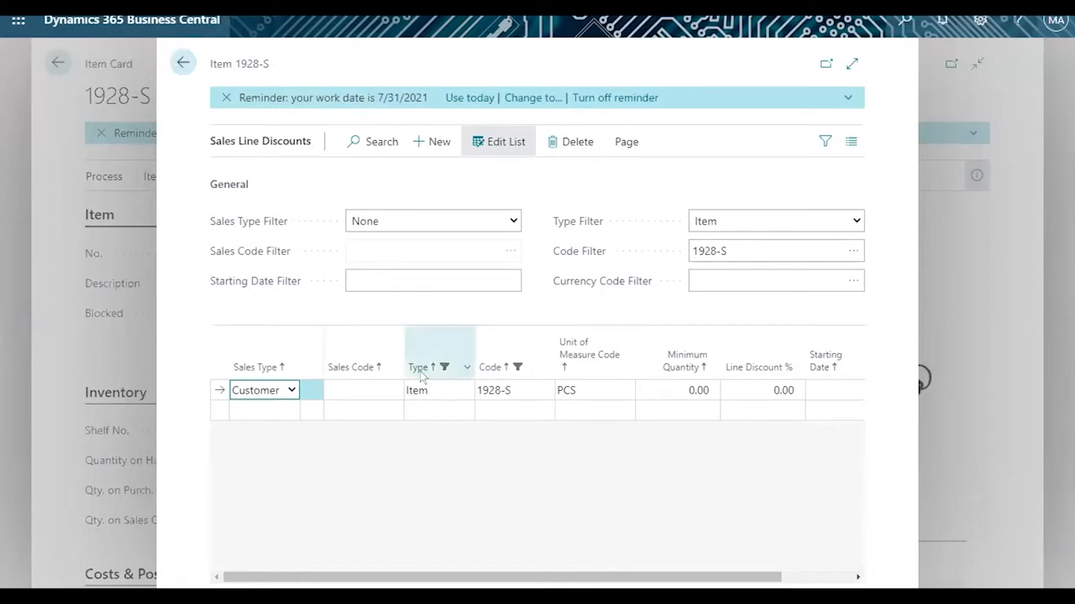
pyautogui.click(291, 391)
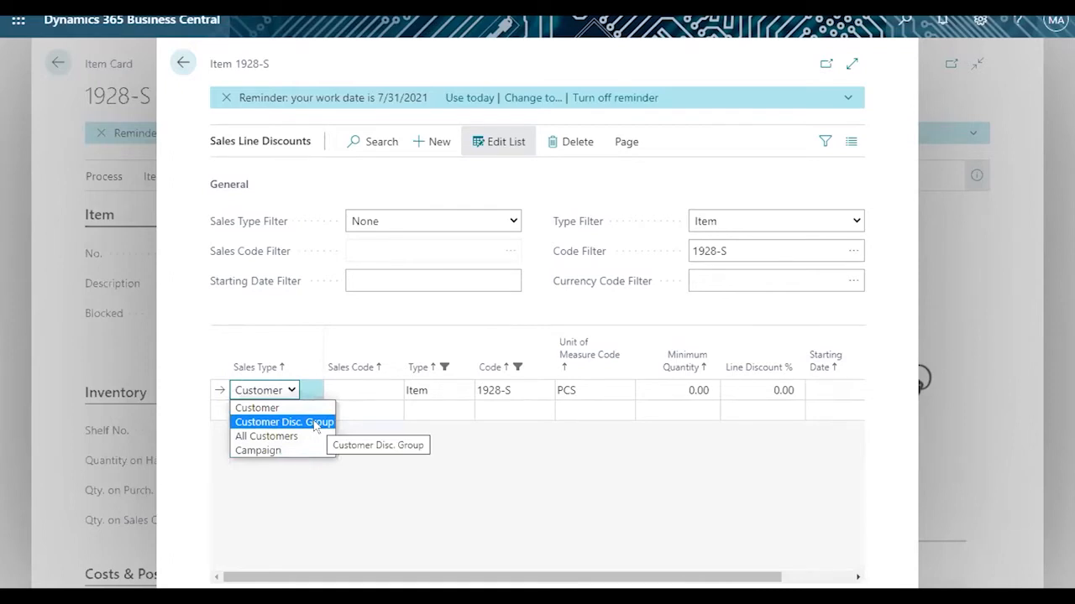
pyautogui.click(360, 391)
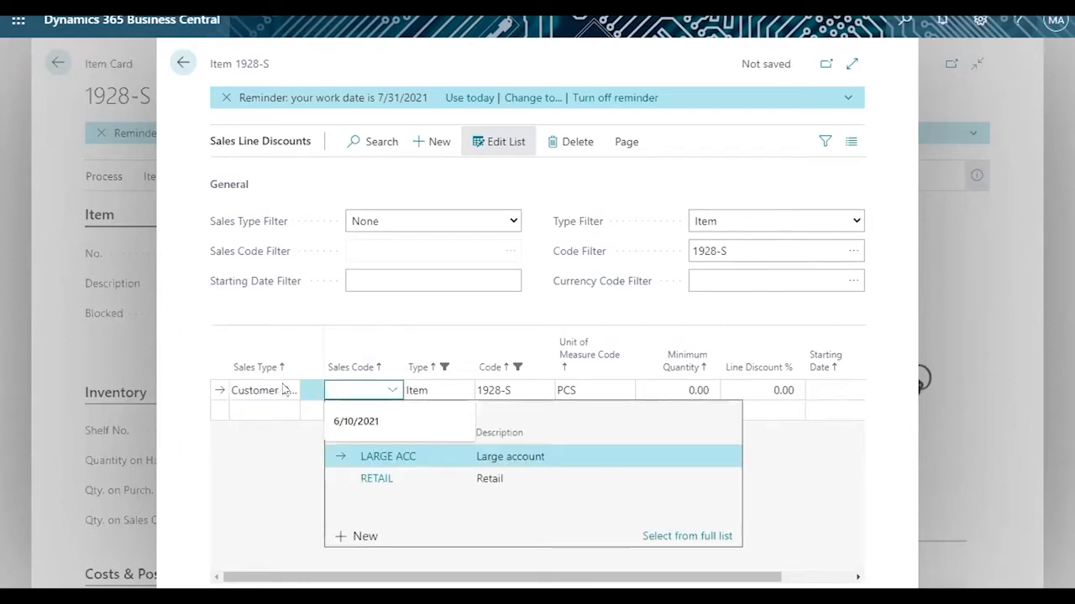
pyautogui.click(415, 457)
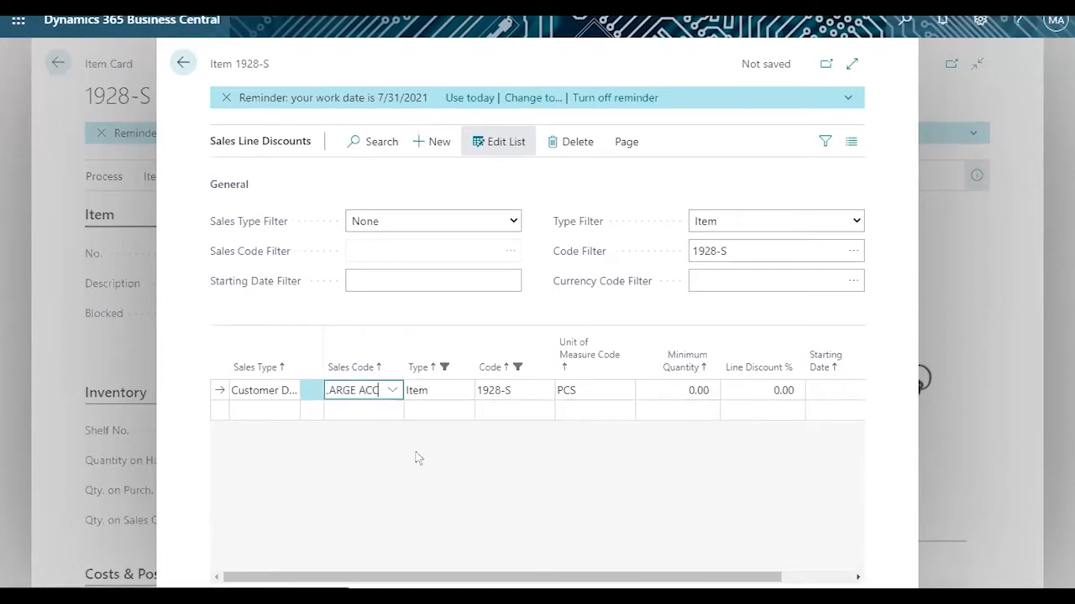
# - Give the LARGE ACC discount line a minimum quantity of 20 and a line discount of 10%
pyautogui.click(677, 391)
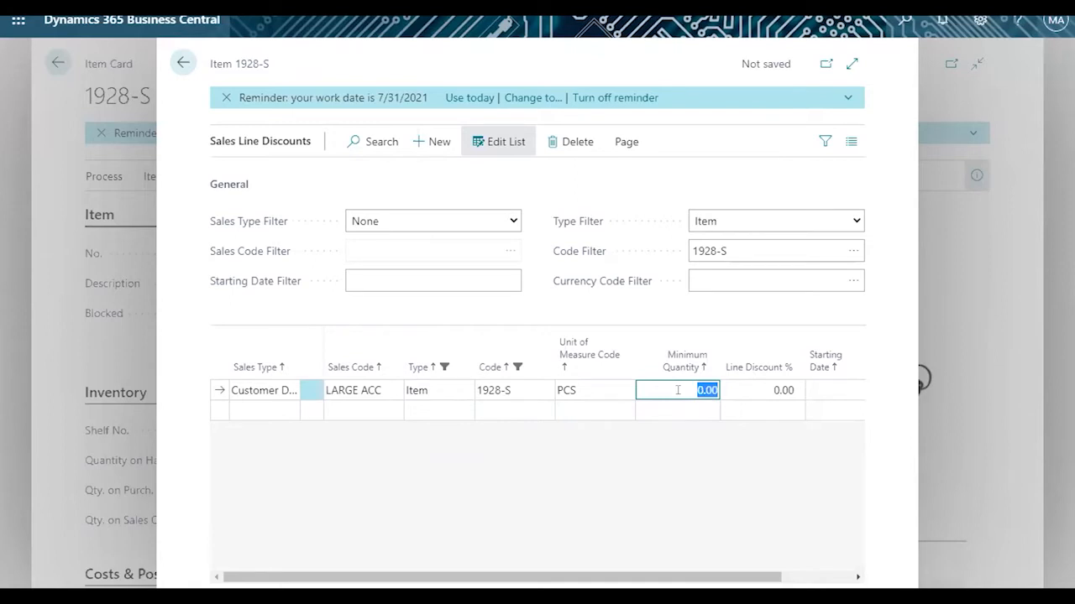
pyautogui.write('20')
pyautogui.press('Tab')
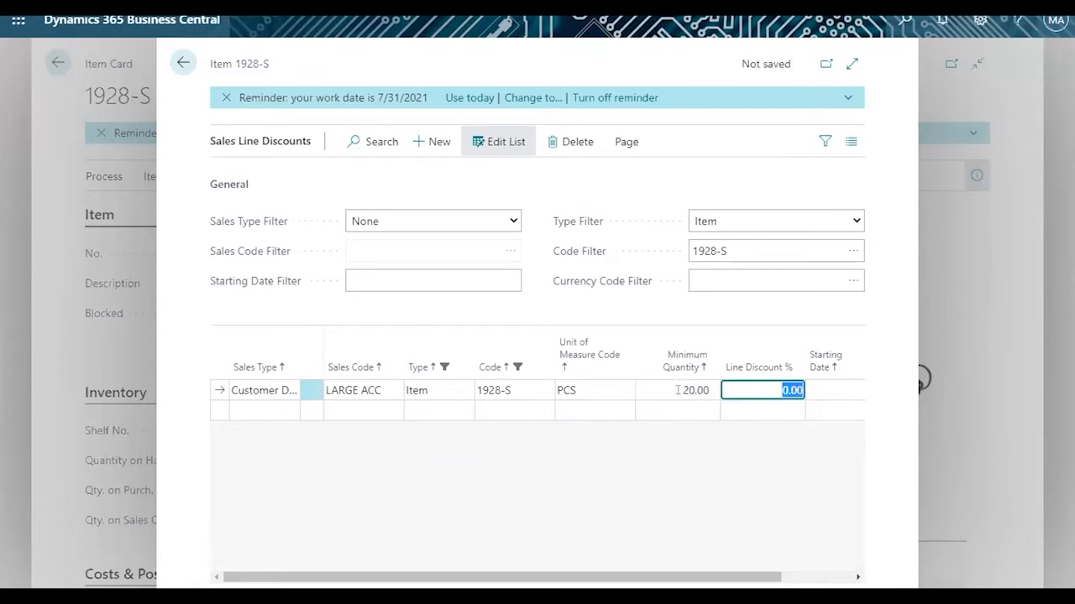
pyautogui.write('10')
pyautogui.press('Tab')
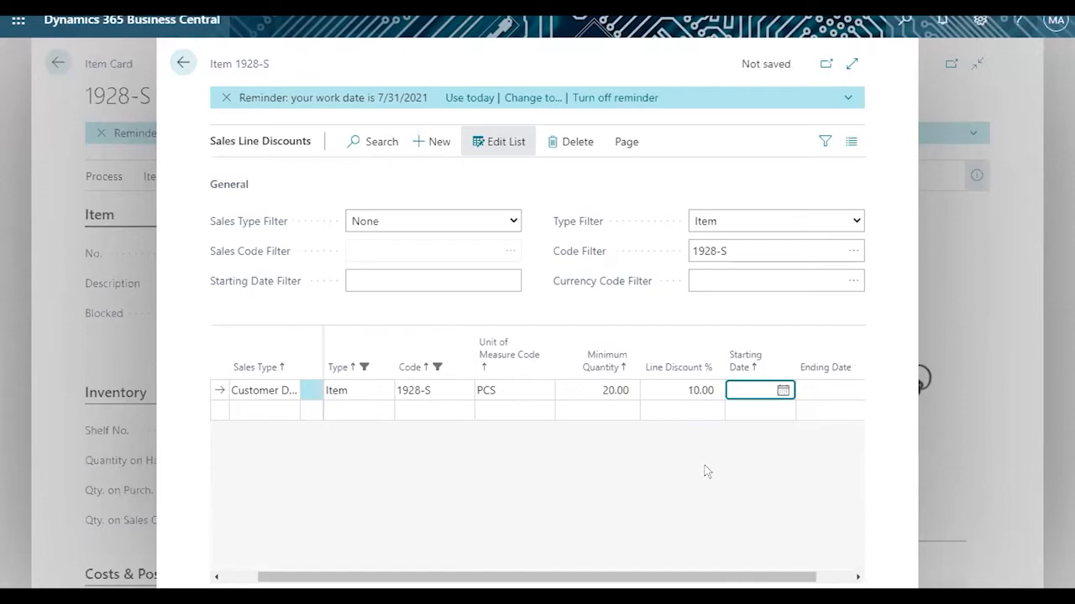
# - Start a second sales discount line, trying All Customers as its sales type before setting it to Customer
pyautogui.click(273, 412)
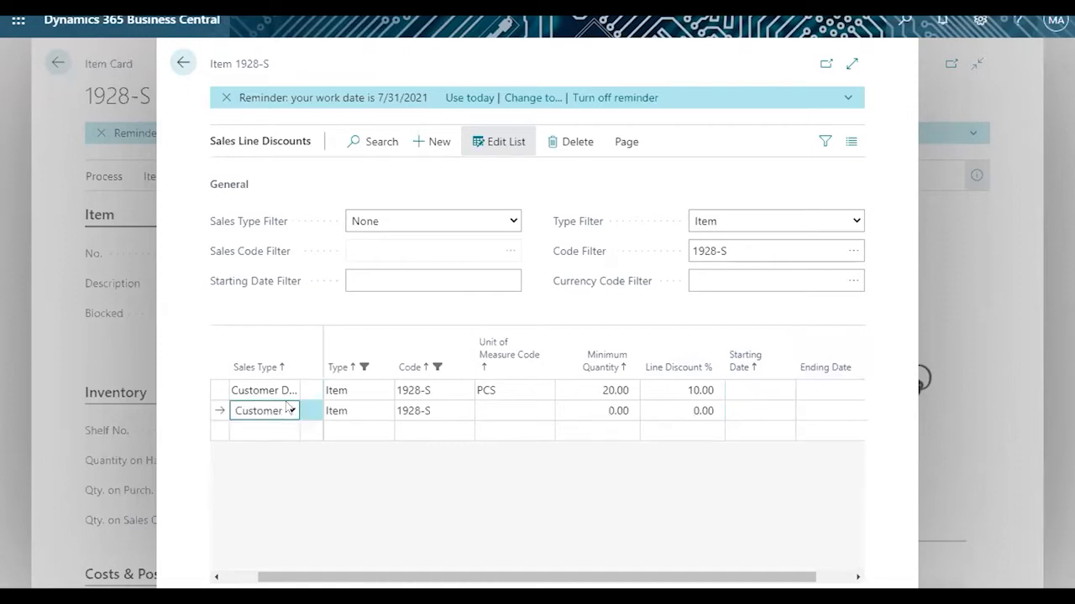
pyautogui.click(291, 406)
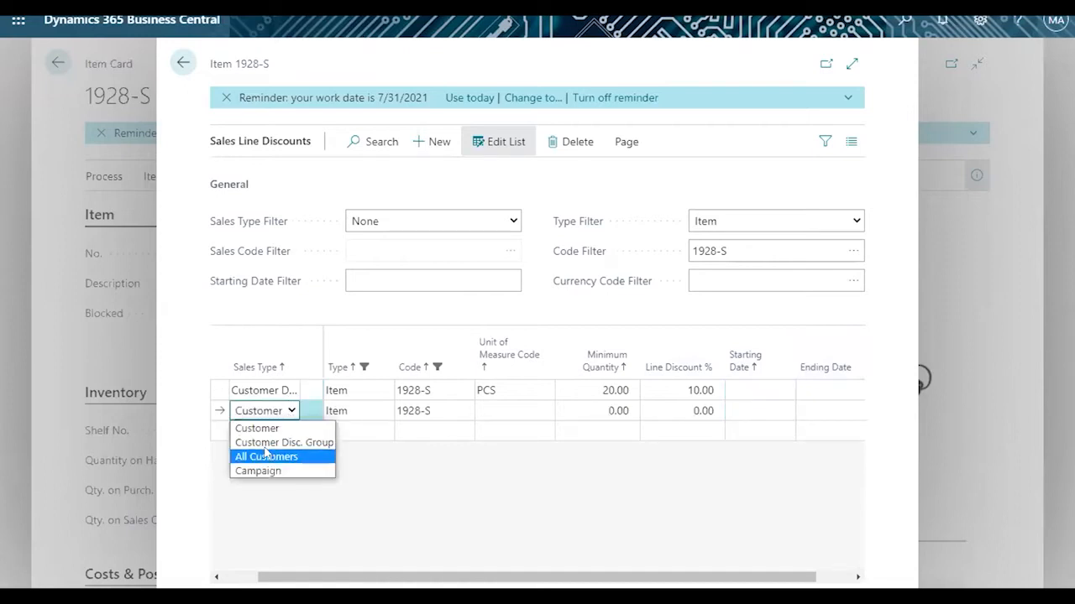
pyautogui.click(265, 456)
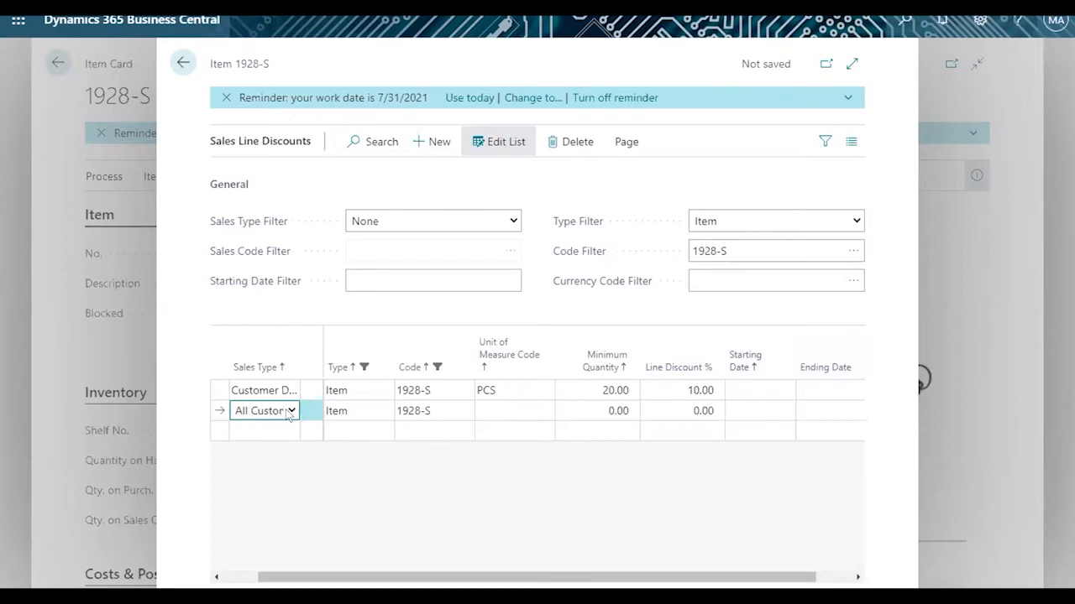
pyautogui.click(290, 411)
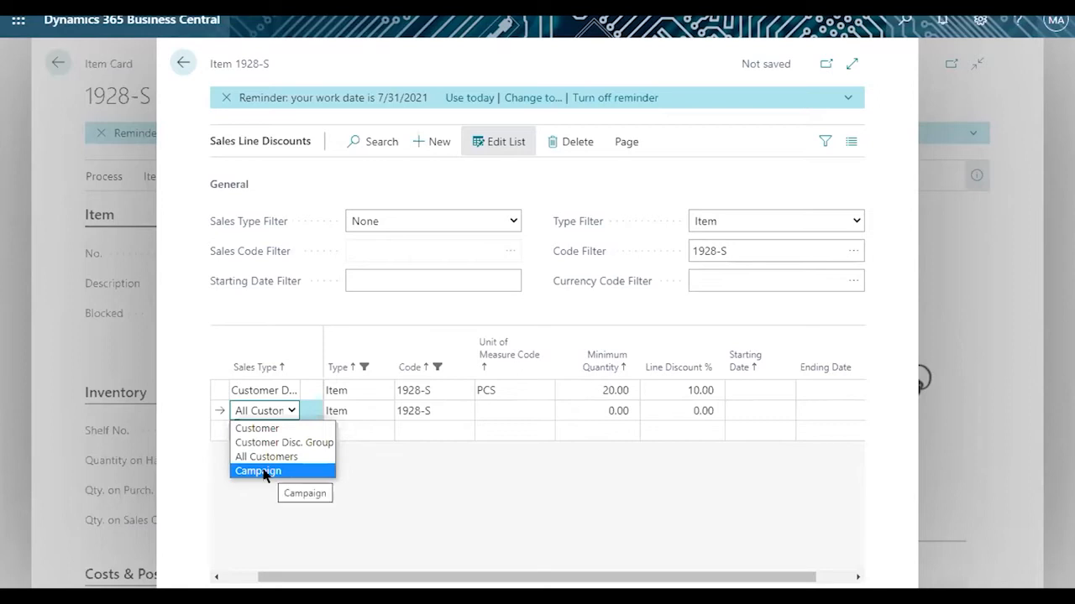
pyautogui.click(292, 429)
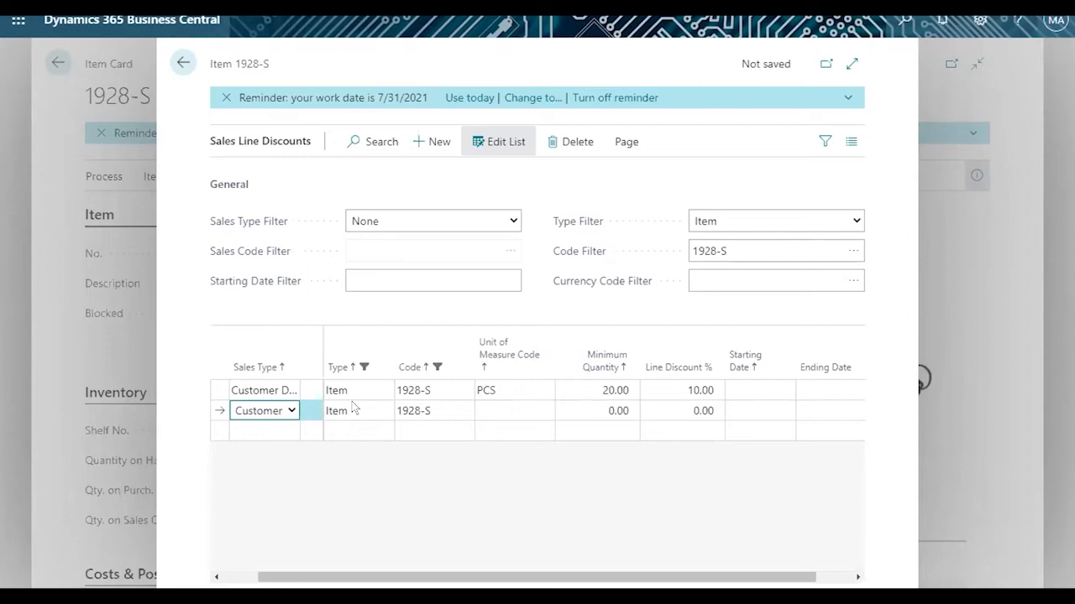
# - Review the type and sales type options of the second discount line, keeping Item and Customer, and try to leave the page
pyautogui.click(354, 409)
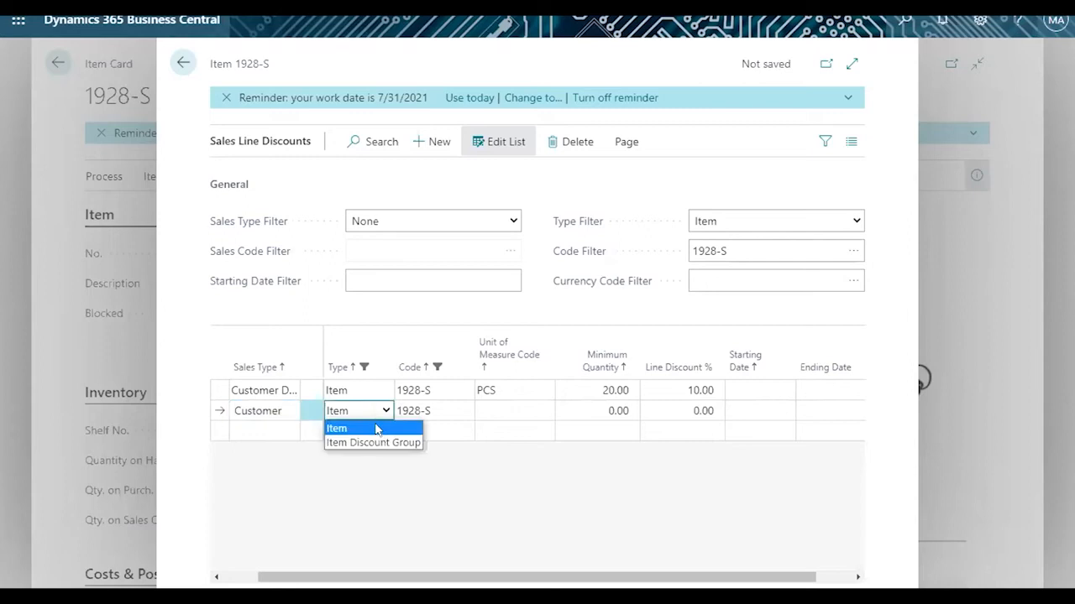
pyautogui.click(275, 411)
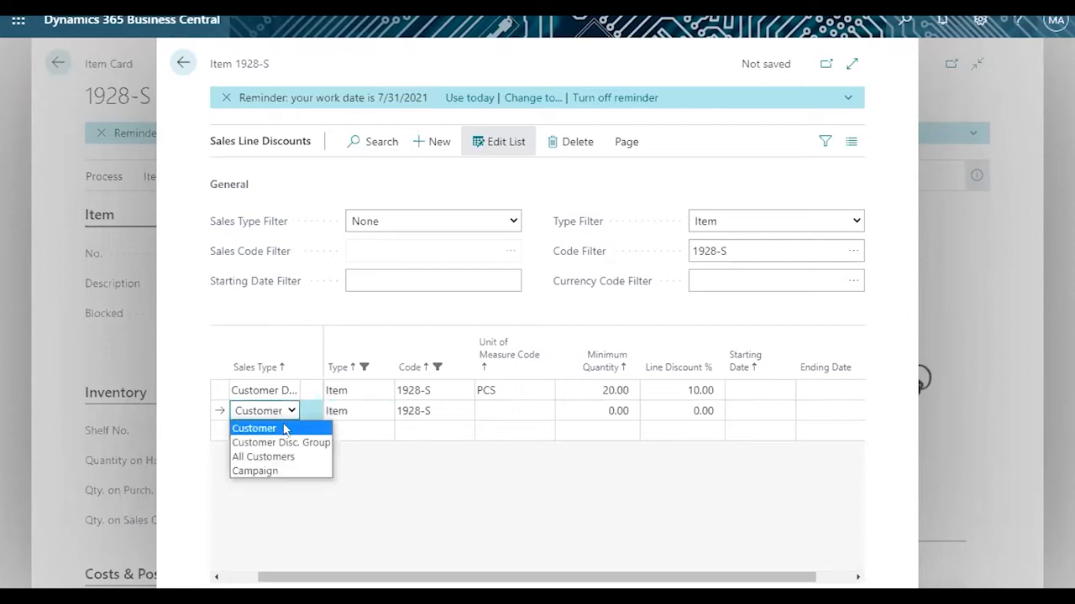
pyautogui.click(285, 429)
pyautogui.click(361, 411)
pyautogui.click(273, 411)
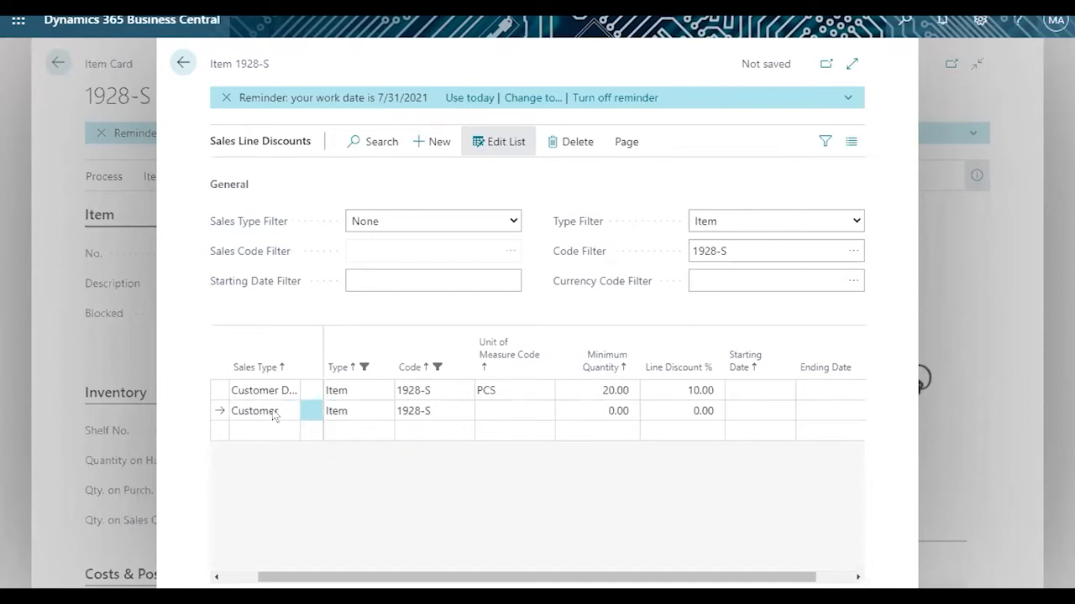
pyautogui.click(274, 412)
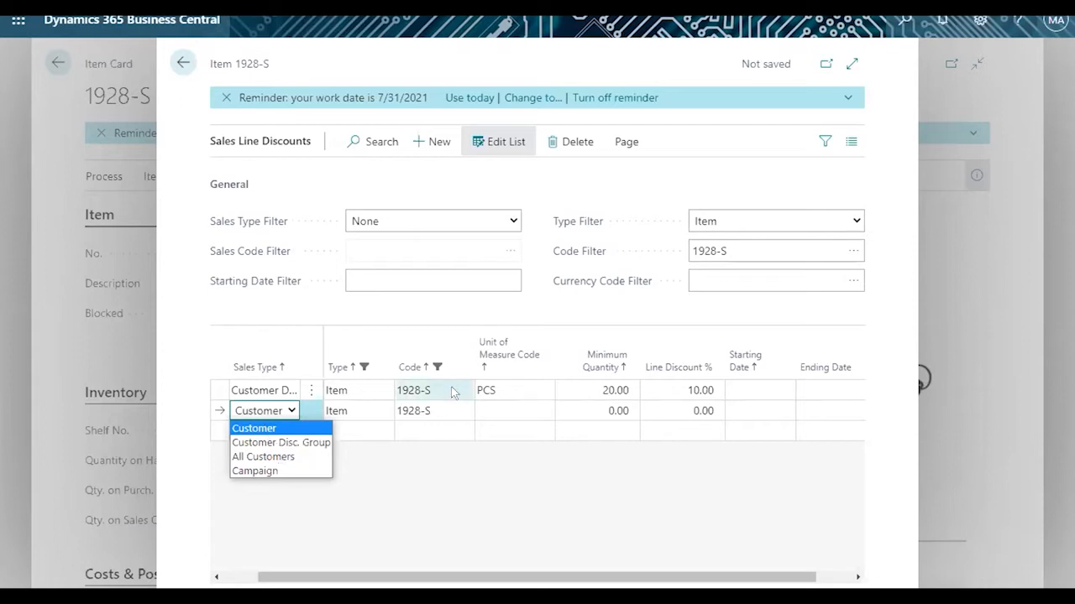
pyautogui.click(182, 62)
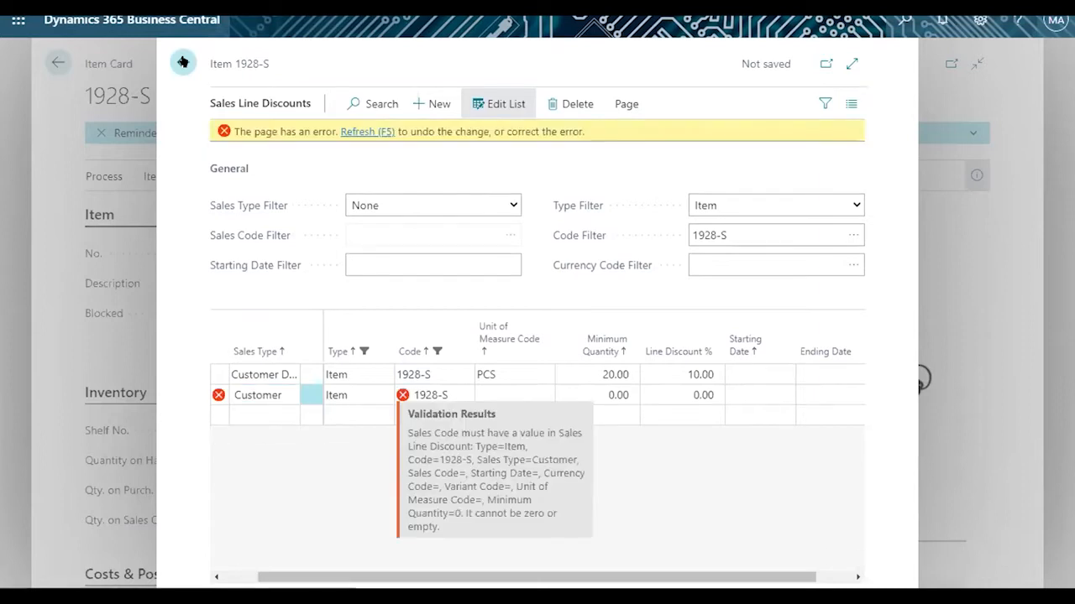
# - Refresh the sales line discounts to discard the invalid second line, and return to the item card
pyautogui.click(363, 132)
pyautogui.click(181, 63)
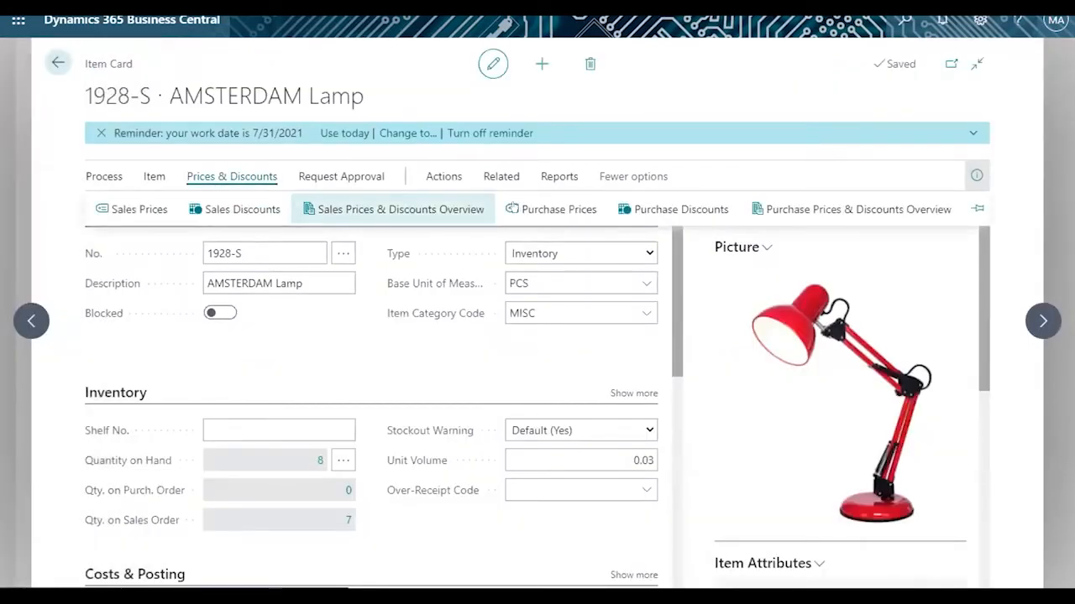
# - View the lamp's purchase prices and its sales prices and discounts overview, closing each one
pyautogui.click(521, 207)
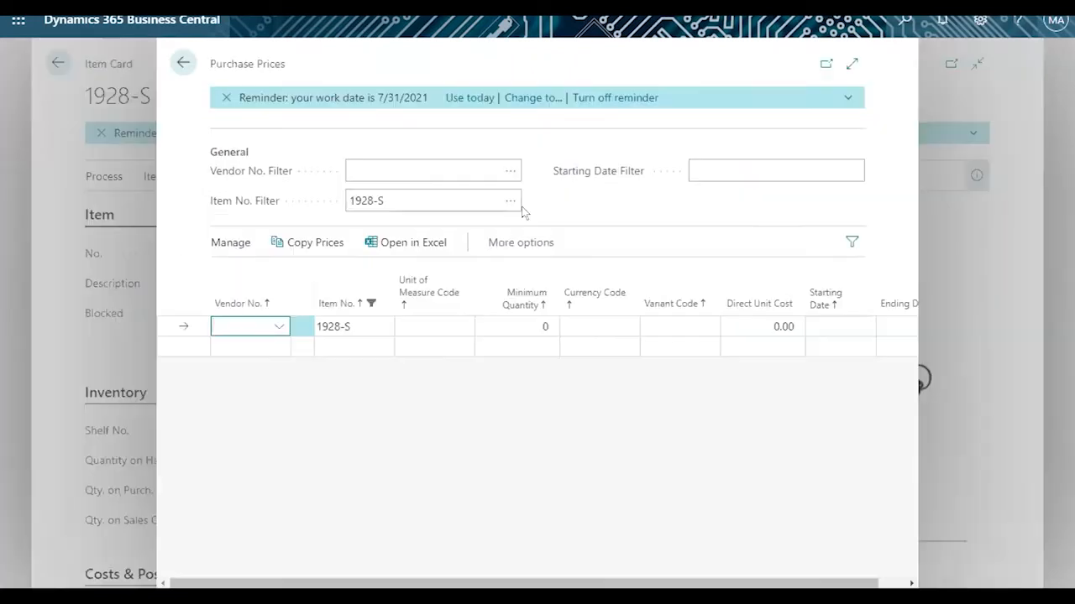
pyautogui.click(180, 66)
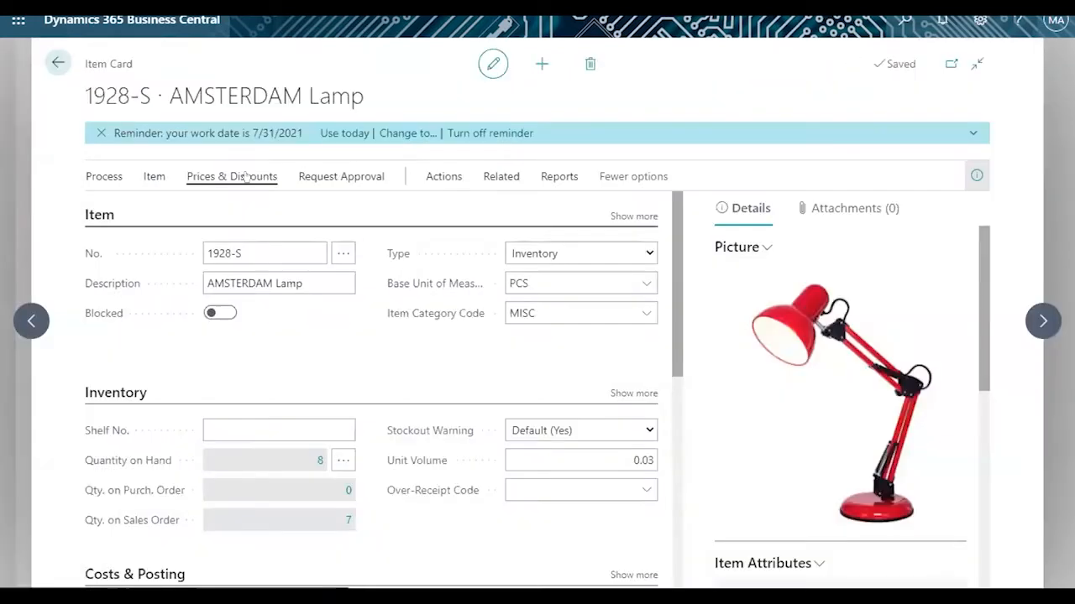
pyautogui.click(232, 176)
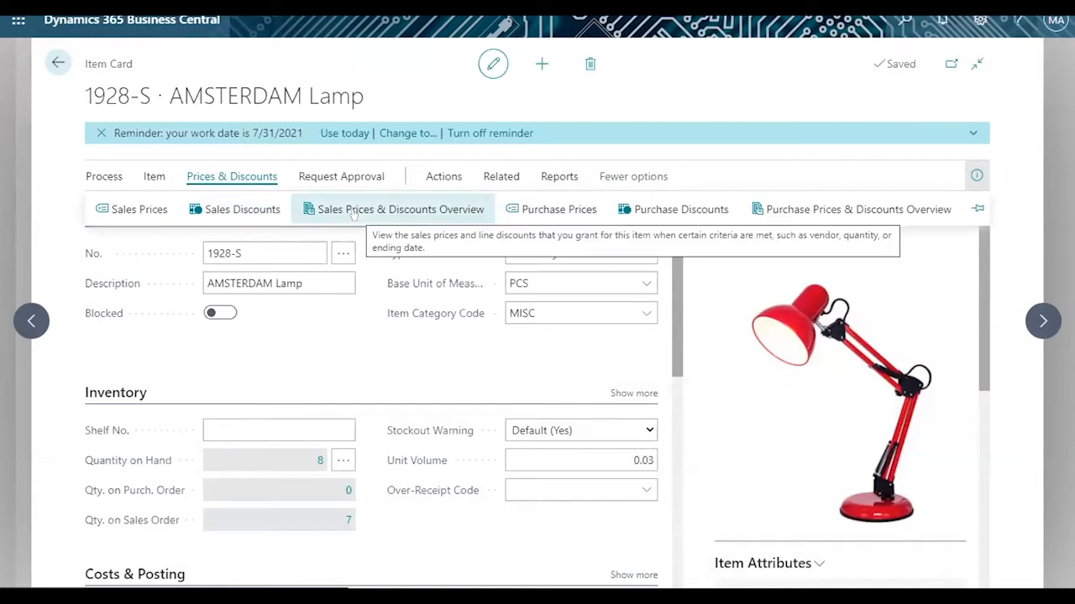
pyautogui.click(390, 219)
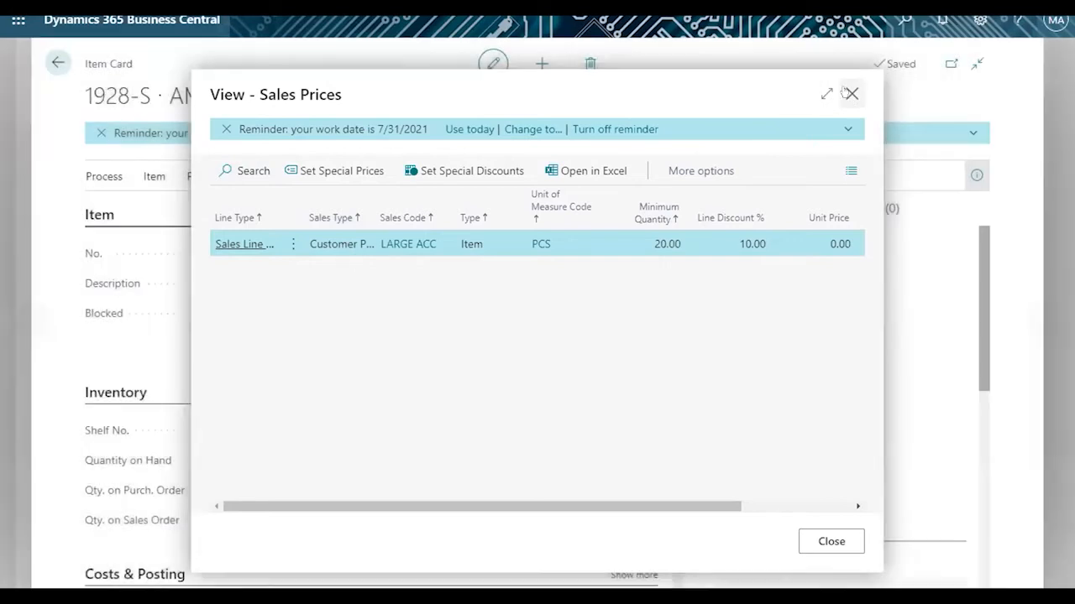
pyautogui.click(849, 93)
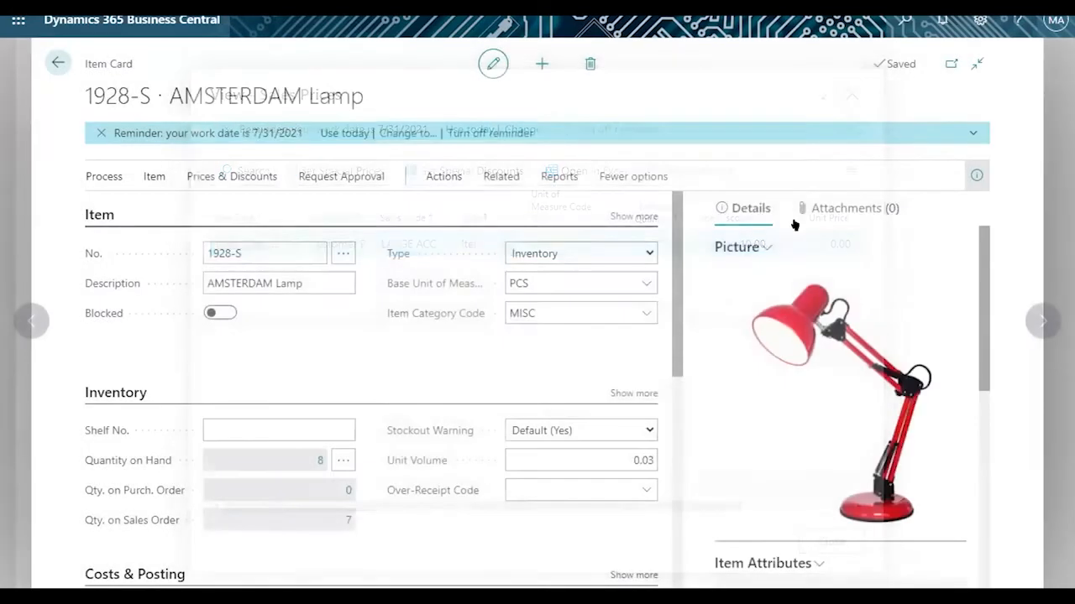
# - Expand the item card's Prices & Sales section and examine the unit price and profit percentage
pyautogui.moveTo(673, 274); pyautogui.dragTo(674, 465)
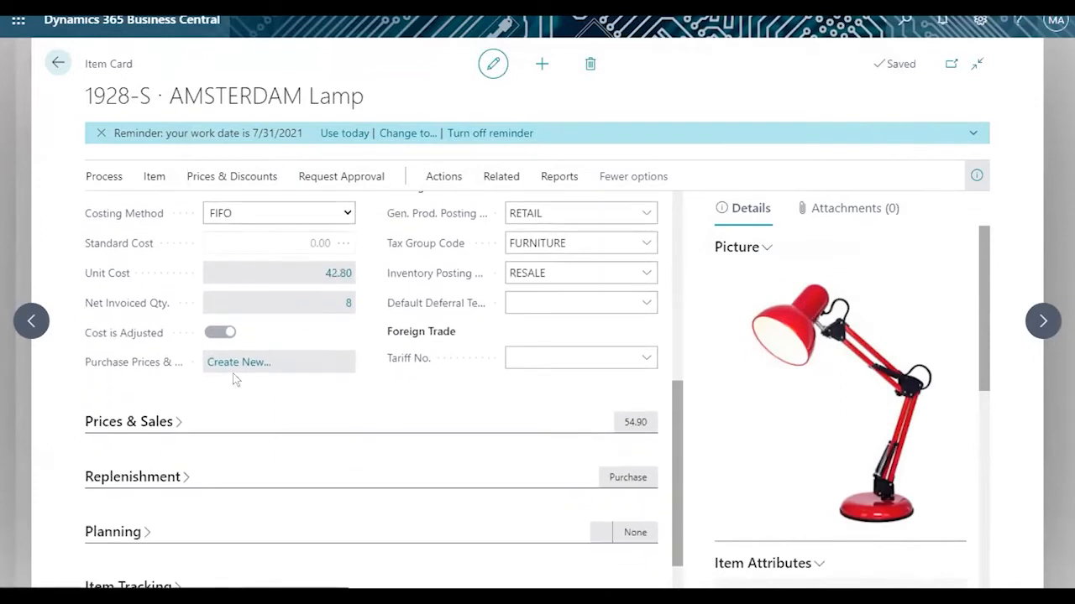
pyautogui.click(176, 420)
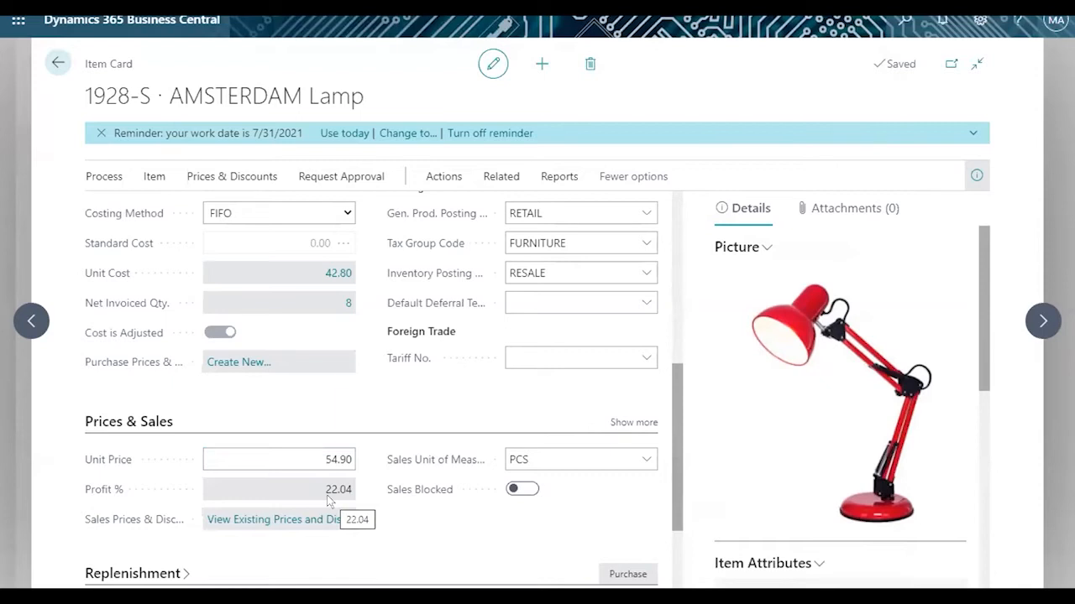
pyautogui.click(323, 461)
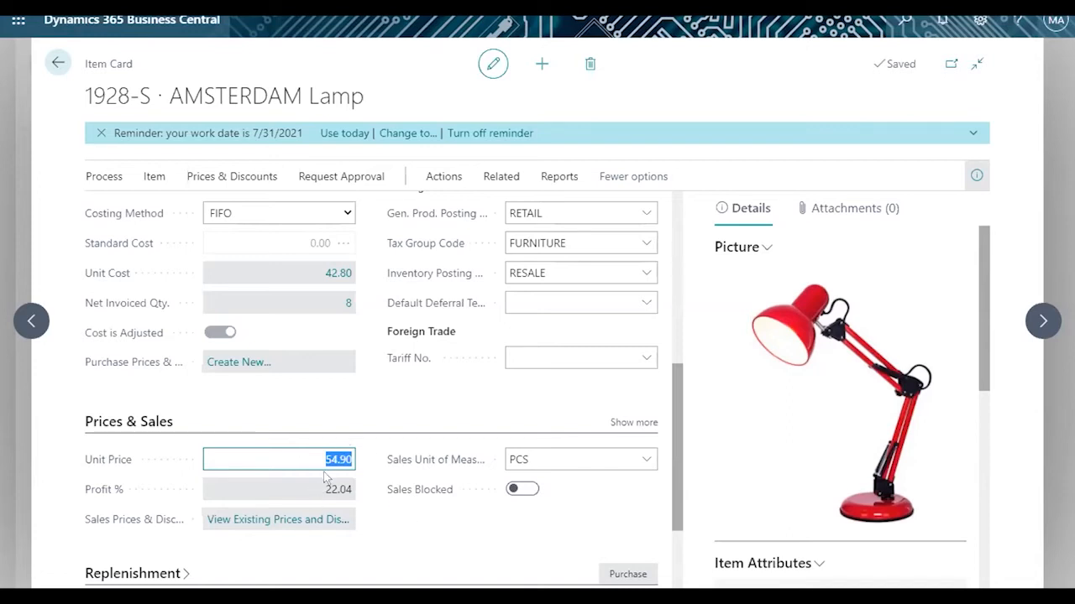
pyautogui.moveTo(324, 489); pyautogui.dragTo(352, 492)
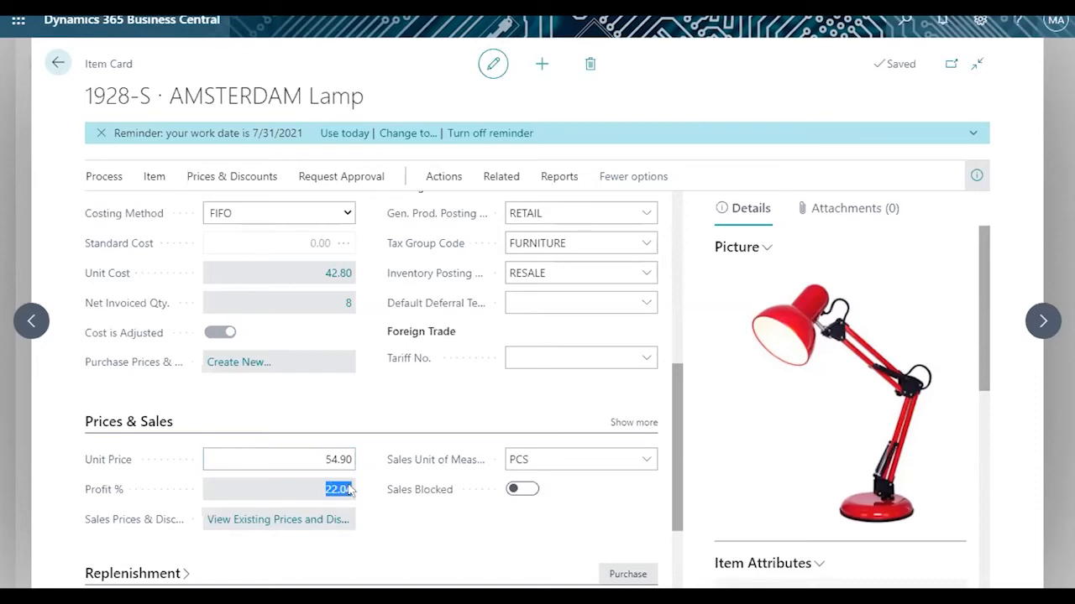
# - Open the lamp's sales prices and set the first line to sales type All Customers with a unit price of 60
pyautogui.click(248, 176)
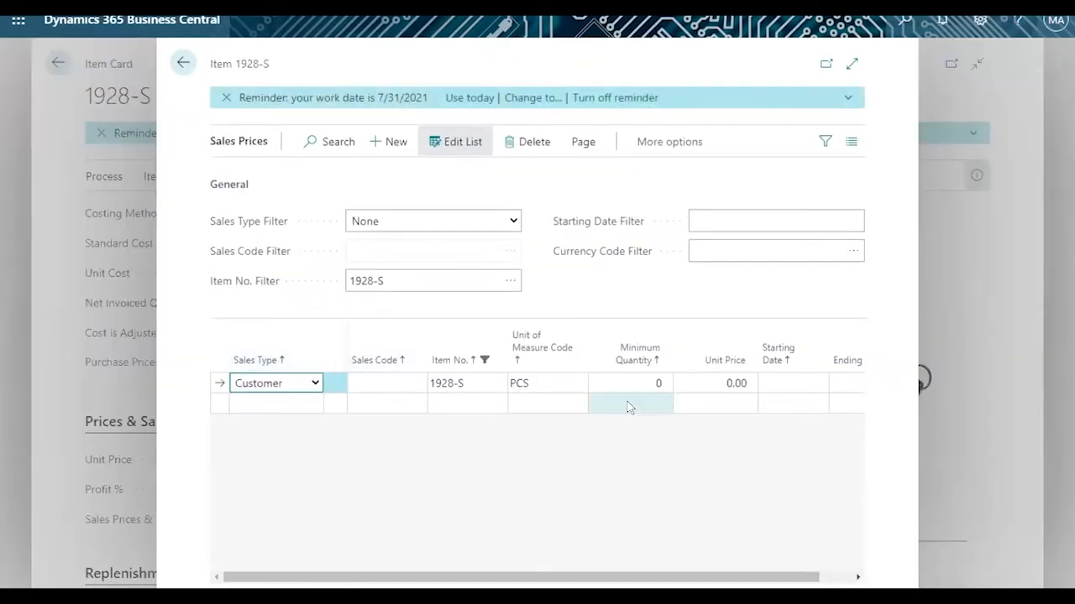
pyautogui.click(311, 380)
pyautogui.click(288, 433)
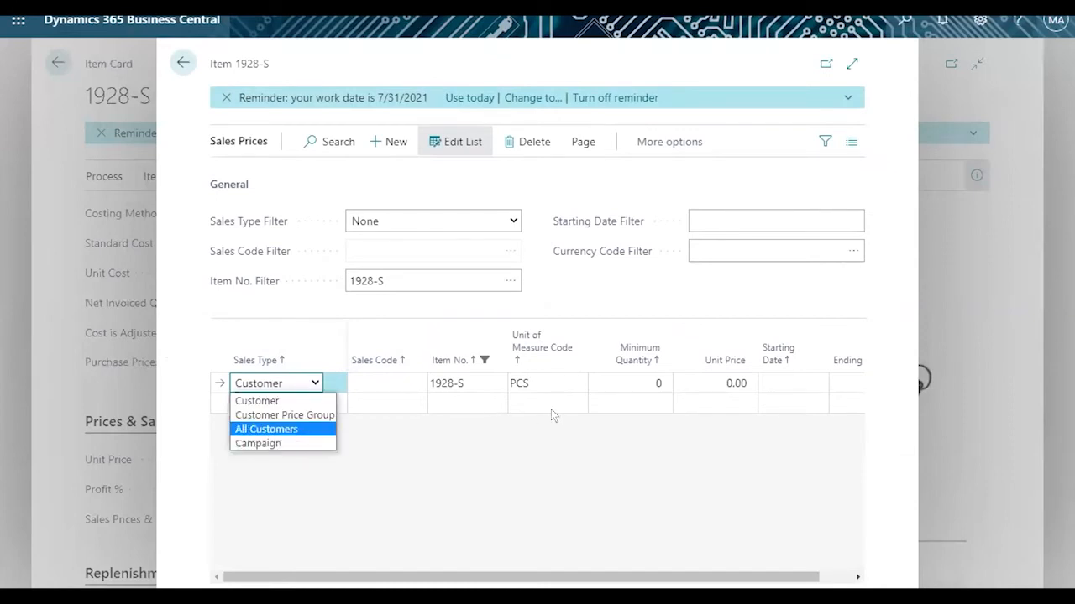
pyautogui.click(704, 377)
pyautogui.write('60')
pyautogui.press('Tab')
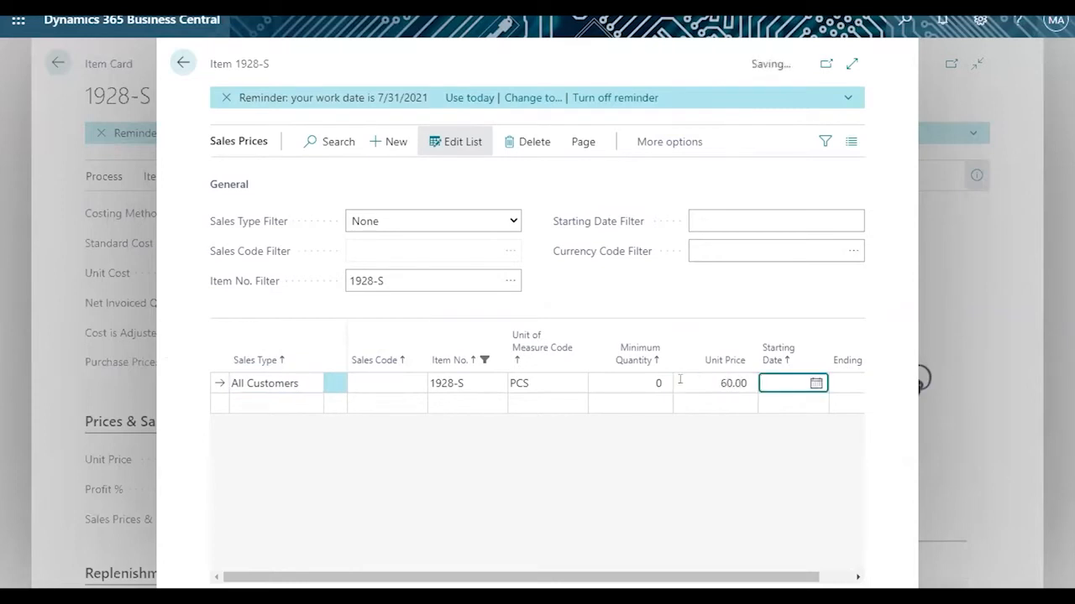
# - Give the first sales price line a starting date of 9/1/2021 and an ending date of 9/30/2021
pyautogui.click(816, 383)
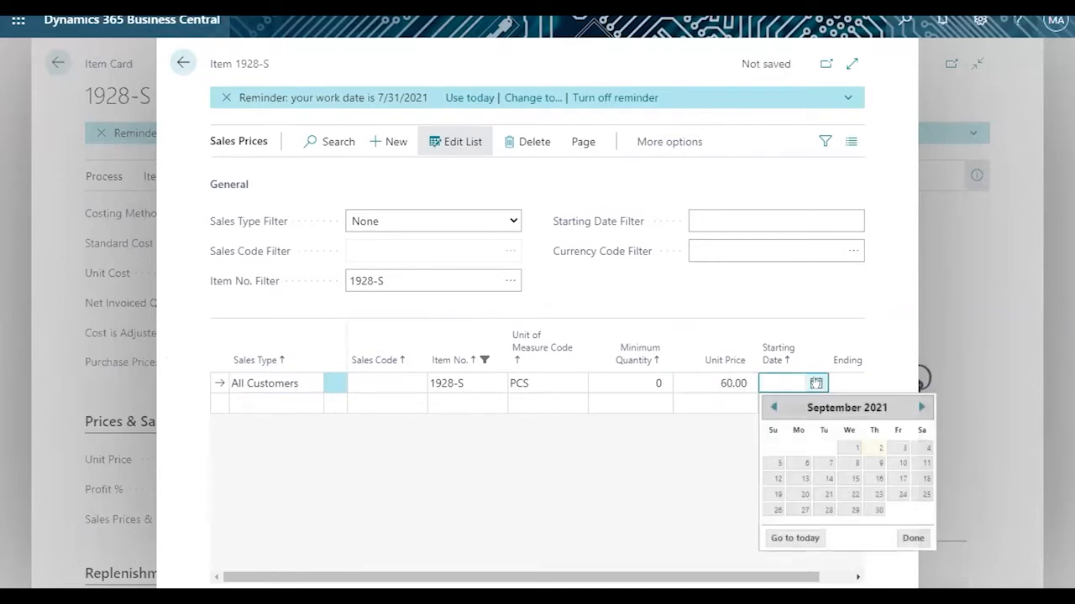
pyautogui.click(844, 444)
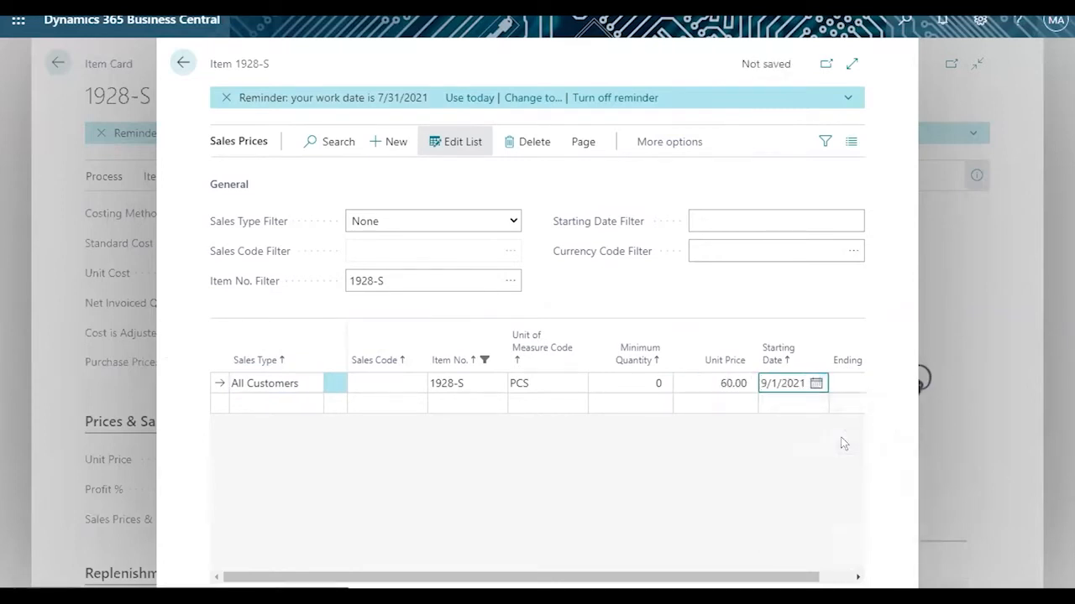
pyautogui.click(841, 379)
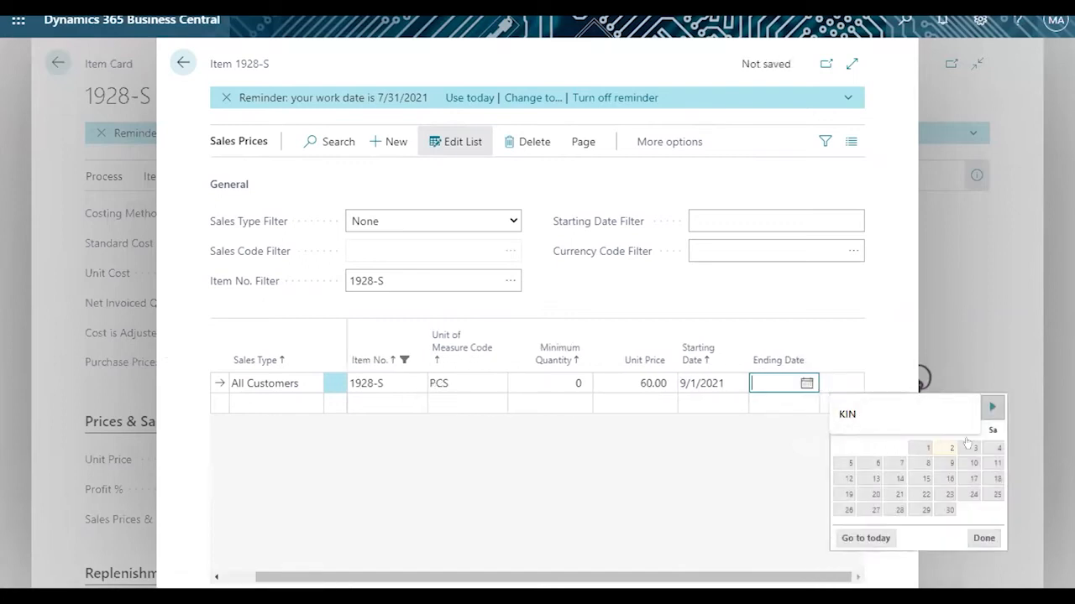
pyautogui.click(939, 507)
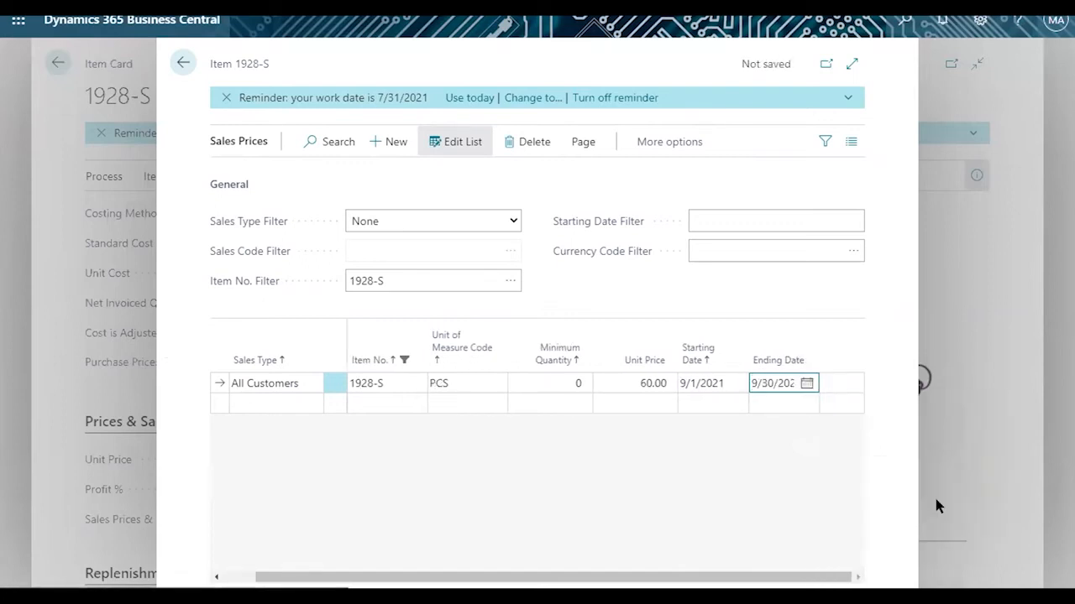
# - Add a second sales price line with sales type All Customers and unit of measure PCS
pyautogui.click(289, 402)
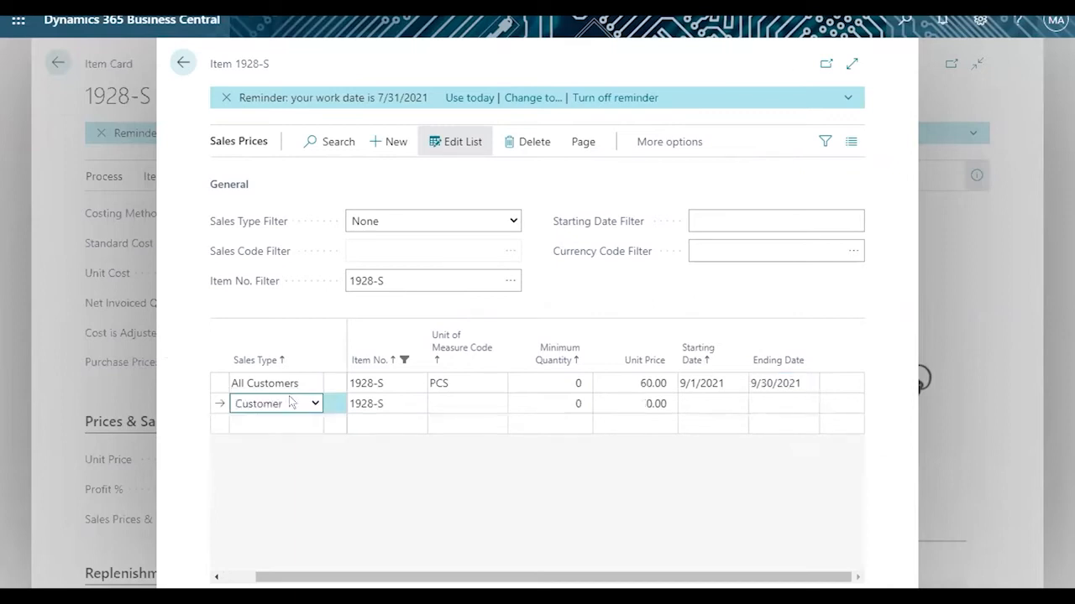
pyautogui.click(312, 404)
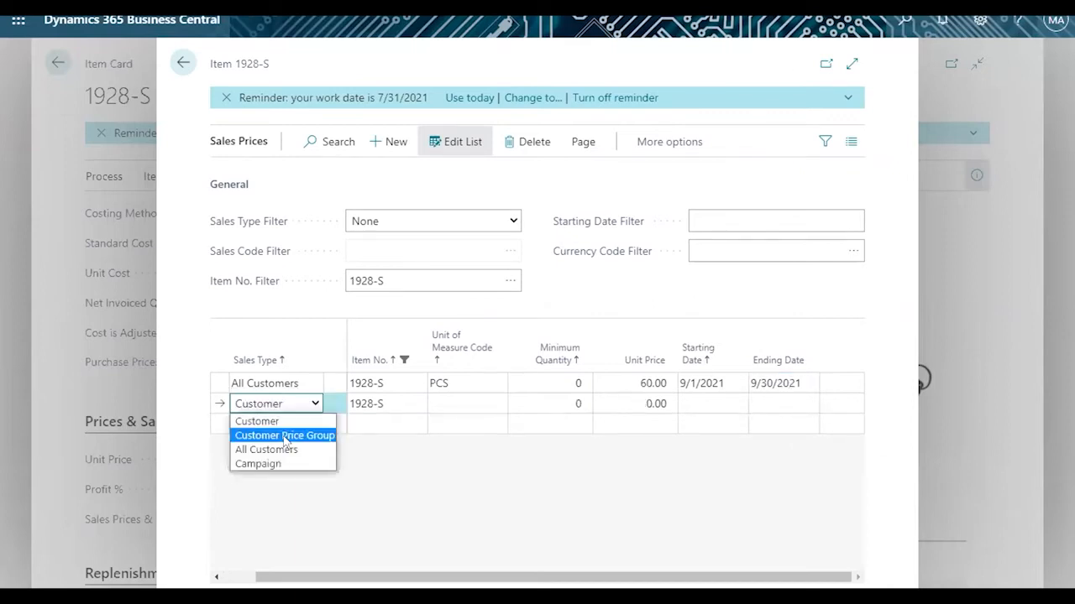
pyautogui.click(298, 451)
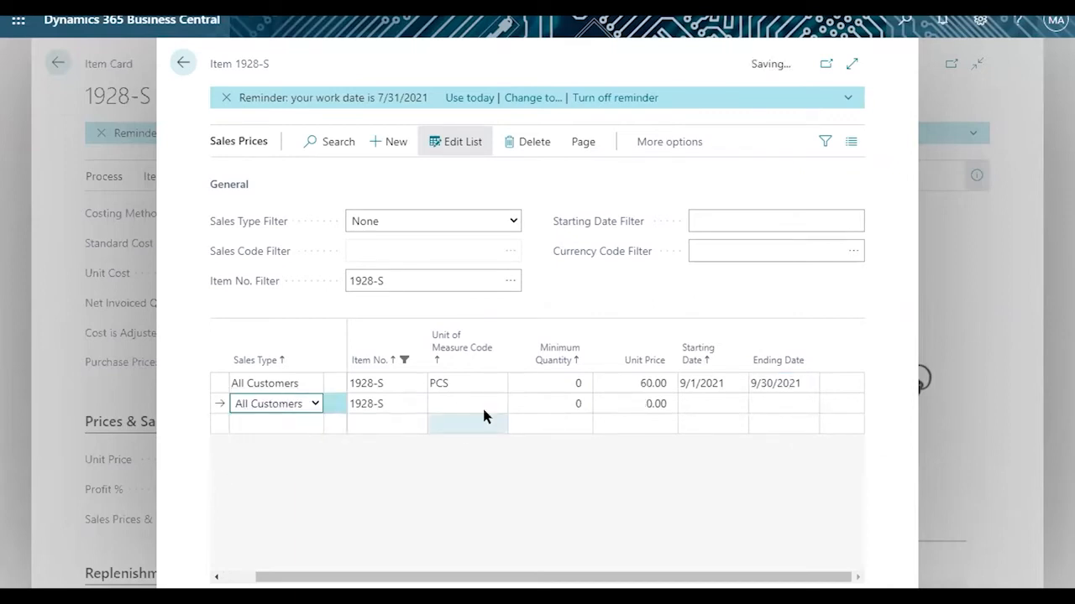
pyautogui.click(479, 404)
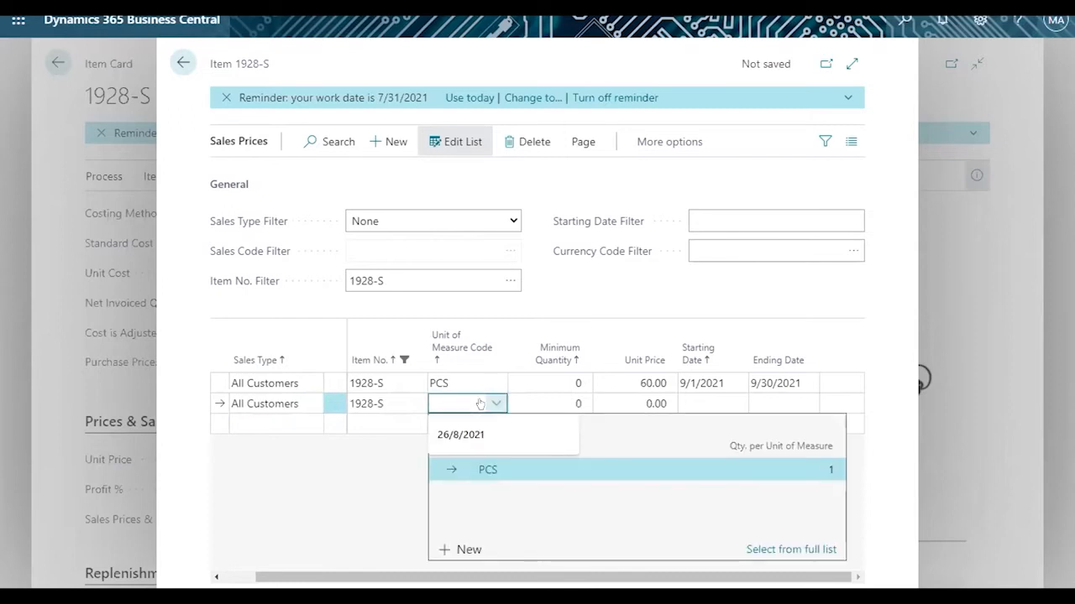
pyautogui.press('Return')
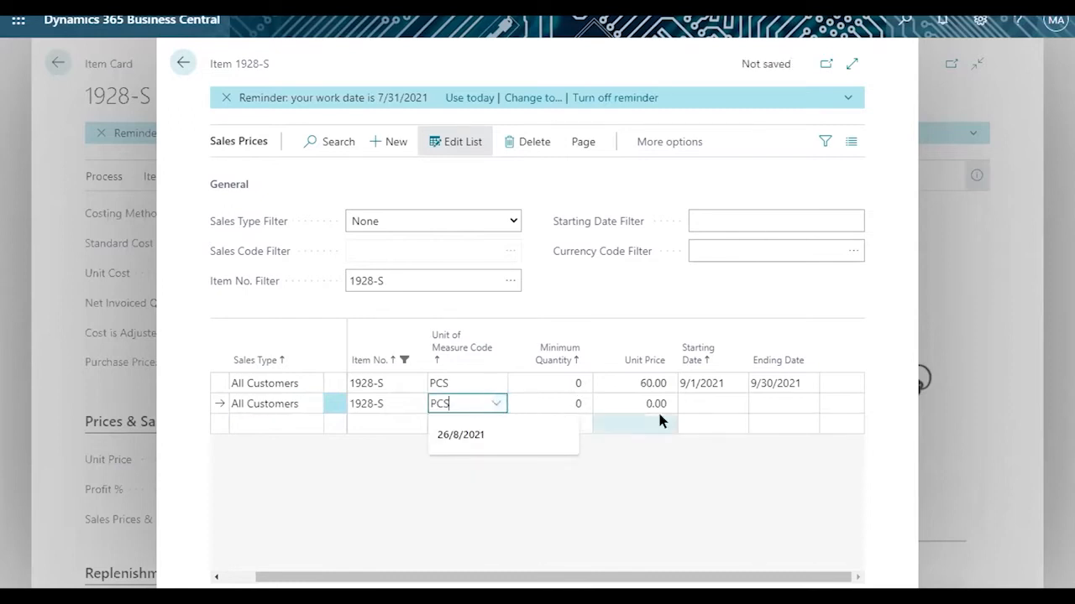
# - Try to pick October 1 and October 31, 2021 as the second price line's starting and ending dates
pyautogui.click(693, 398)
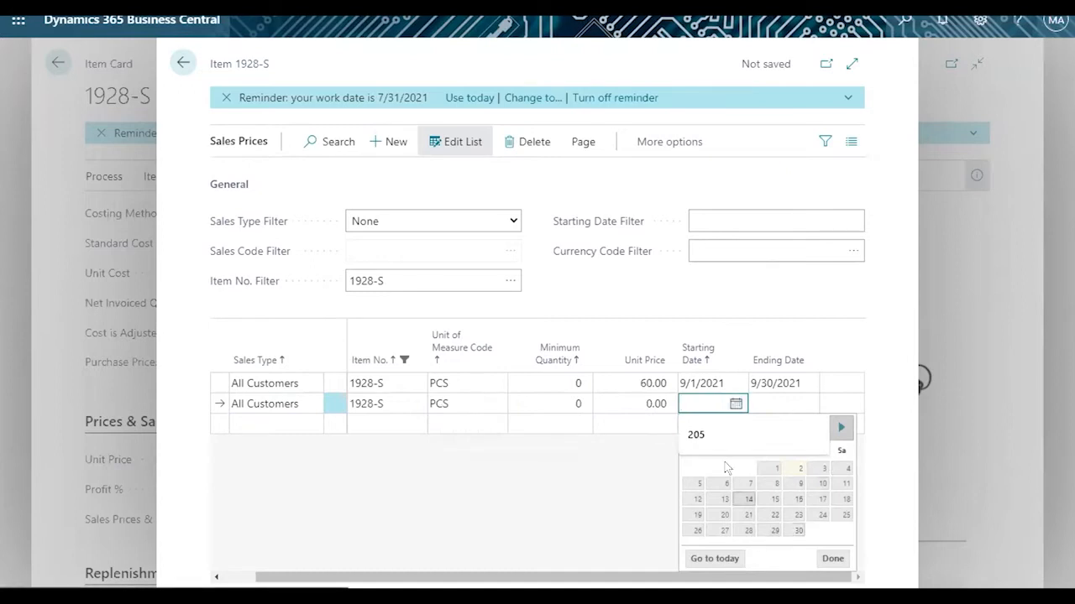
pyautogui.click(832, 428)
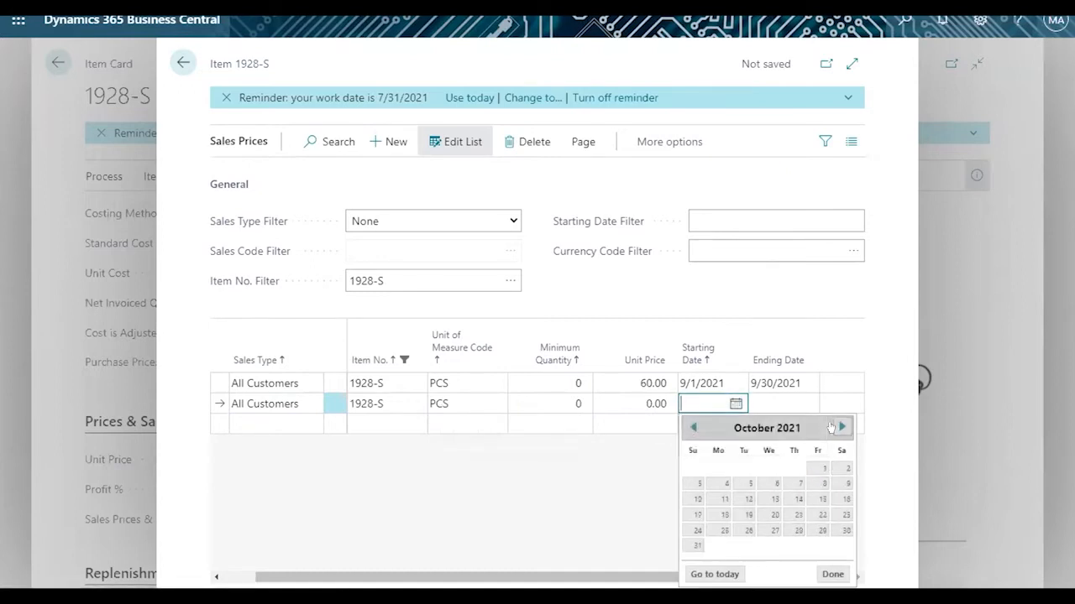
pyautogui.click(814, 466)
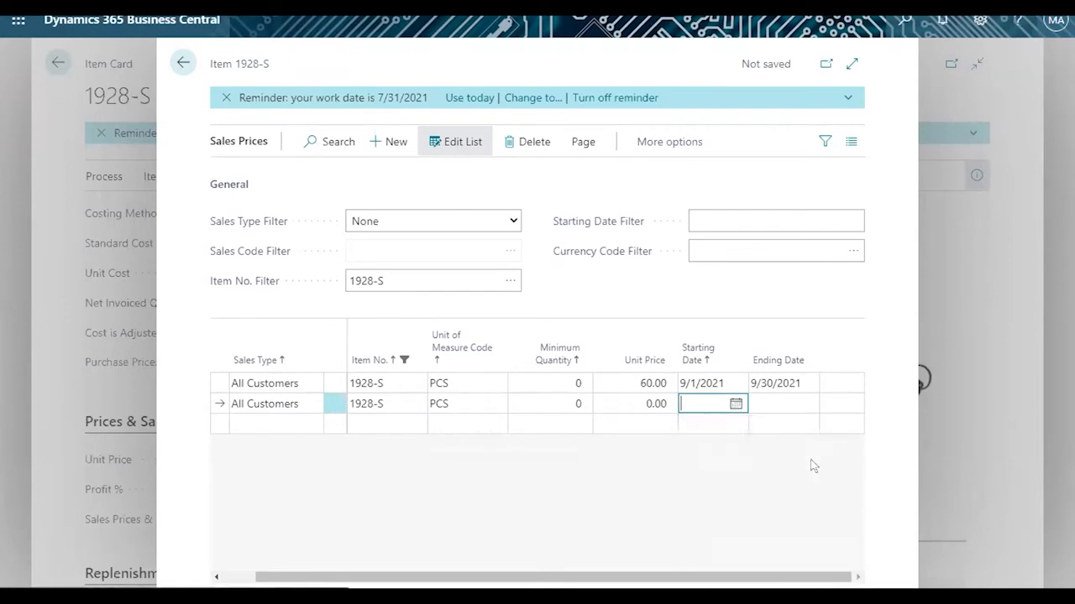
pyautogui.click(774, 403)
pyautogui.click(806, 404)
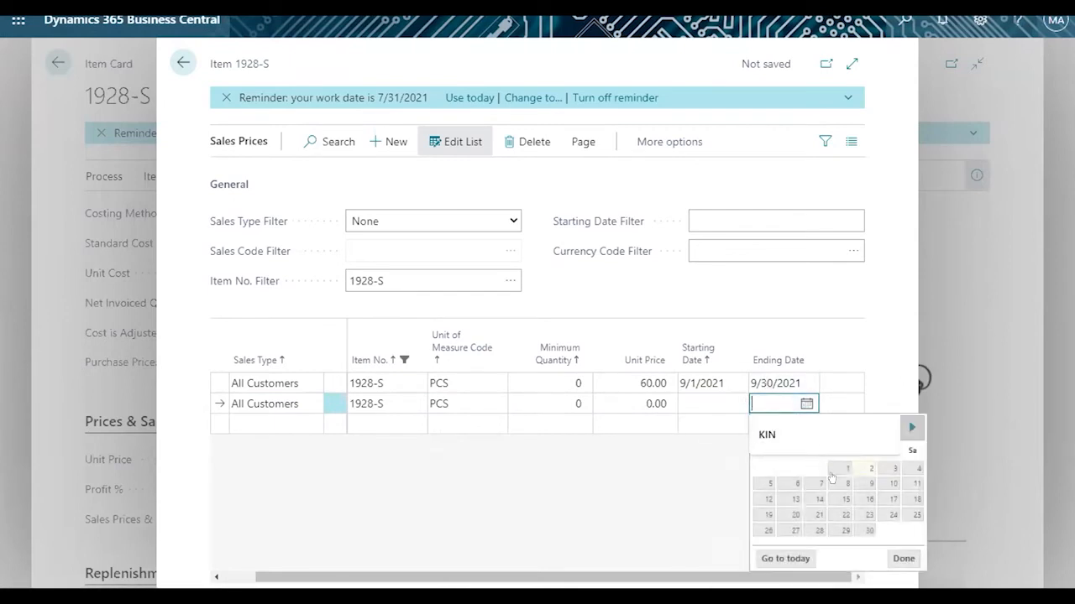
pyautogui.click(909, 428)
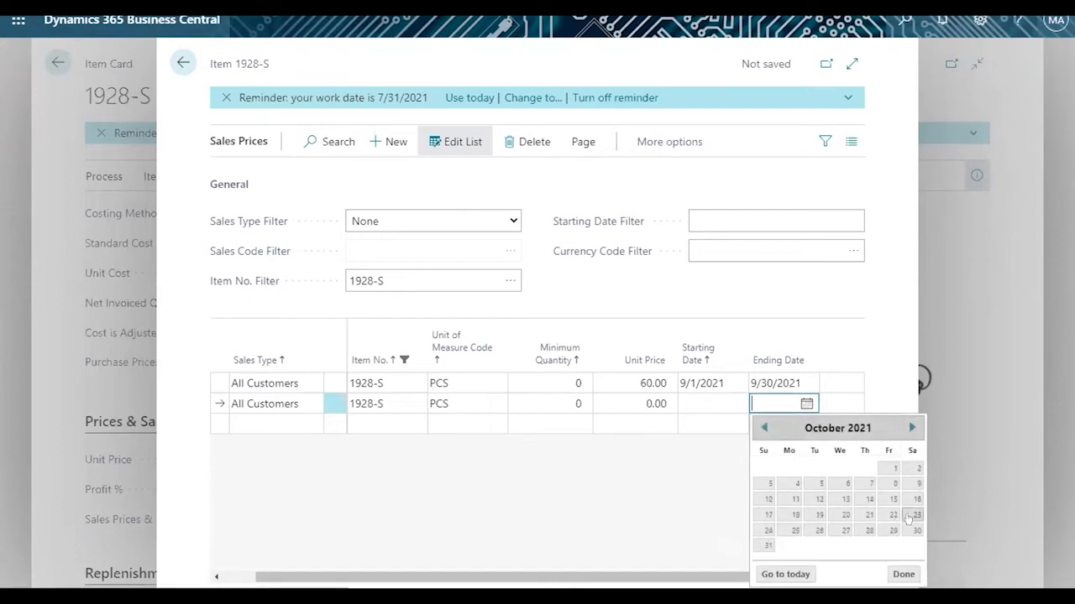
pyautogui.click(765, 545)
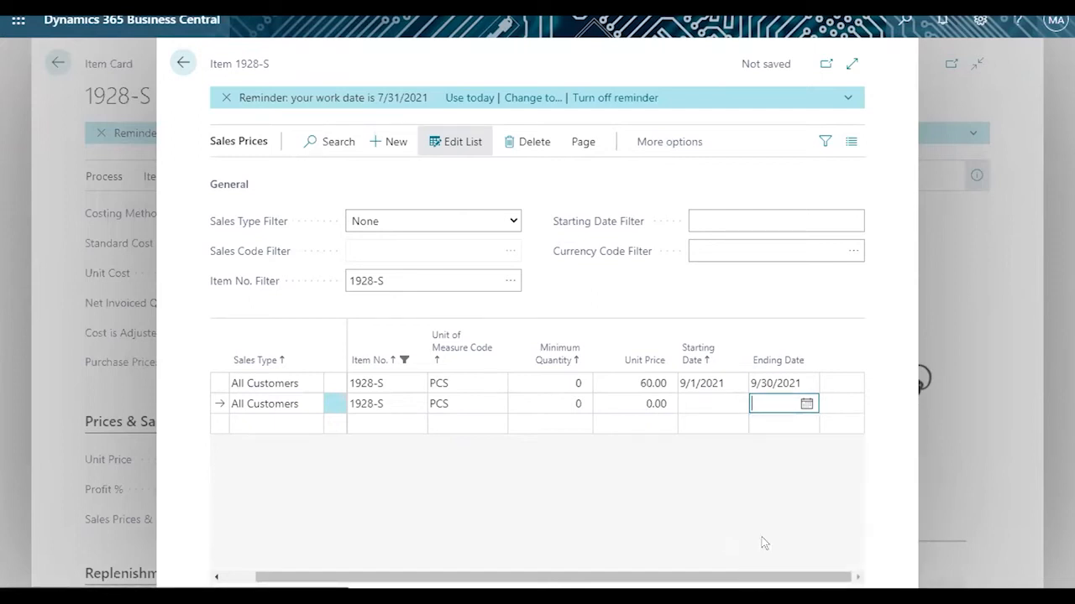
# - Enter 9/1/2021 as the starting date and 9/30/2021 as the ending date of the second price line
pyautogui.click(698, 396)
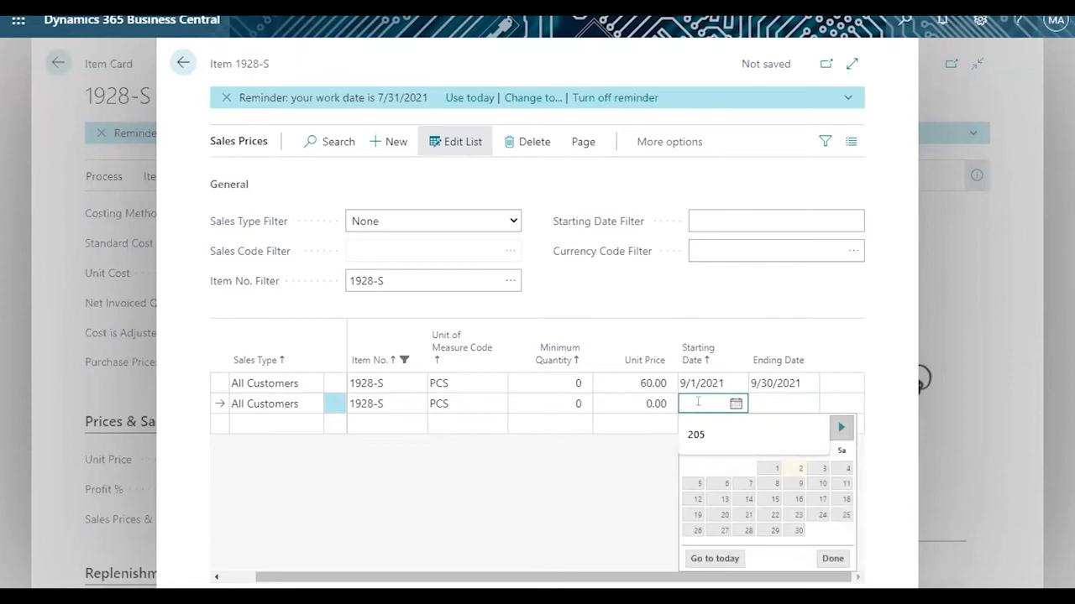
pyautogui.write('9/1/2021')
pyautogui.click(764, 400)
pyautogui.write('9/30/2021')
# - Change the second price line's starting date to 10/1/2021 and move on to its ending date
pyautogui.click(698, 402)
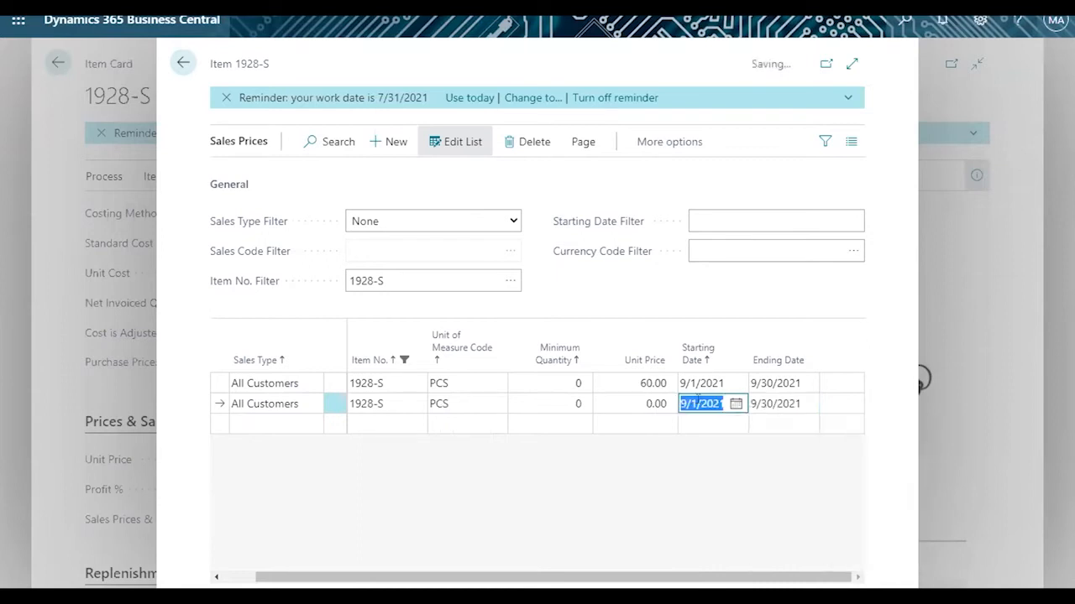
pyautogui.click(686, 403)
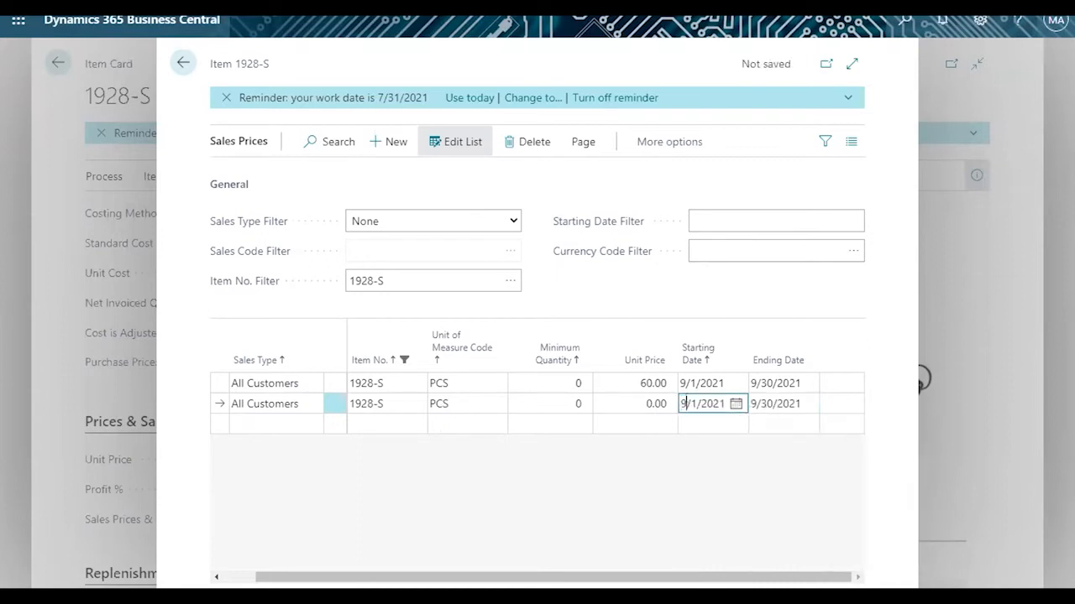
pyautogui.press('BackSpace')
pyautogui.write('10')
pyautogui.press('Tab')
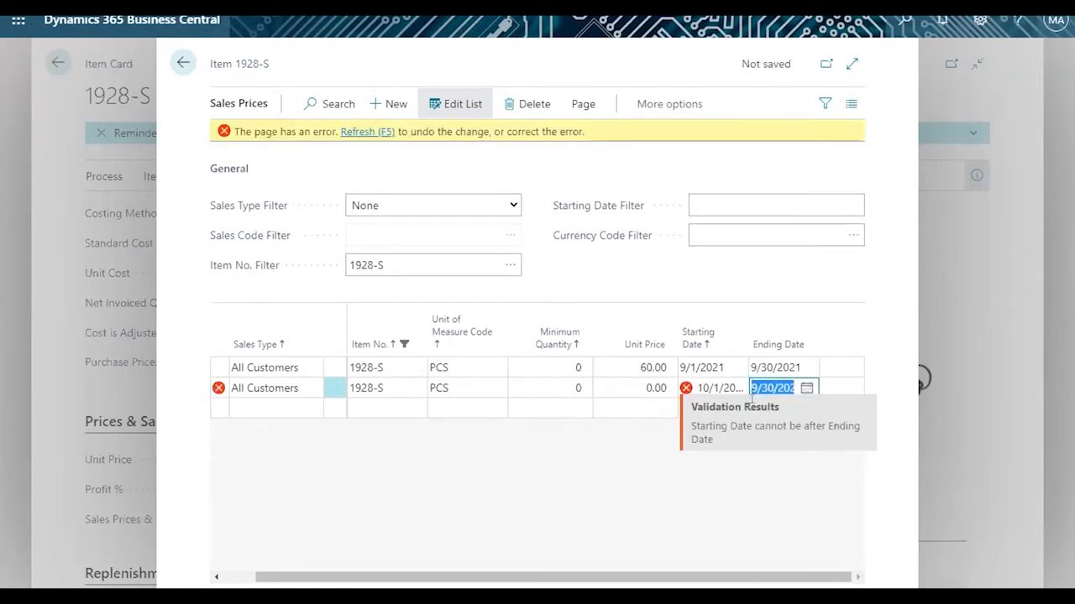
pyautogui.click(754, 389)
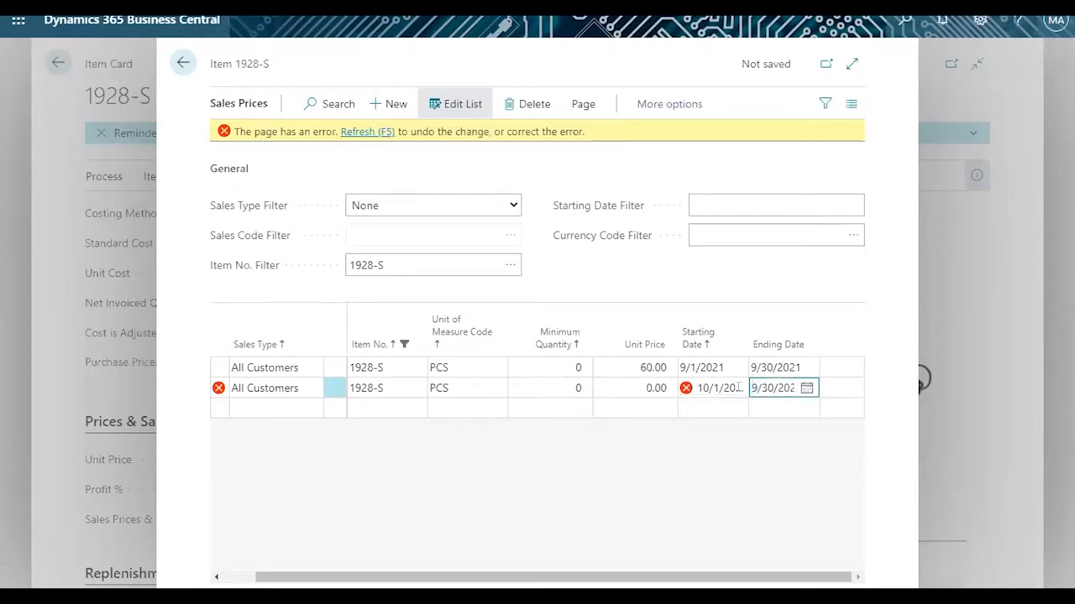
# - Set the second sales price line's unit price to 65
pyautogui.click(641, 382)
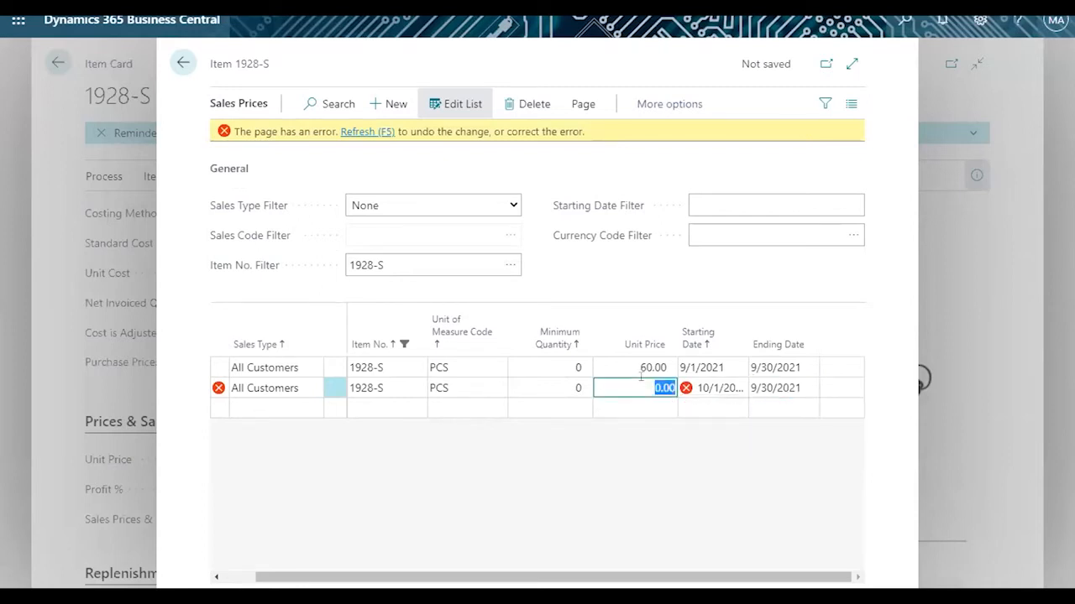
pyautogui.write('65')
pyautogui.press('Tab')
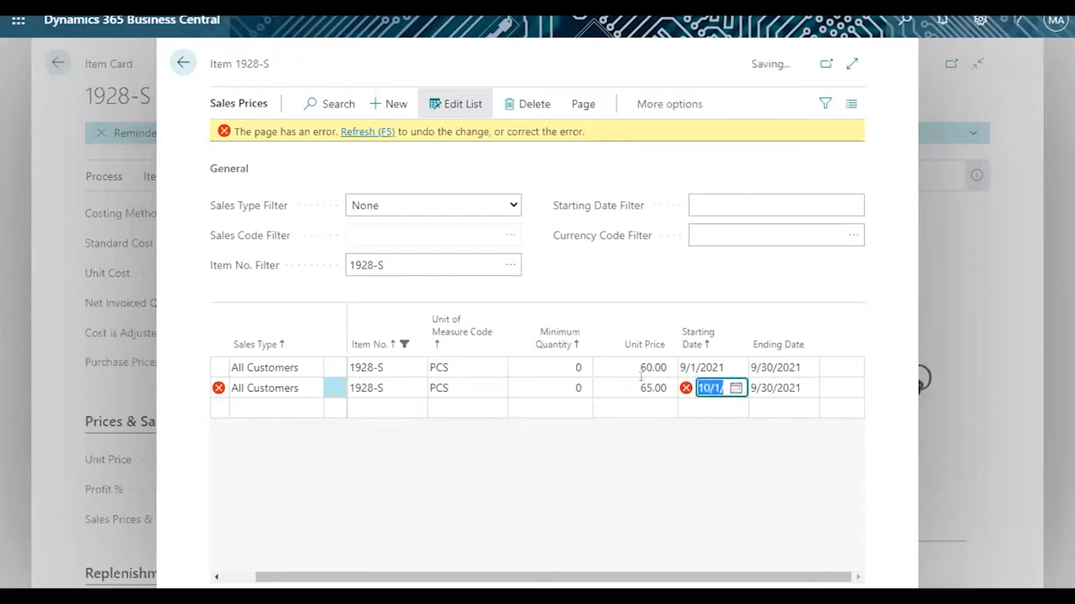
# - Discard the unsaved second sales price line and return to the AMSTERDAM Lamp's item card
pyautogui.click(363, 132)
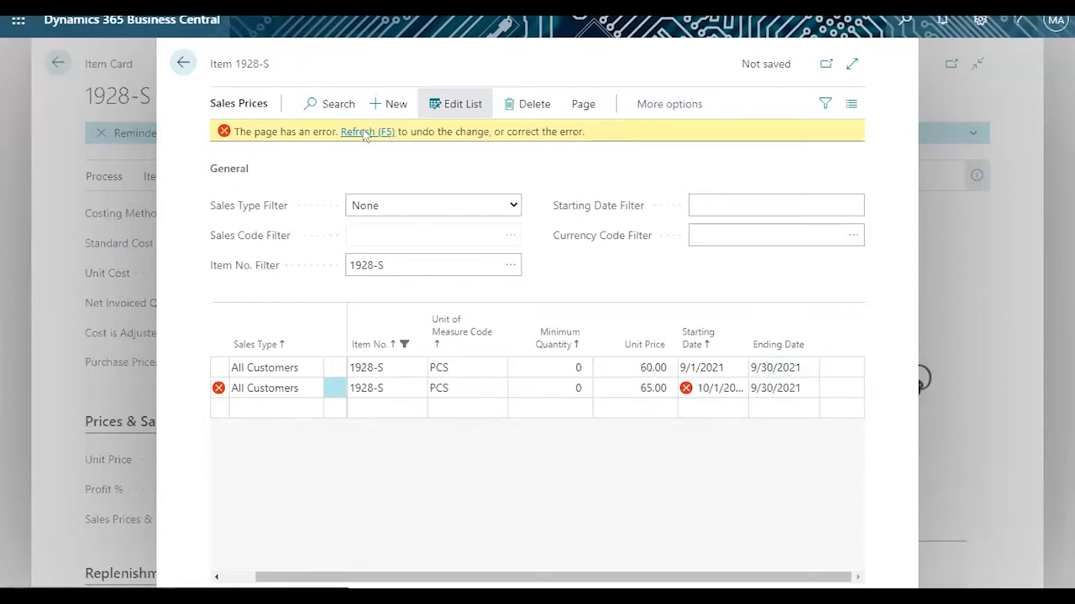
pyautogui.click(364, 132)
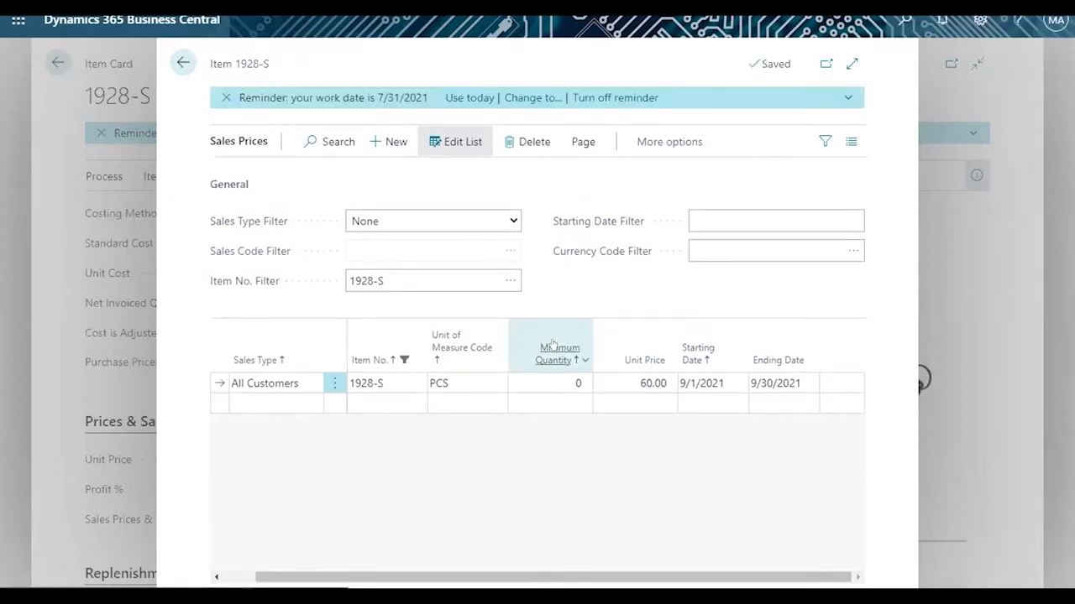
pyautogui.moveTo(552, 344)
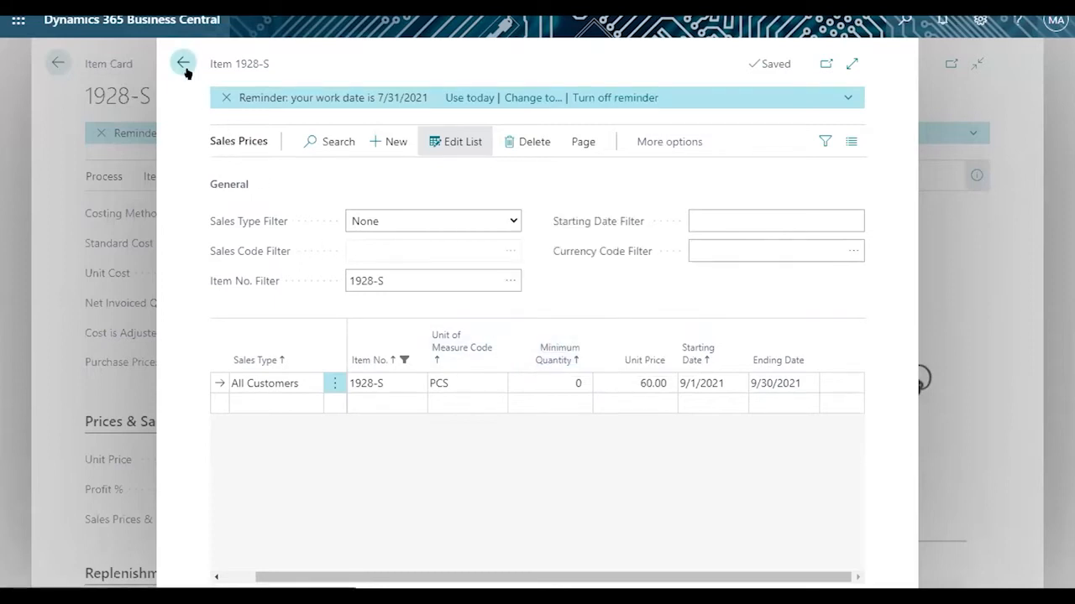
pyautogui.press('Escape')
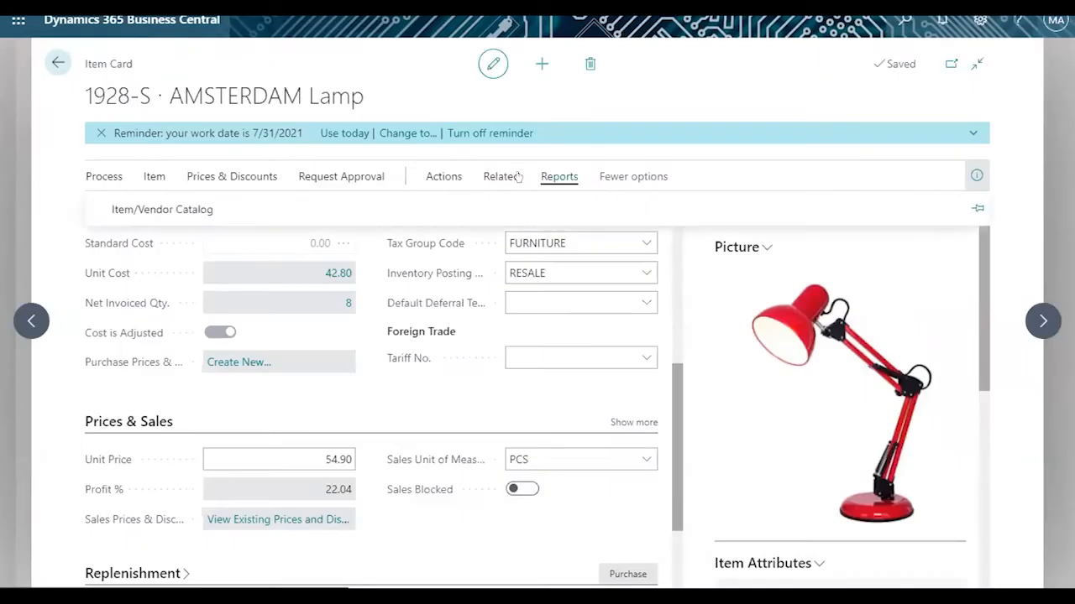
# - Open the AMSTERDAM Lamp's item substitutions and bring up the full item list for the first line's substitute number
pyautogui.click(501, 176)
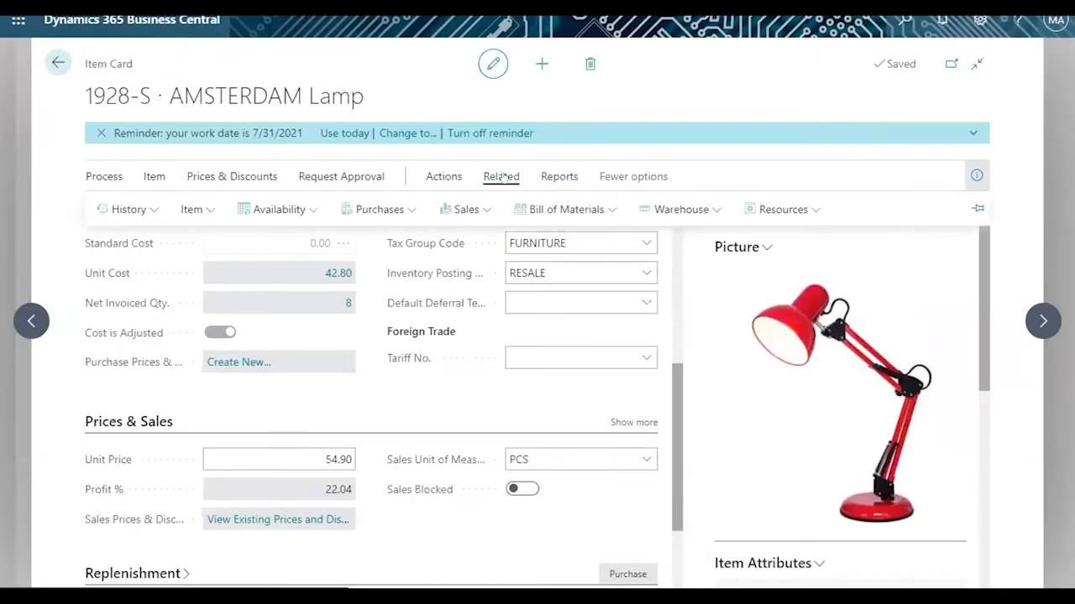
pyautogui.click(191, 209)
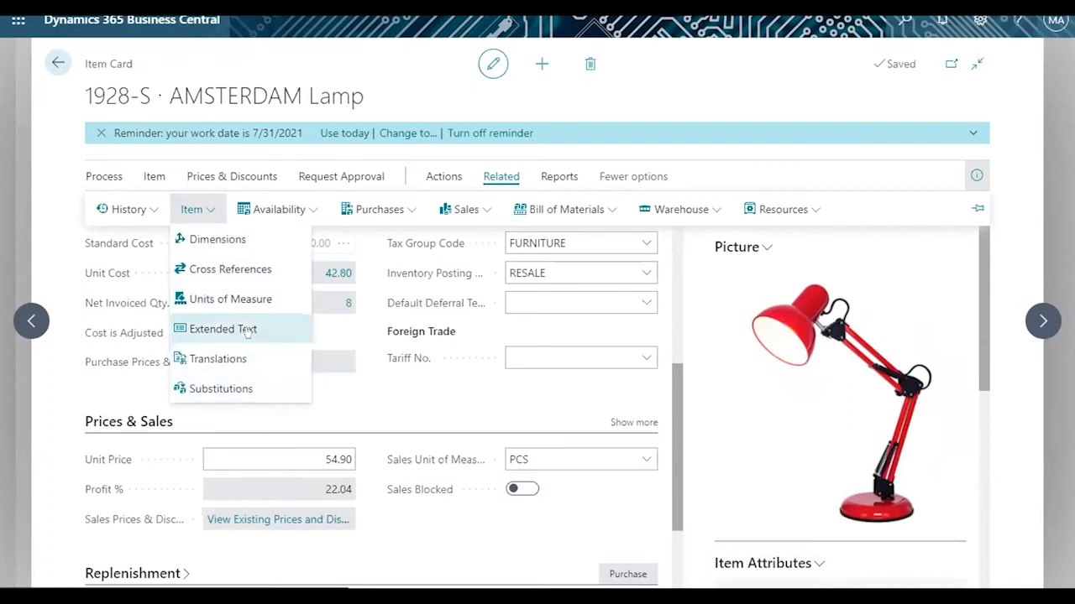
pyautogui.click(212, 390)
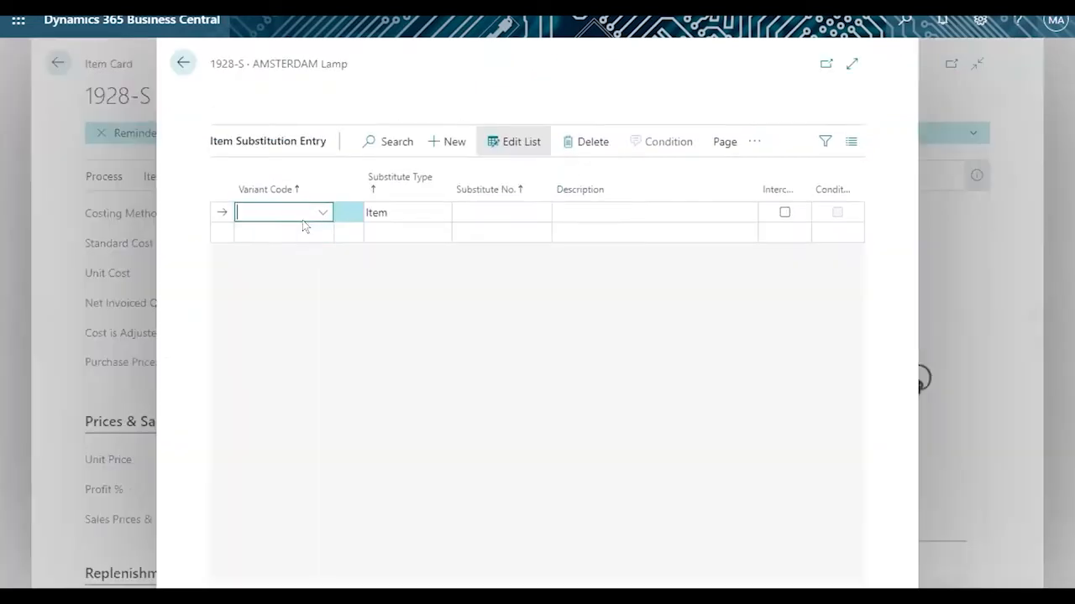
pyautogui.click(490, 213)
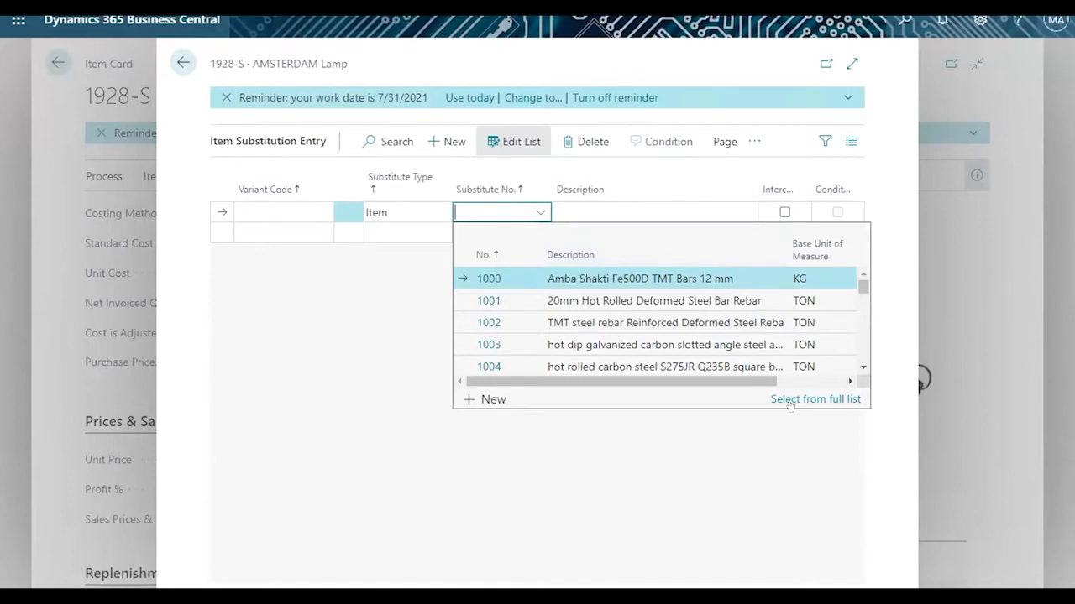
pyautogui.click(790, 401)
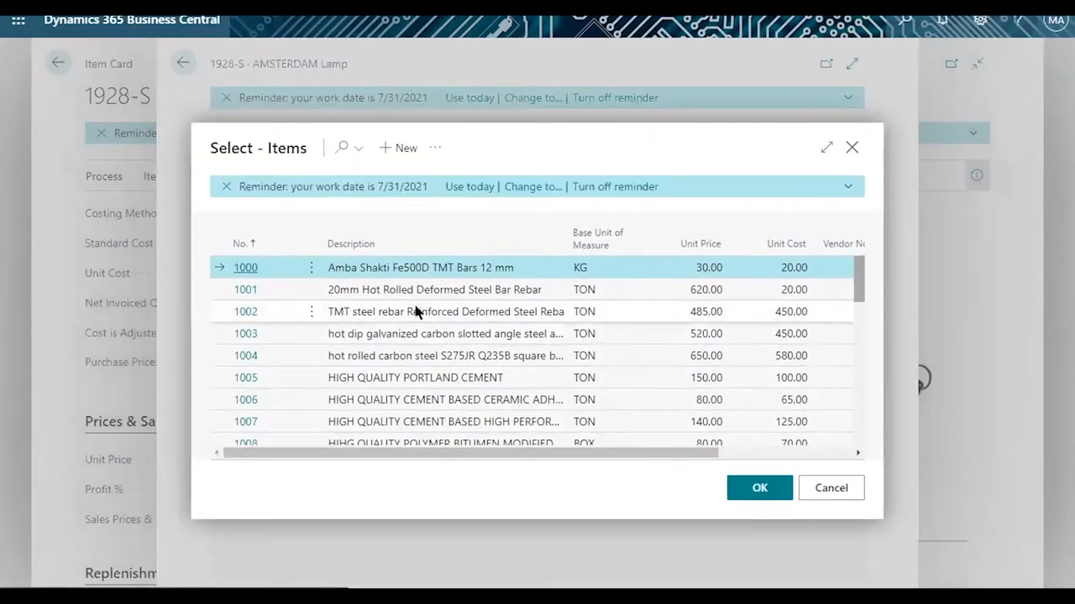
# - Search the item list for "lam" and clear the search
pyautogui.click(336, 152)
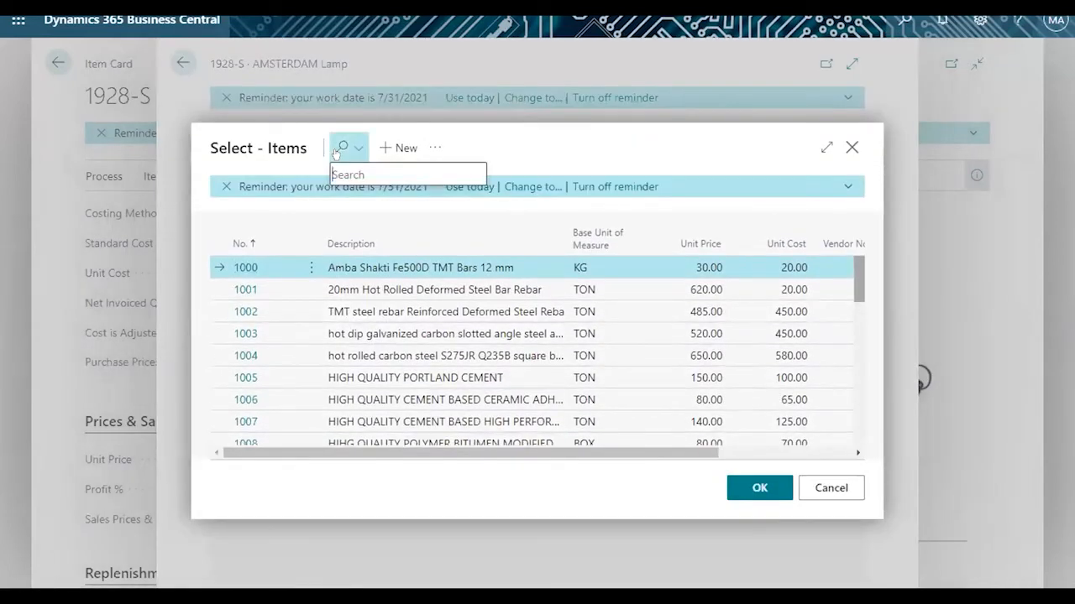
pyautogui.write('lam')
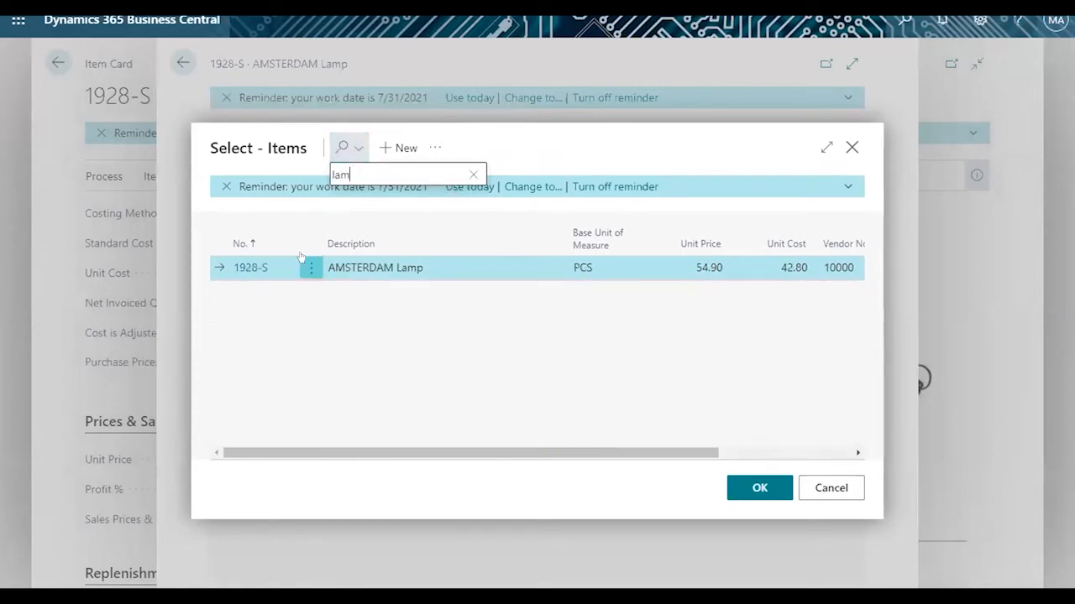
pyautogui.press('BackSpace')
pyautogui.press('BackSpace')
pyautogui.press('BackSpace')
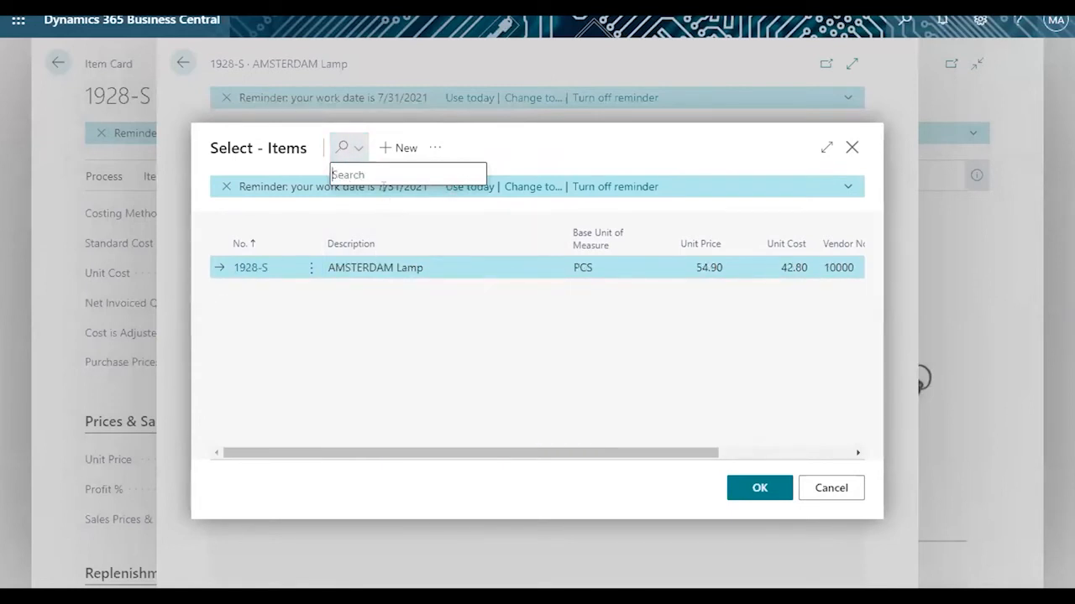
pyautogui.write('e')
pyautogui.press('BackSpace')
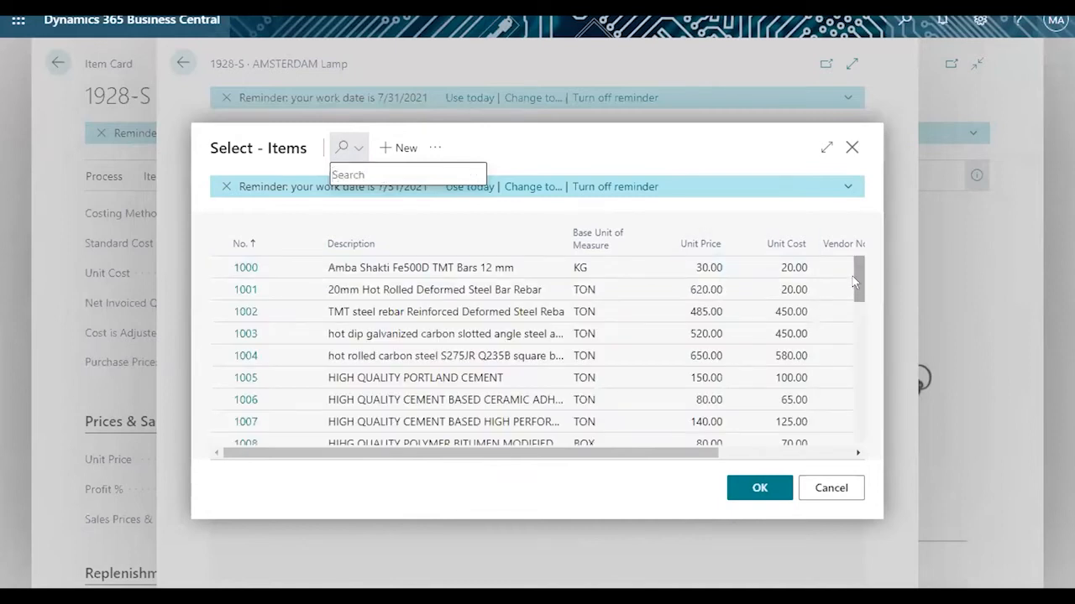
# - Select item 2000-S, SYDNEY Swivel Chair, green, as the lamp's substitute and return to the item card
pyautogui.moveTo(855, 283); pyautogui.dragTo(838, 442)
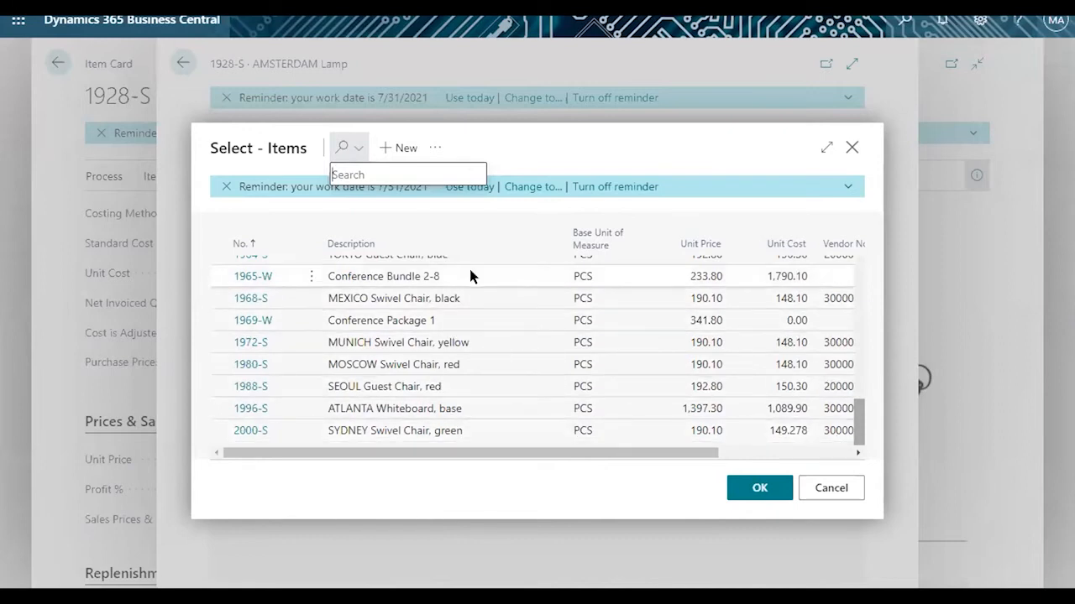
pyautogui.click(411, 432)
pyautogui.click(411, 433)
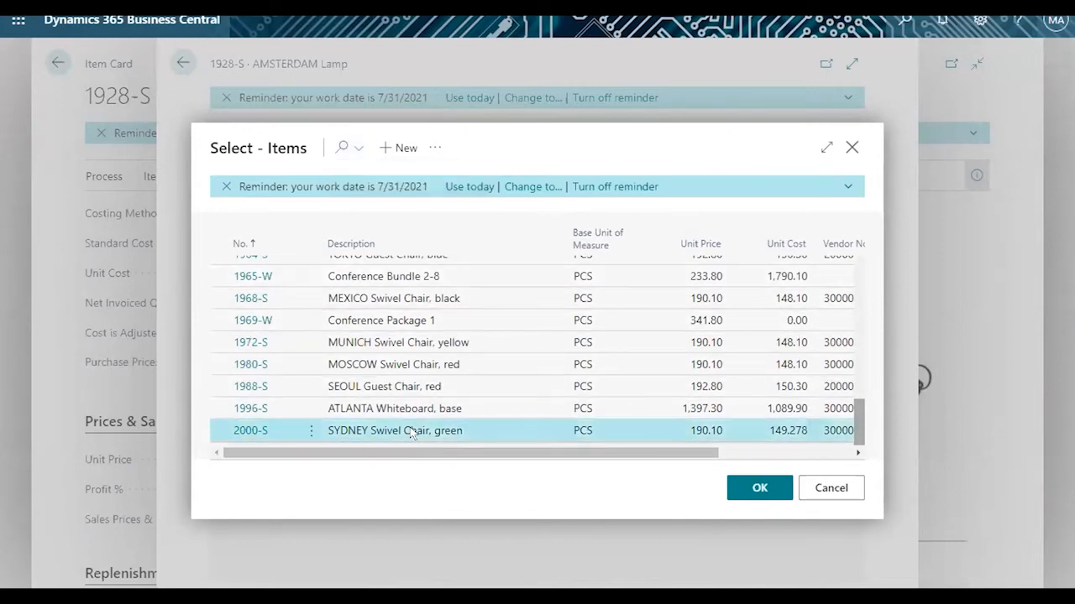
pyautogui.click(744, 483)
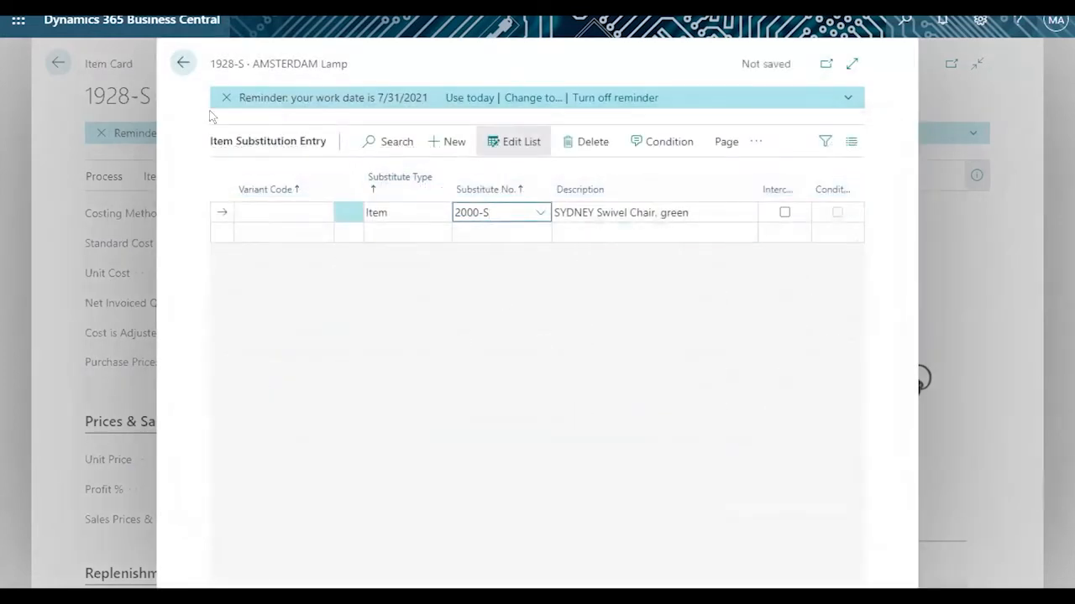
pyautogui.moveTo(201, 141); pyautogui.dragTo(334, 141)
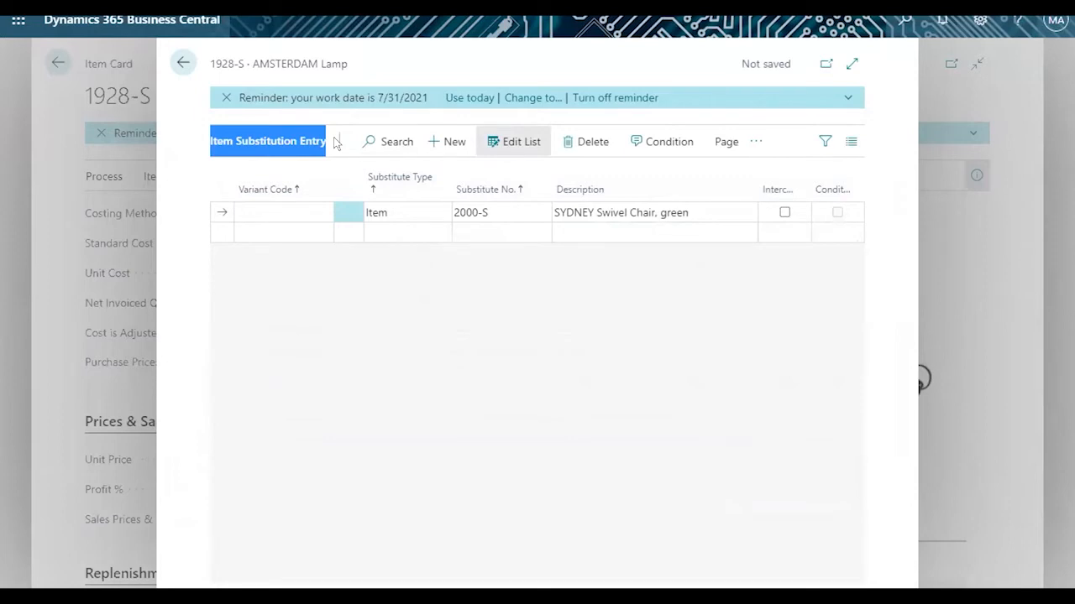
pyautogui.click(301, 313)
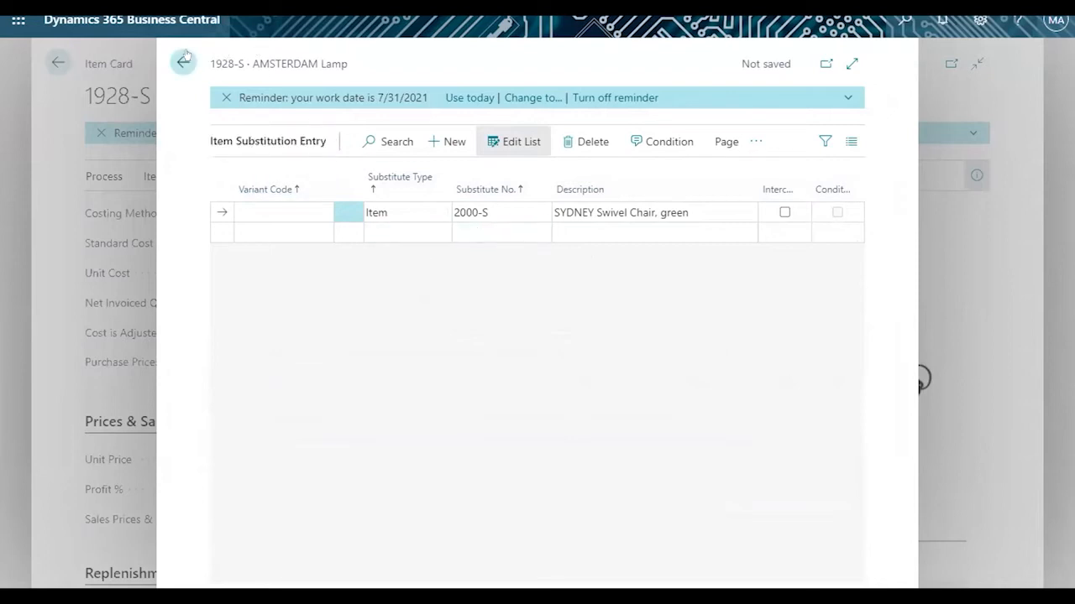
pyautogui.press('Escape')
# - Open the lamp's item translations and set the first line's language code to ESM, Spanish (Mexico)
pyautogui.click(501, 176)
pyautogui.click(199, 209)
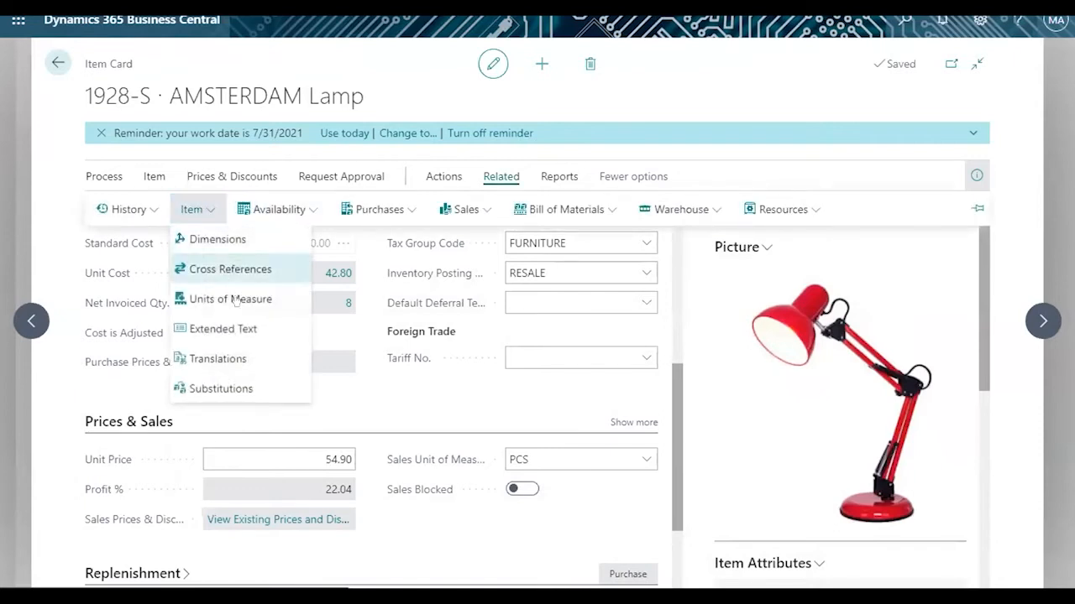
pyautogui.click(235, 358)
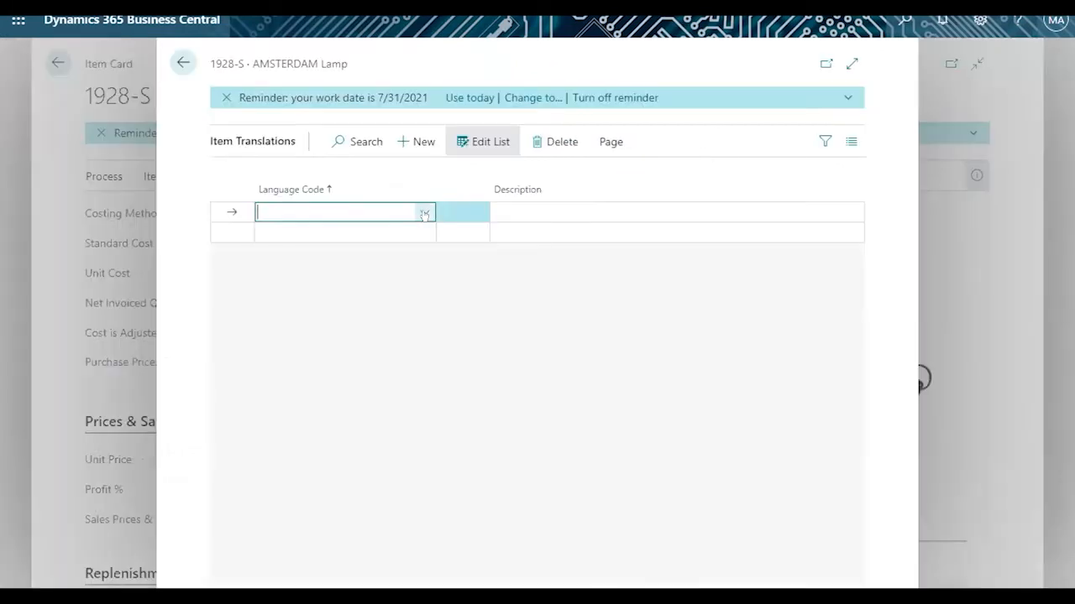
pyautogui.click(424, 213)
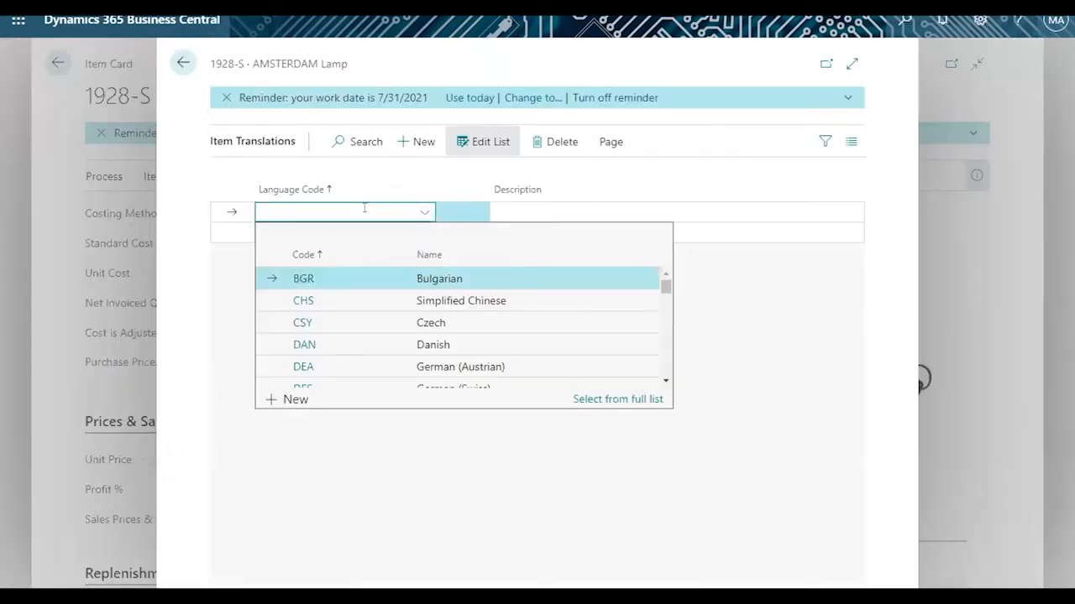
pyautogui.write('sp')
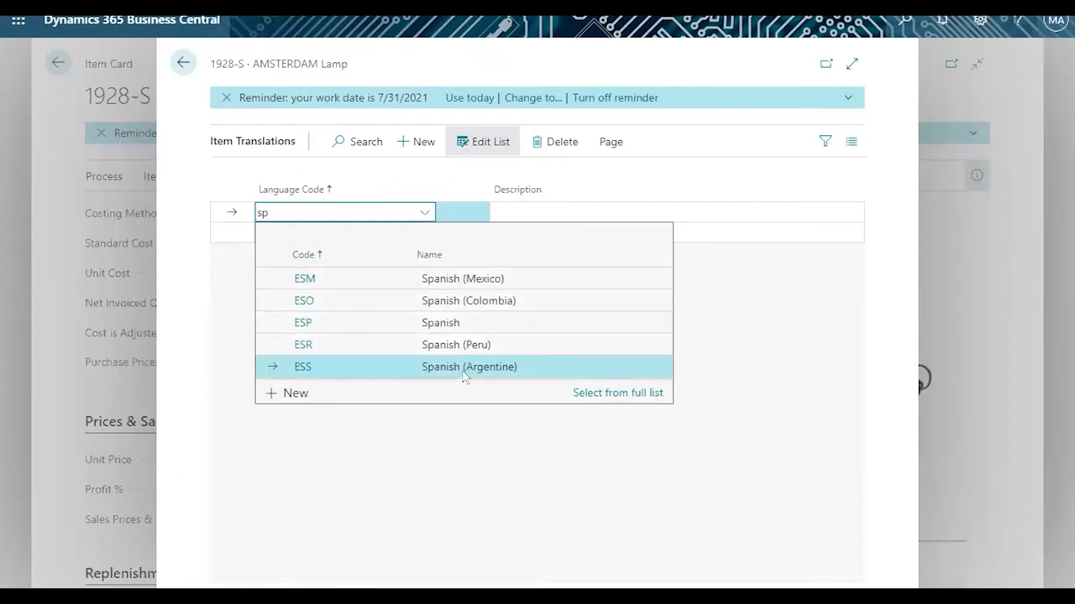
pyautogui.click(487, 282)
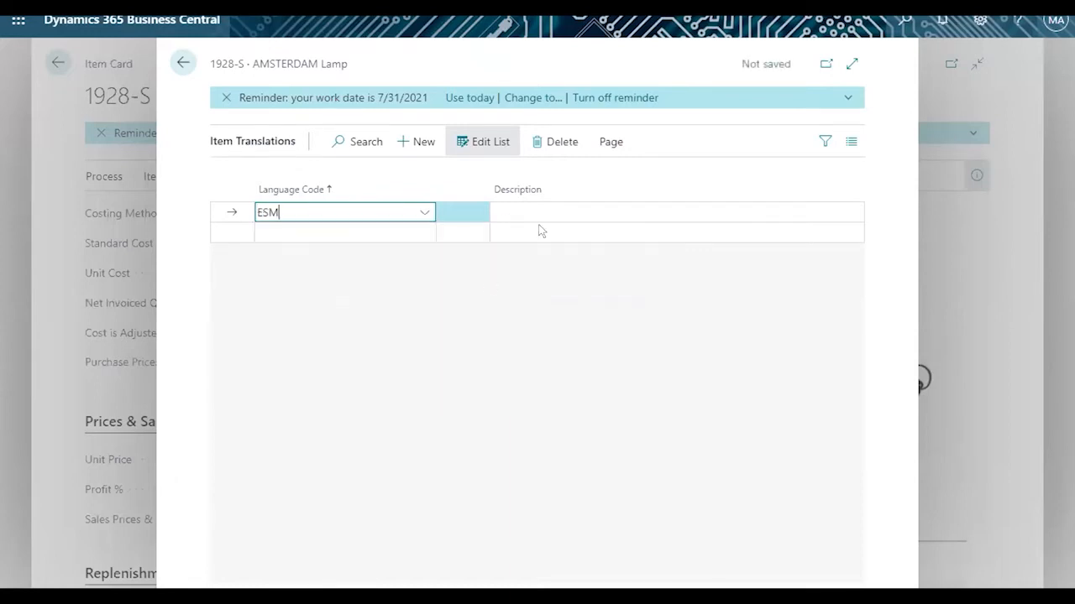
# - Enter "Lampara Roja" as the description of the ESM translation and return to the item card
pyautogui.click(423, 214)
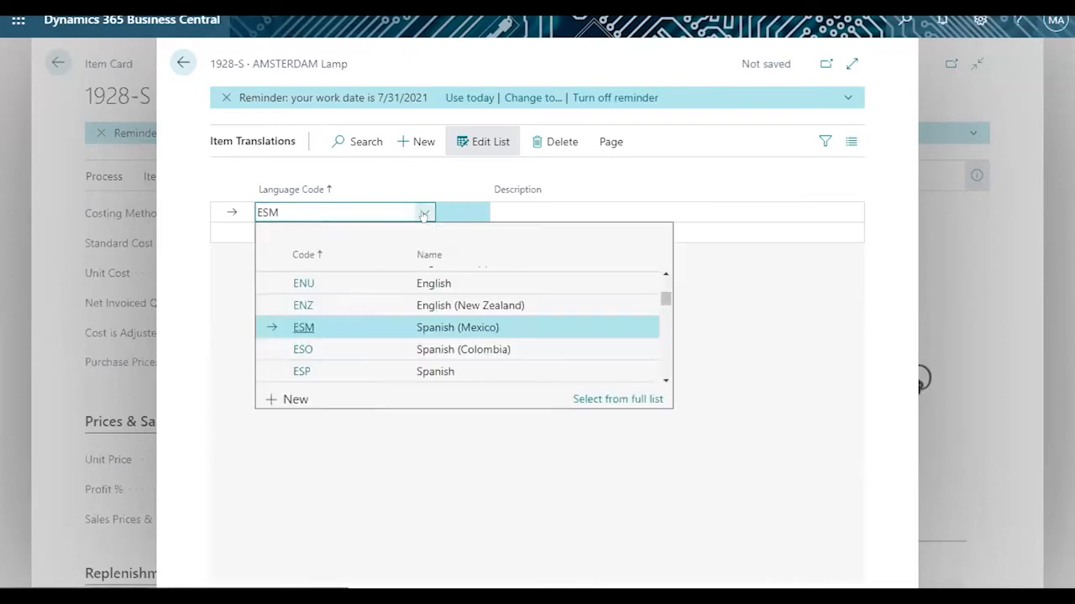
pyautogui.click(571, 212)
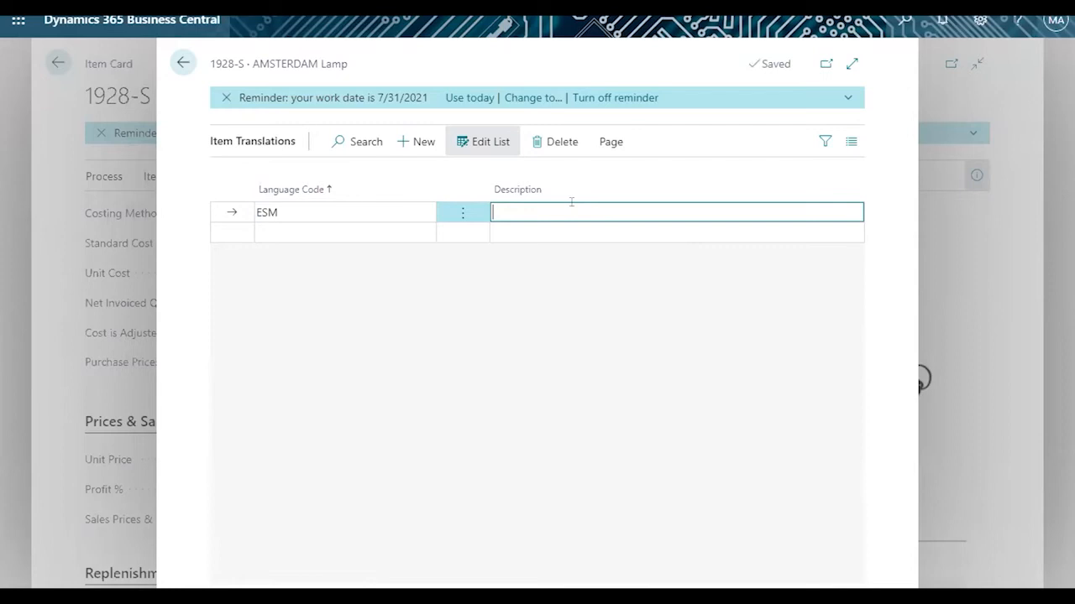
pyautogui.write('Lampara Roja')
pyautogui.press('Return')
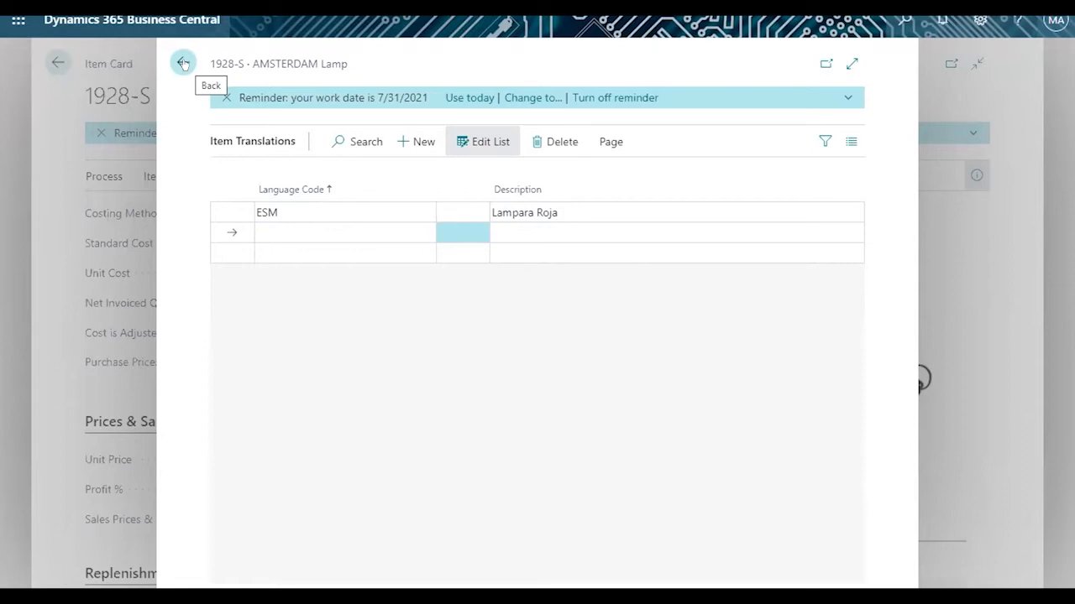
pyautogui.click(183, 63)
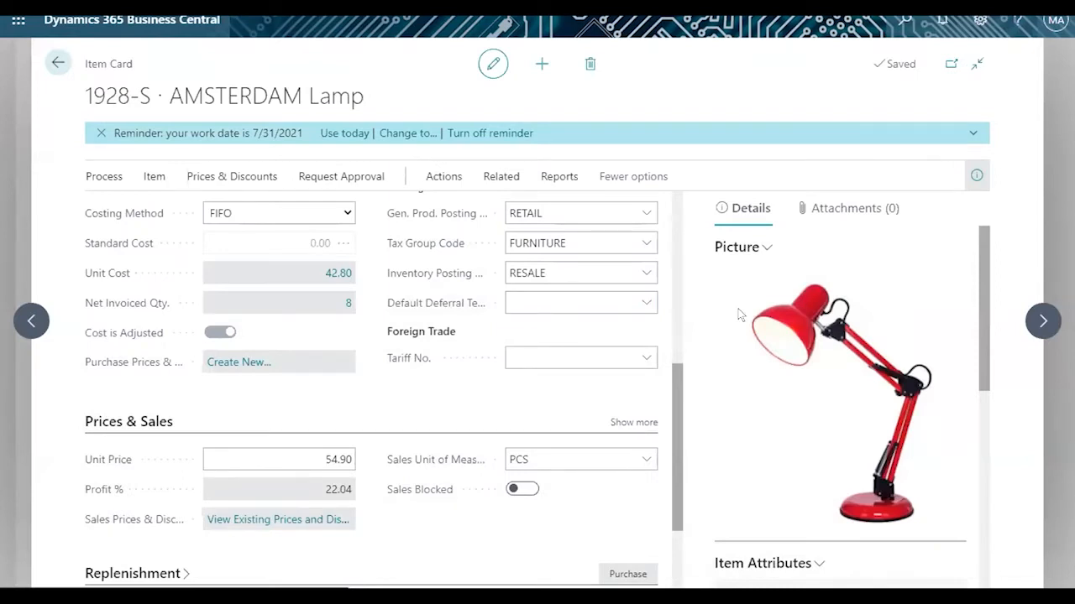
# - Leave the AMSTERDAM Lamp's item card and the Items list to return to the home page
pyautogui.moveTo(676, 381); pyautogui.dragTo(688, 200)
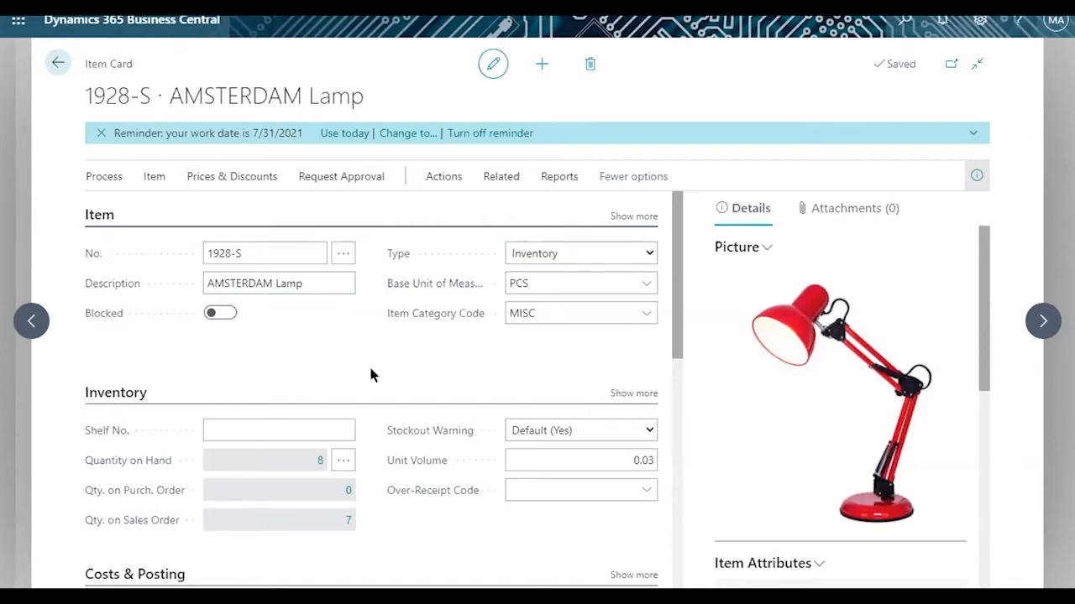
pyautogui.click(58, 65)
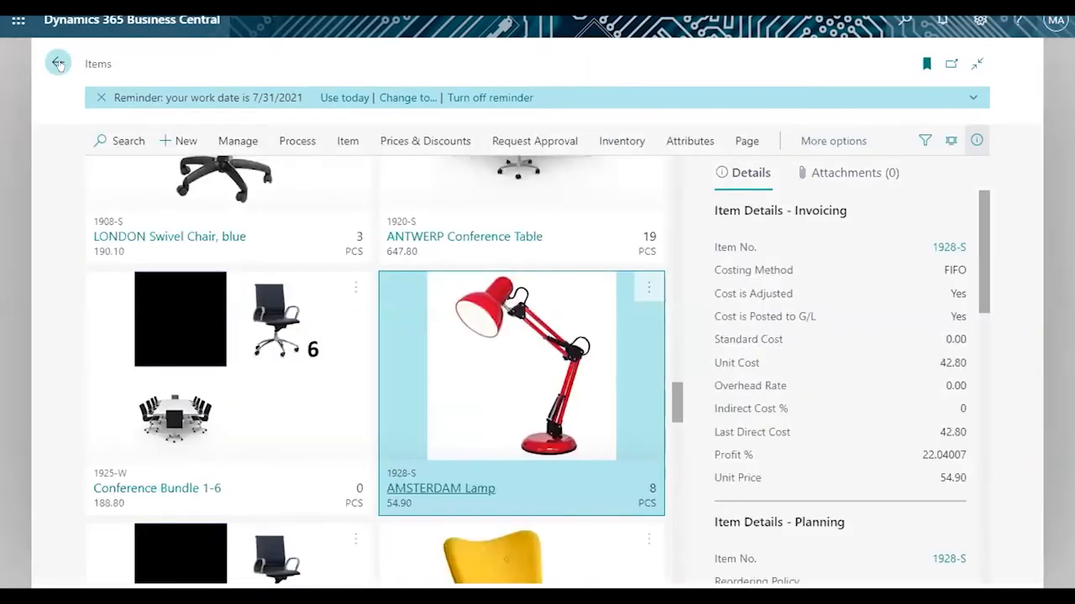
pyautogui.click(58, 65)
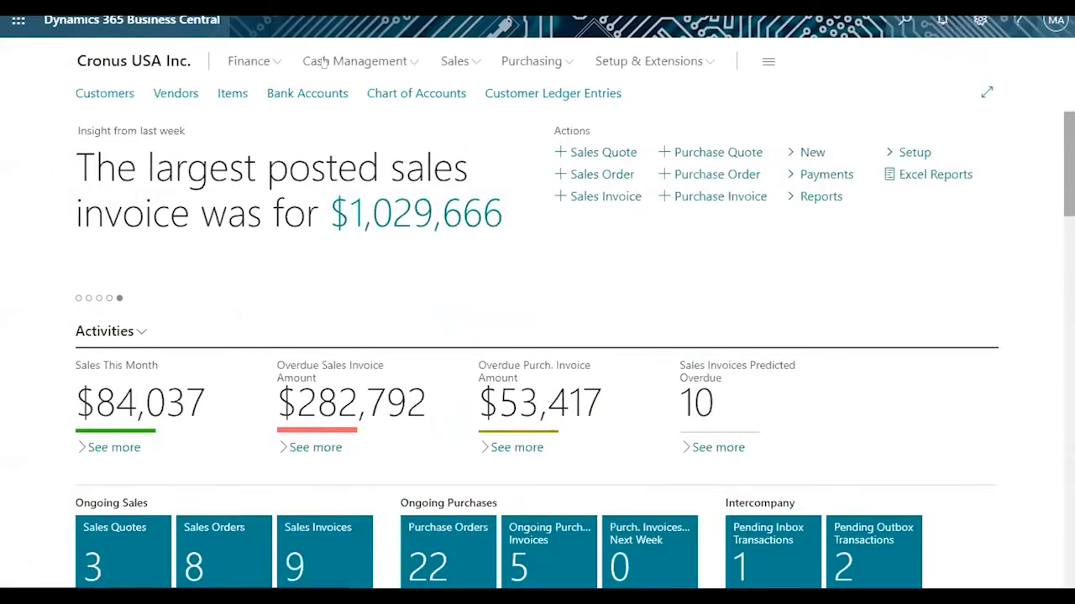
# - Open the sales quotes list and create a new quote for the customer Adatum Corporation
pyautogui.click(458, 61)
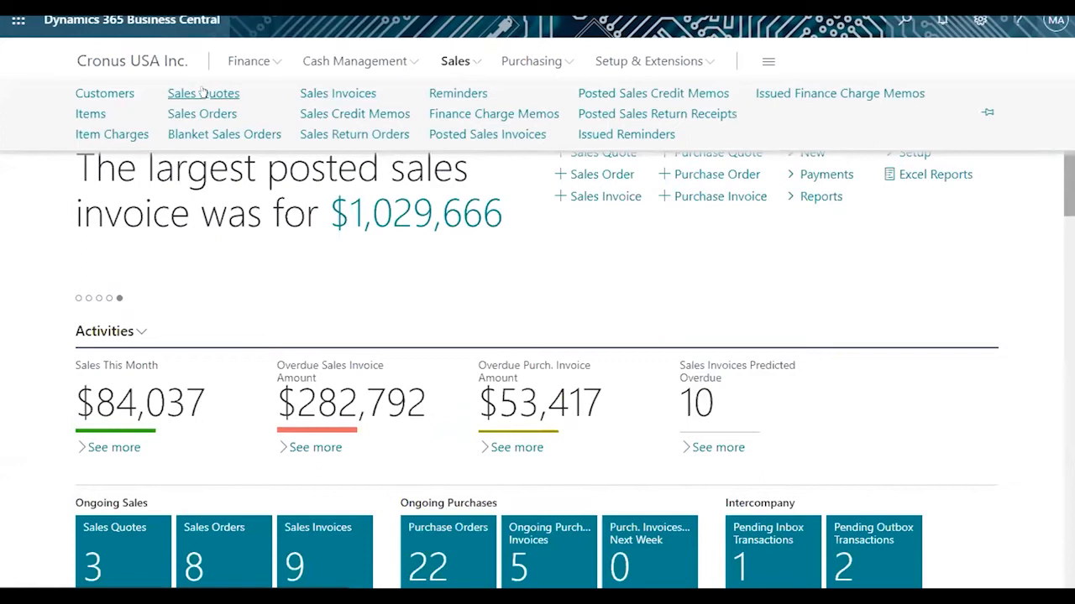
pyautogui.moveTo(203, 92)
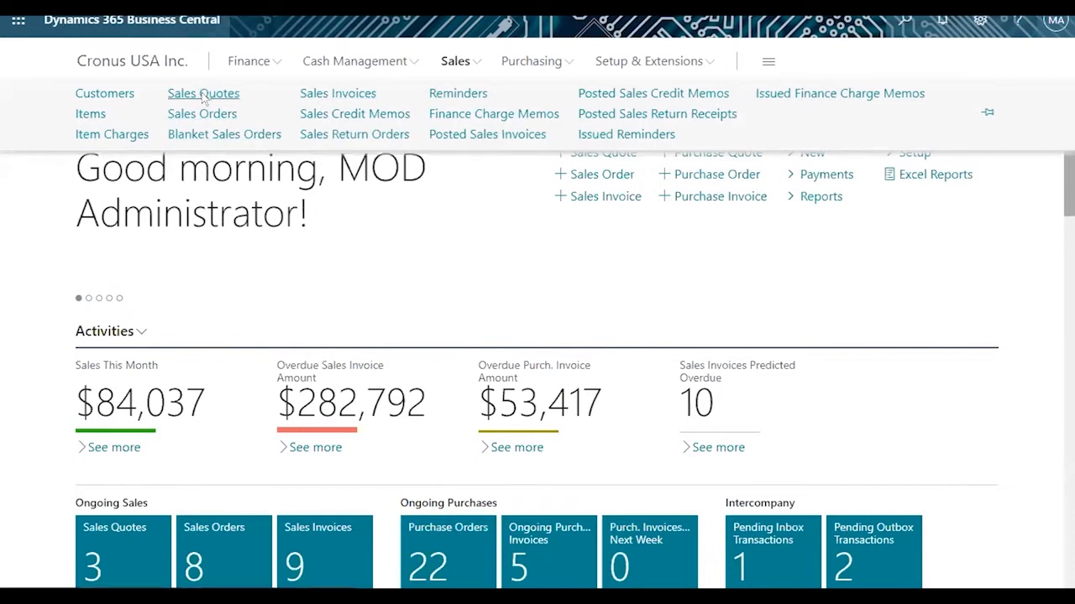
pyautogui.click(203, 93)
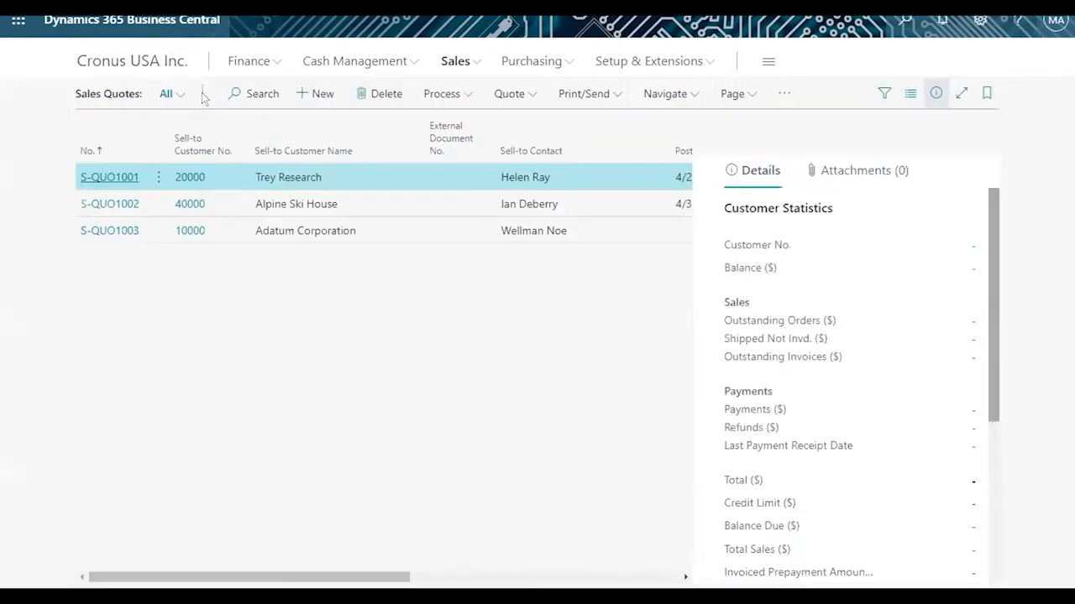
pyautogui.click(309, 93)
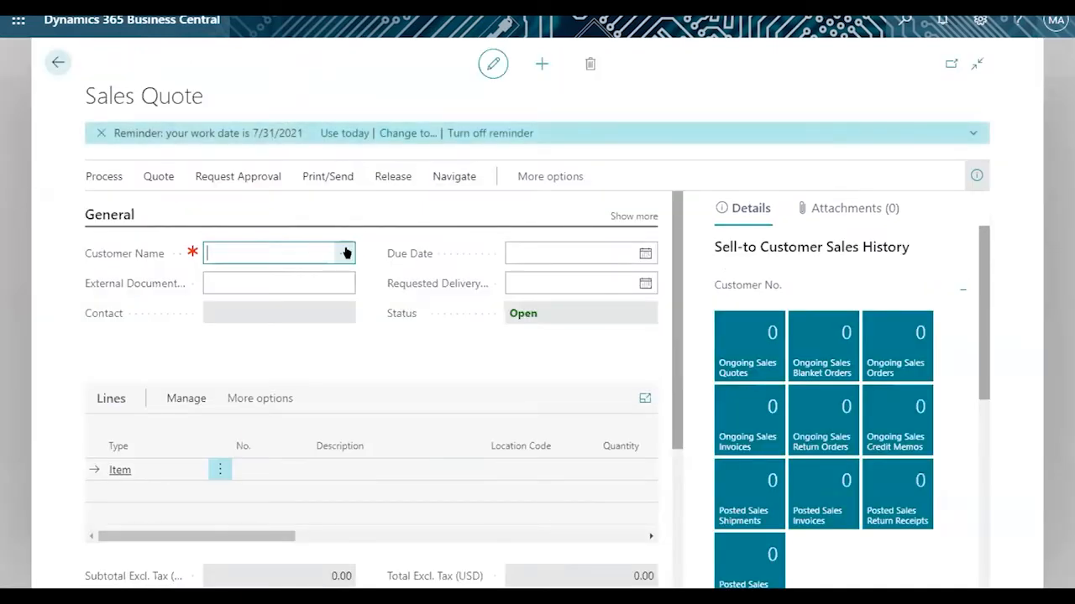
pyautogui.click(346, 253)
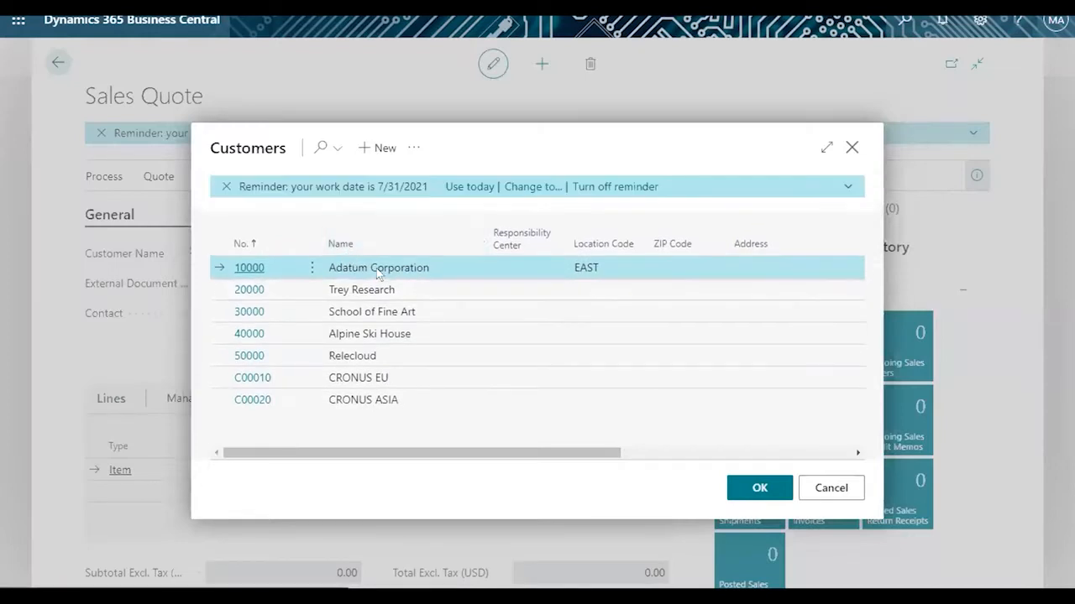
pyautogui.click(742, 491)
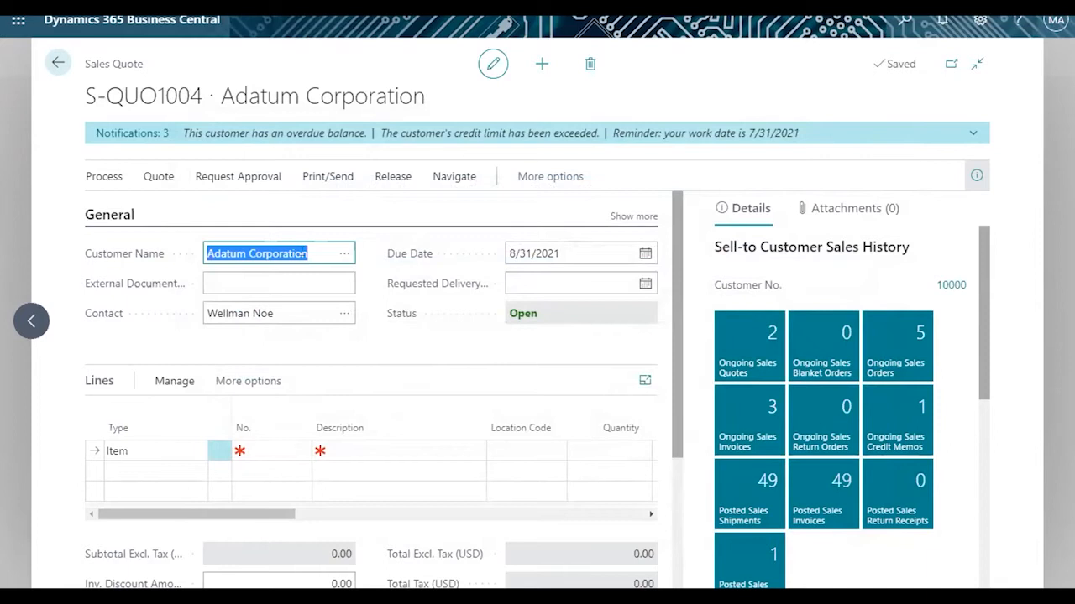
# - Add item 1928-S, AMSTERDAM Lamp, to the first line of the sales quote
pyautogui.click(271, 445)
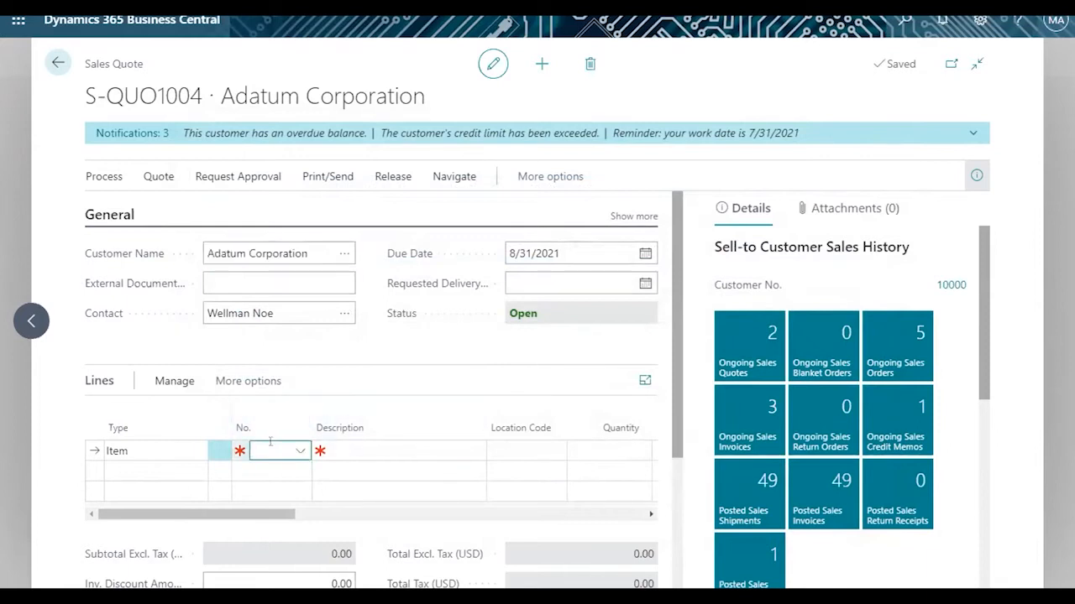
pyautogui.write('lam')
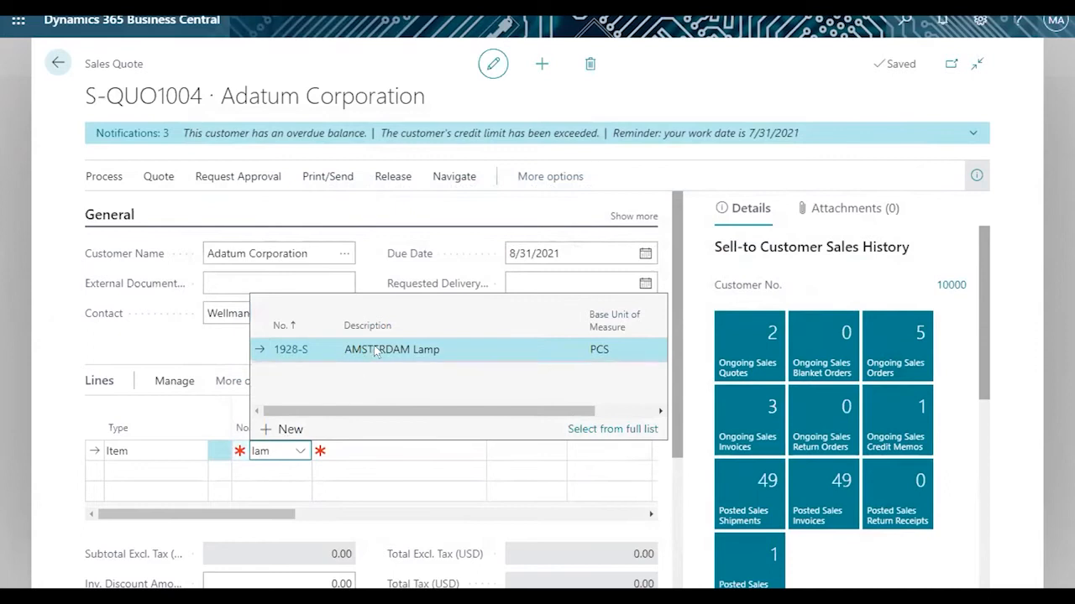
pyautogui.click(375, 353)
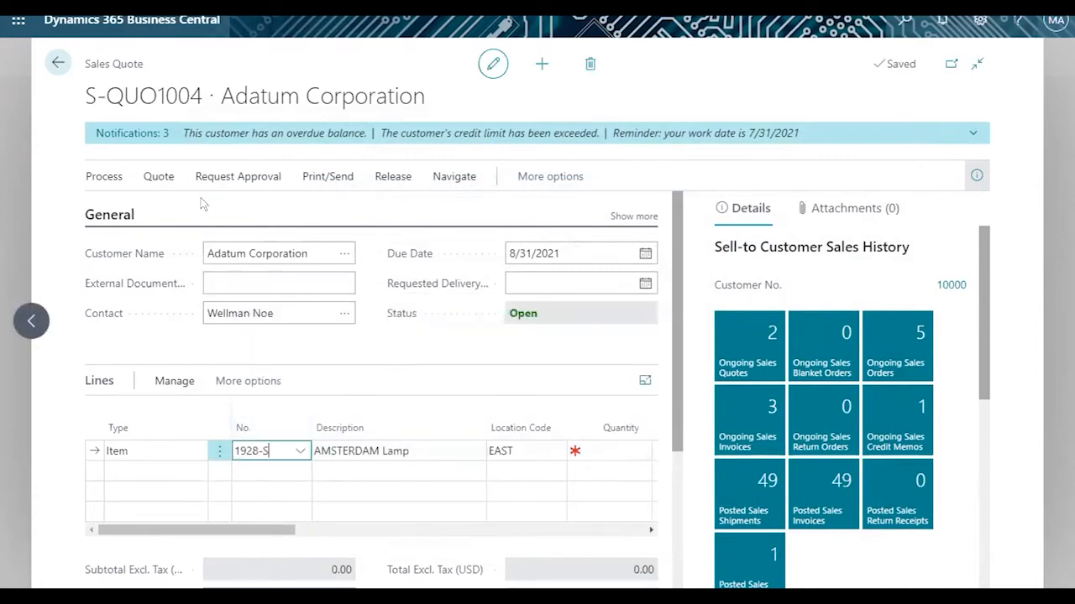
# - Expand the quote's general information and review the customer fields down to the item lines
pyautogui.click(264, 277)
pyautogui.click(618, 217)
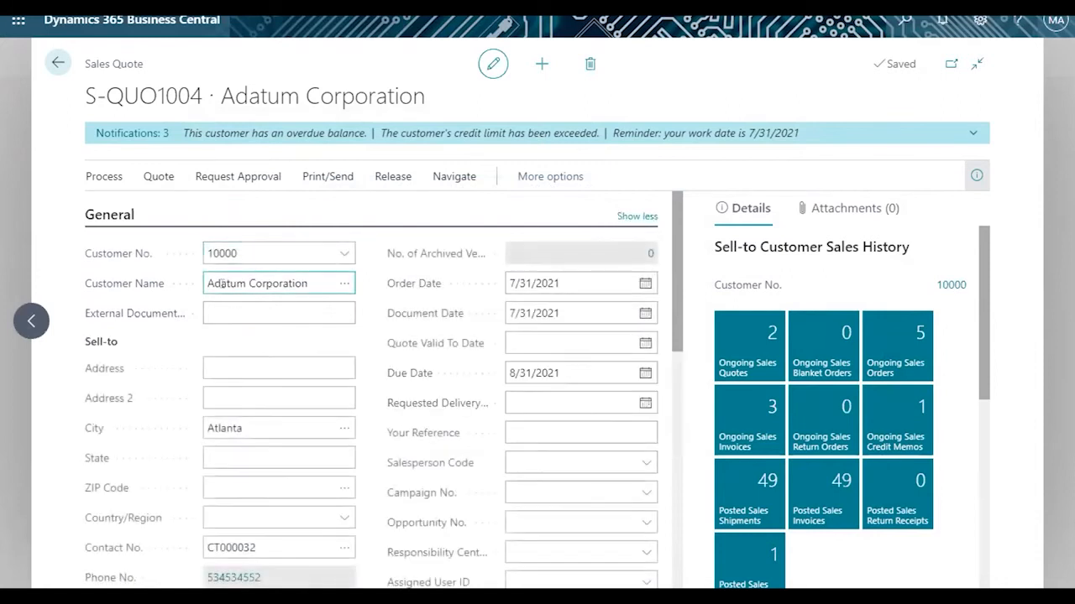
pyautogui.moveTo(308, 284); pyautogui.dragTo(225, 277)
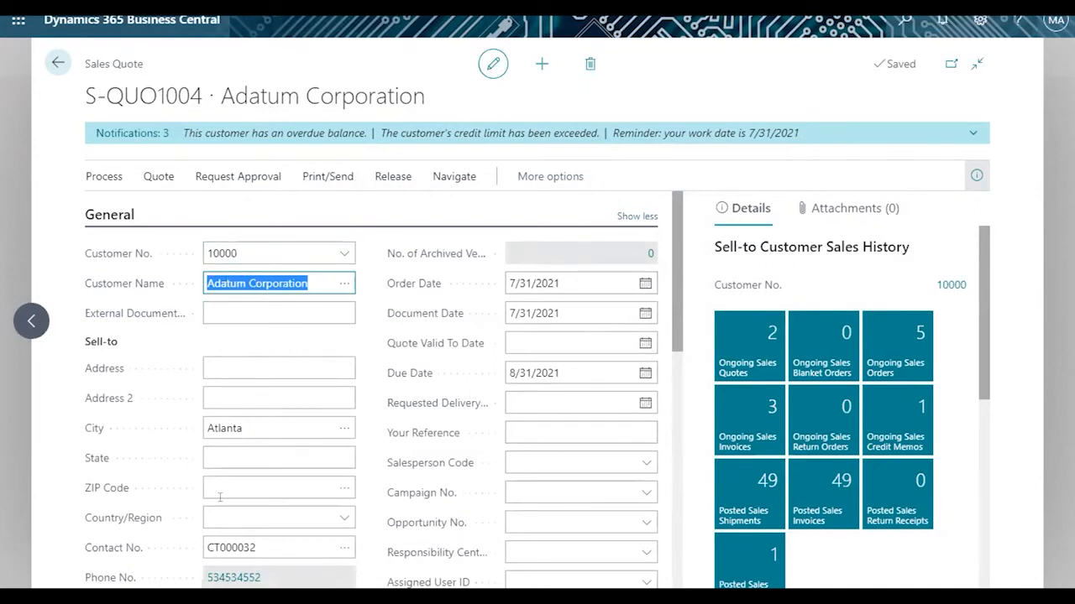
pyautogui.moveTo(672, 260); pyautogui.dragTo(674, 446)
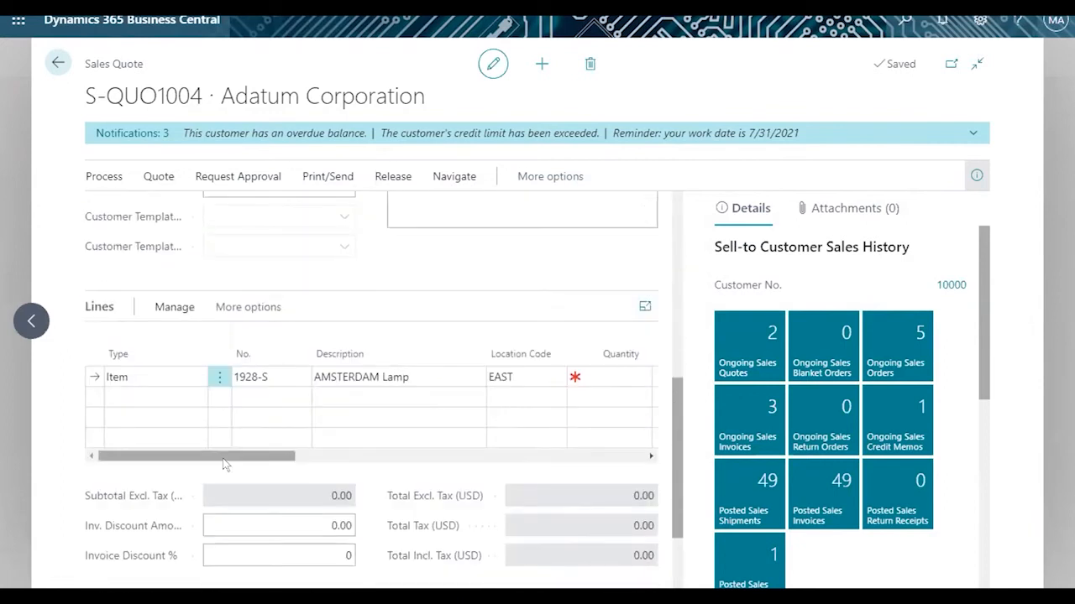
pyautogui.moveTo(223, 459); pyautogui.dragTo(140, 453)
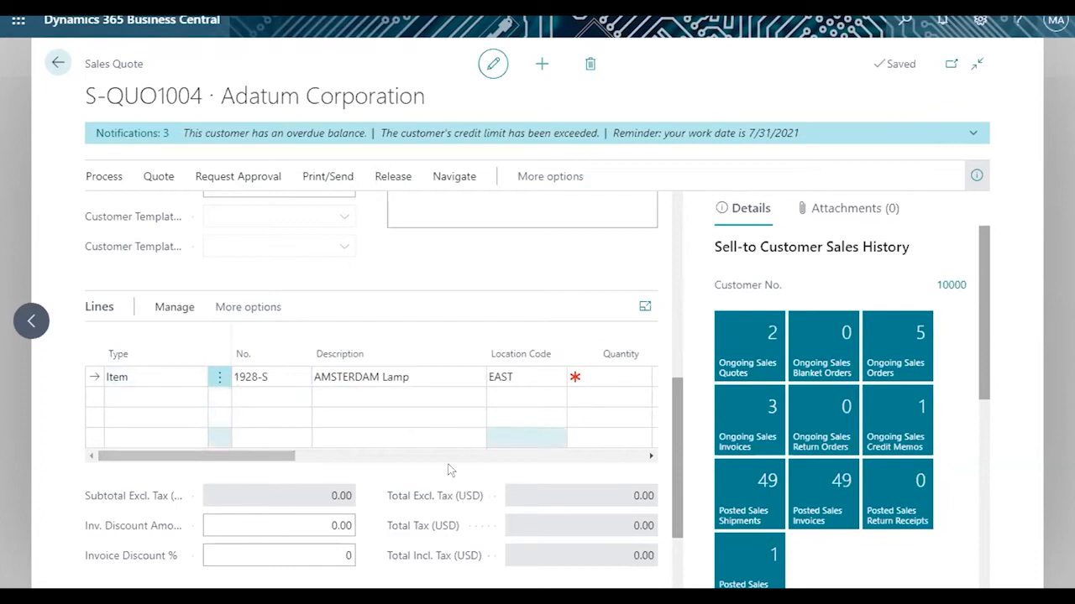
# - Examine the available line types on the quote's second line and keep the type Item
pyautogui.click(151, 393)
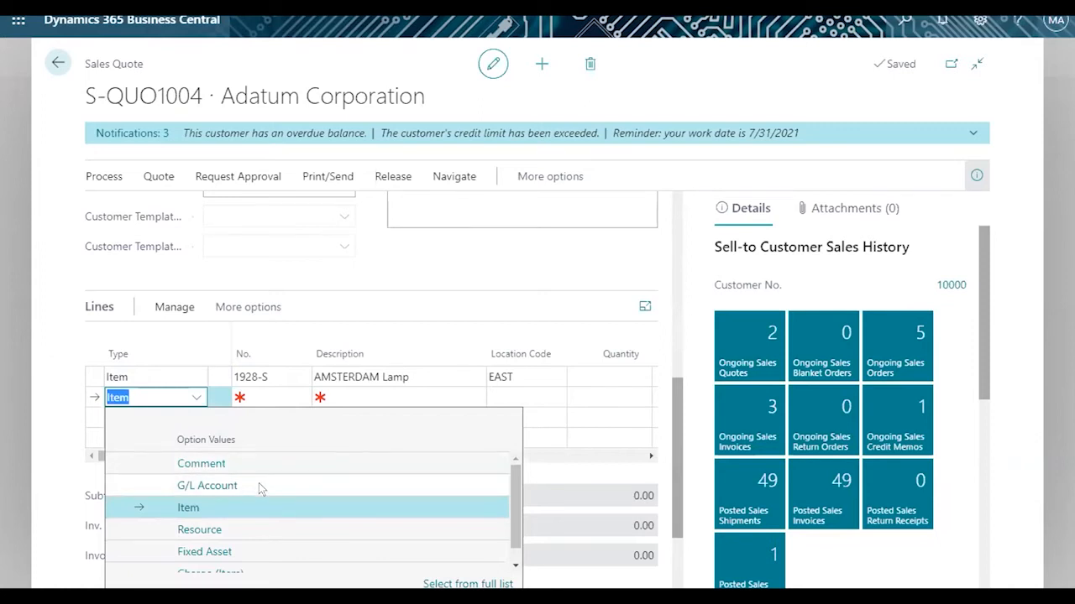
pyautogui.scroll(-1, 514, 554)
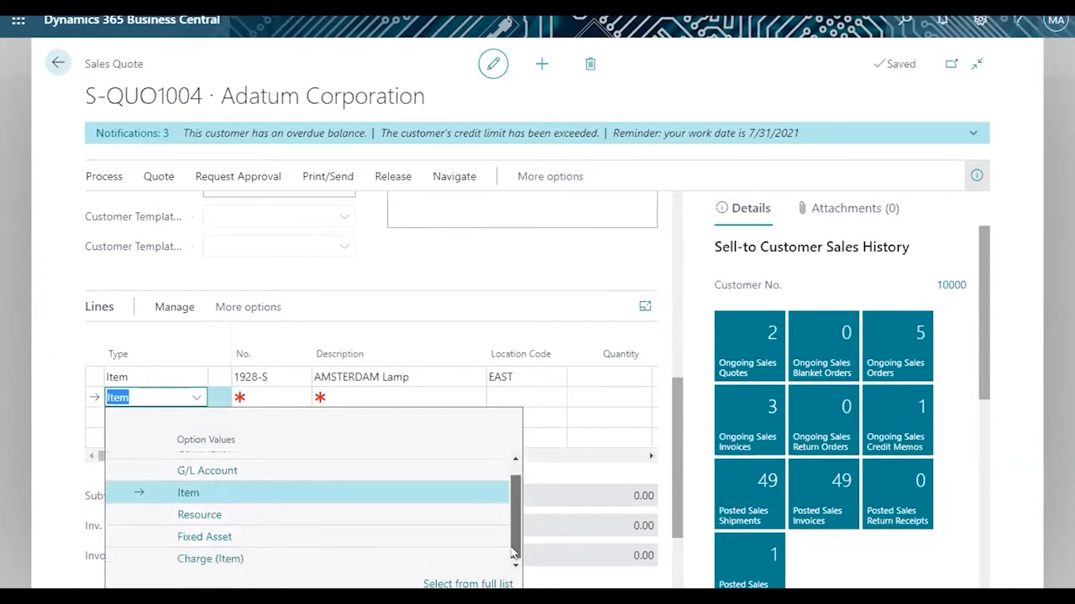
pyautogui.click(447, 278)
# - Set the AMSTERDAM Lamp line's quantity to 20 on the sales quote
pyautogui.moveTo(195, 458); pyautogui.dragTo(296, 454)
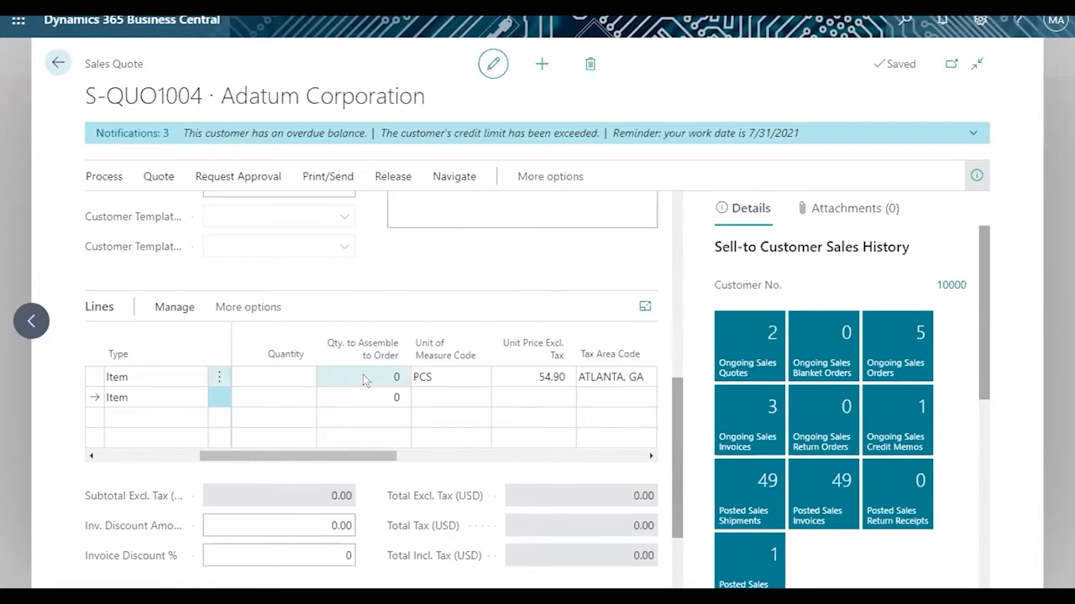
pyautogui.click(286, 377)
pyautogui.click(285, 377)
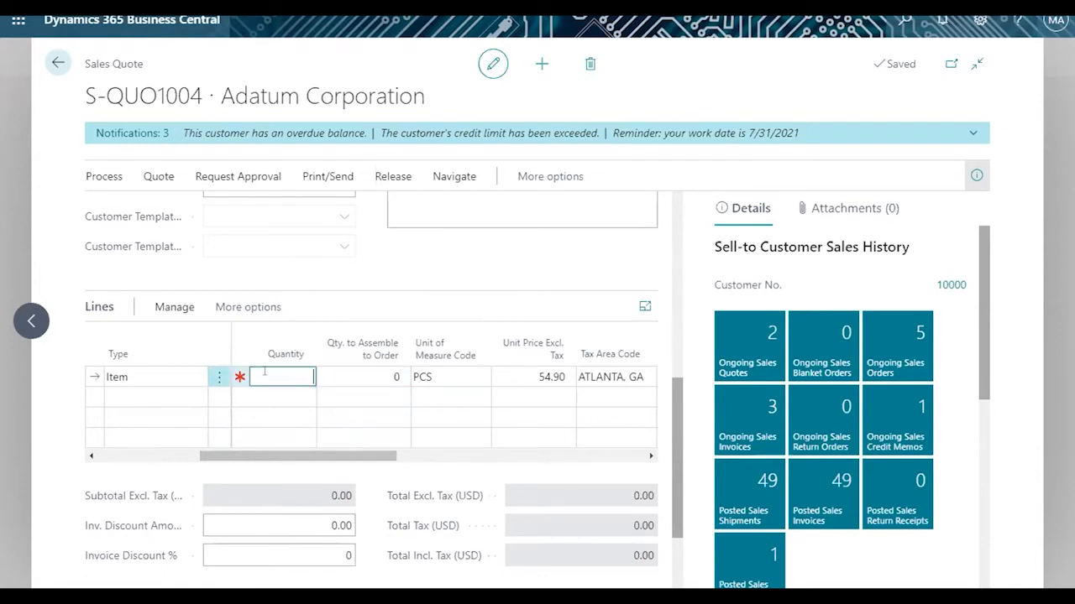
pyautogui.press('Tab')
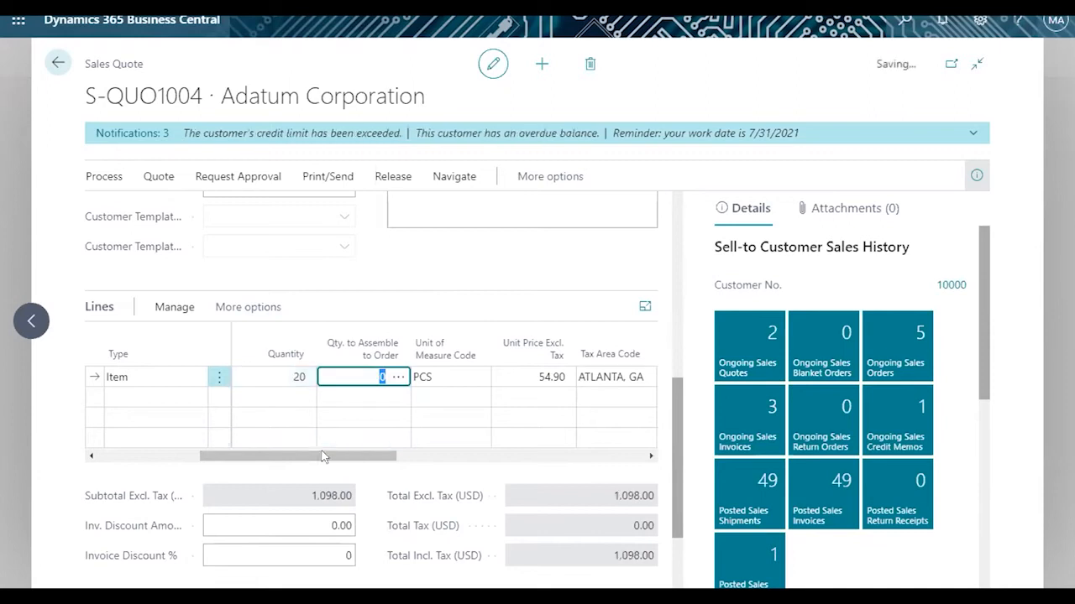
# - Review the lamp line's unit price, discount and amount, along with the item's availability, substitution and sales price details
pyautogui.moveTo(296, 456); pyautogui.dragTo(347, 456)
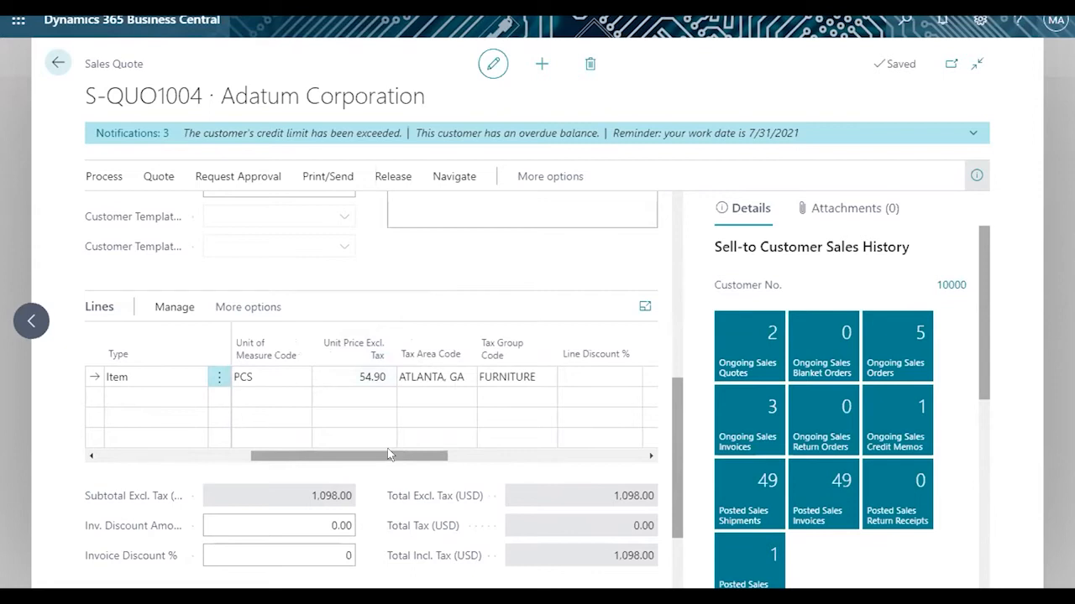
pyautogui.moveTo(388, 454); pyautogui.dragTo(424, 456)
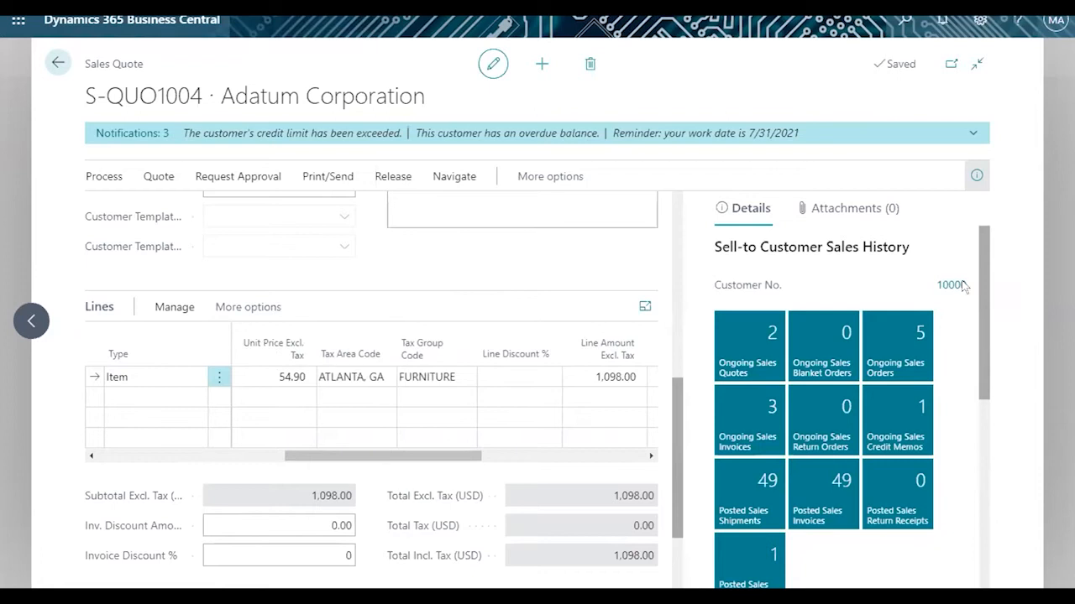
pyautogui.moveTo(979, 271); pyautogui.dragTo(993, 489)
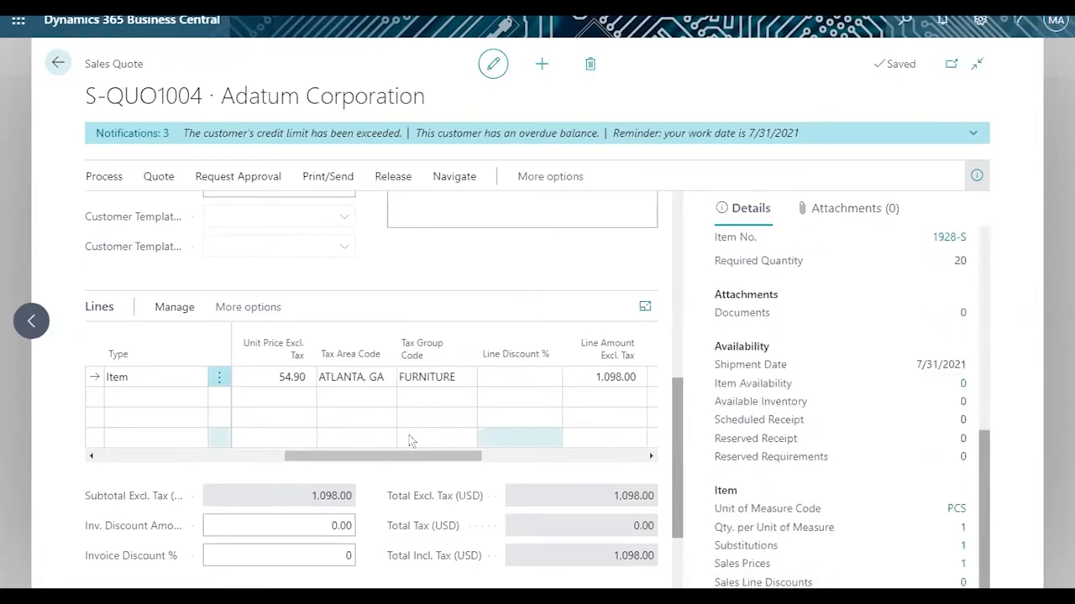
pyautogui.moveTo(388, 455); pyautogui.dragTo(352, 466)
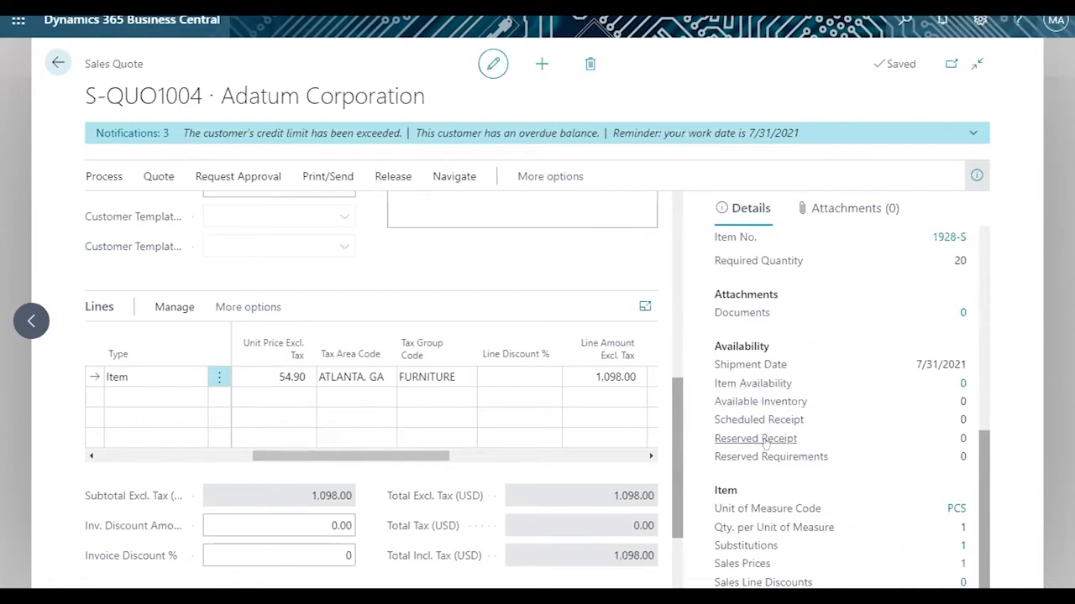
# - Find the purchase orders list and create a new purchase order for the vendor Fabrikam, Inc
pyautogui.click(904, 20)
pyautogui.write('purchase orde')
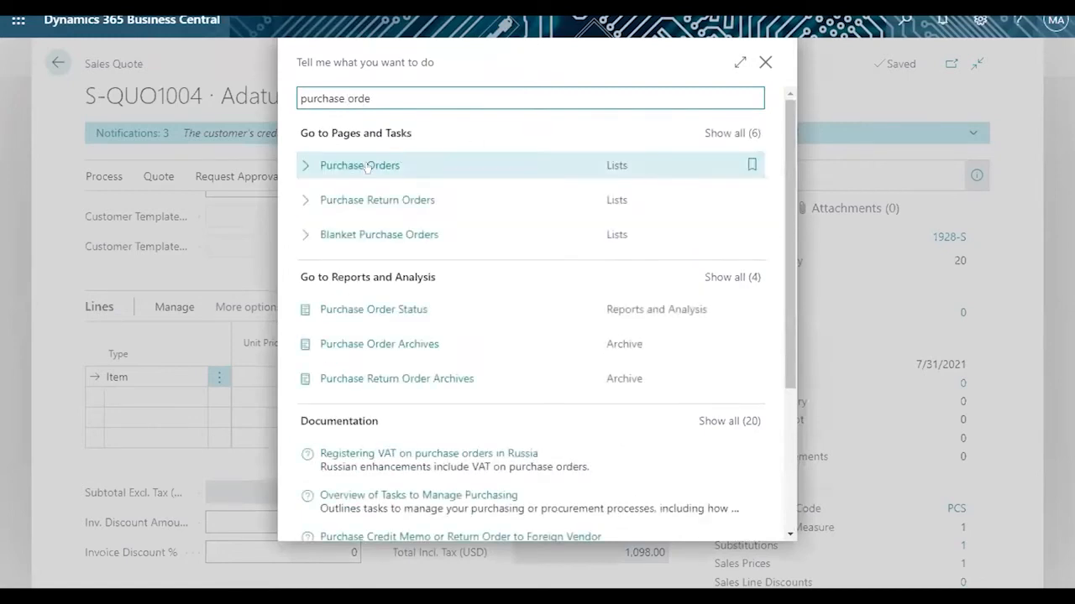
pyautogui.click(366, 166)
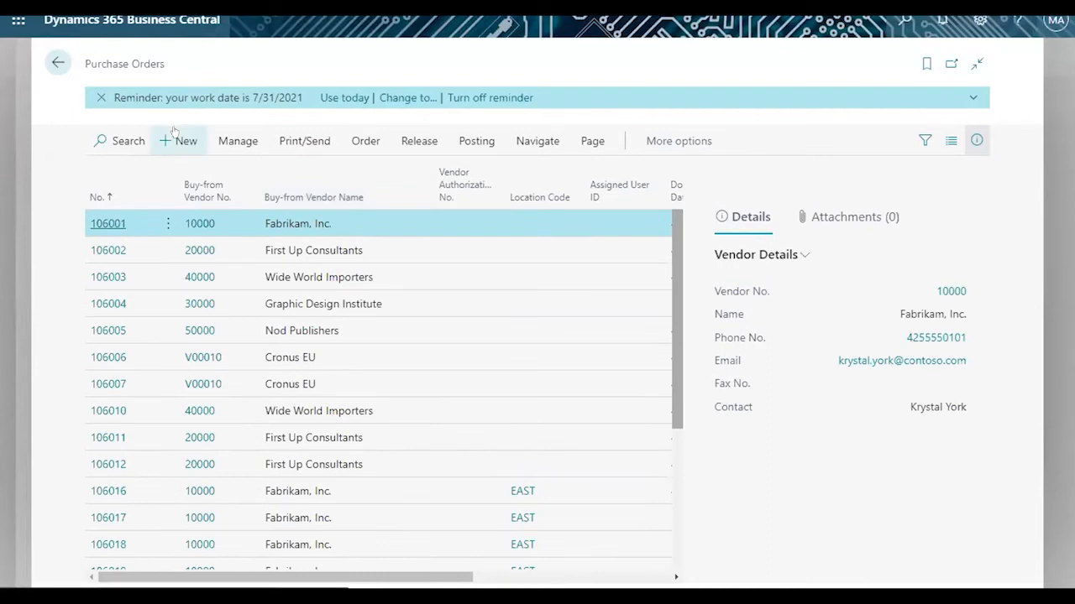
pyautogui.click(176, 136)
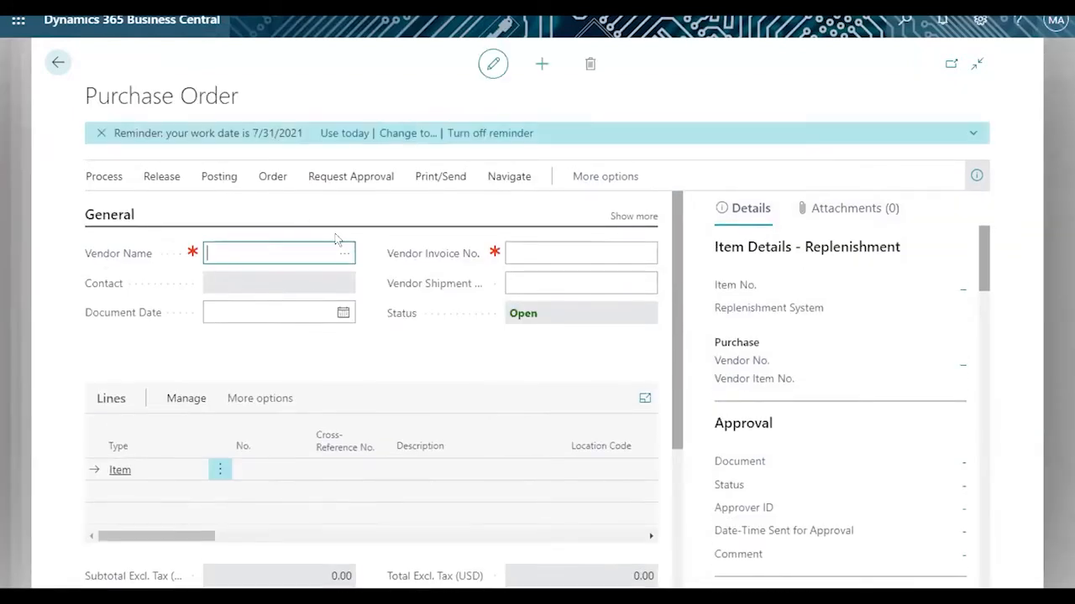
pyautogui.click(342, 254)
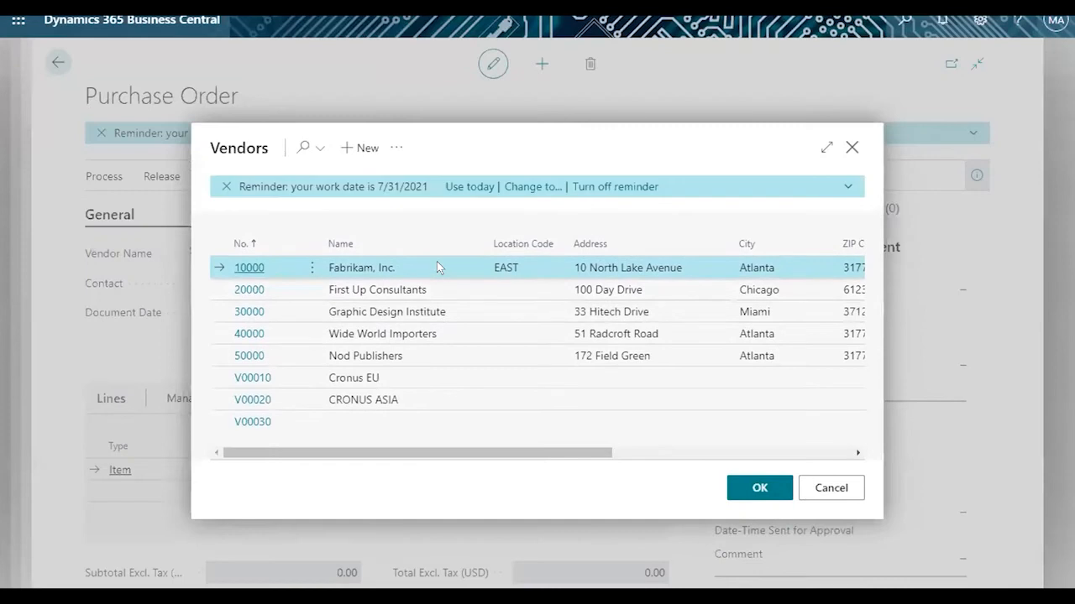
pyautogui.click(740, 483)
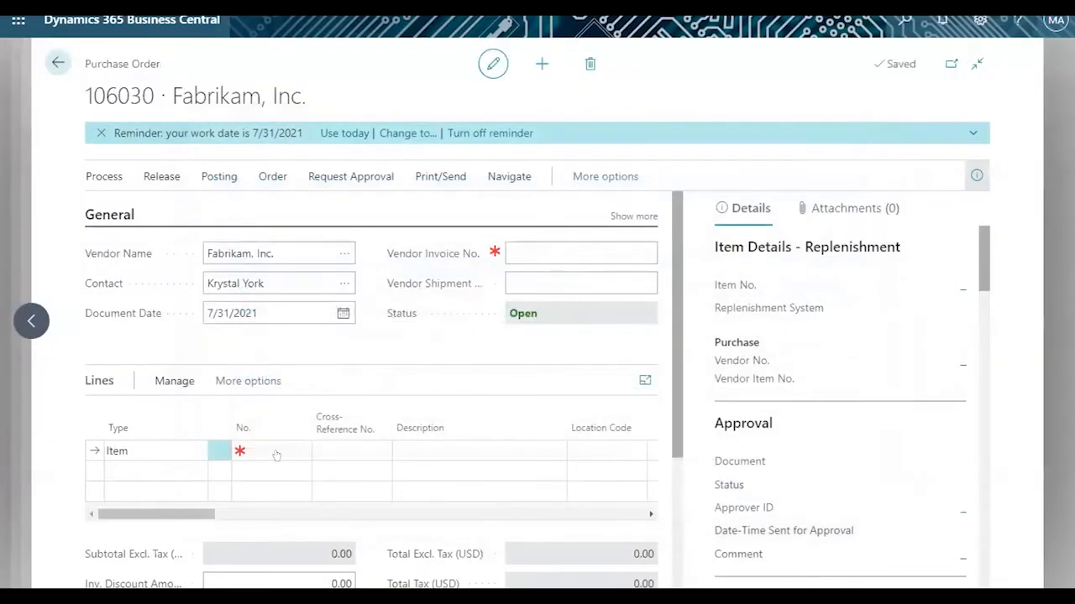
# - Add item 1928-S, AMSTERDAM Lamp, to the purchase order's first line with the location code BLUE
pyautogui.click(276, 455)
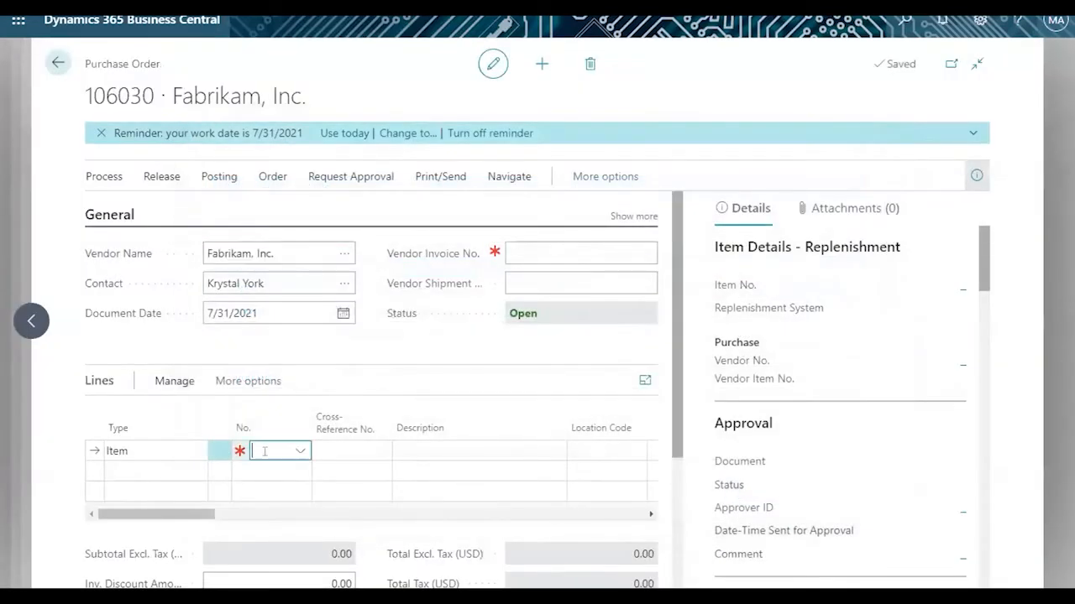
pyautogui.write('lam')
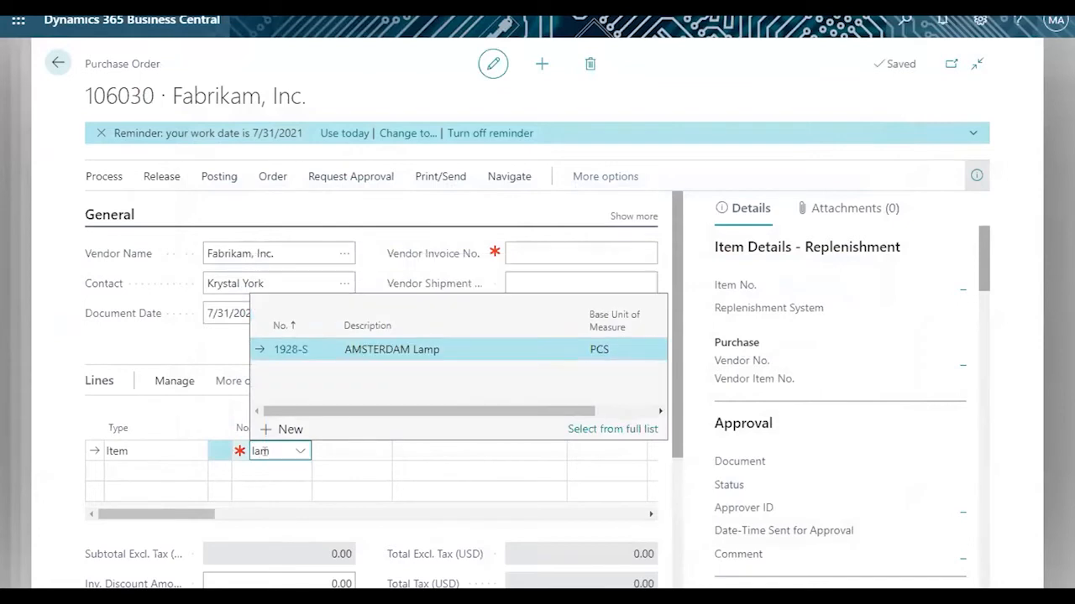
pyautogui.click(357, 350)
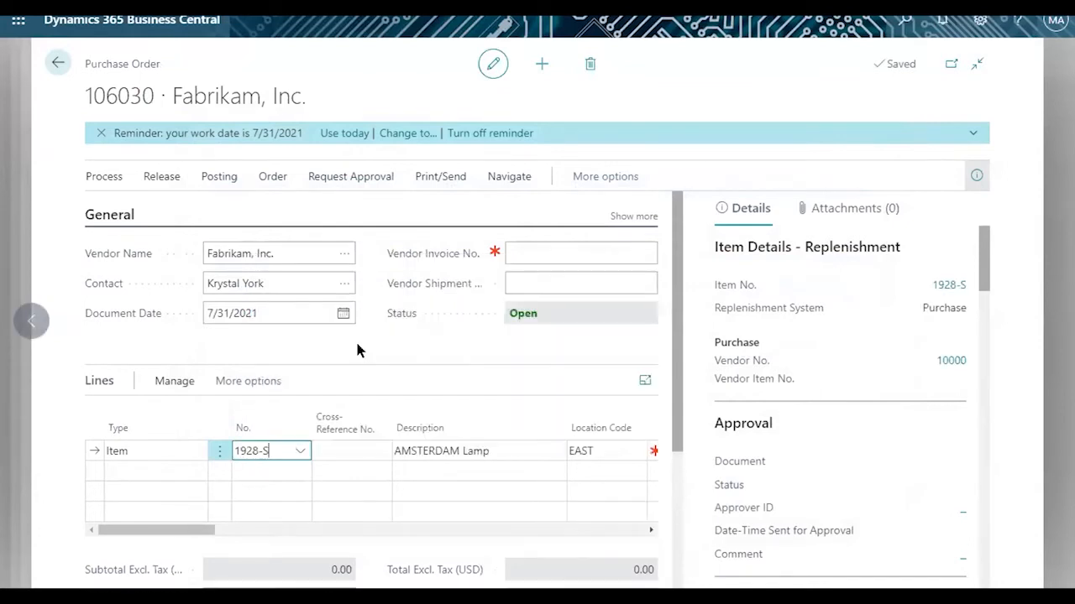
pyautogui.click(602, 450)
pyautogui.click(636, 451)
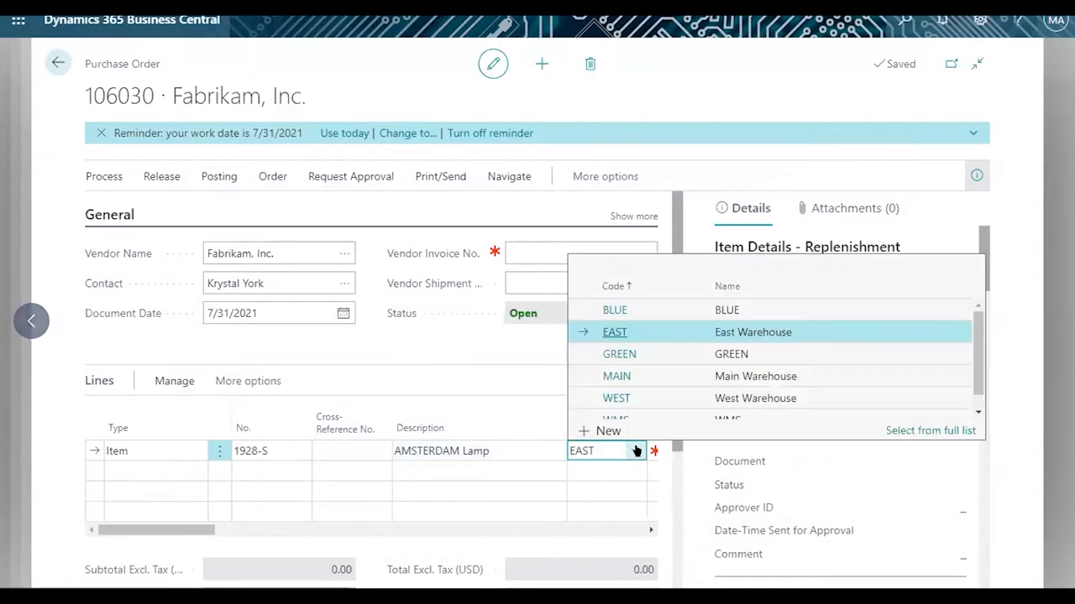
pyautogui.click(653, 311)
# - Fill in the vendor invoice number in the general details of the Fabrikam, Inc. purchase order
pyautogui.click(547, 249)
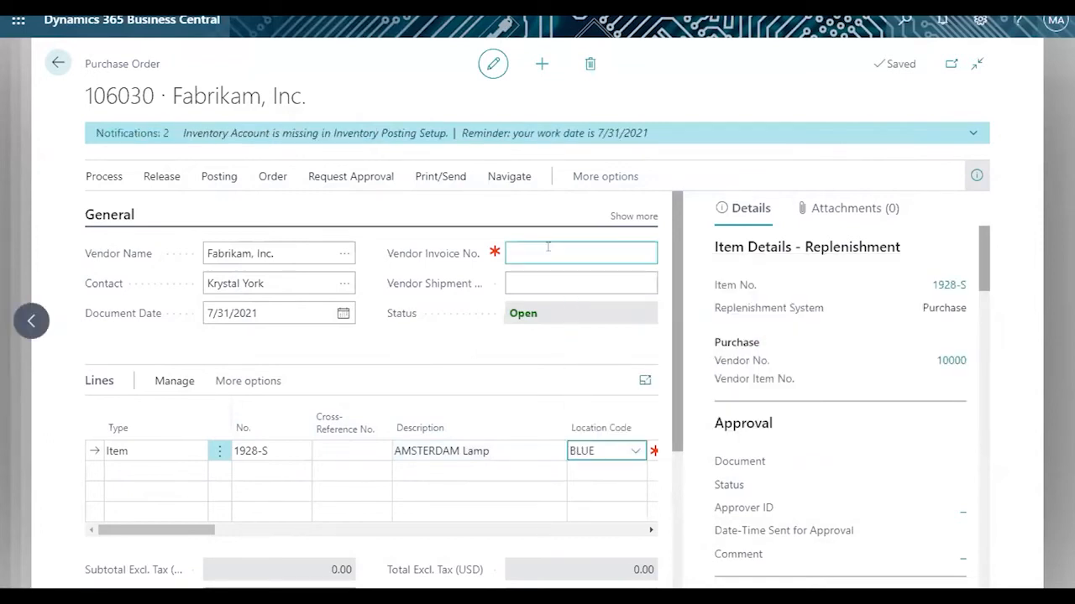
pyautogui.write('09870987987')
pyautogui.press('Tab')
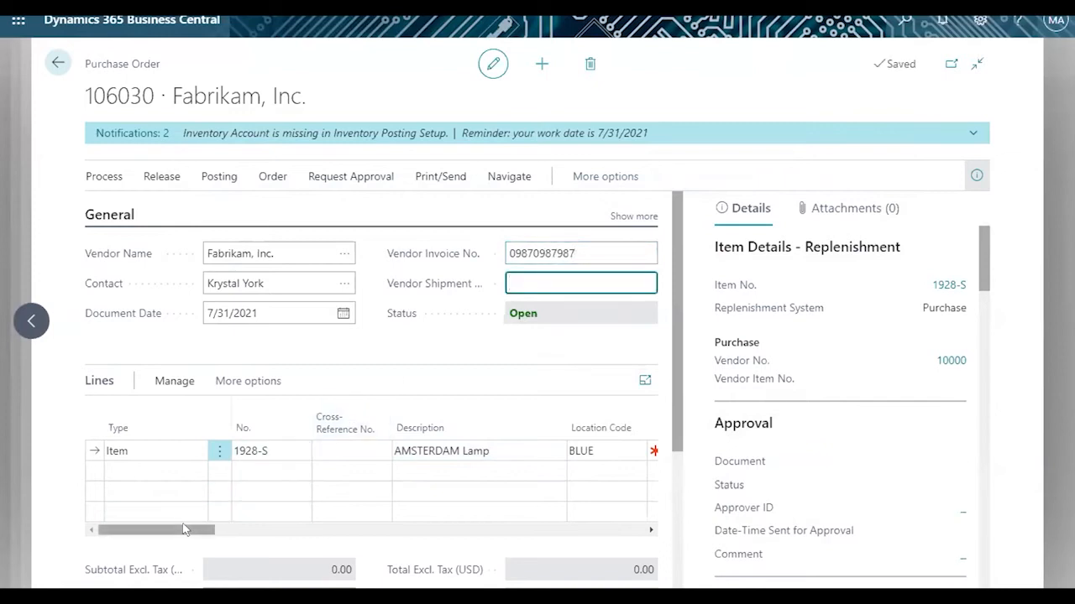
# - Set the AMSTERDAM Lamp line's quantity to 100 on the purchase order and check its direct unit cost and totals
pyautogui.click(225, 527)
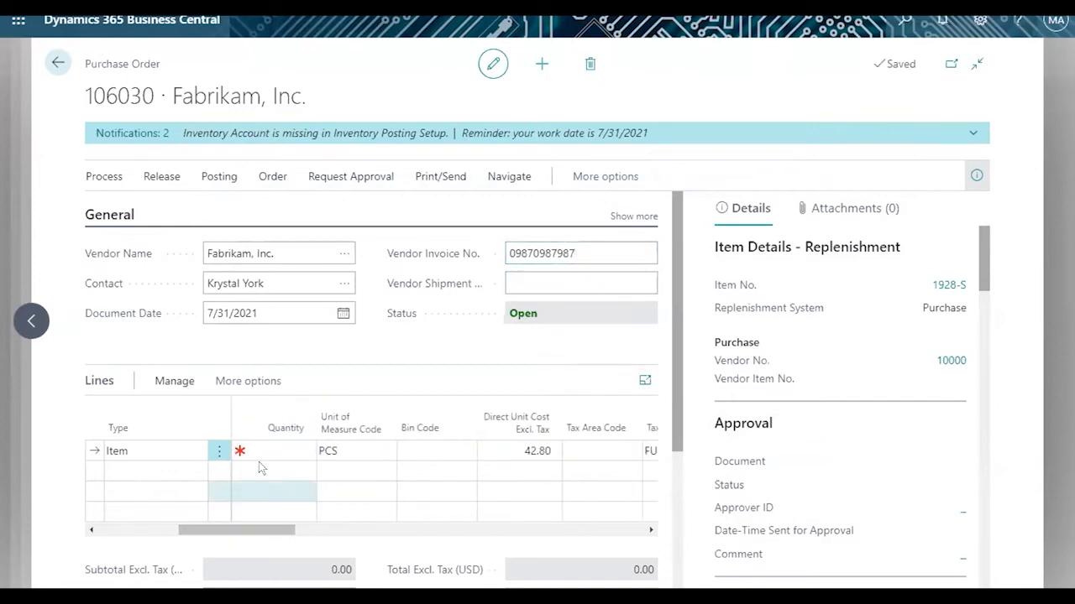
pyautogui.click(261, 445)
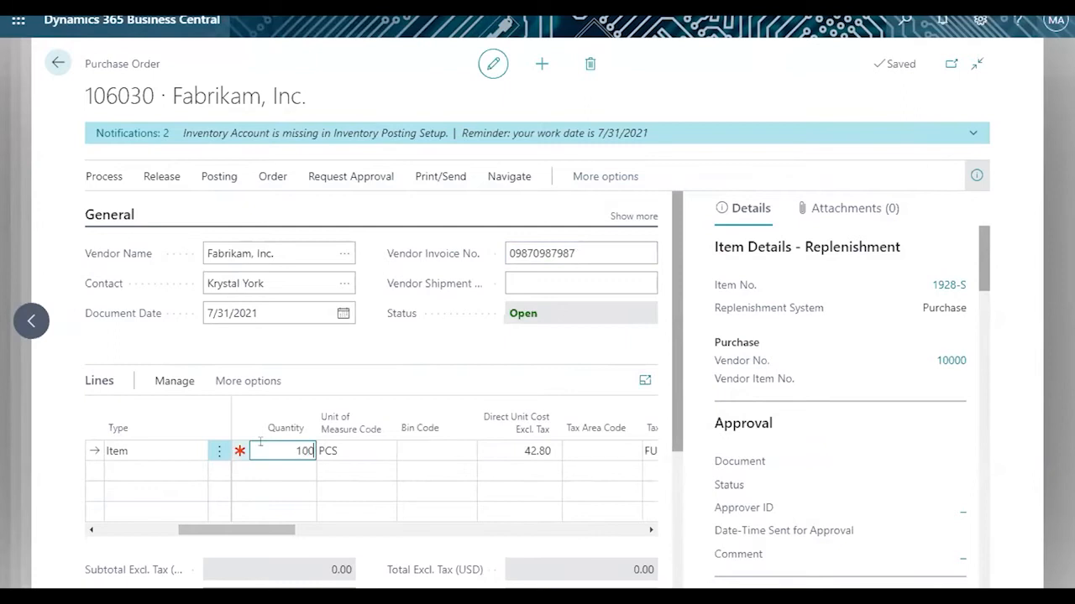
pyautogui.write('100')
pyautogui.press('Tab')
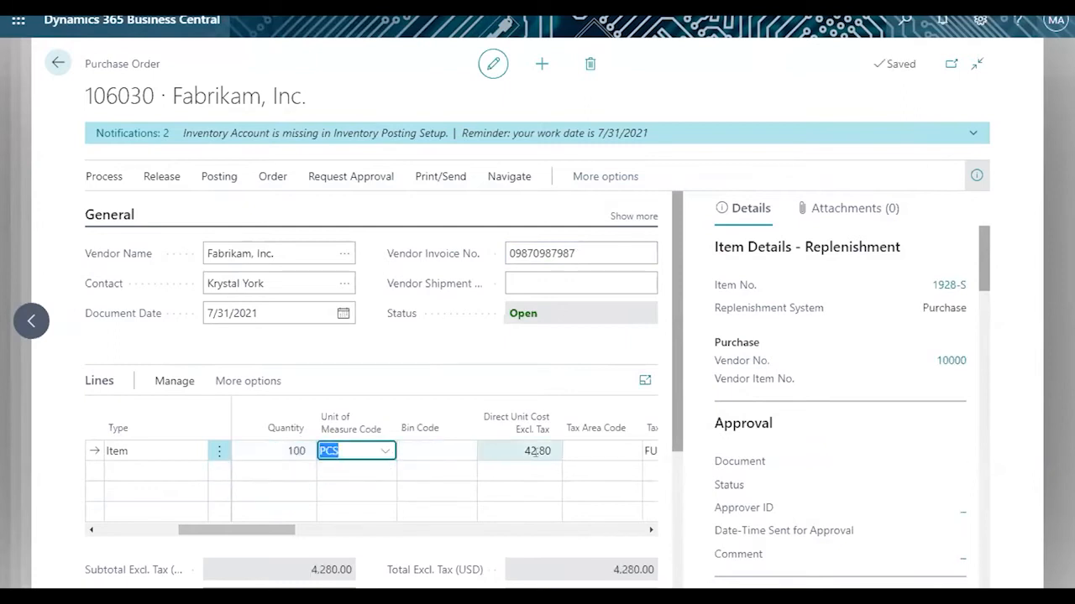
pyautogui.click(521, 449)
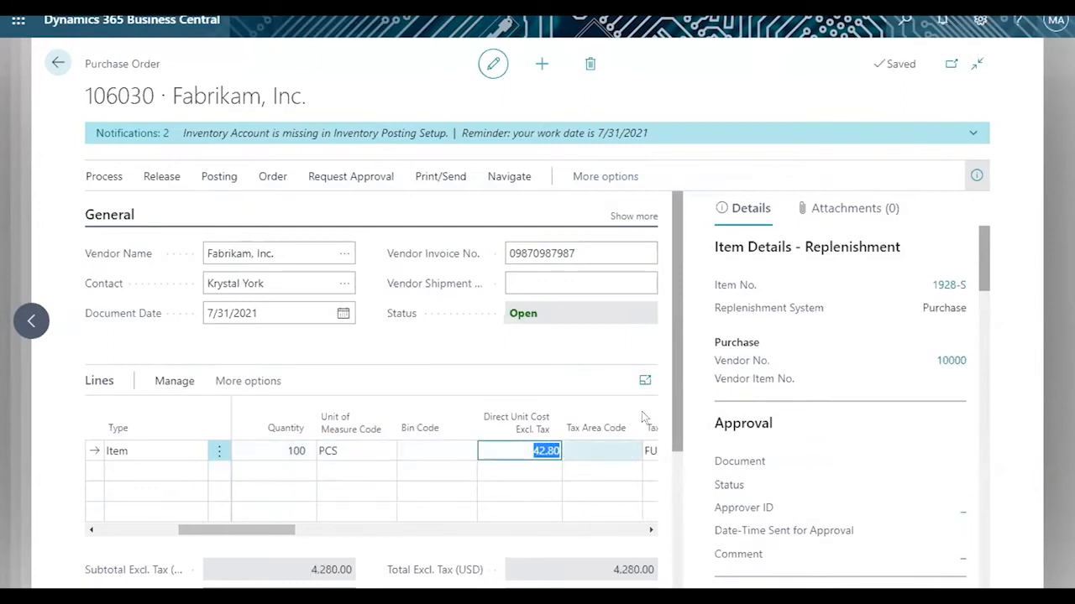
pyautogui.scroll(-2, 670, 395)
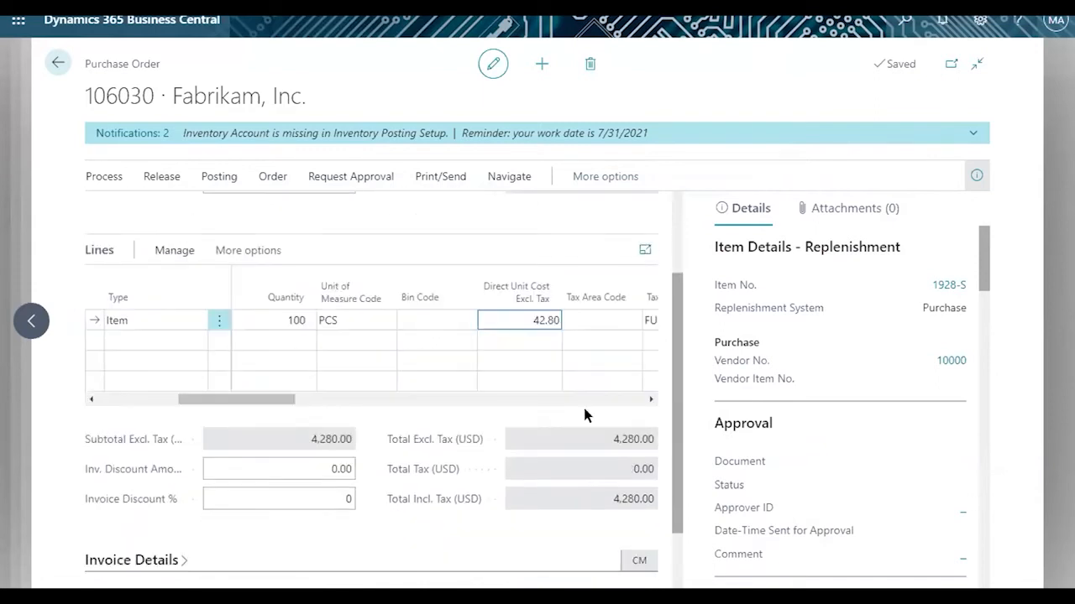
pyautogui.moveTo(534, 317); pyautogui.dragTo(559, 312)
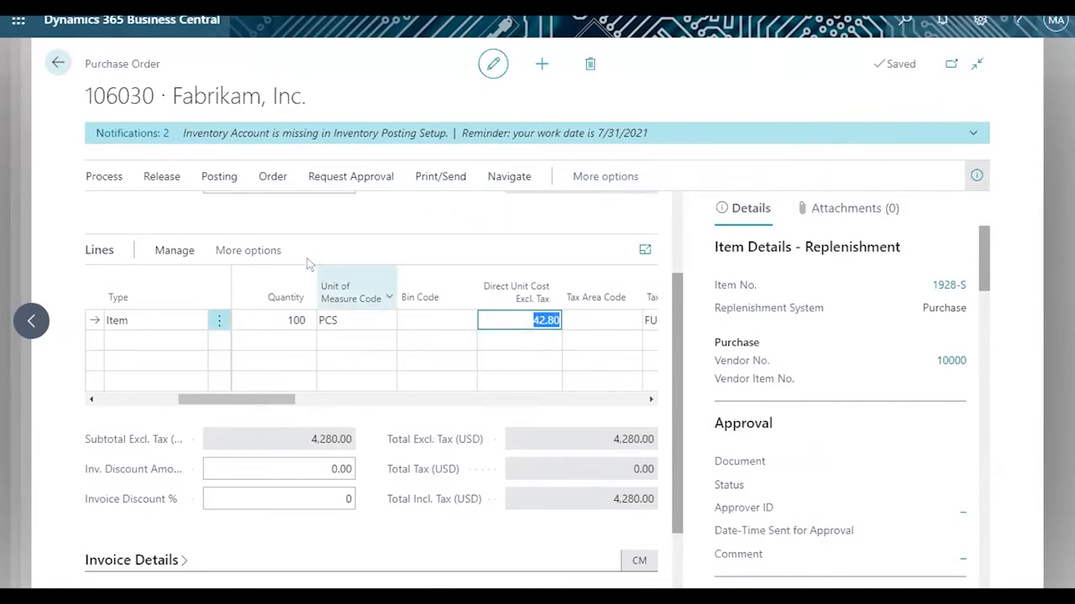
# - Try to post the purchase order with the Receive and Invoice option, and close the error message list
pyautogui.click(214, 180)
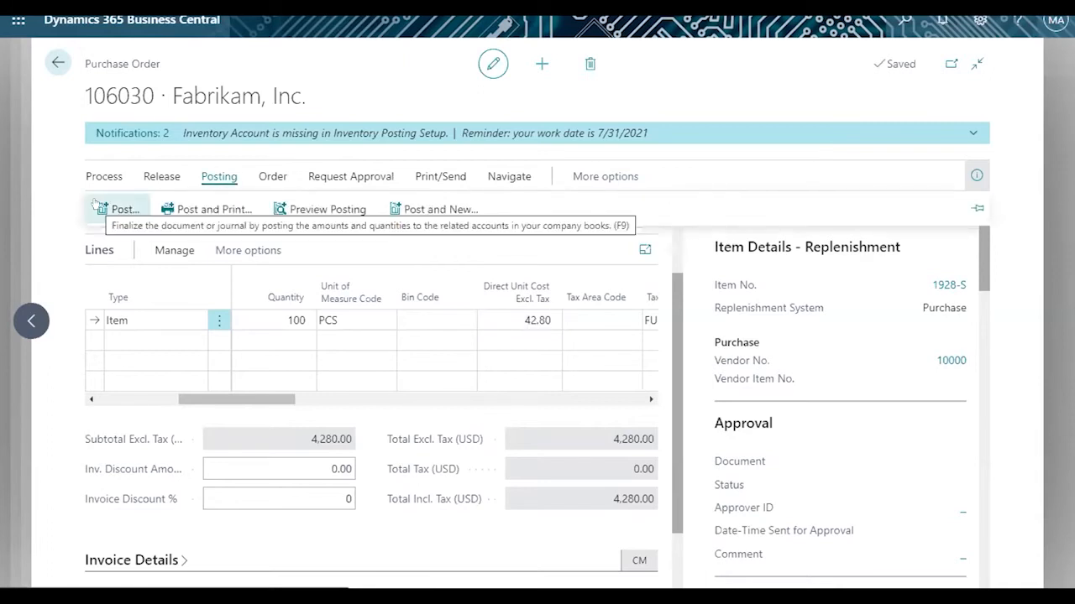
pyautogui.moveTo(204, 399); pyautogui.dragTo(124, 400)
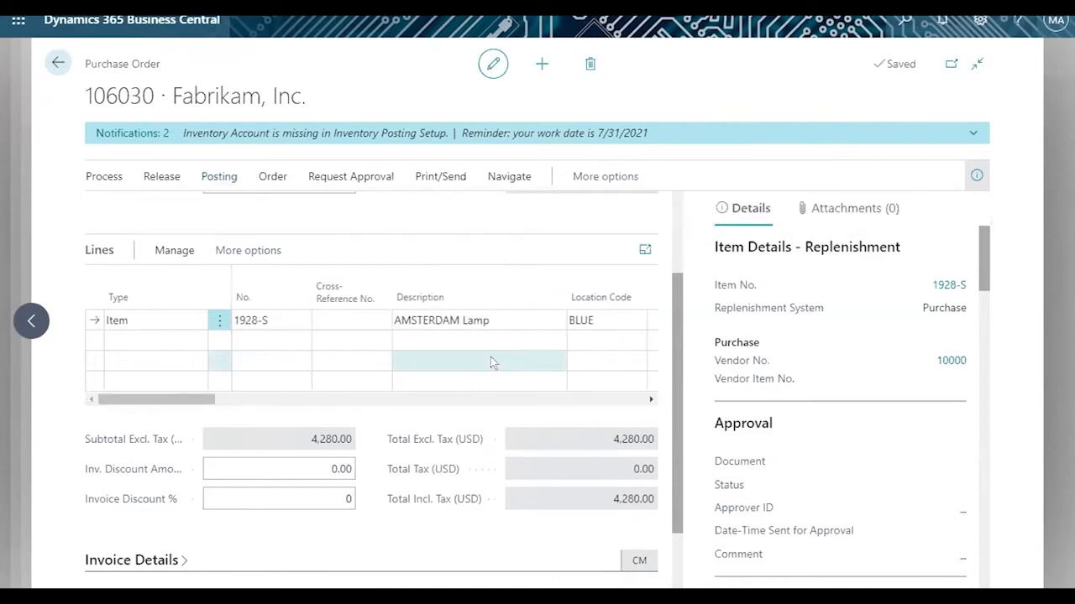
pyautogui.click(219, 178)
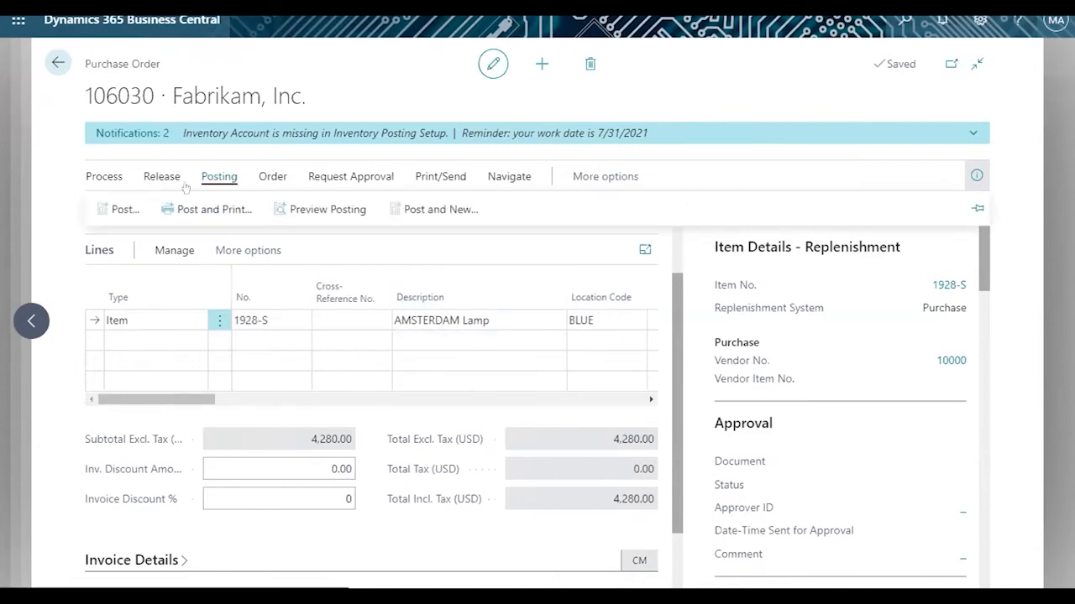
pyautogui.click(108, 206)
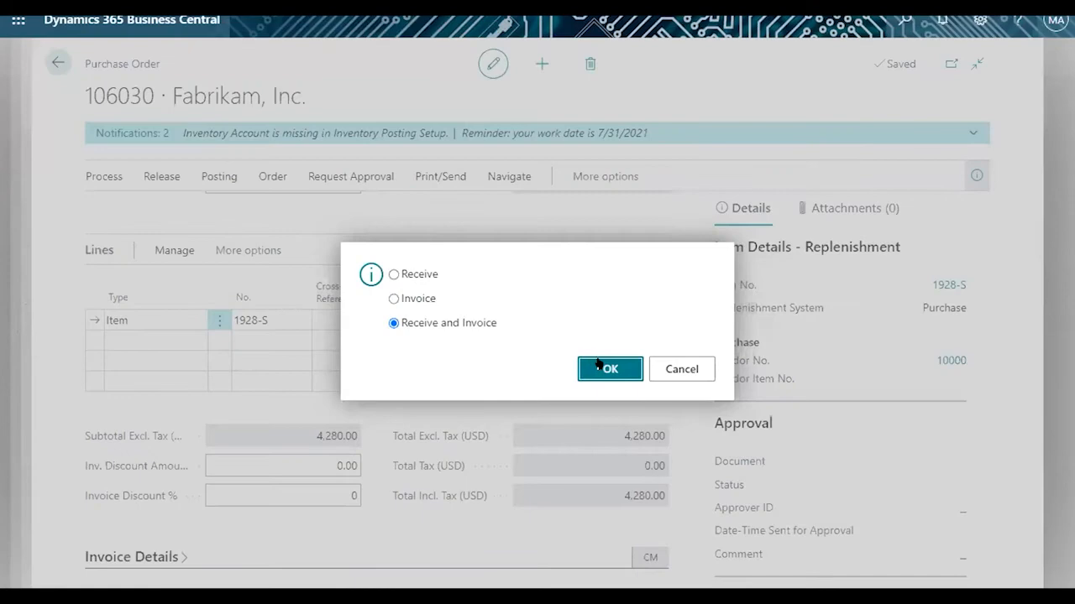
pyautogui.click(598, 364)
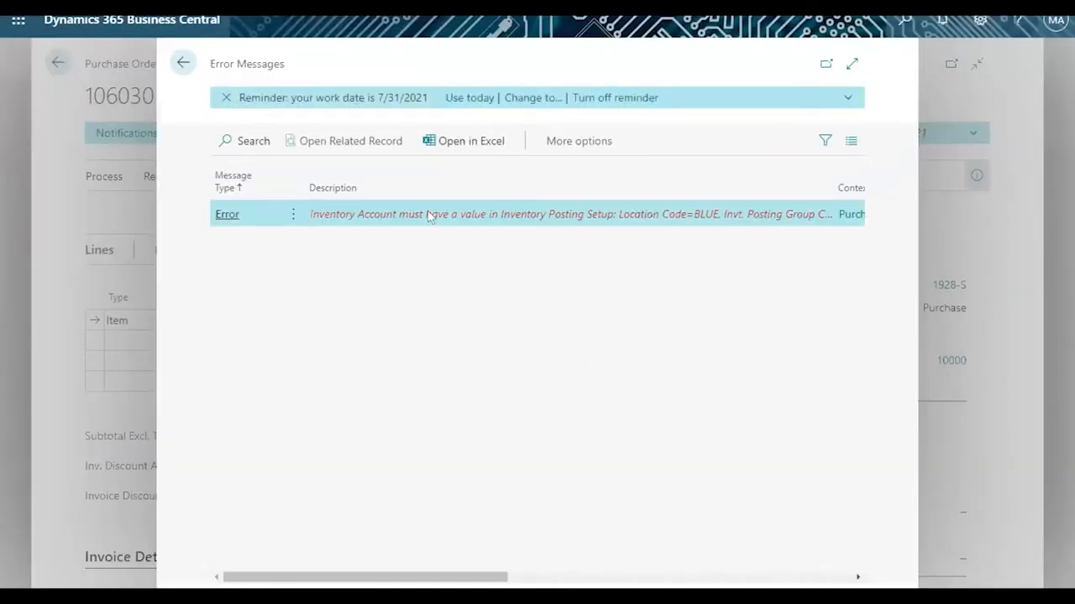
pyautogui.click(179, 62)
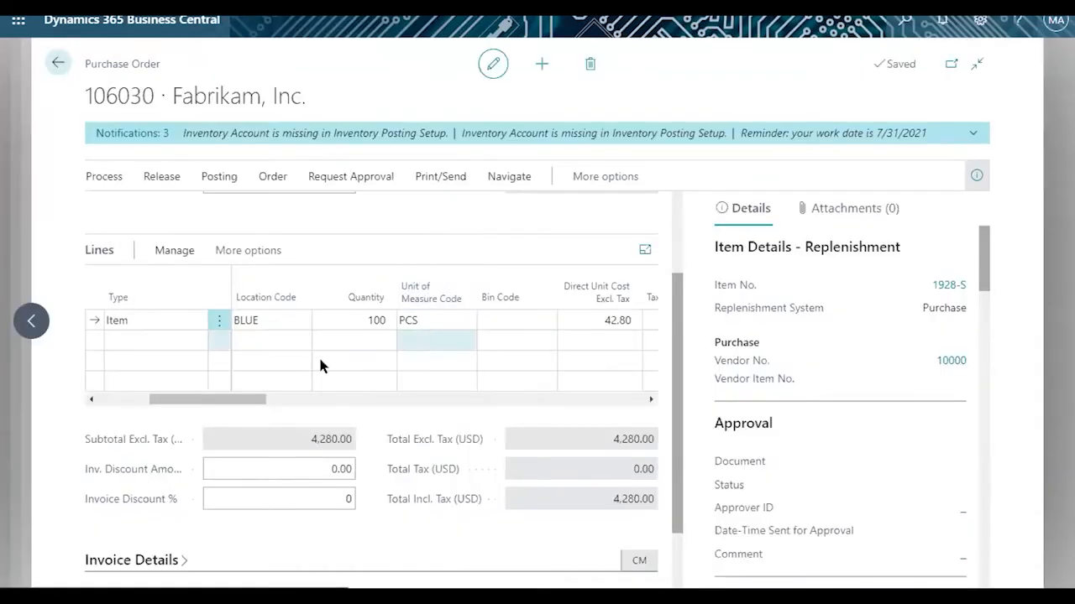
# - Change the AMSTERDAM Lamp line's location code to MAIN on the purchase order
pyautogui.moveTo(240, 401); pyautogui.dragTo(189, 401)
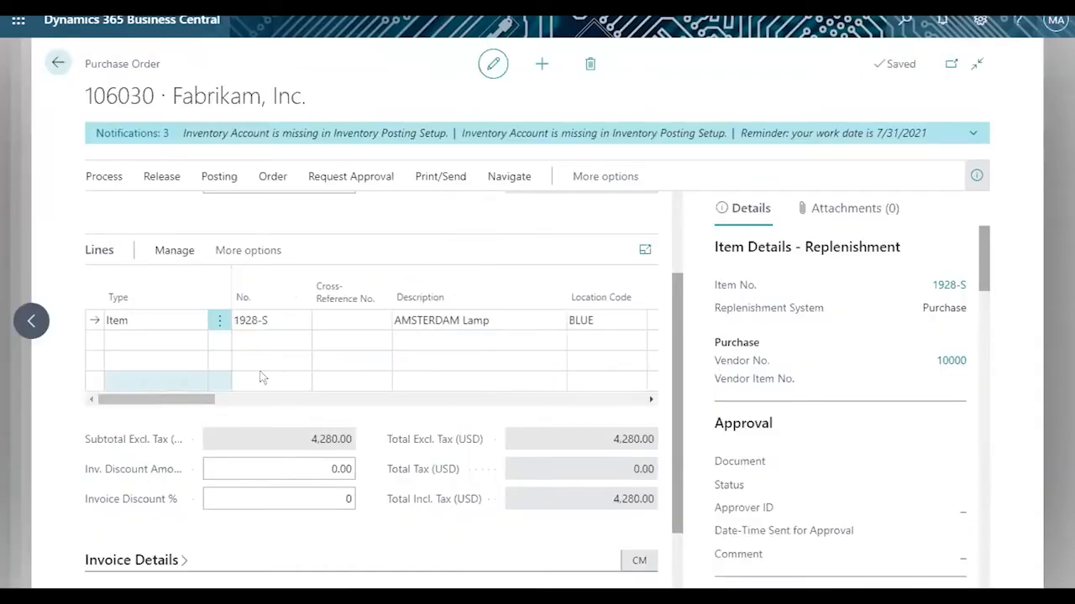
pyautogui.click(605, 320)
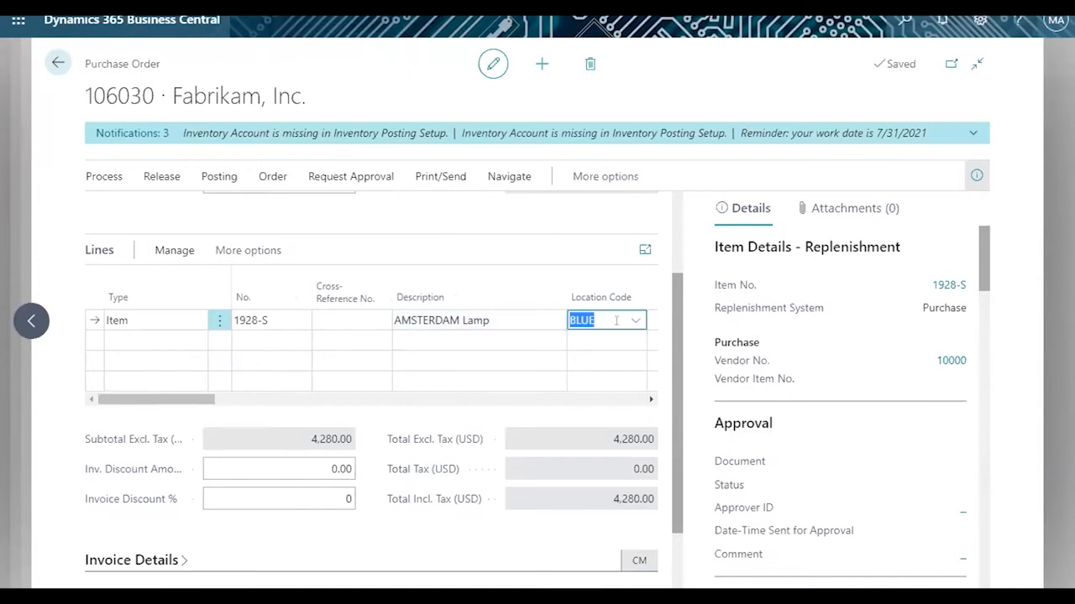
pyautogui.click(637, 322)
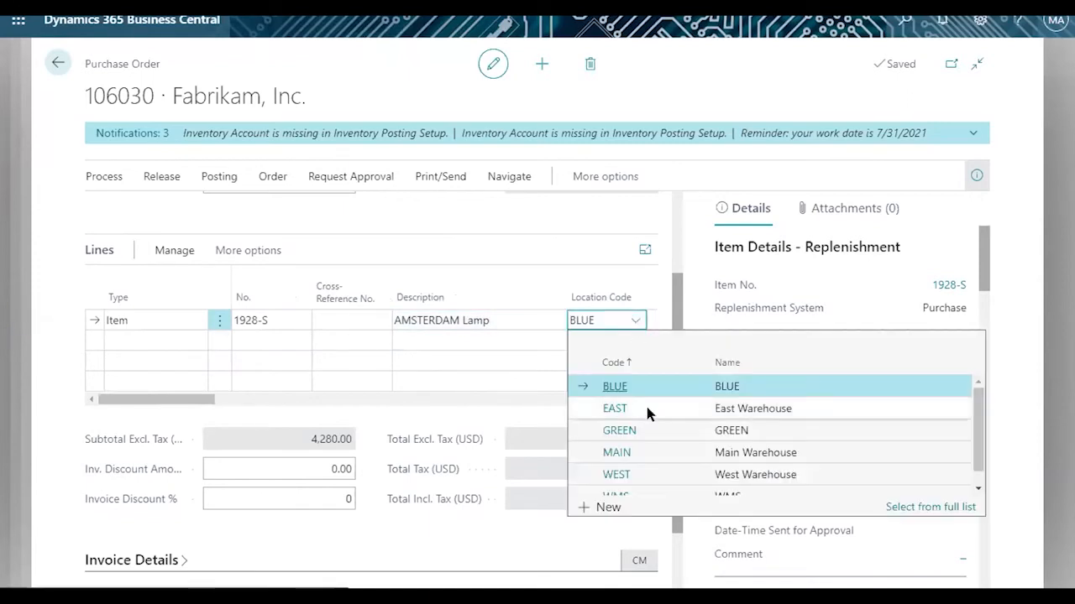
pyautogui.click(645, 453)
pyautogui.click(500, 247)
pyautogui.moveTo(188, 400); pyautogui.dragTo(253, 401)
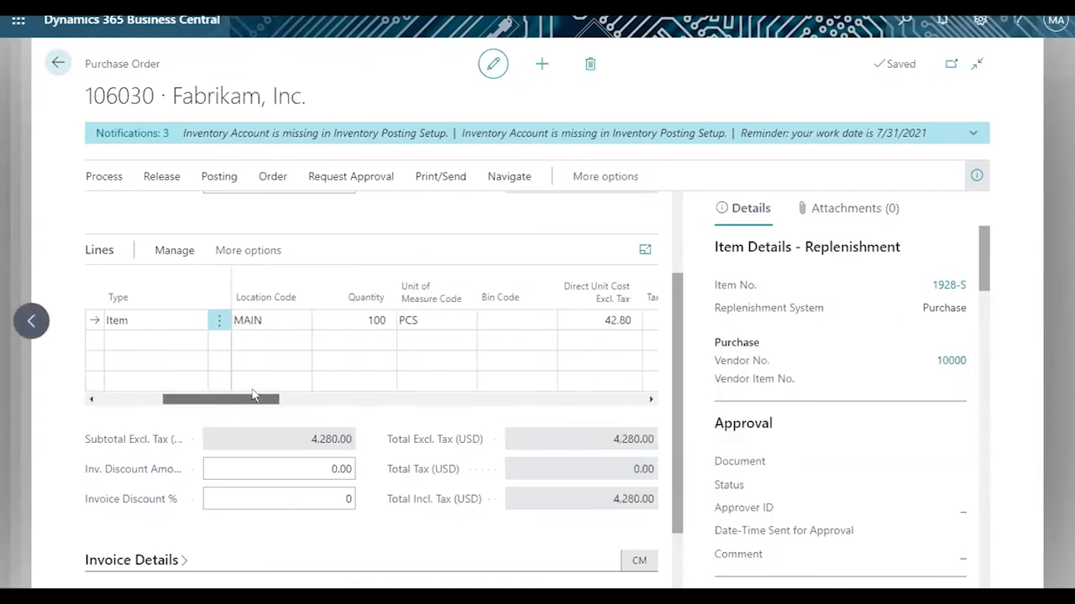
# - Post the purchase order with the Receive and Invoice option and open the posted invoice to review its lamp line
pyautogui.click(213, 175)
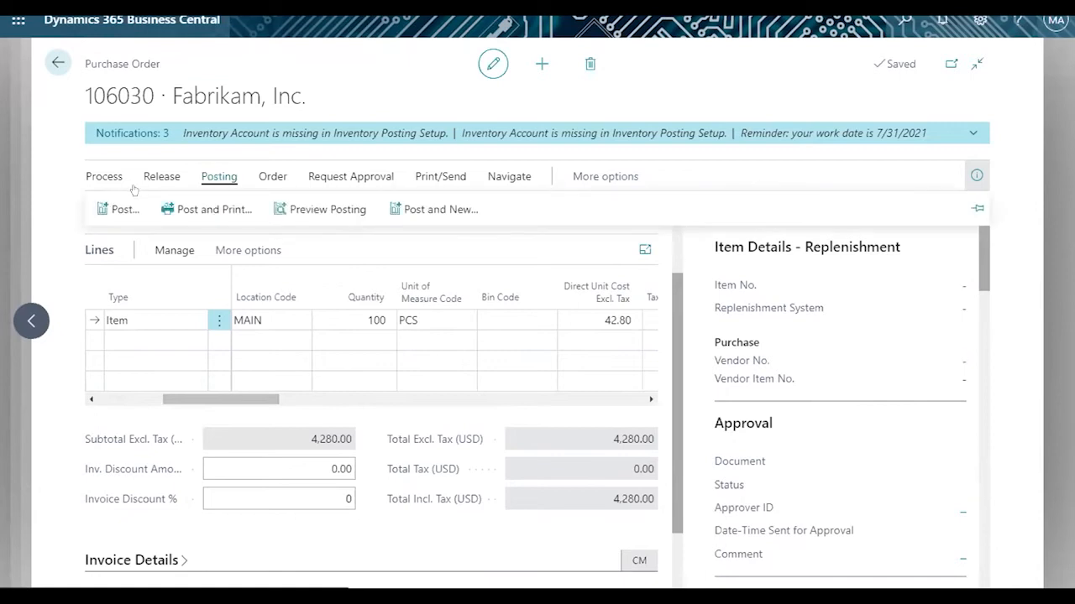
pyautogui.click(120, 205)
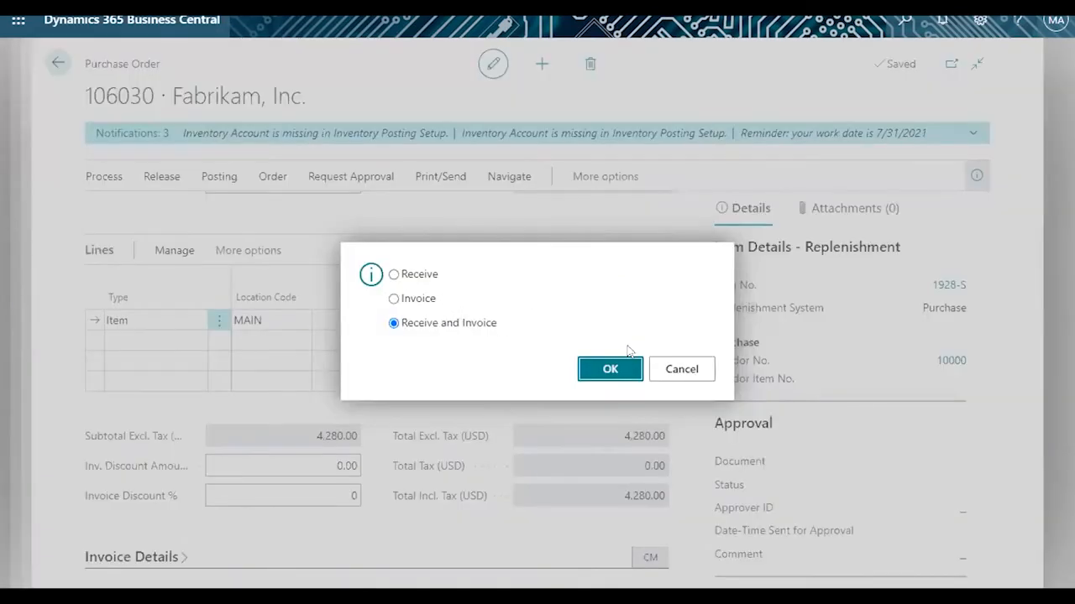
pyautogui.click(610, 371)
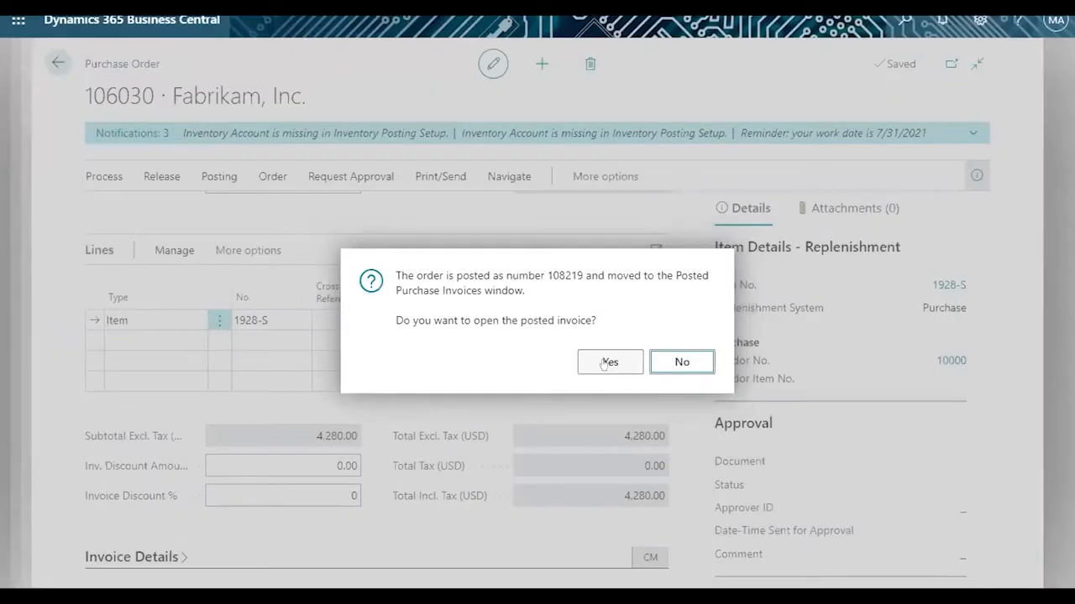
pyautogui.click(604, 363)
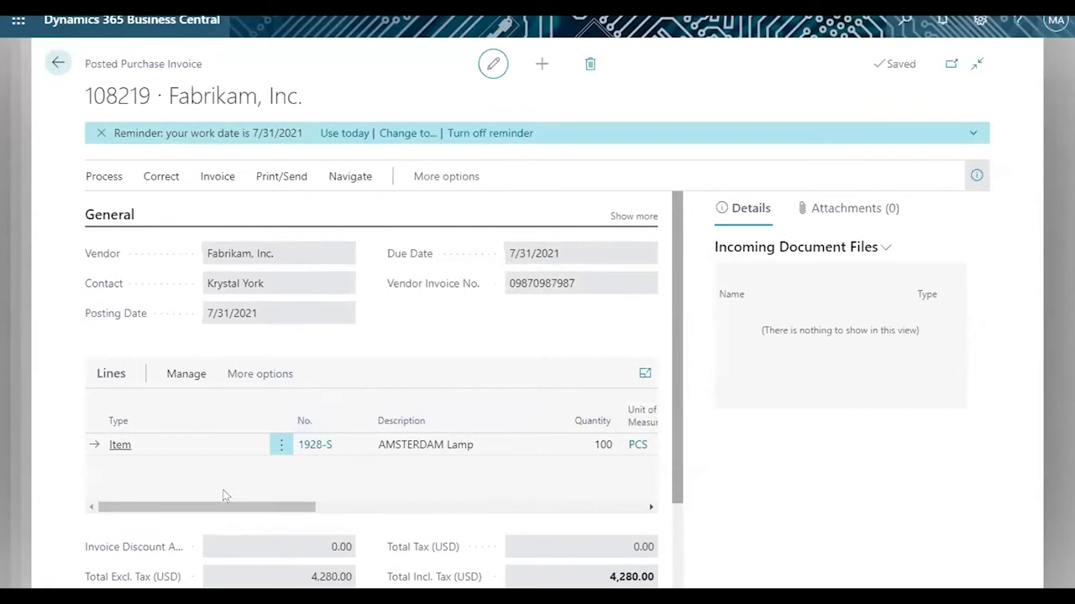
pyautogui.moveTo(206, 507); pyautogui.dragTo(313, 518)
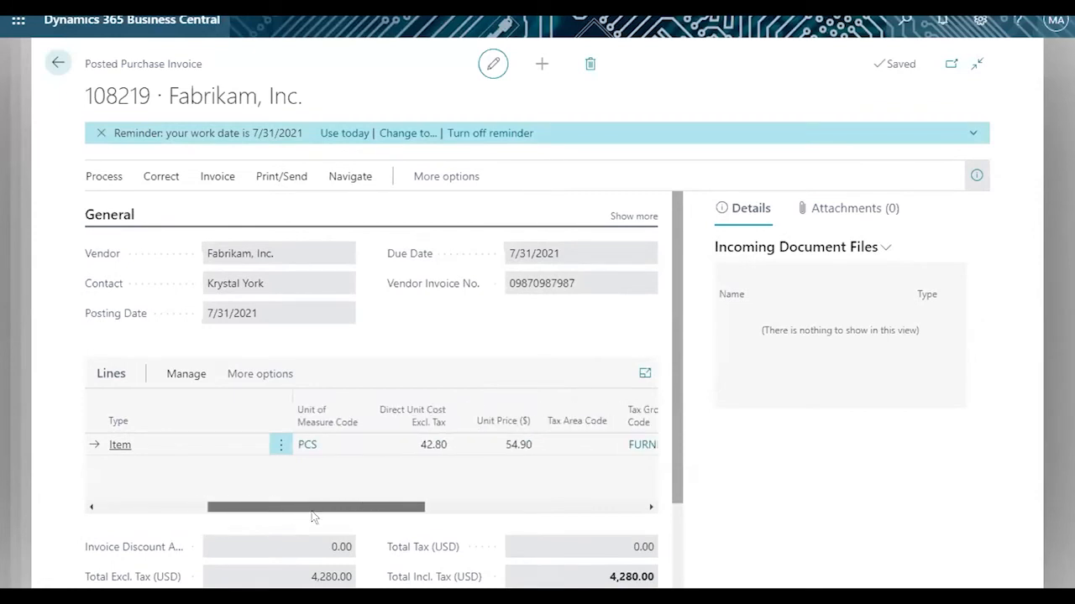
# - Return to the Adatum Corporation sales quote and change the lamp line's location code to MAIN
pyautogui.click(58, 63)
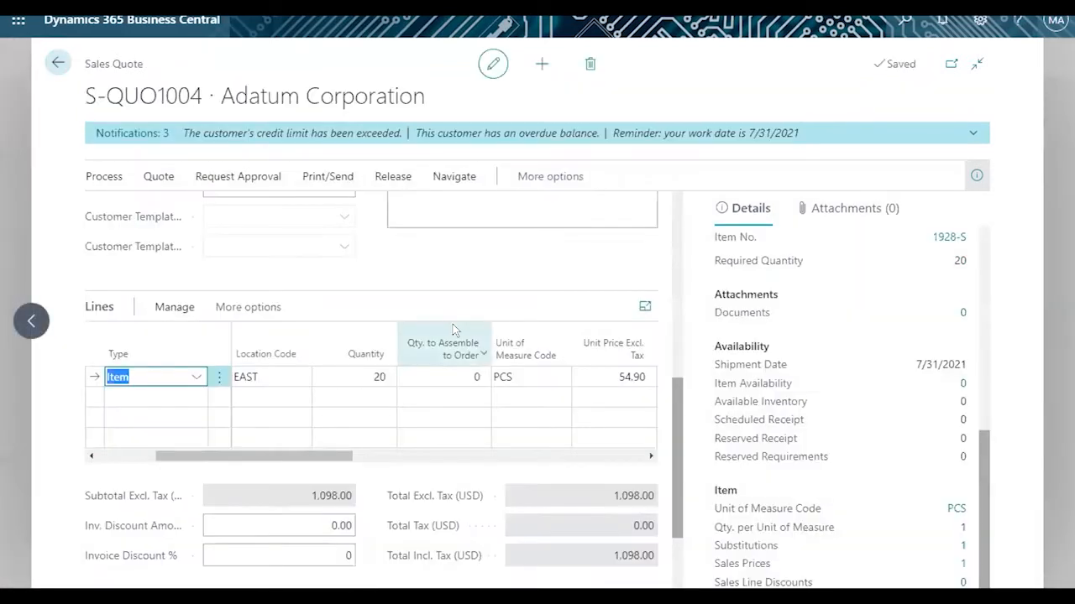
pyautogui.click(294, 377)
pyautogui.click(301, 378)
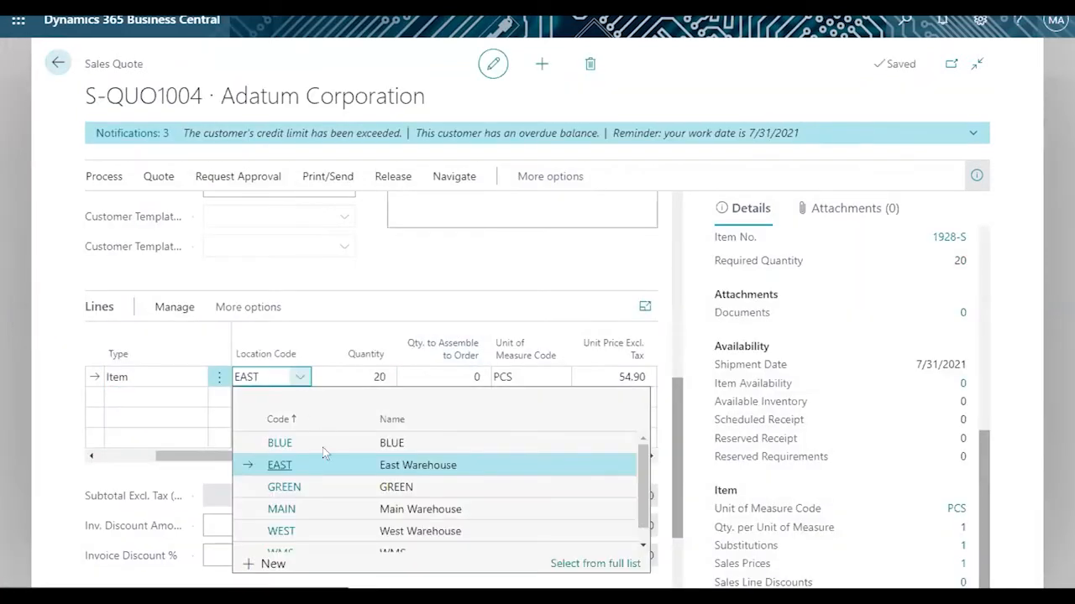
pyautogui.click(324, 510)
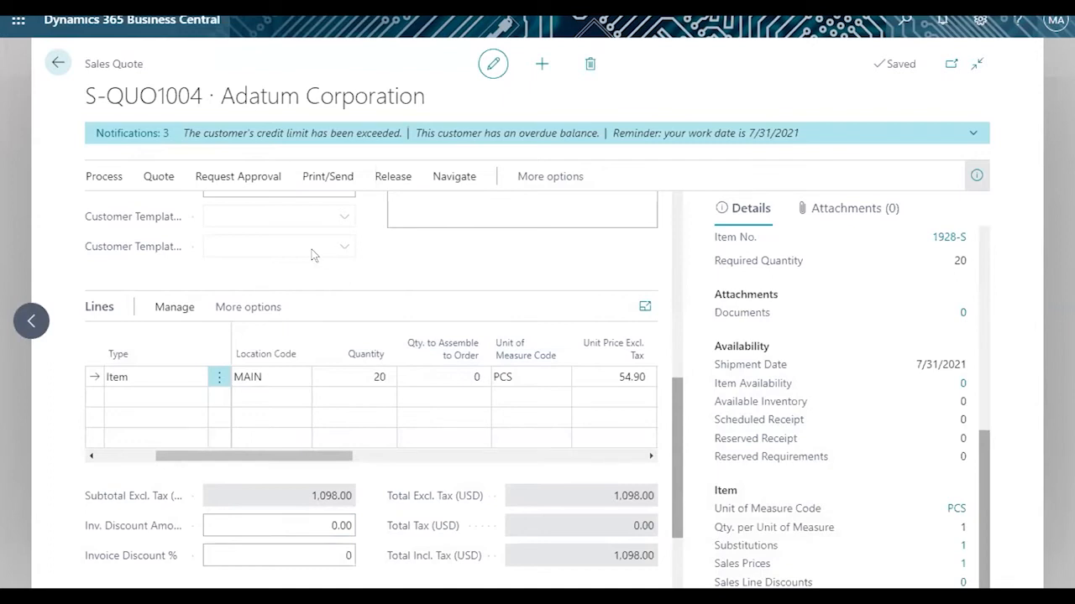
pyautogui.click(361, 280)
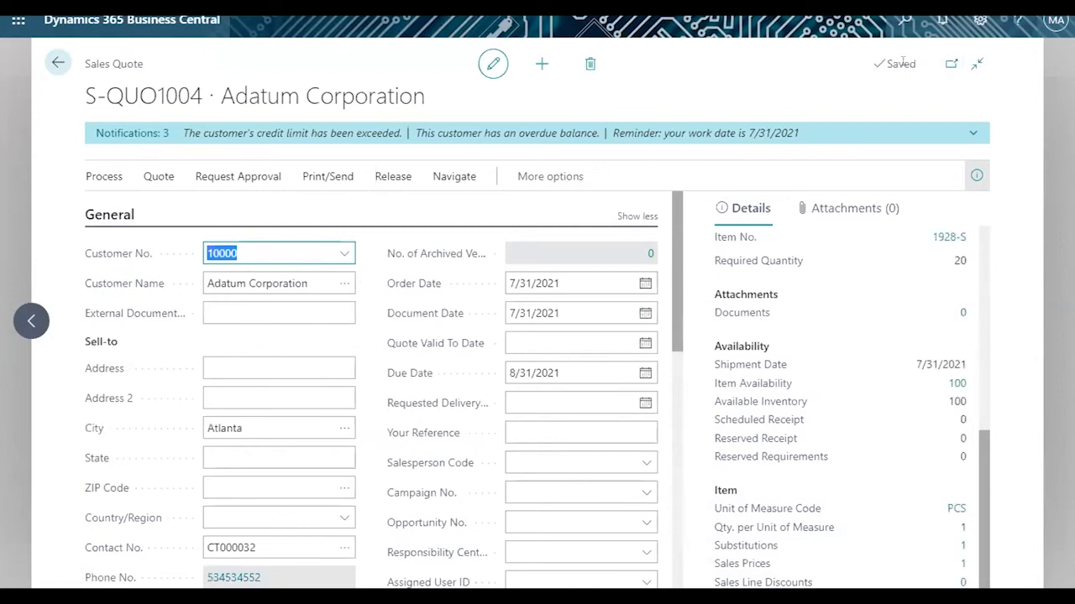
# - Leave full-screen view and the Adatum Corporation quote, and examine the Trey Research quote's line, totals and item availability details
pyautogui.press('F11')
pyautogui.click(67, 55)
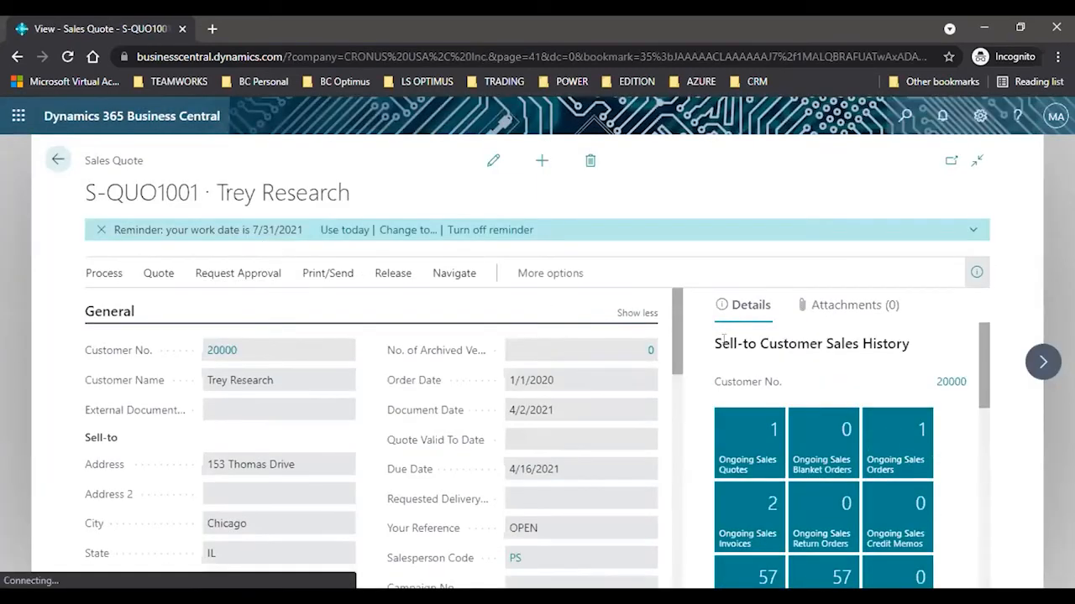
pyautogui.moveTo(673, 326); pyautogui.dragTo(673, 399)
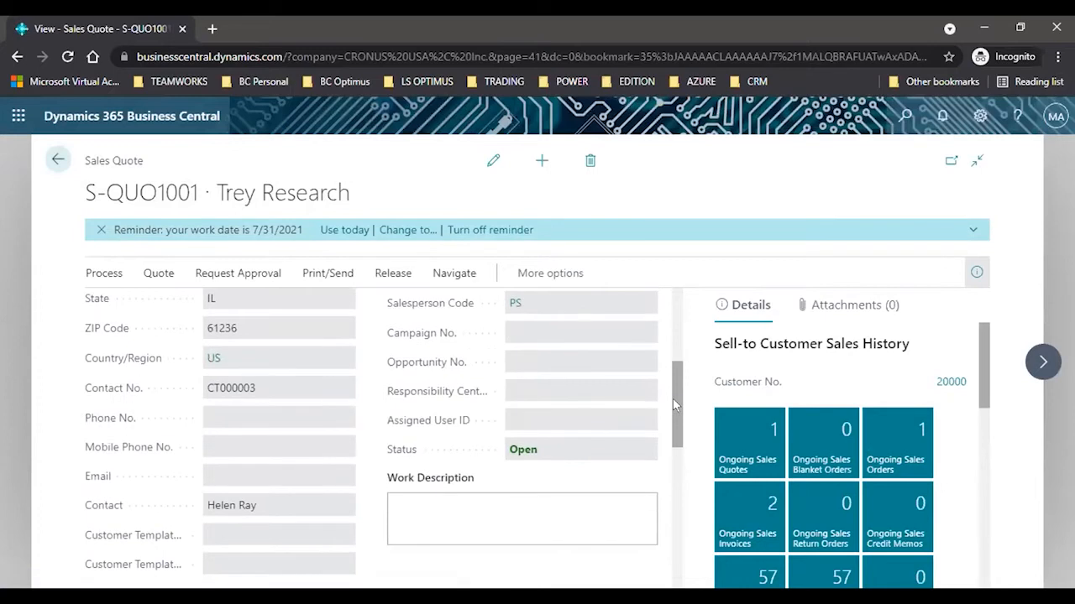
pyautogui.moveTo(978, 364); pyautogui.dragTo(1009, 559)
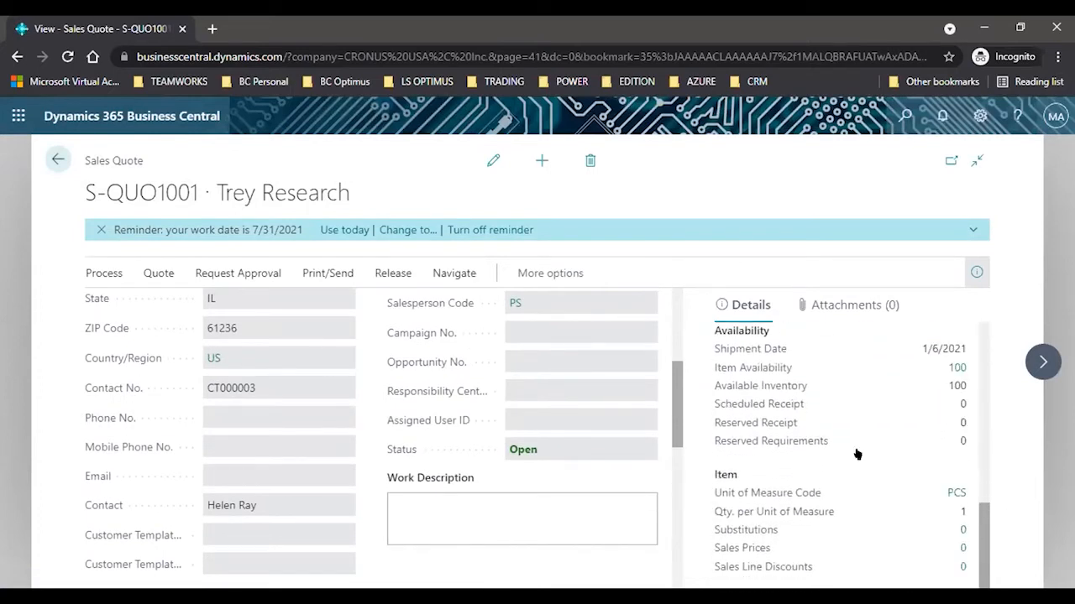
pyautogui.moveTo(675, 391); pyautogui.dragTo(664, 494)
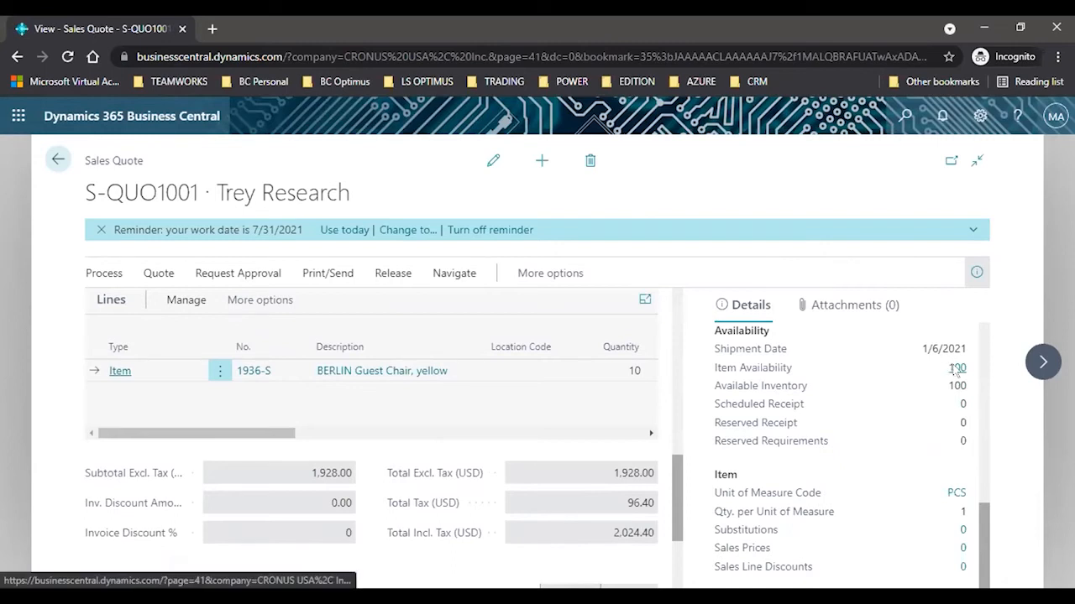
pyautogui.moveTo(675, 468)
pyautogui.mouseDown()
pyautogui.moveTo(673, 531)
pyautogui.moveTo(652, 329)
pyautogui.moveTo(676, 473)
pyautogui.mouseUp()
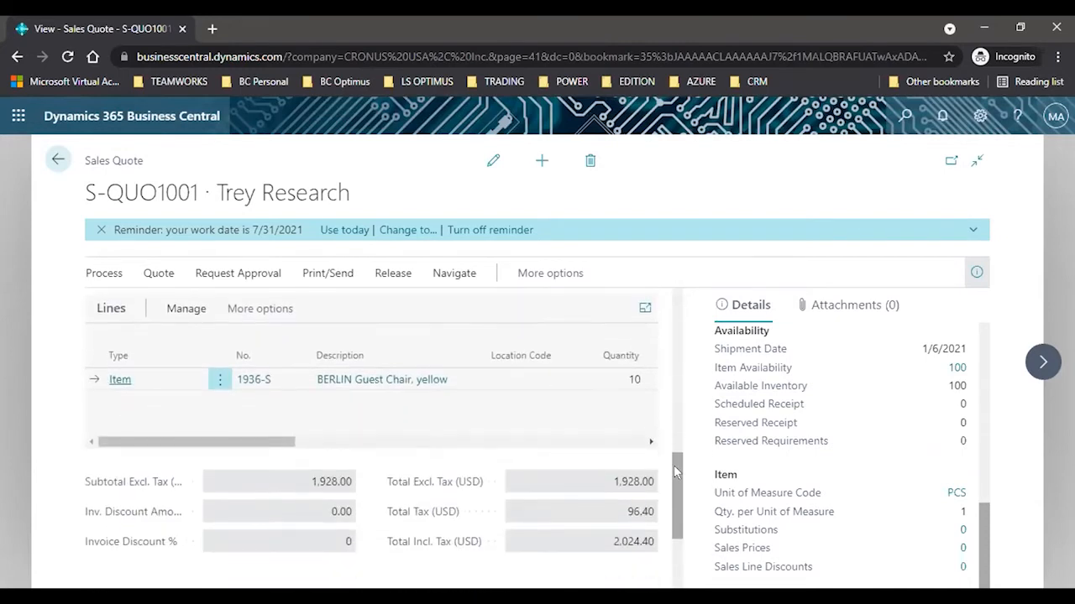
pyautogui.moveTo(266, 442); pyautogui.dragTo(151, 448)
# - Leave the Trey Research quote and open the list of sales quotes
pyautogui.click(56, 160)
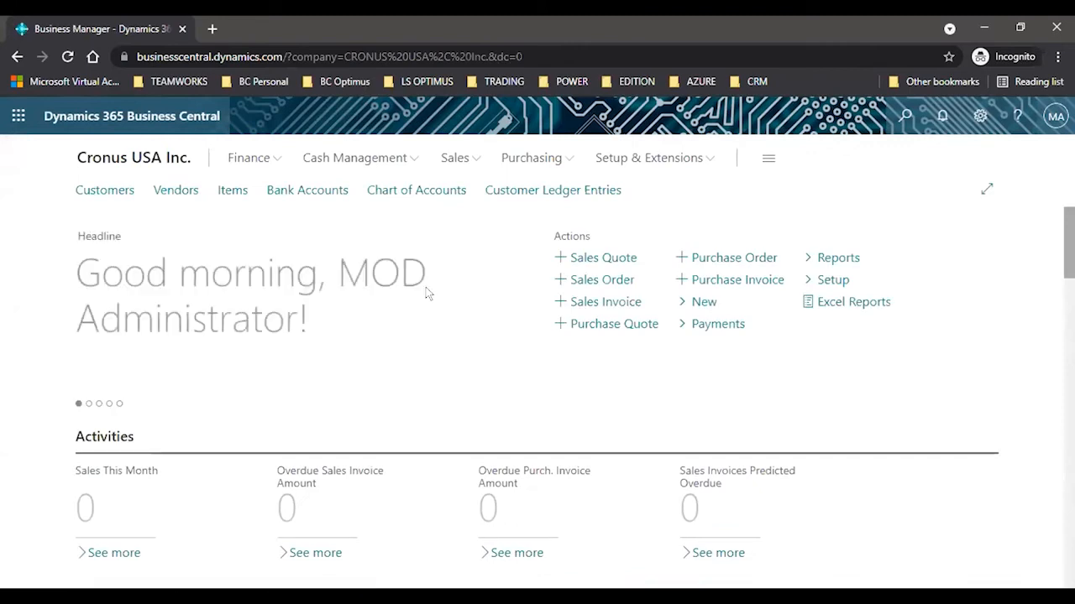
pyautogui.click(459, 157)
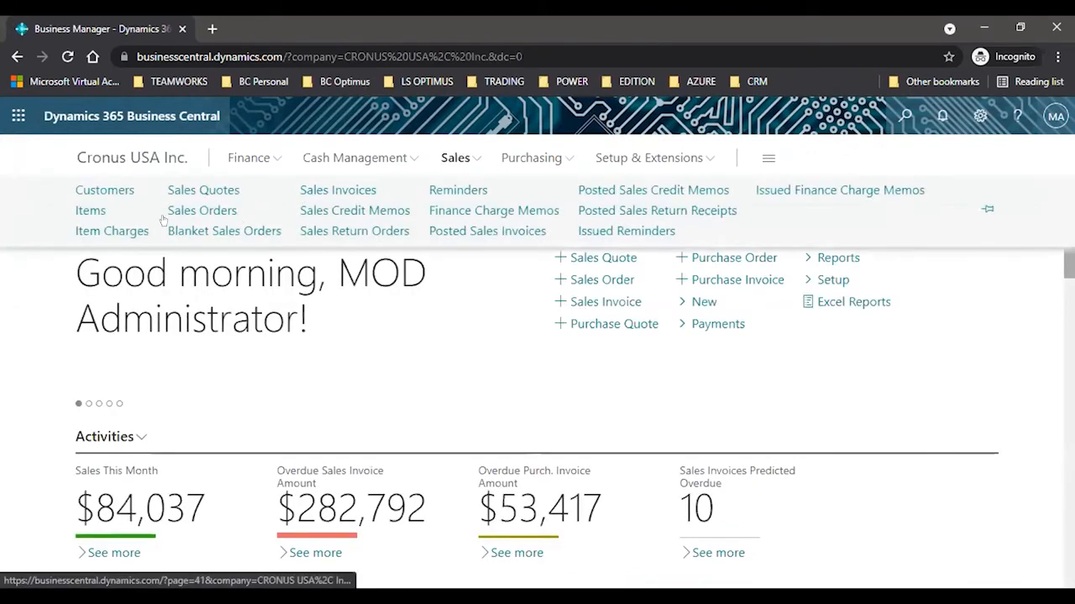
pyautogui.click(223, 190)
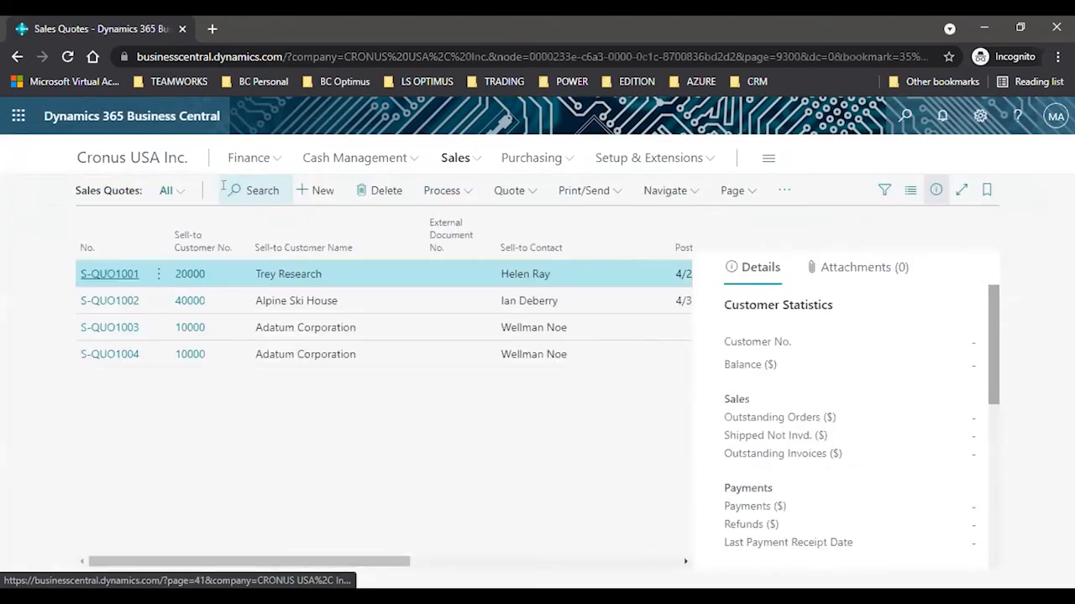
# - Open the last Adatum Corporation quote in the list and examine its AMSTERDAM Lamp line and item availability details
pyautogui.click(85, 379)
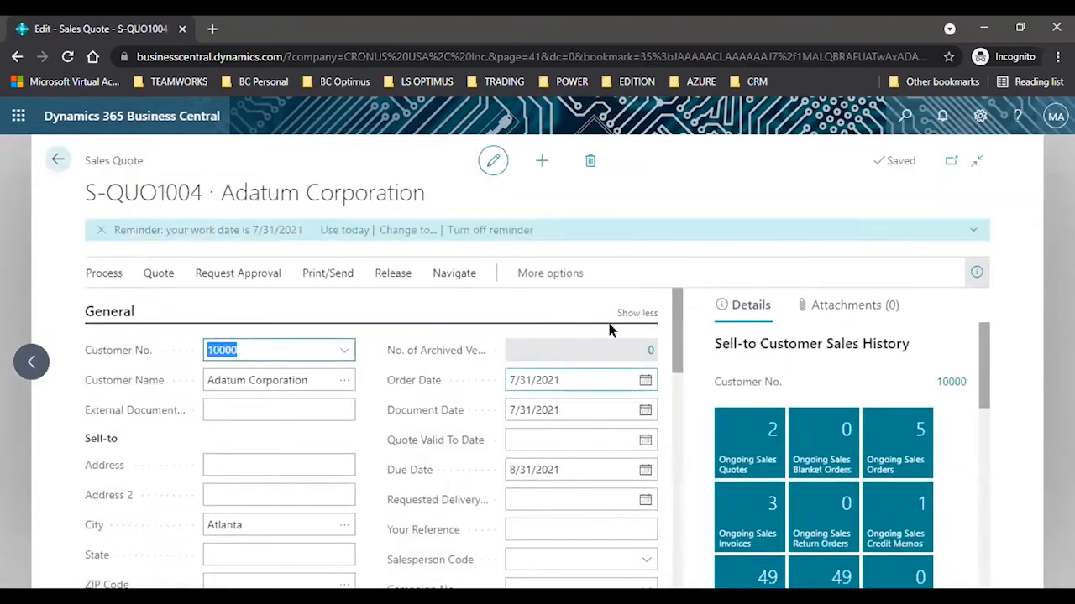
pyautogui.moveTo(672, 313); pyautogui.dragTo(677, 472)
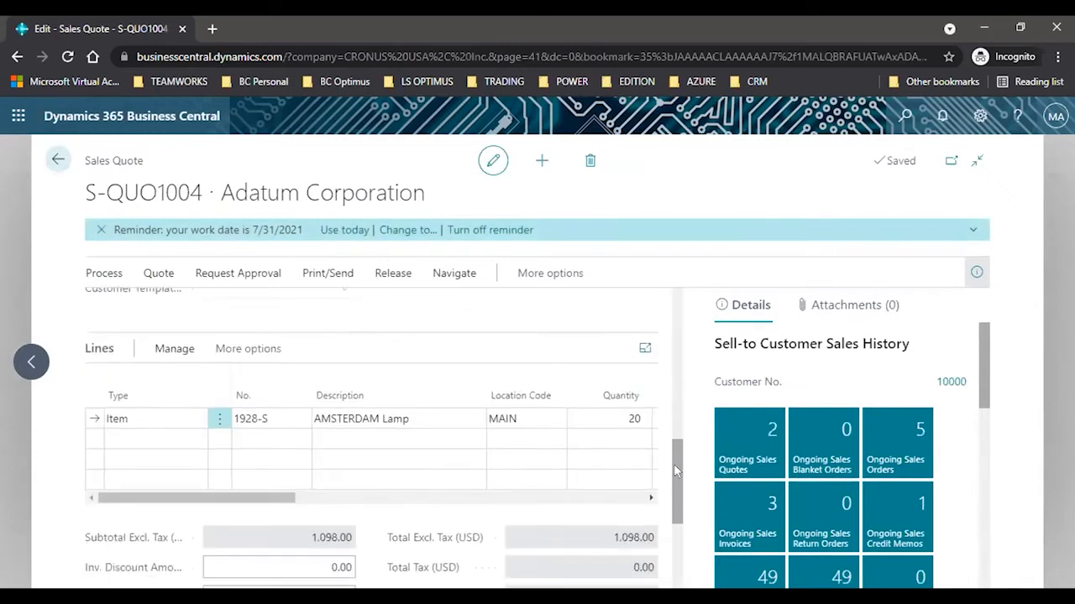
pyautogui.moveTo(981, 353); pyautogui.dragTo(979, 486)
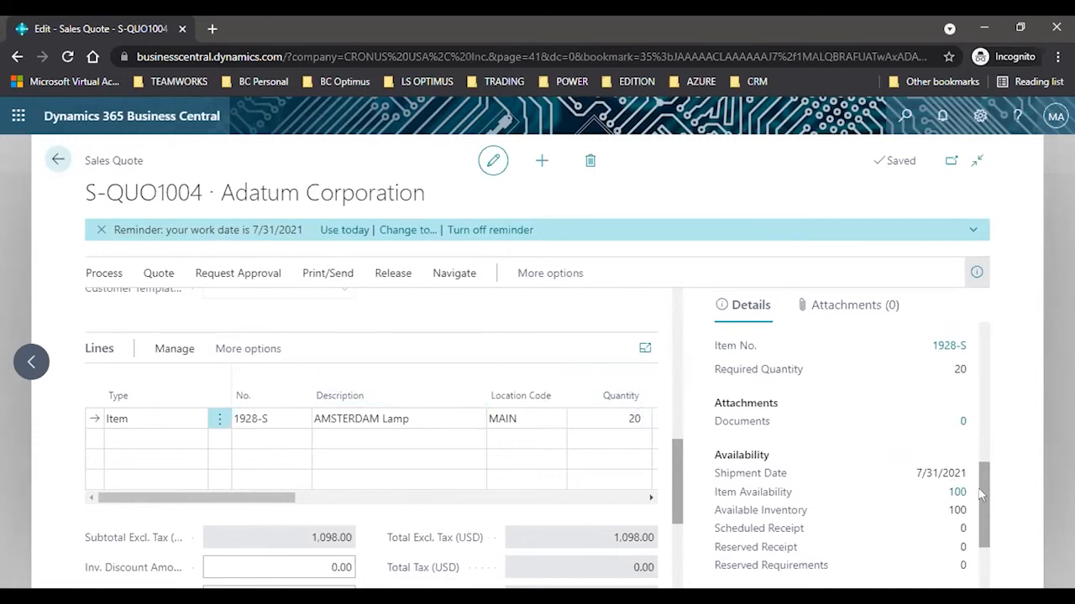
pyautogui.scroll(-2, 979, 495)
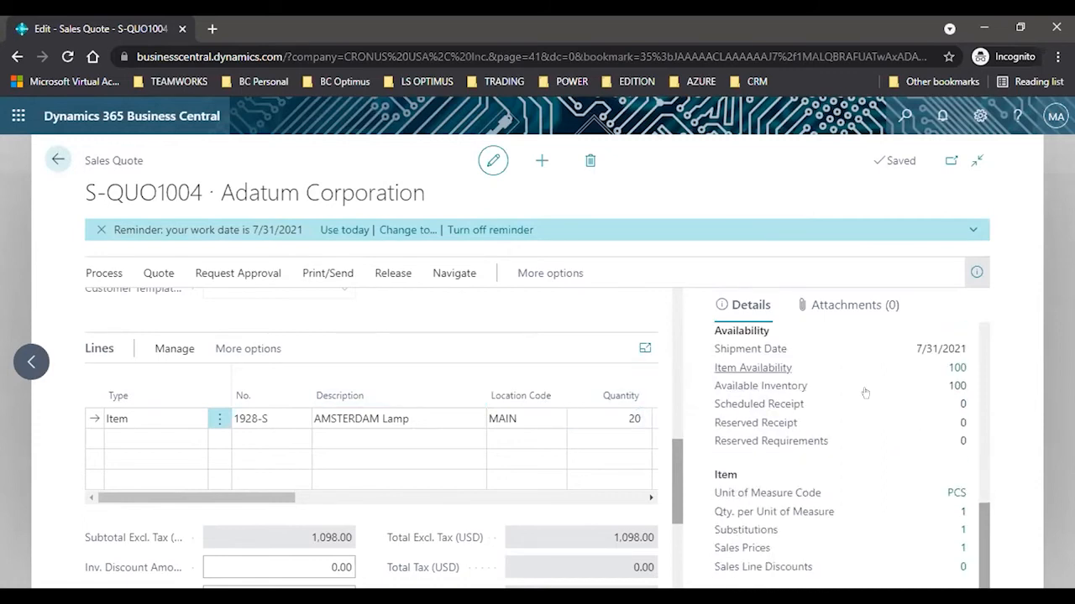
# - Examine the lamp's Item Availability by Event, expanding the Inventory entry to check its scheduled receipt, projected available balance and forecasted inventory
pyautogui.click(957, 368)
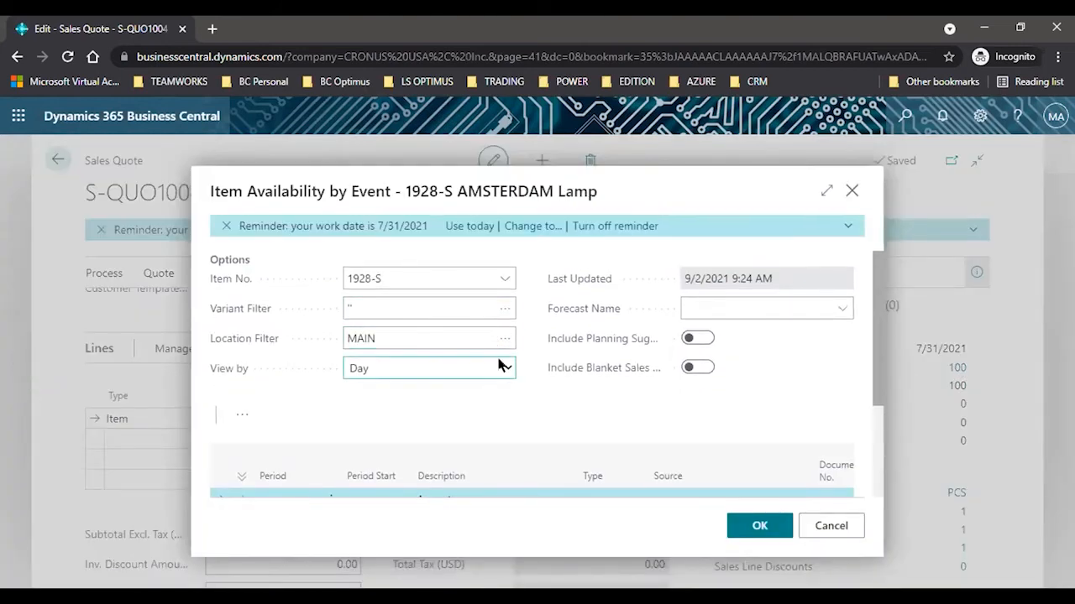
pyautogui.click(456, 376)
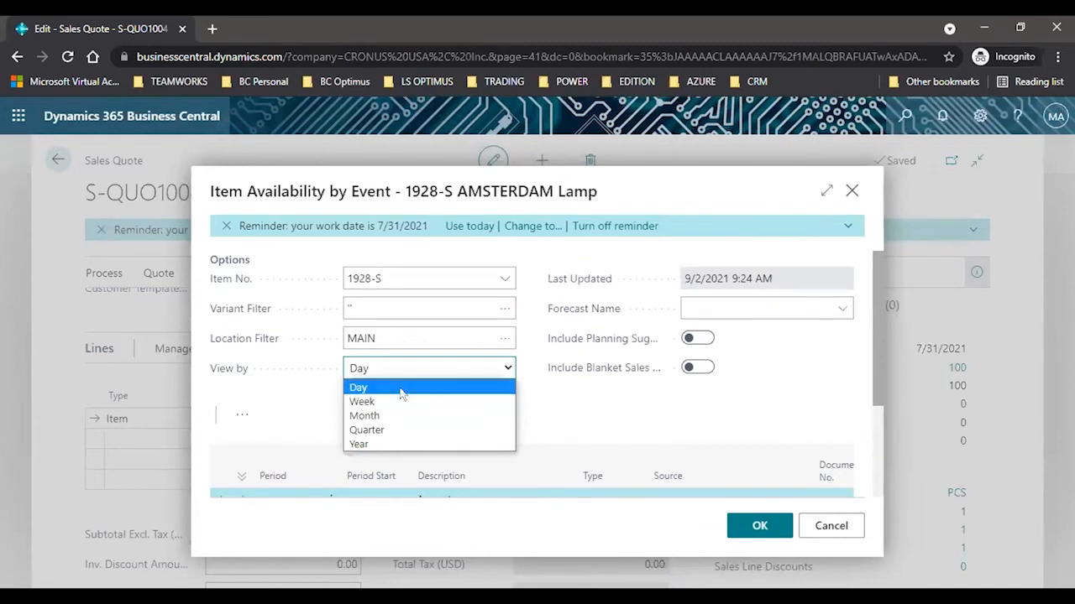
pyautogui.click(549, 430)
pyautogui.scroll(-2, 870, 306)
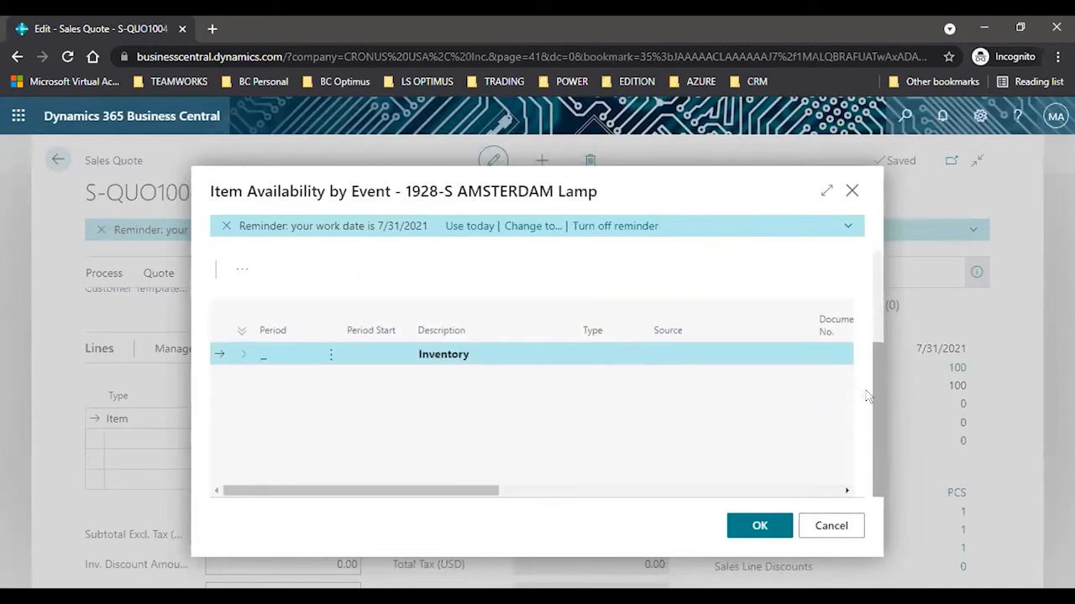
pyautogui.click(246, 355)
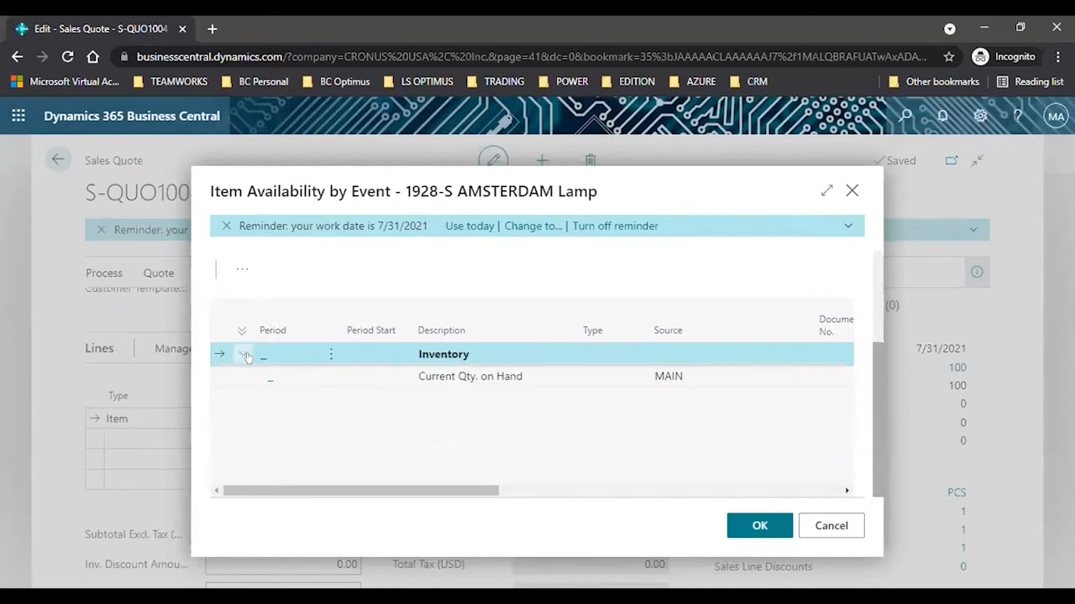
pyautogui.press('Down')
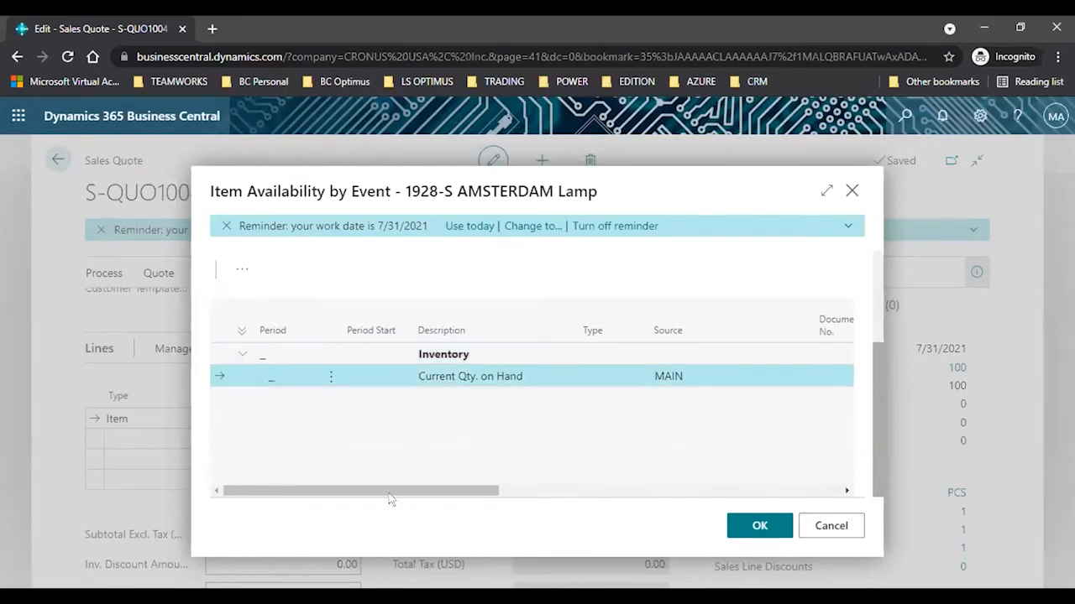
pyautogui.moveTo(421, 493); pyautogui.dragTo(464, 493)
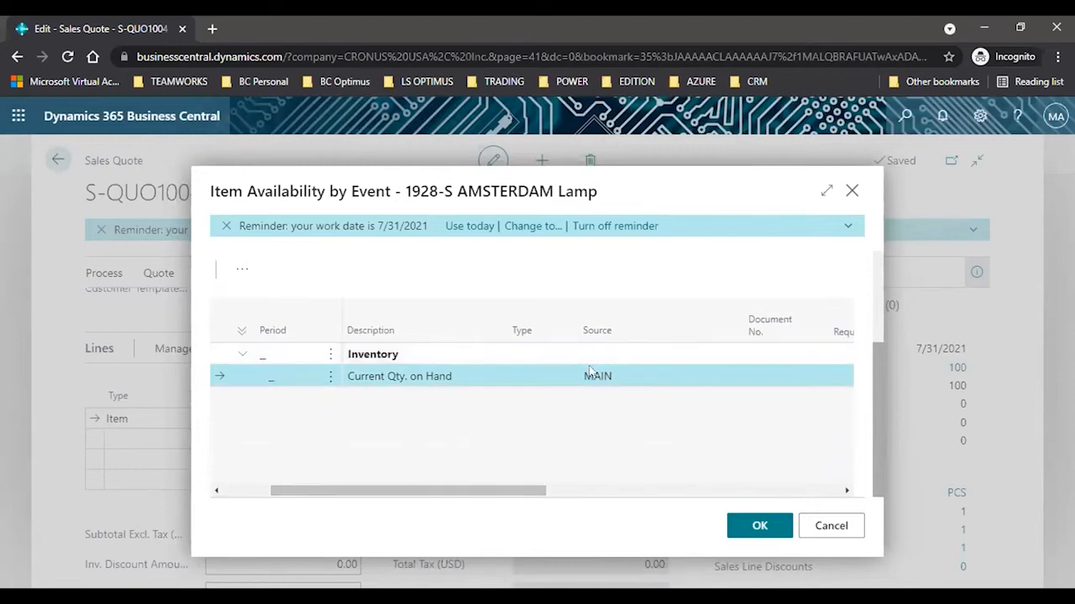
pyautogui.moveTo(434, 491); pyautogui.dragTo(628, 492)
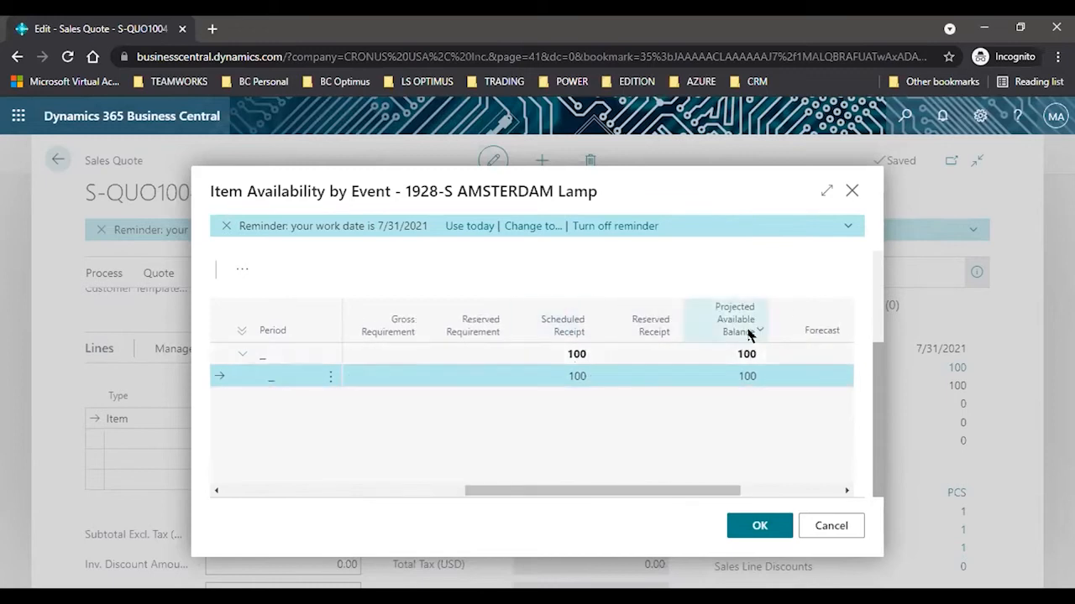
pyautogui.moveTo(617, 484); pyautogui.dragTo(705, 492)
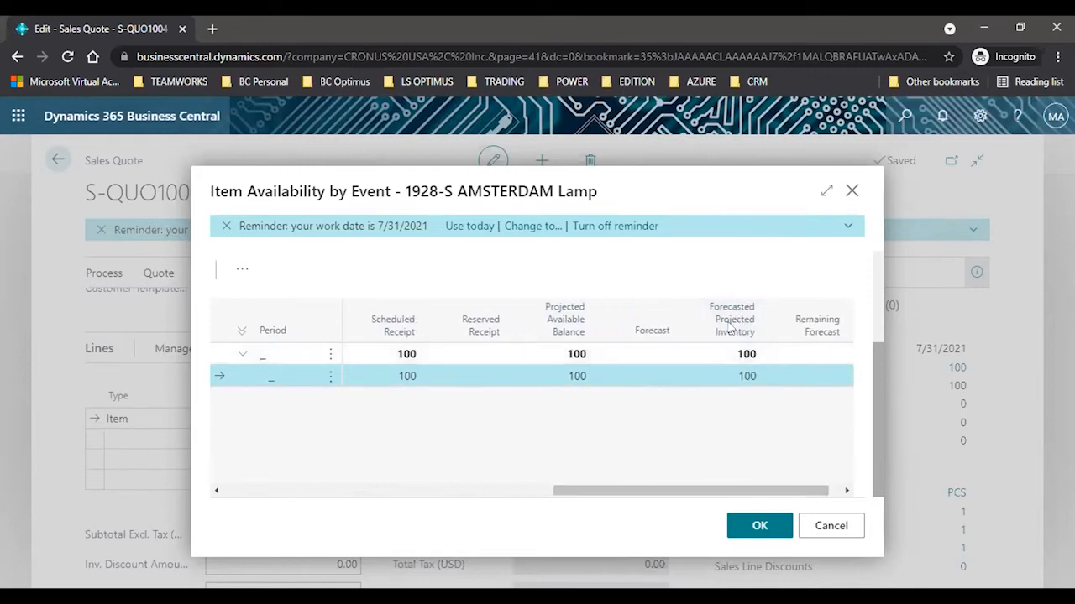
pyautogui.click(829, 527)
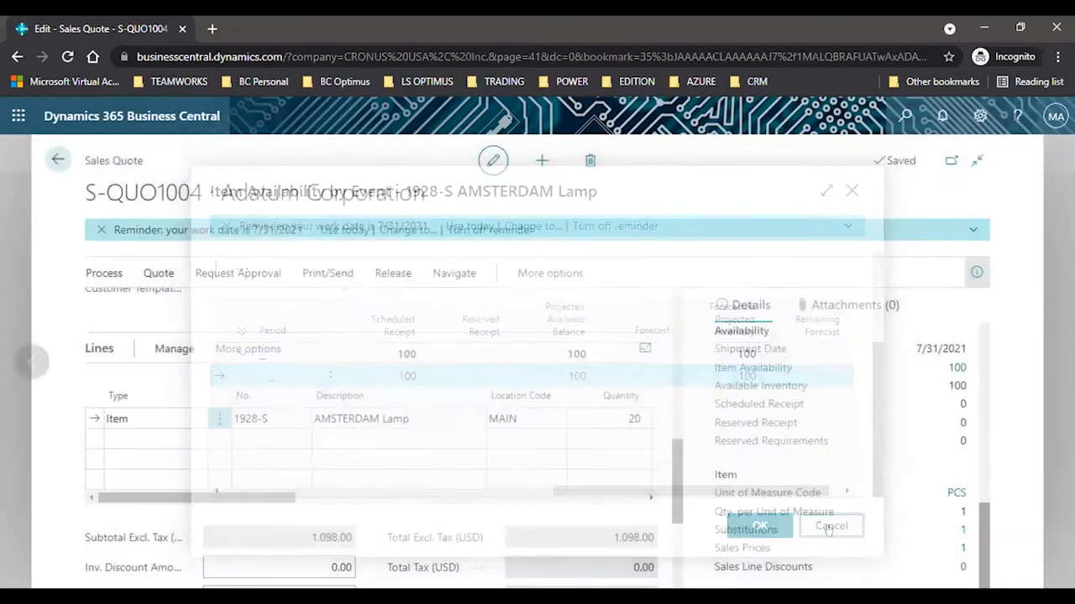
# - Review the Adatum Corporation quote's order date and due date, and its totals down to the invoice and shipping sections
pyautogui.scroll(5, 672, 460)
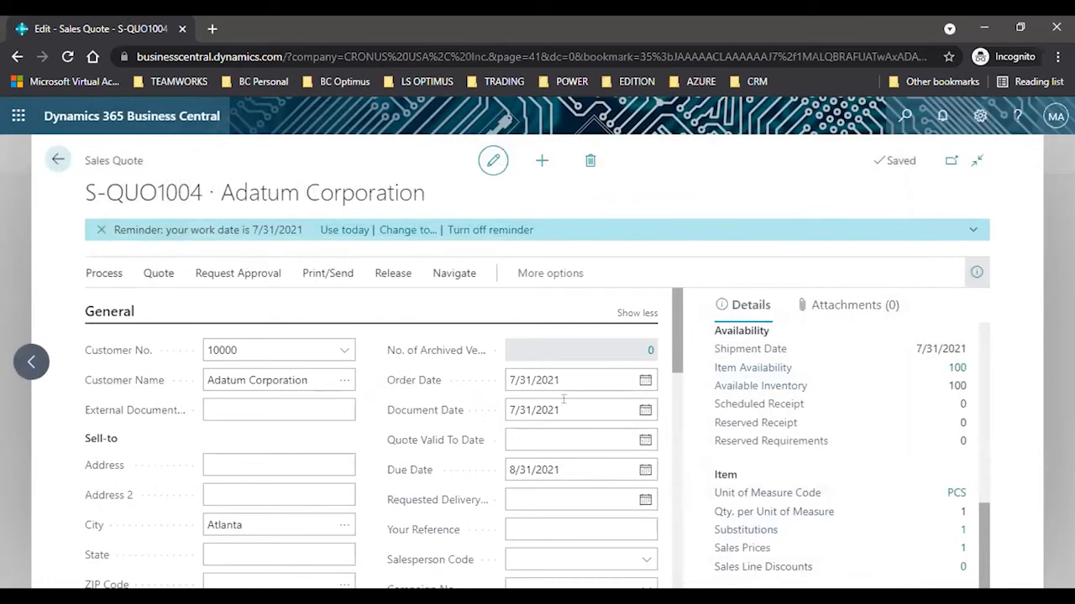
pyautogui.click(560, 380)
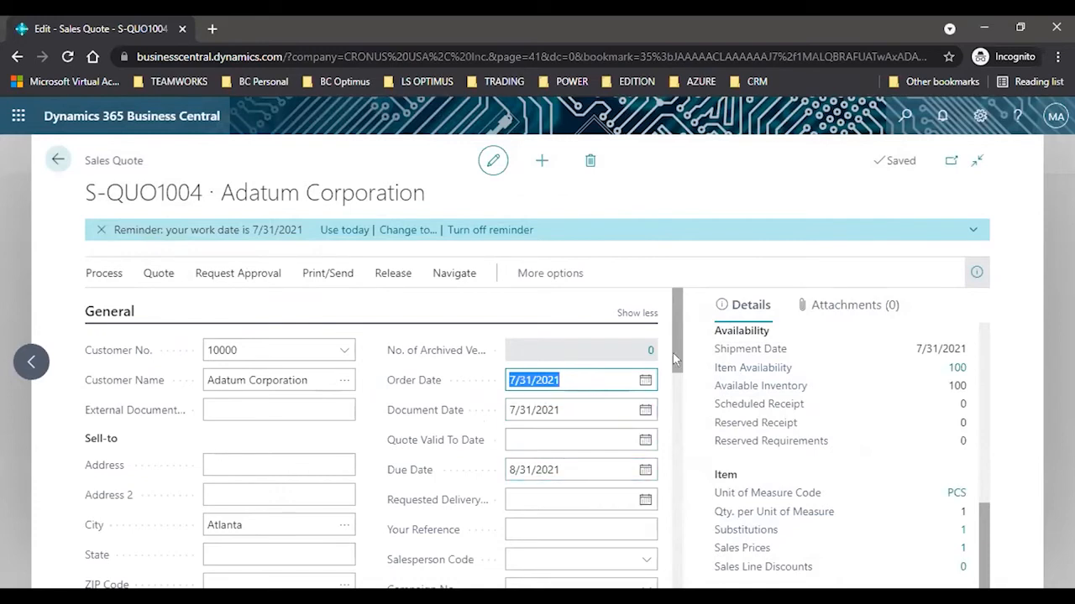
pyautogui.scroll(-3, 673, 353)
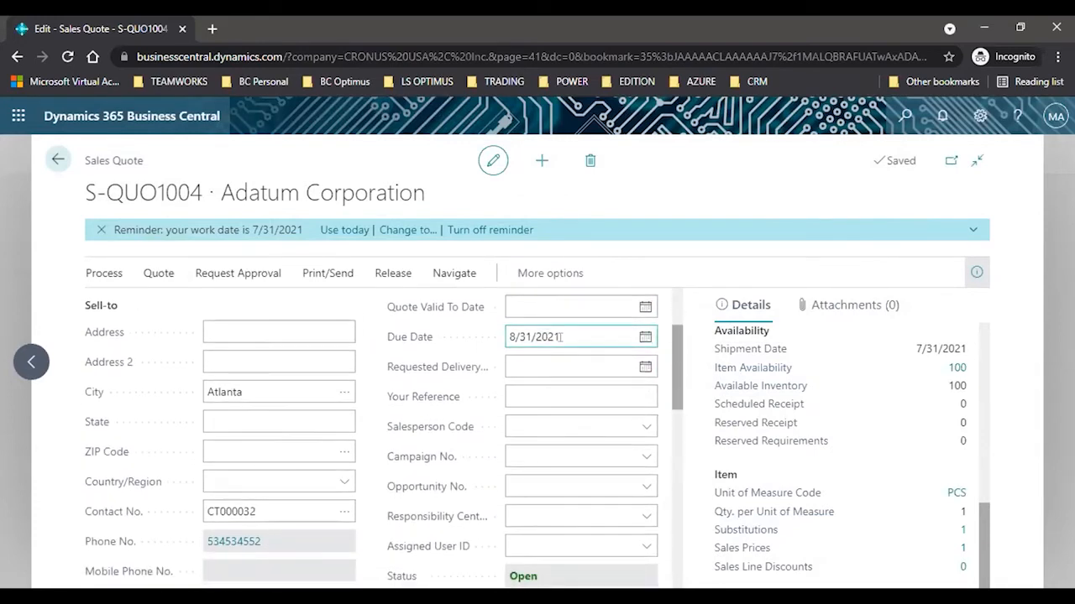
pyautogui.click(562, 337)
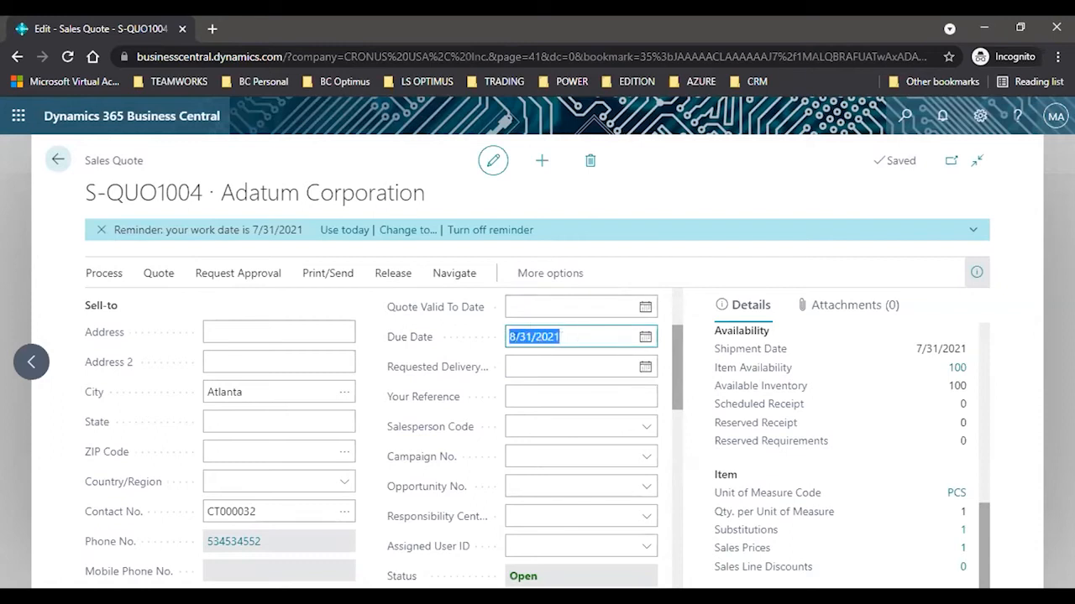
pyautogui.moveTo(415, 343)
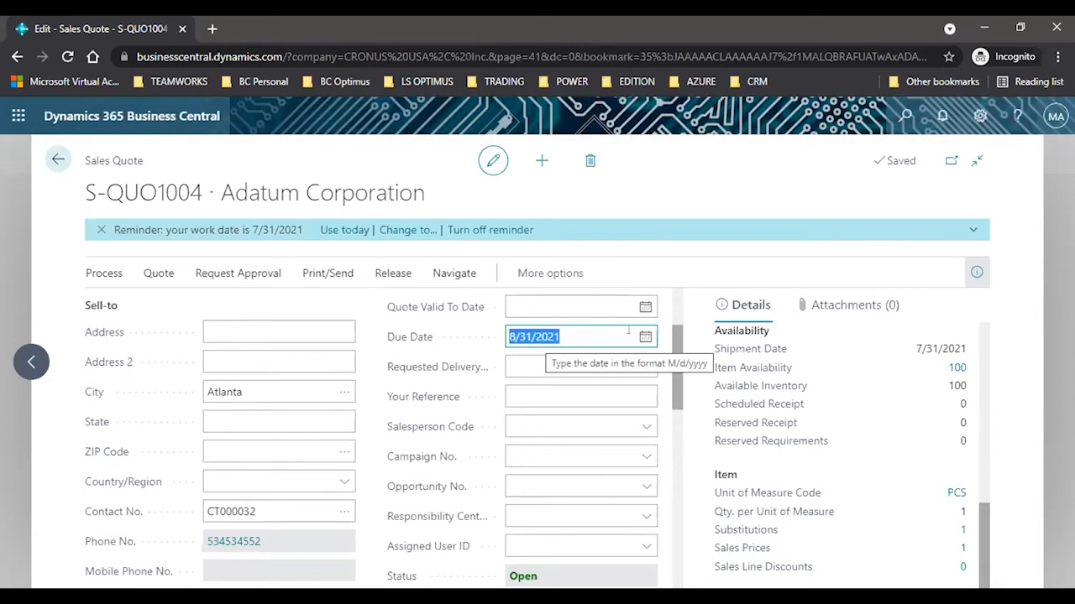
pyautogui.scroll(1, 676, 330)
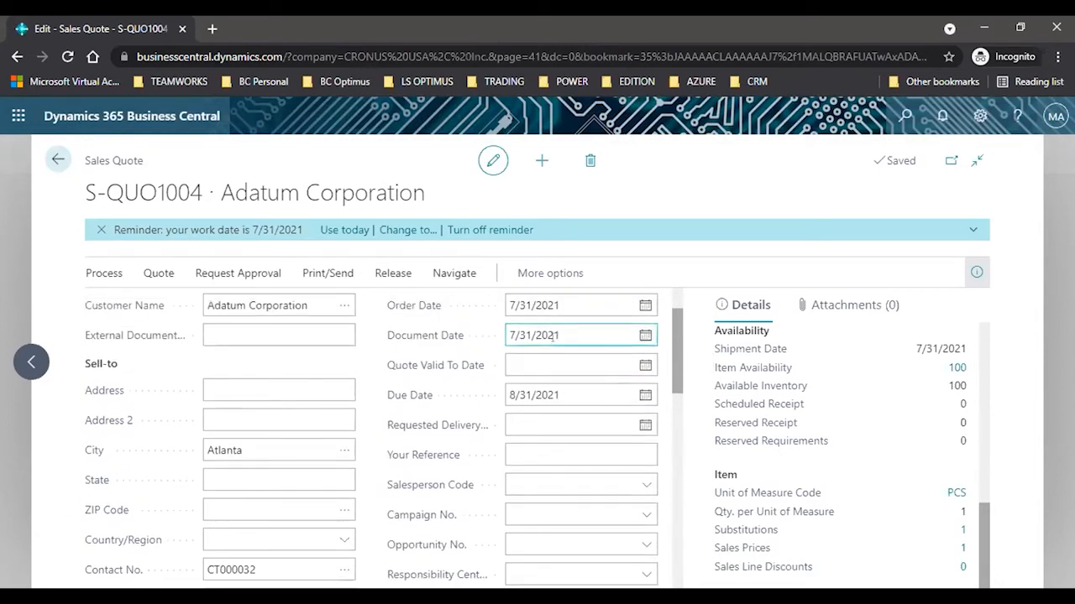
pyautogui.click(560, 305)
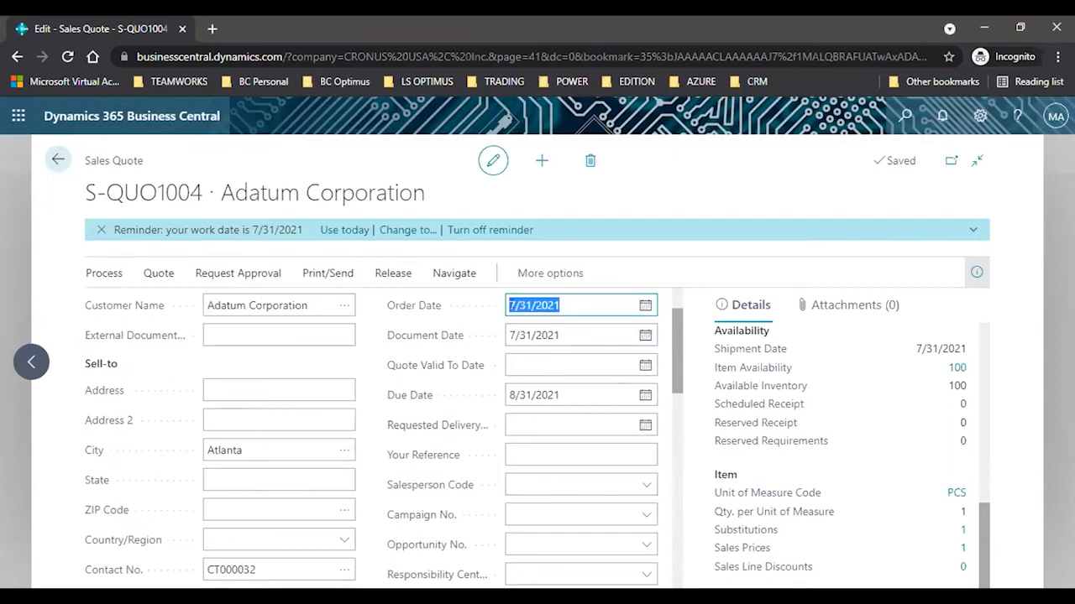
pyautogui.click(564, 395)
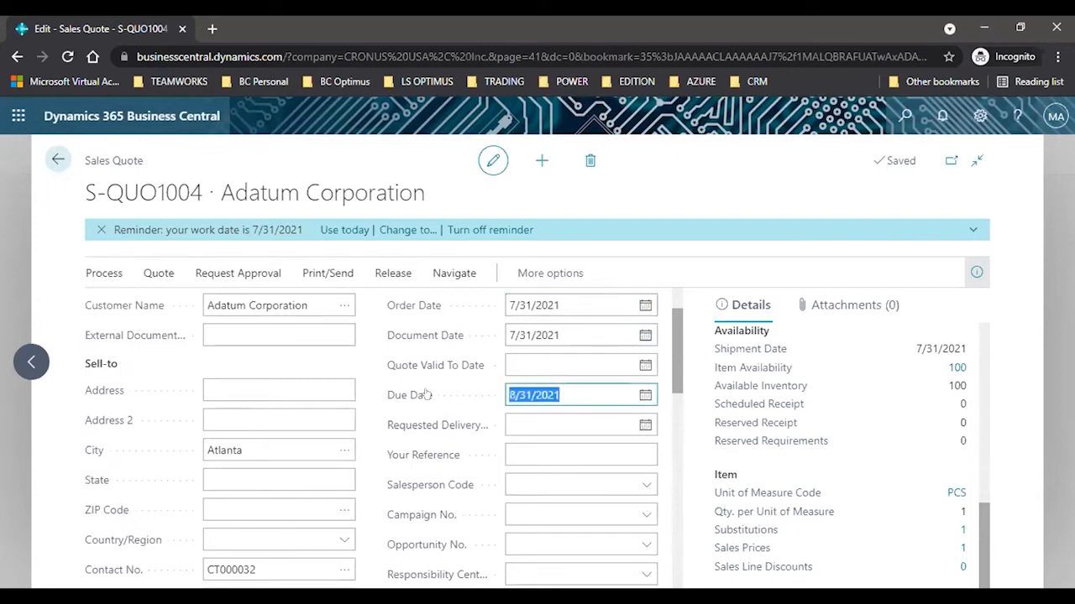
pyautogui.moveTo(676, 351); pyautogui.dragTo(677, 585)
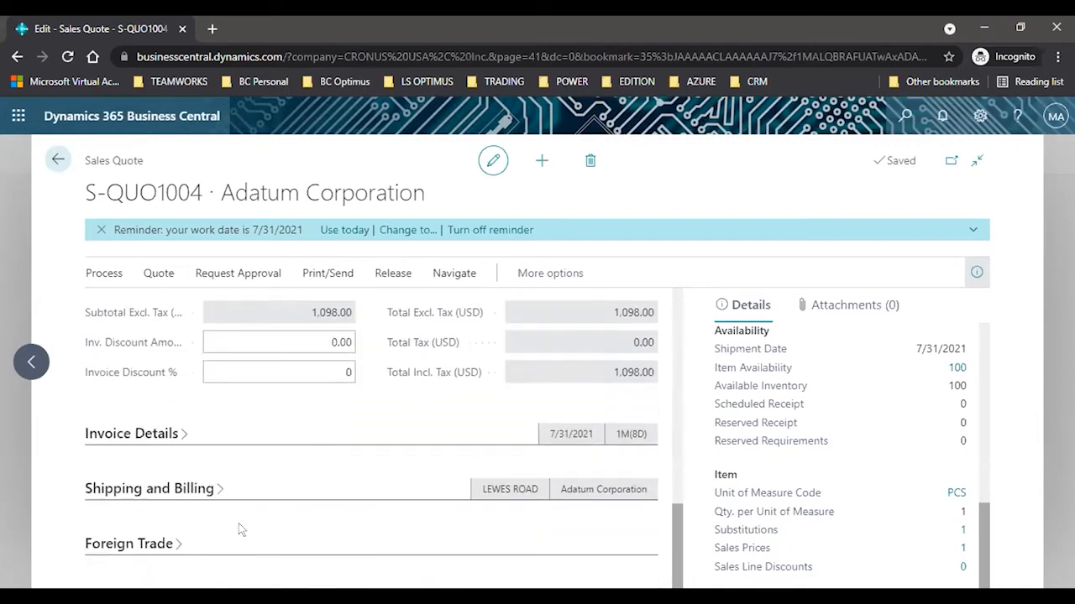
# - Expand the quote's Invoice Details and review the Shipment Date and the available payment terms codes without changing them
pyautogui.click(176, 436)
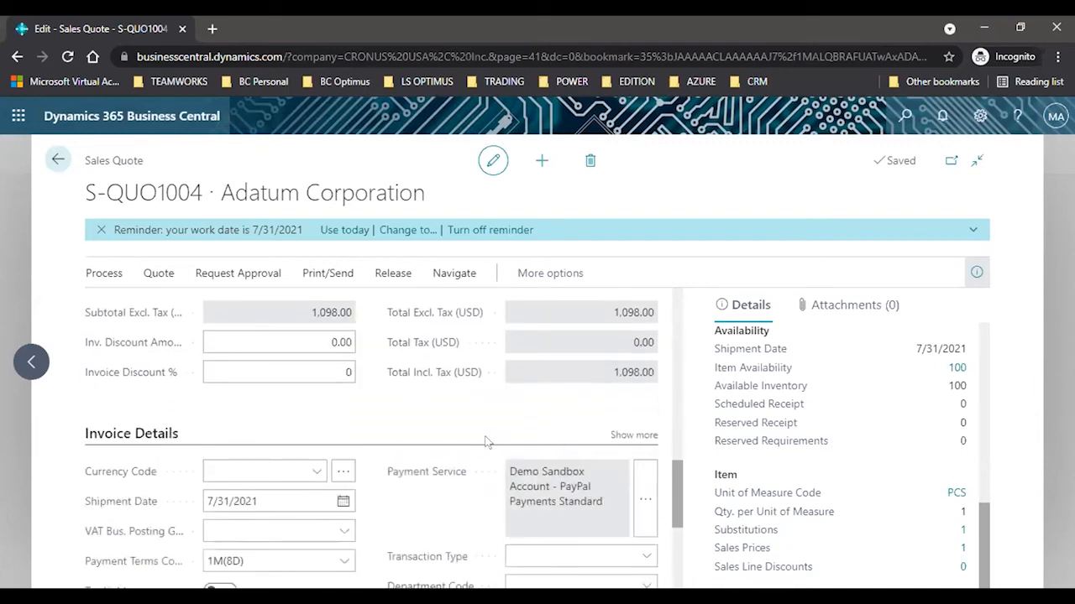
pyautogui.moveTo(677, 472); pyautogui.dragTo(676, 506)
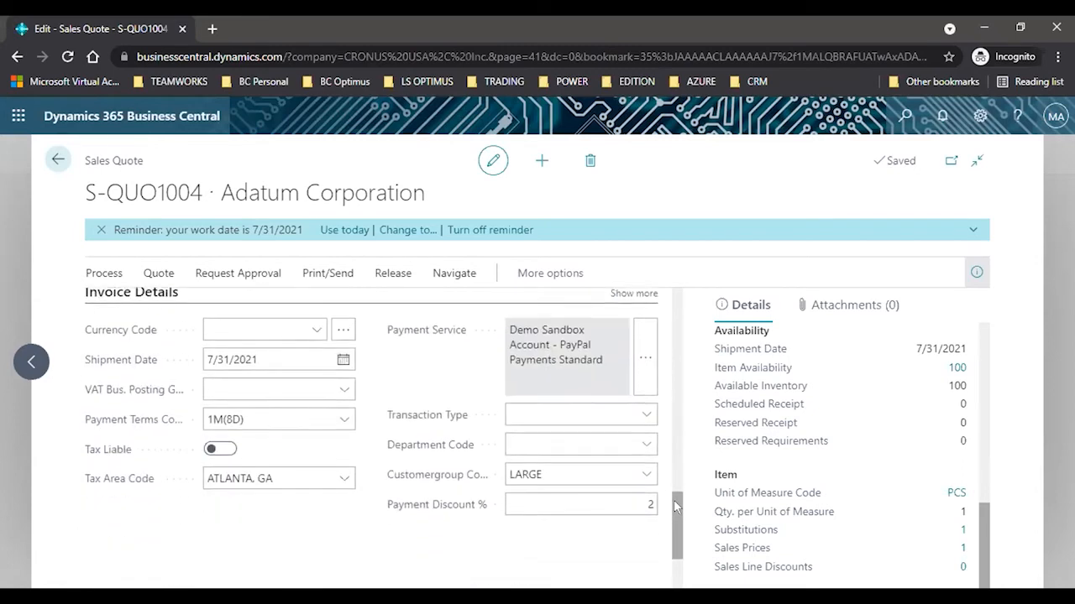
pyautogui.click(246, 353)
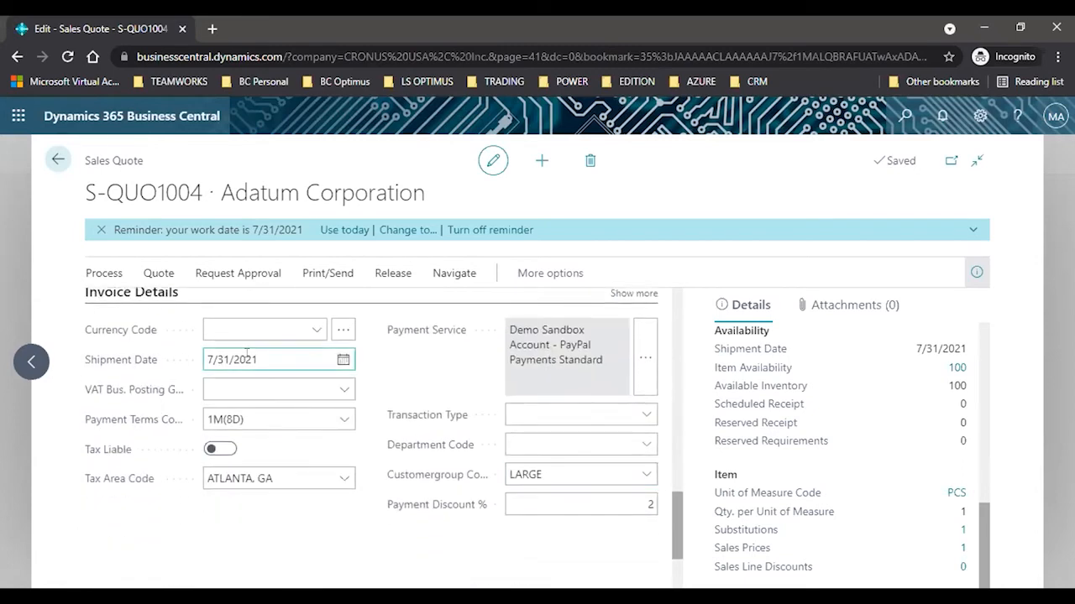
pyautogui.tripleClick(260, 356)
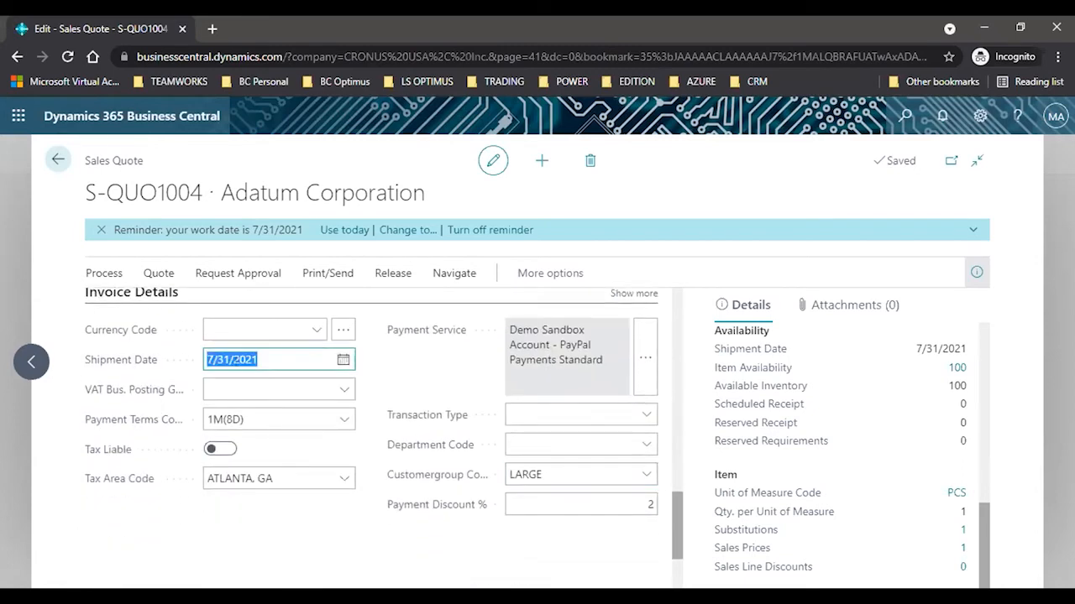
pyautogui.click(342, 419)
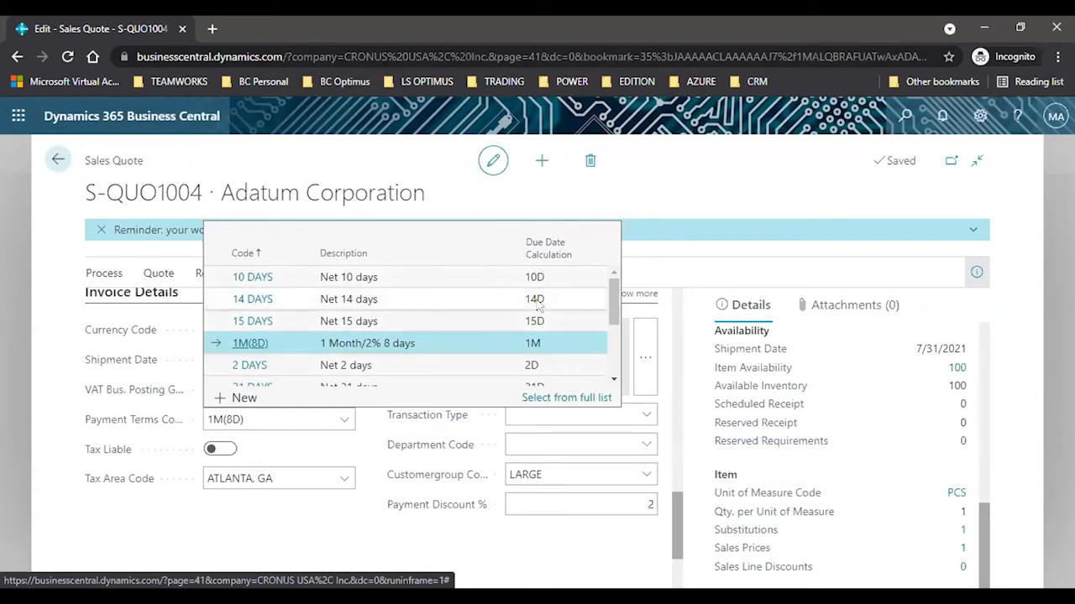
pyautogui.click(333, 521)
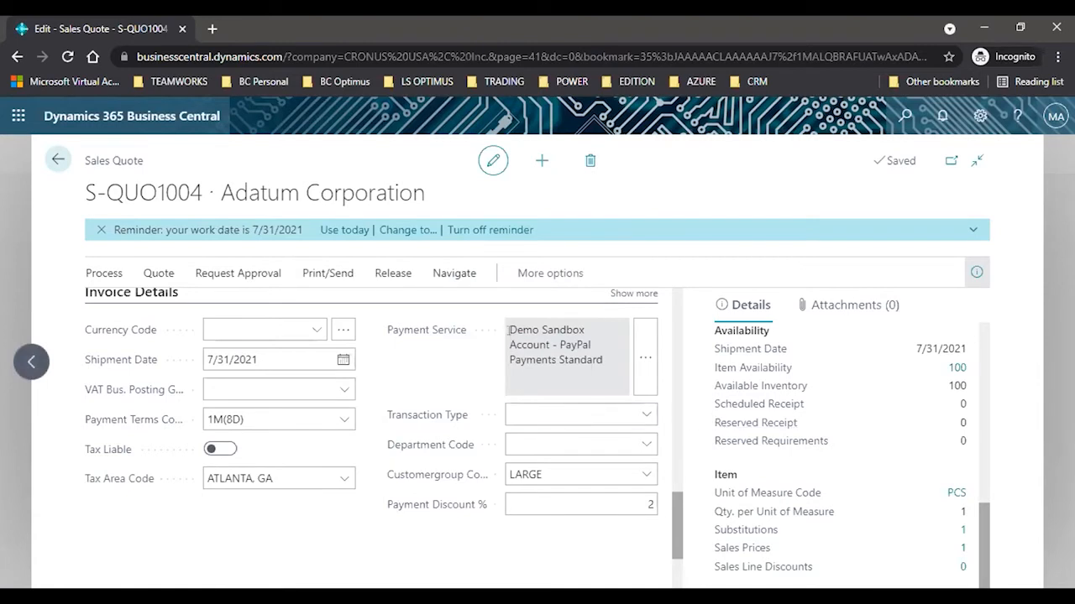
# - Inspect the payment services available for the quote and leave the selection without saving changes
pyautogui.moveTo(508, 330); pyautogui.dragTo(597, 369)
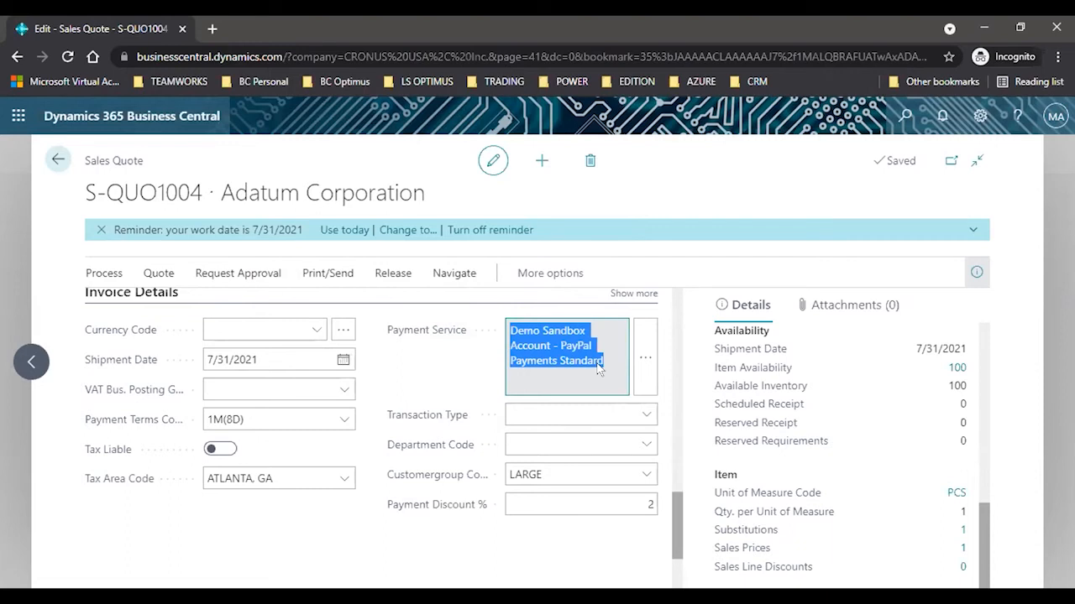
pyautogui.click(644, 363)
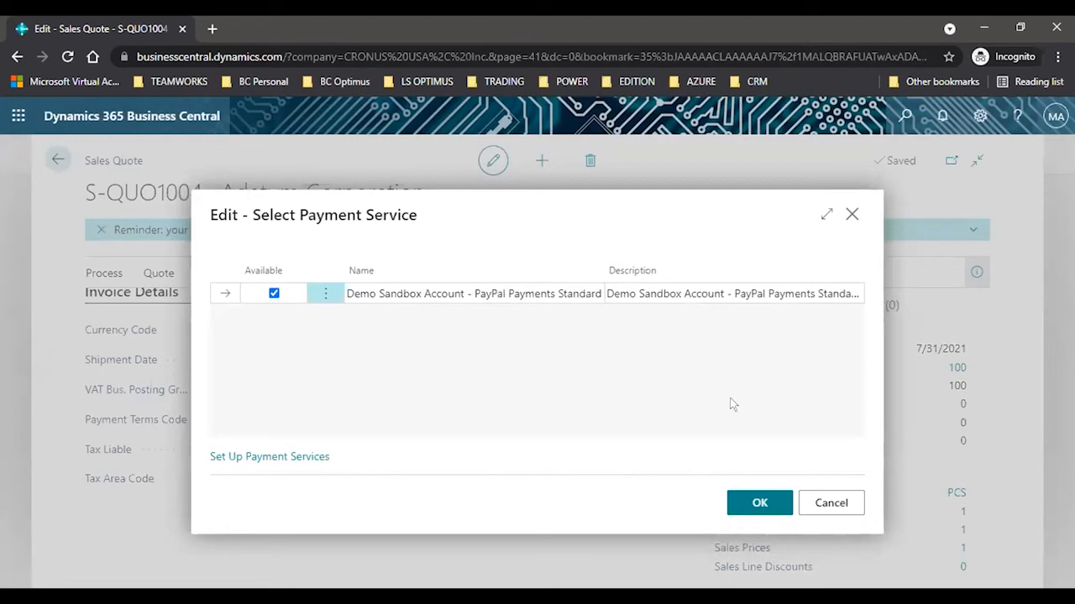
pyautogui.click(832, 503)
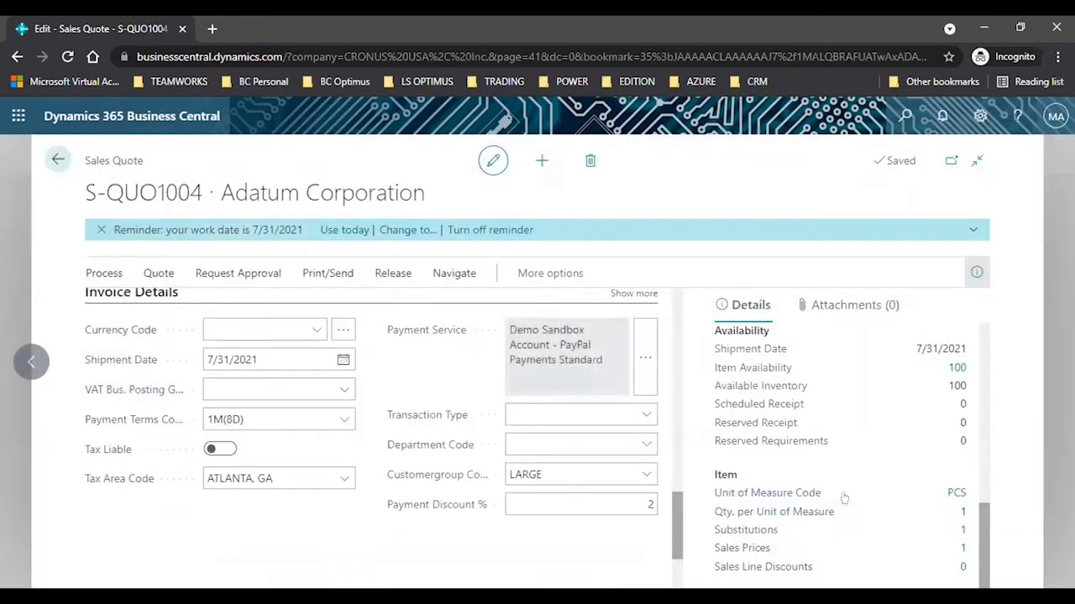
pyautogui.click(537, 518)
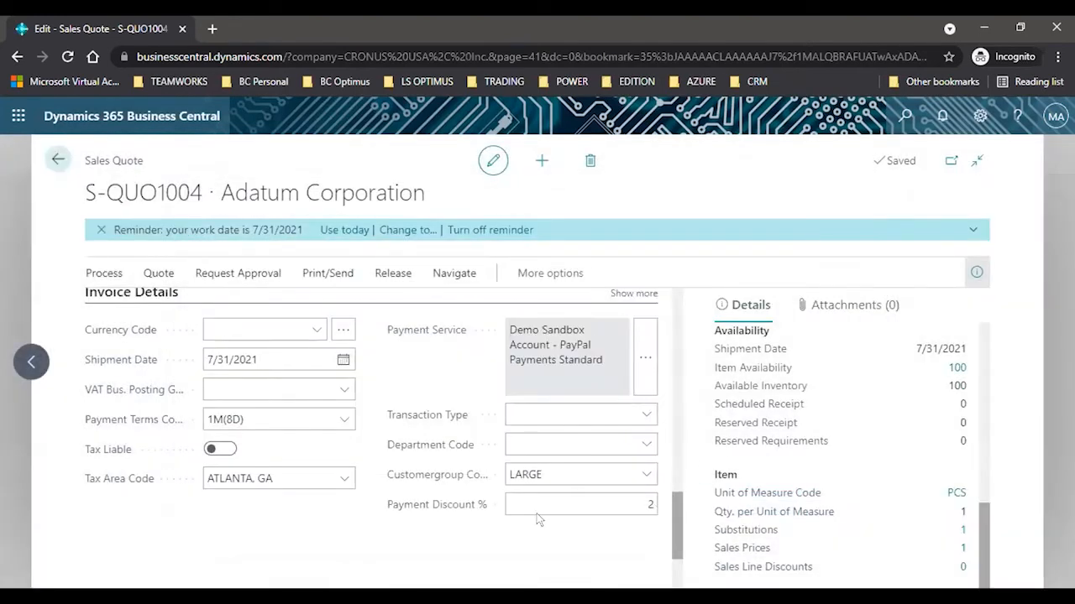
# - Expand the Shipping and Billing section and review the available Ship-to options without changing the selection
pyautogui.scroll(3, 678, 492)
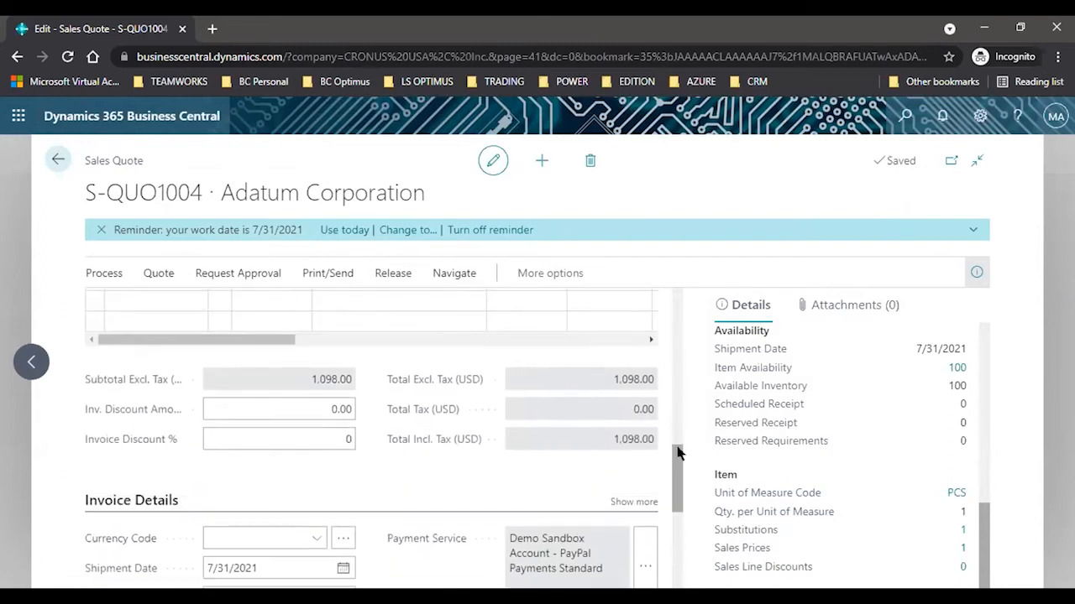
pyautogui.scroll(-3, 680, 492)
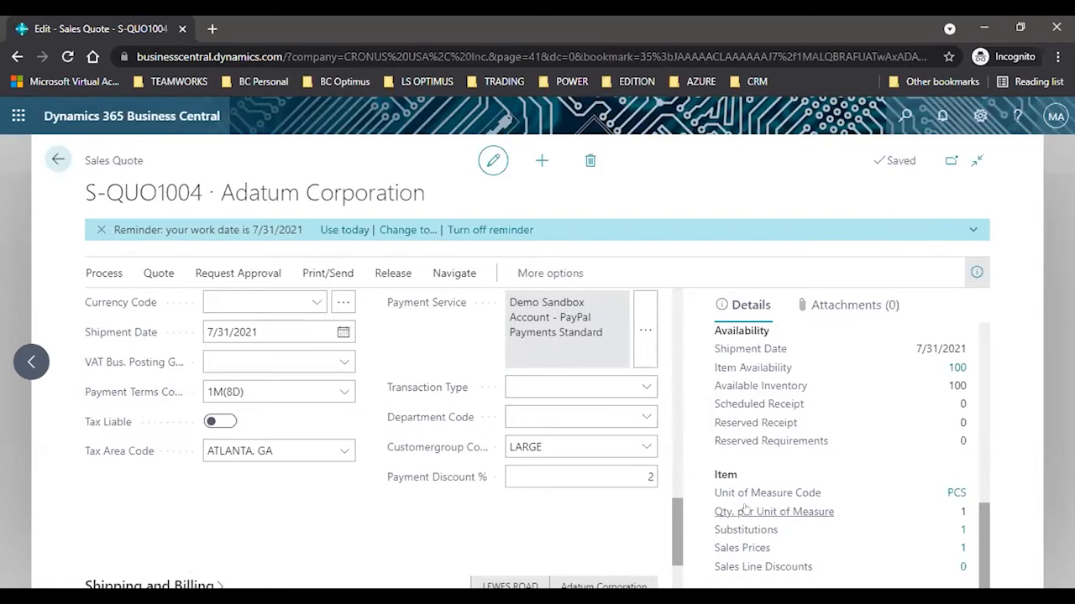
pyautogui.scroll(-2, 677, 545)
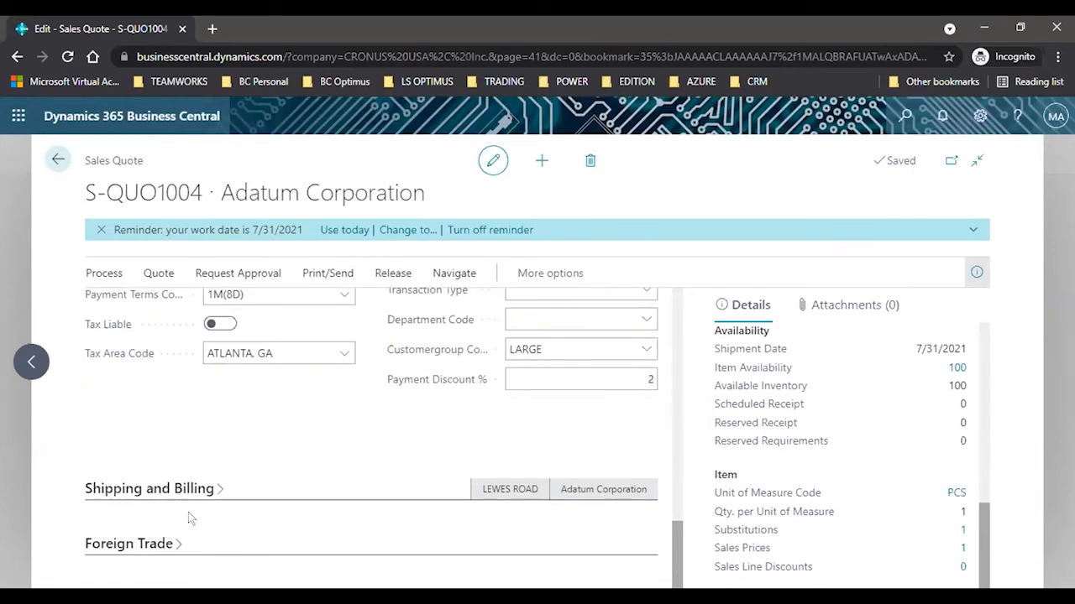
pyautogui.click(185, 491)
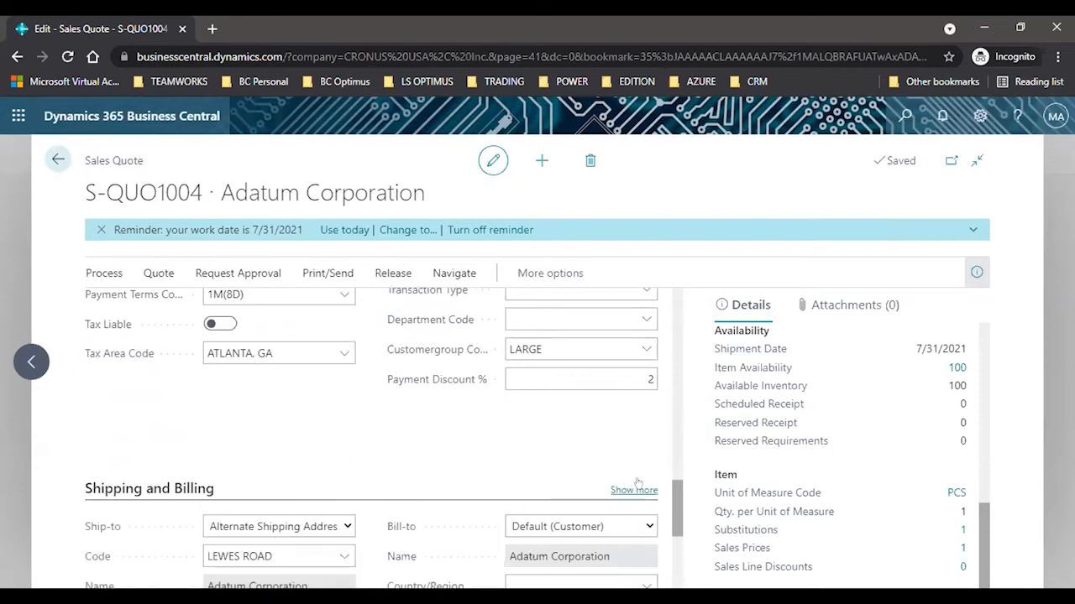
pyautogui.moveTo(677, 497); pyautogui.dragTo(676, 556)
pyautogui.scroll(1, 676, 541)
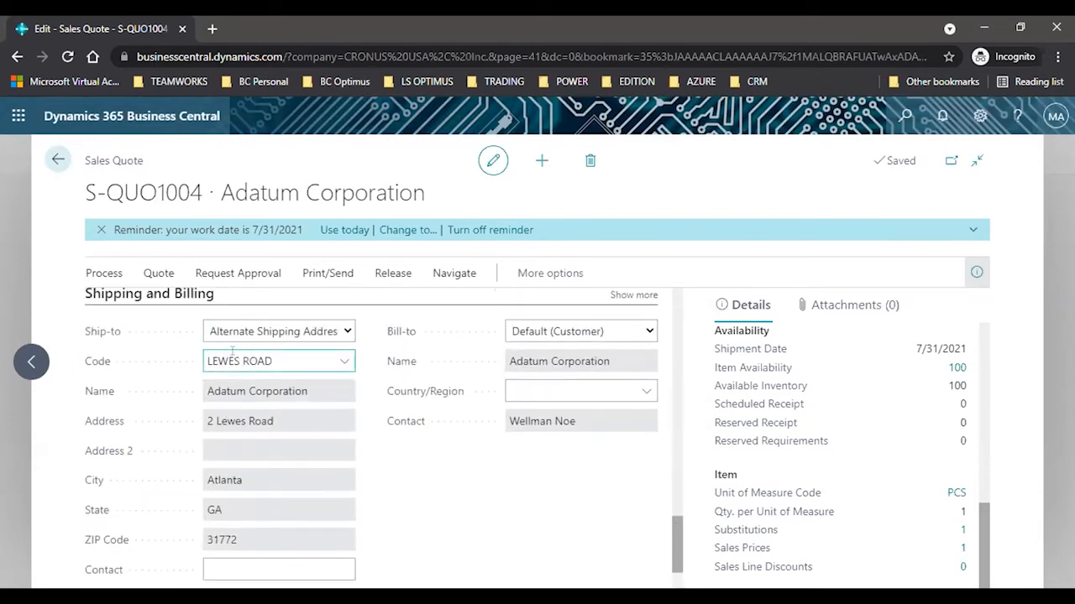
pyautogui.click(343, 332)
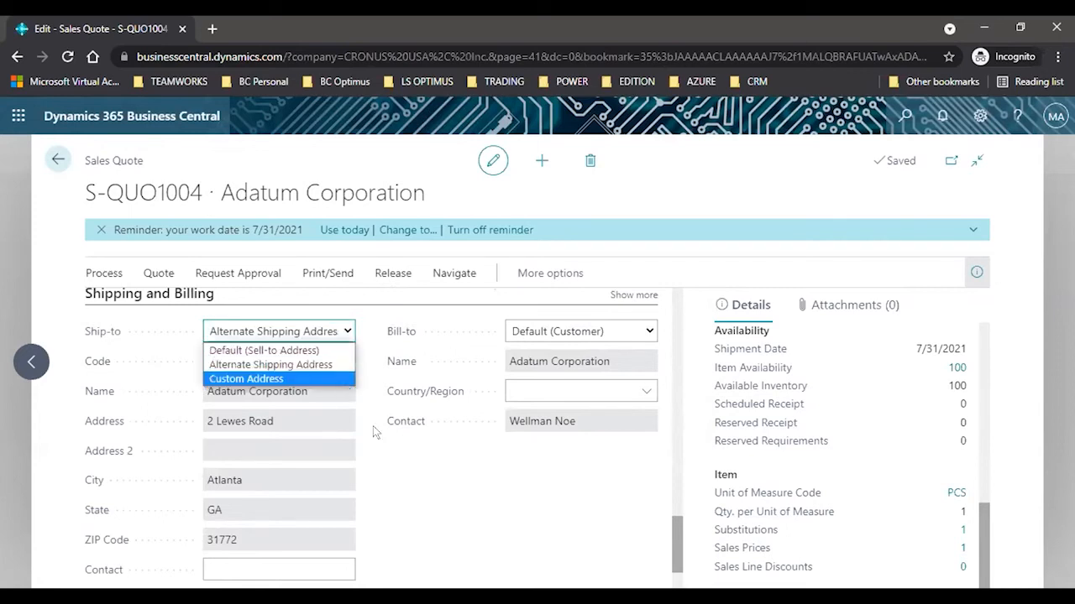
pyautogui.click(403, 481)
# - Look up the customer's alternate ship-to address codes without changing the code, and view the Foreign Trade section
pyautogui.click(342, 361)
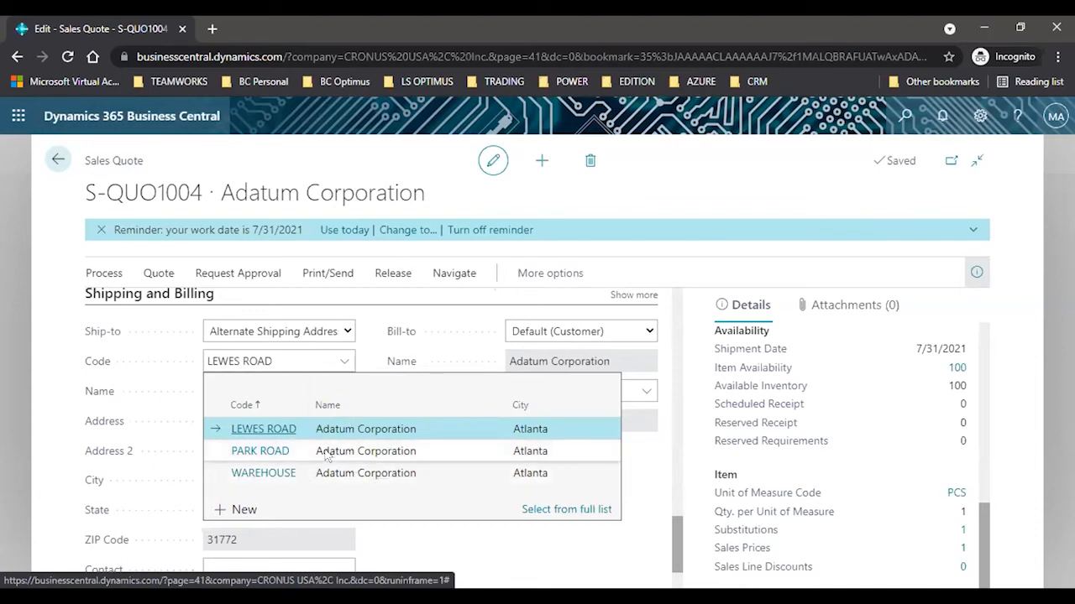
pyautogui.click(367, 335)
pyautogui.scroll(-1, 676, 556)
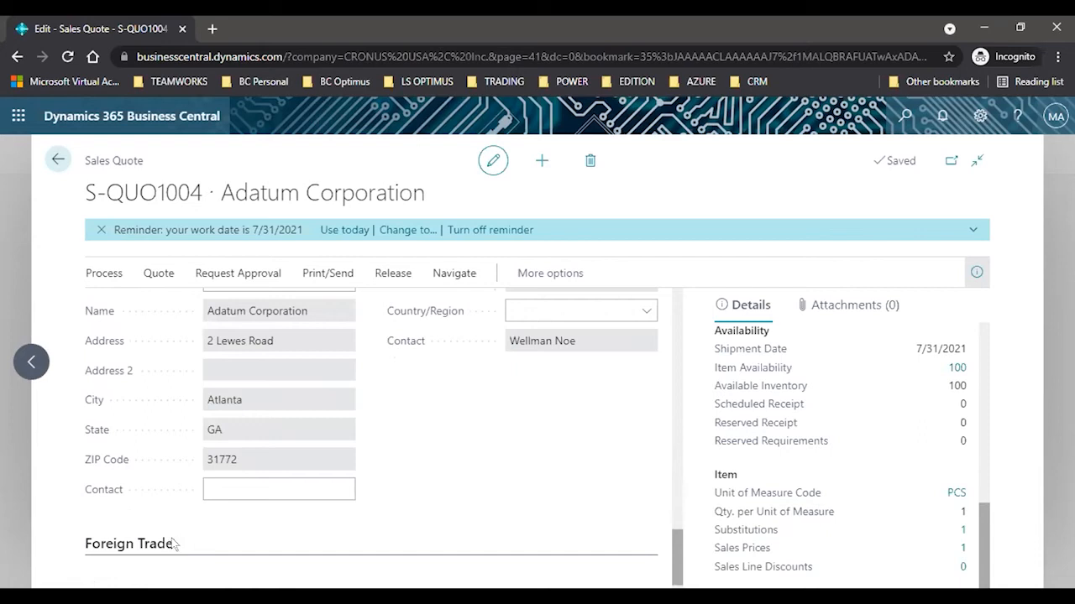
pyautogui.scroll(-1, 676, 543)
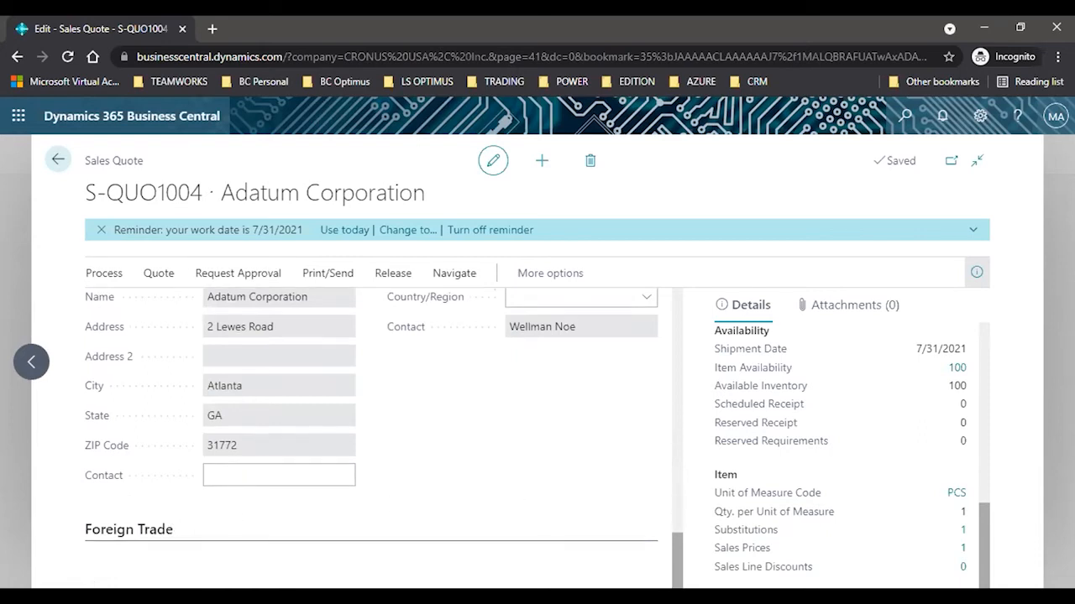
# - Review the AMSTERDAM Lamp's substitution entries and sales prices from the item details, cancelling out of both lists
pyautogui.scroll(10, 661, 431)
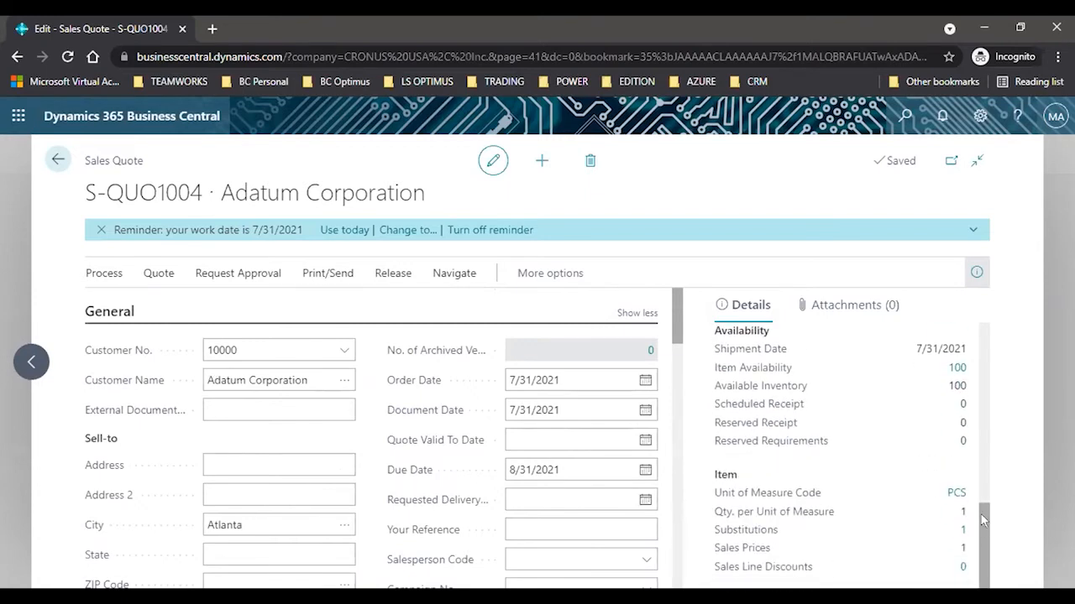
pyautogui.moveTo(793, 513)
pyautogui.moveTo(789, 517)
pyautogui.click(961, 532)
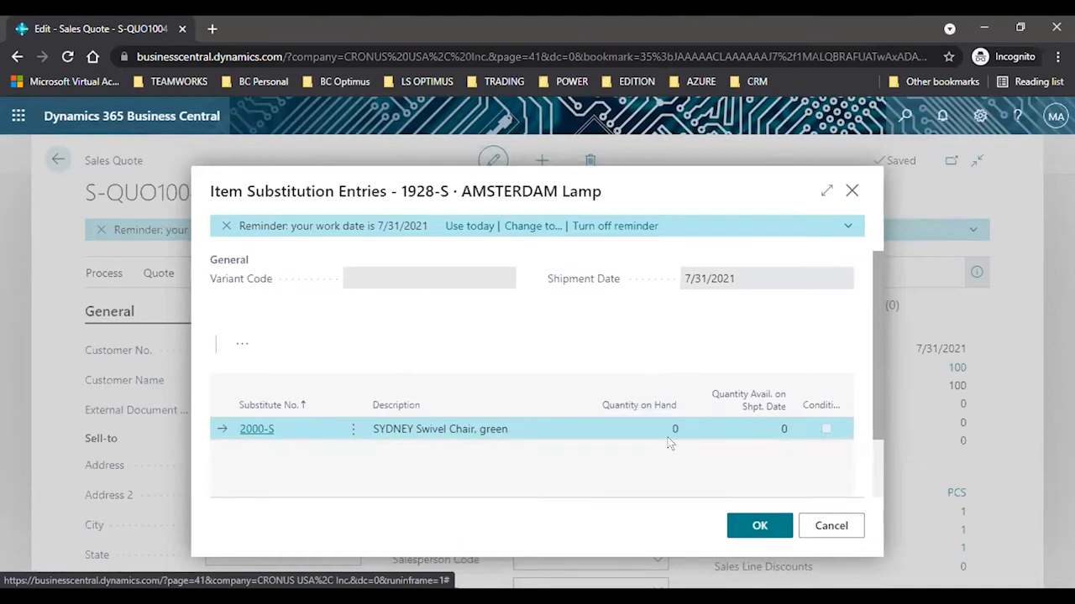
pyautogui.click(829, 525)
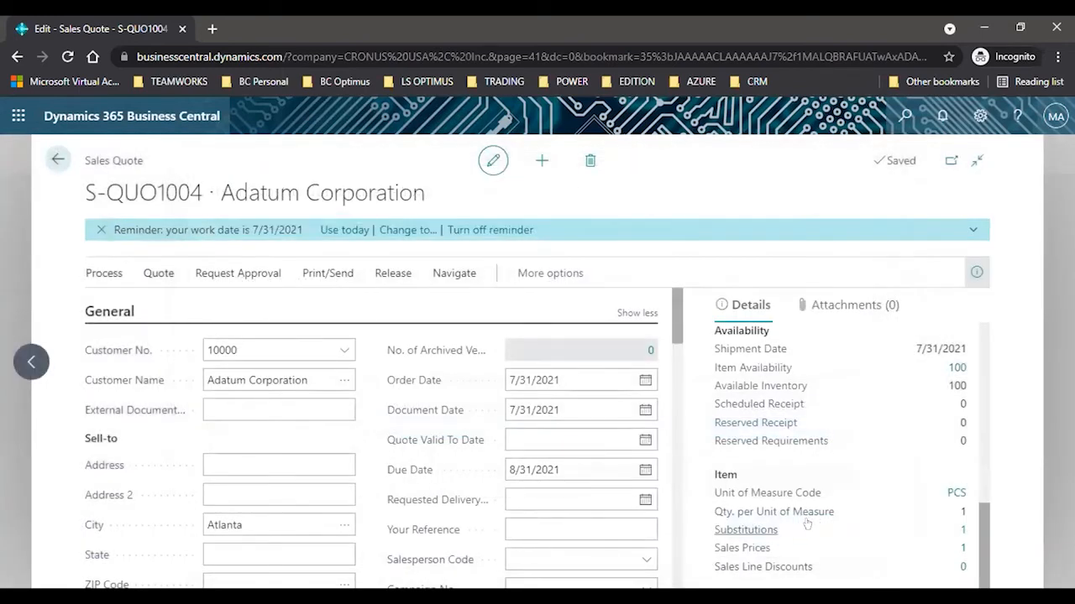
pyautogui.click(961, 549)
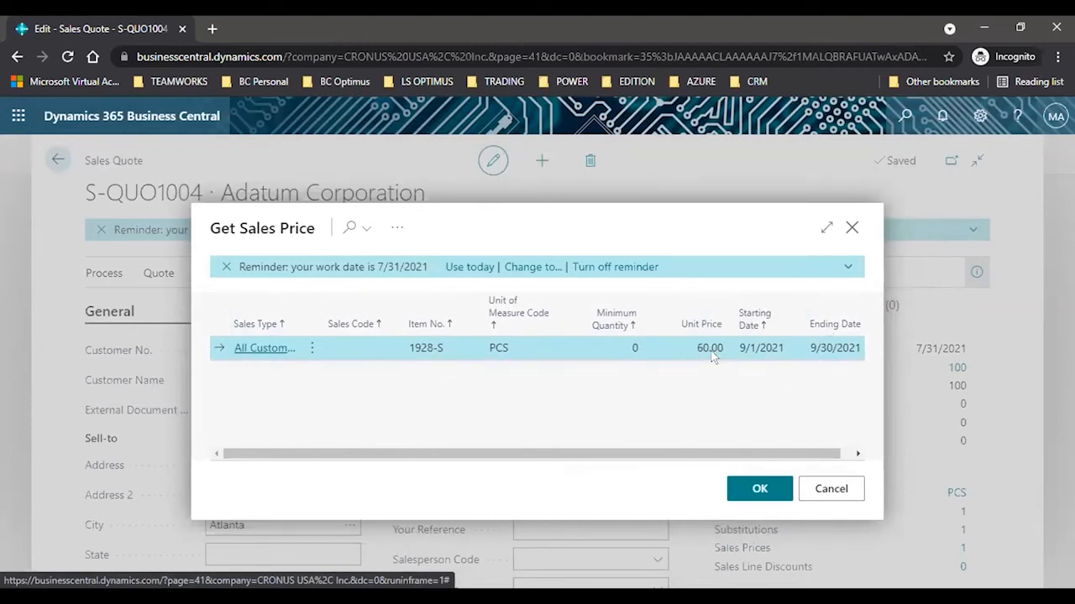
pyautogui.click(830, 487)
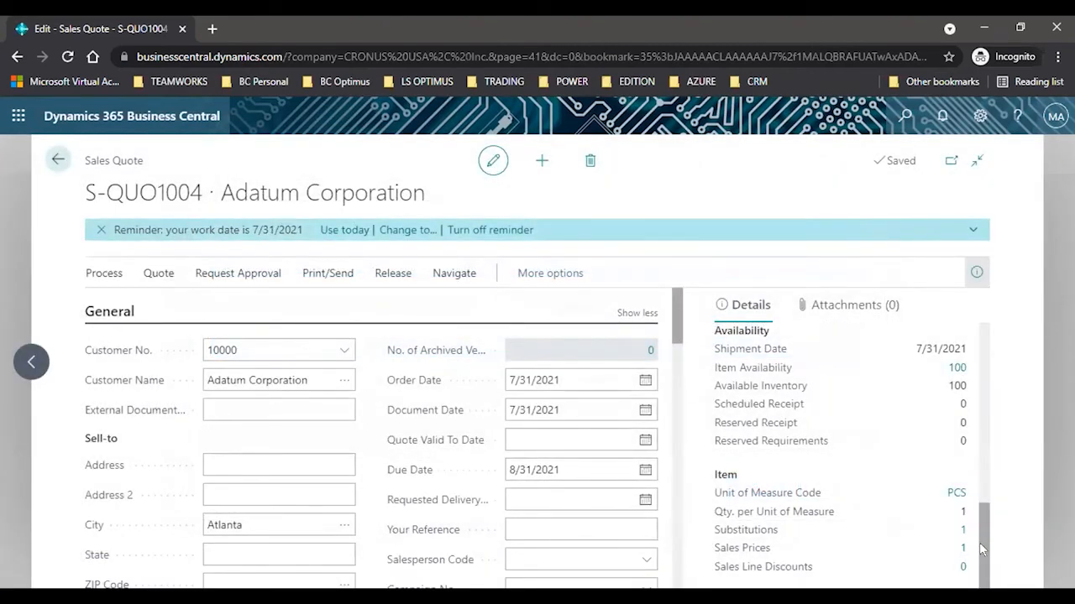
# - Examine the AMSTERDAM Lamp quote line's quantity and unit price alongside the sales history, availability and item details
pyautogui.scroll(10, 982, 542)
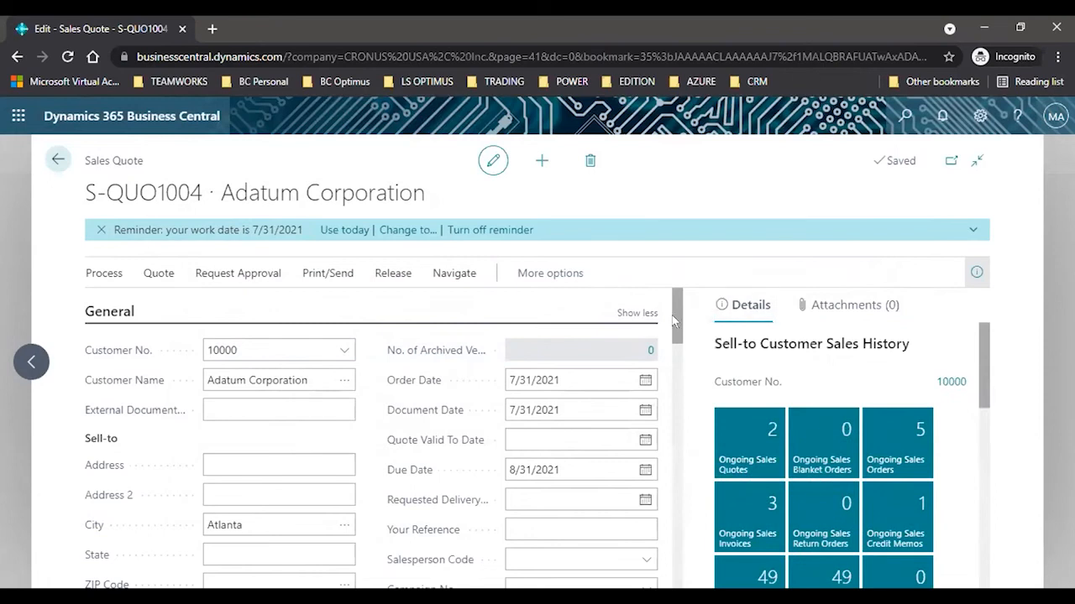
pyautogui.moveTo(676, 331); pyautogui.dragTo(660, 433)
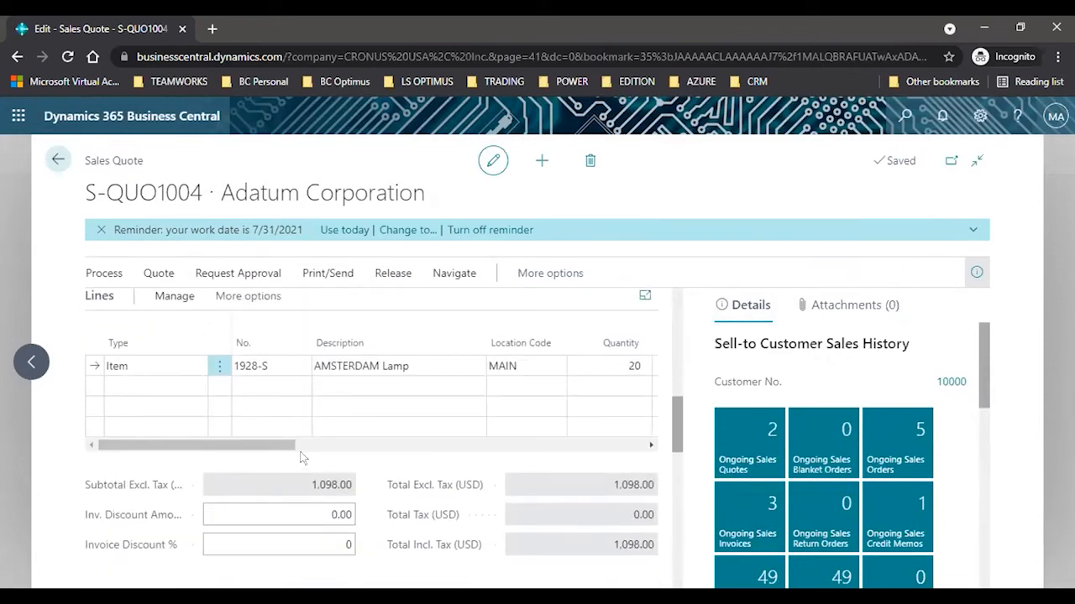
pyautogui.moveTo(291, 445); pyautogui.dragTo(372, 445)
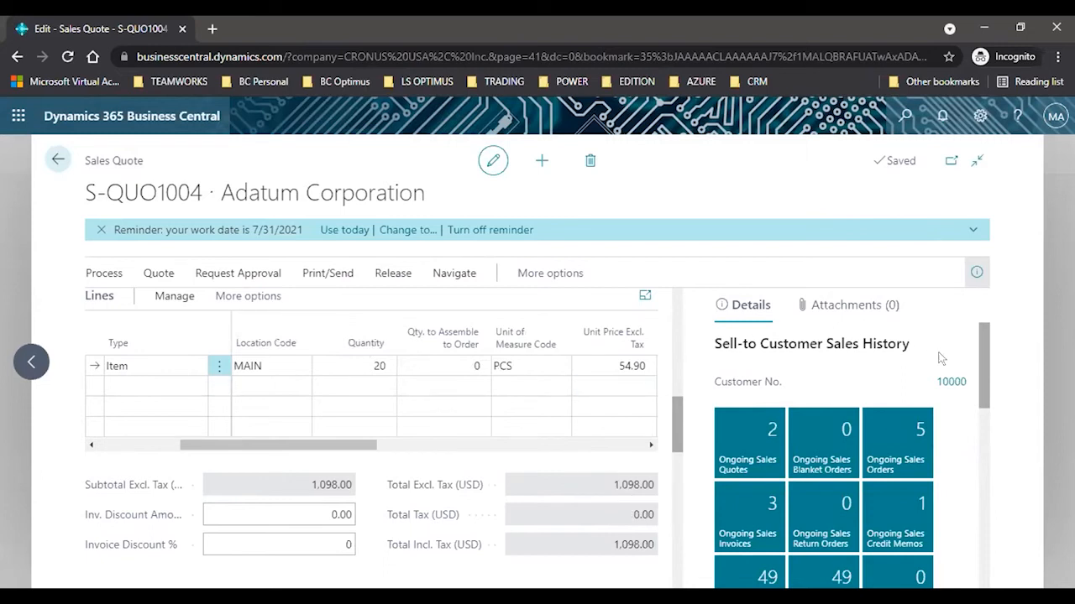
pyautogui.moveTo(979, 359); pyautogui.dragTo(1015, 535)
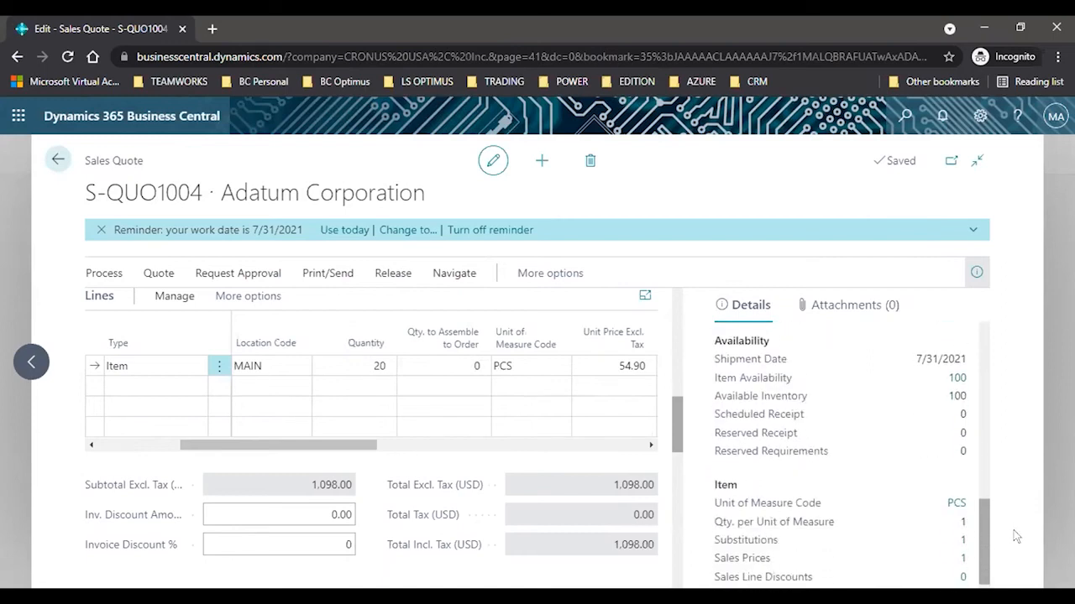
pyautogui.moveTo(1016, 536); pyautogui.dragTo(1016, 531)
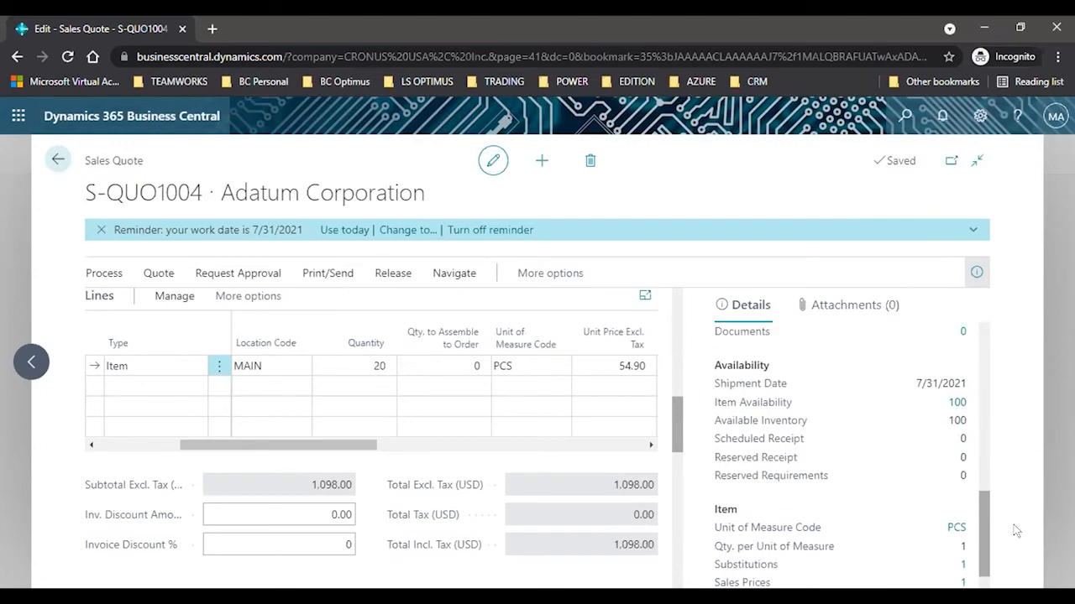
pyautogui.moveTo(1016, 530); pyautogui.dragTo(989, 347)
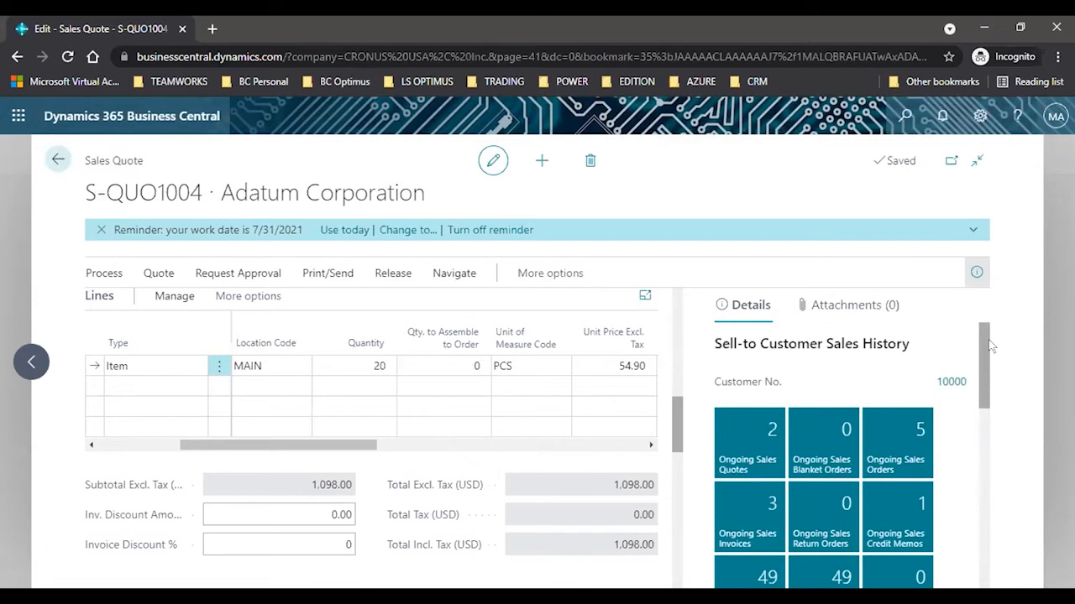
# - Dismiss the work date reminder, start an email draft for sending the sales quote, and view its message
pyautogui.click(98, 230)
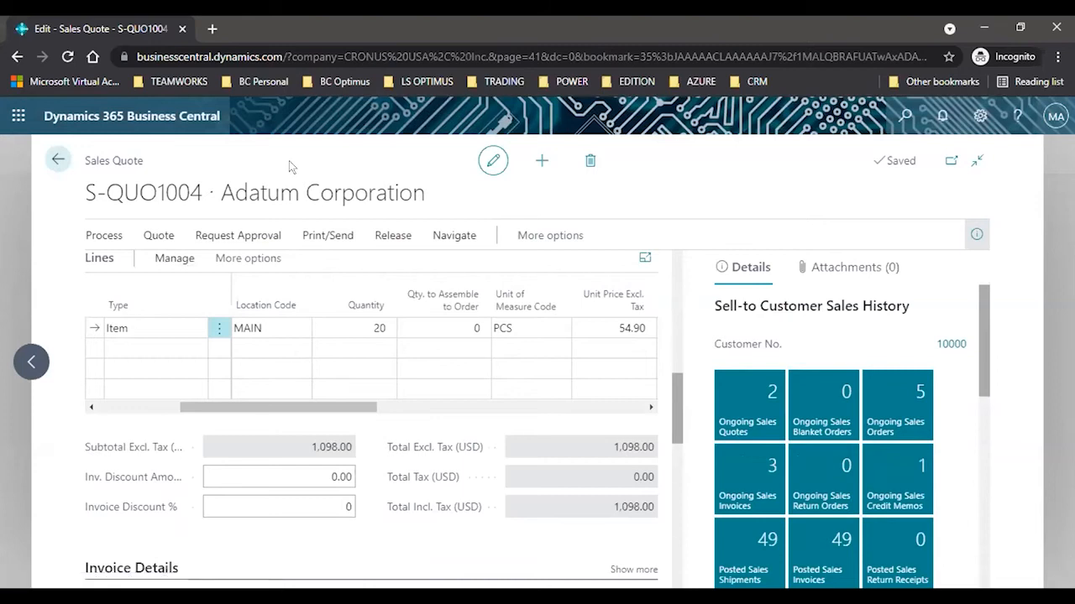
pyautogui.click(103, 236)
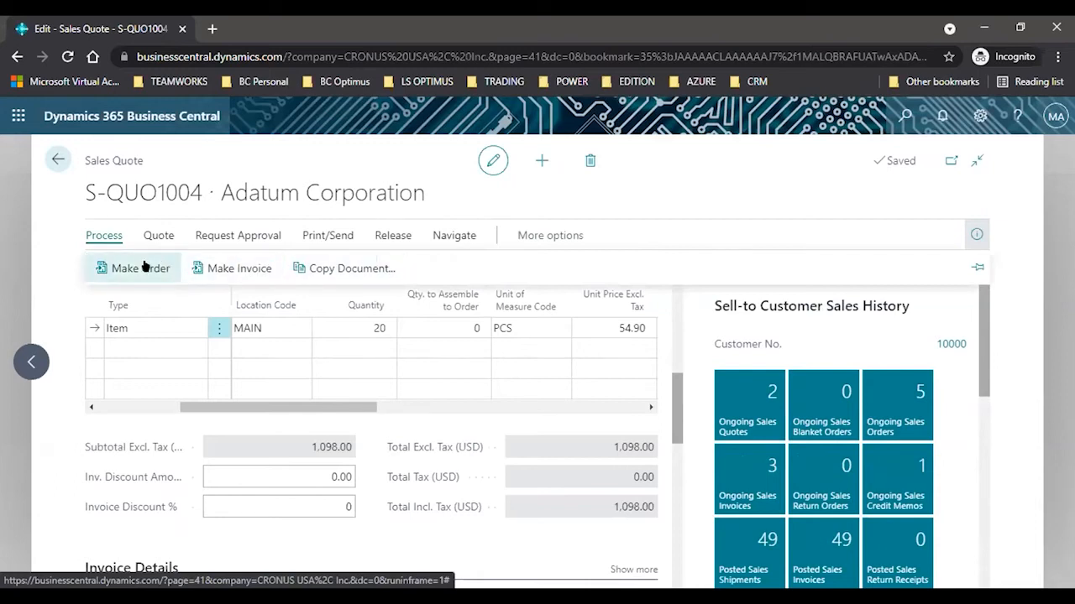
pyautogui.click(316, 237)
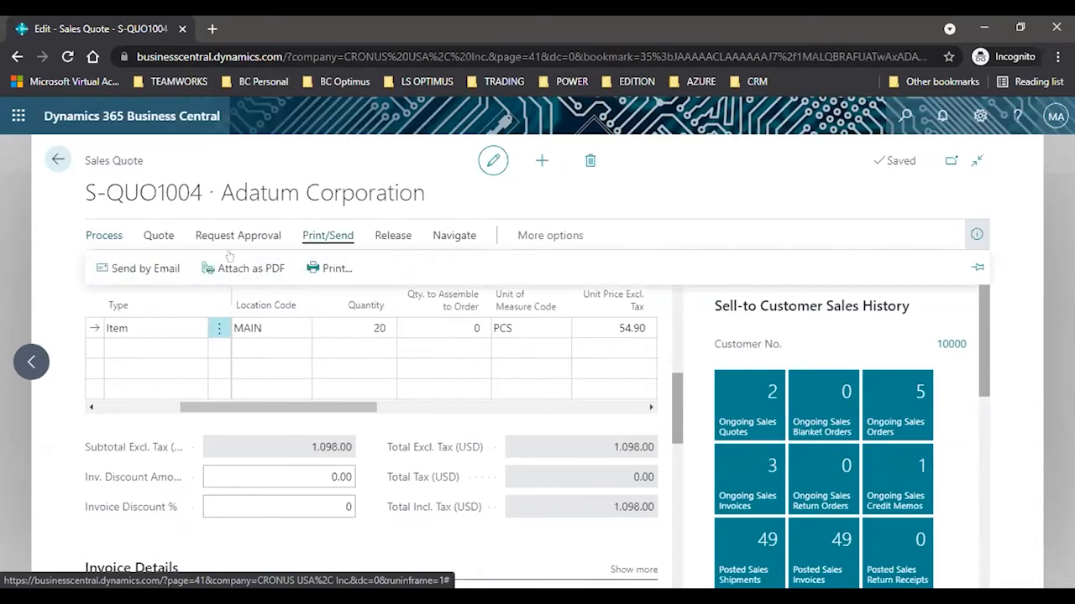
pyautogui.click(141, 258)
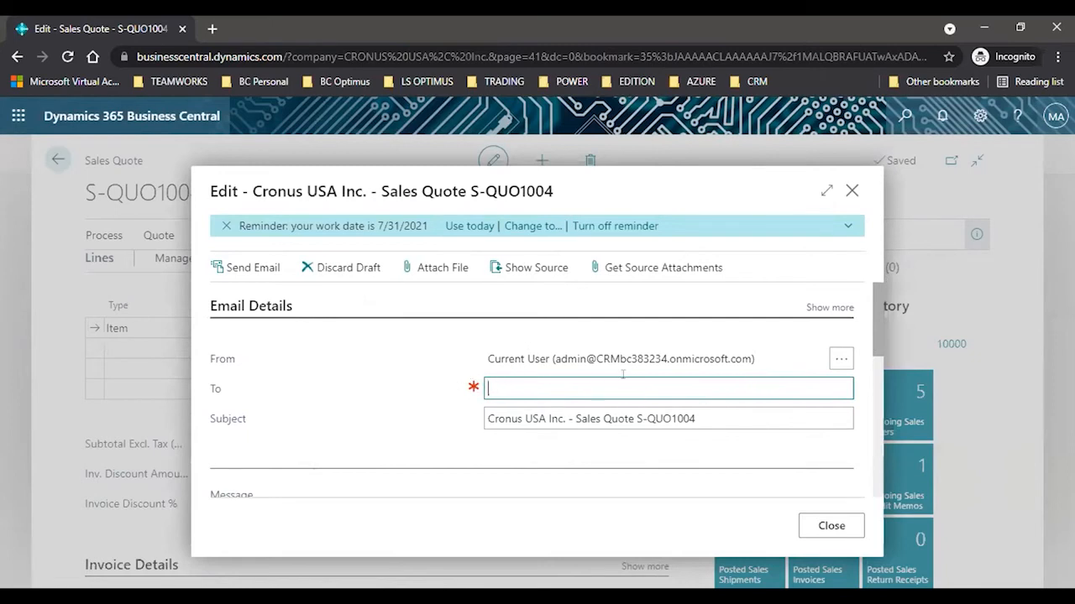
pyautogui.scroll(-1, 874, 326)
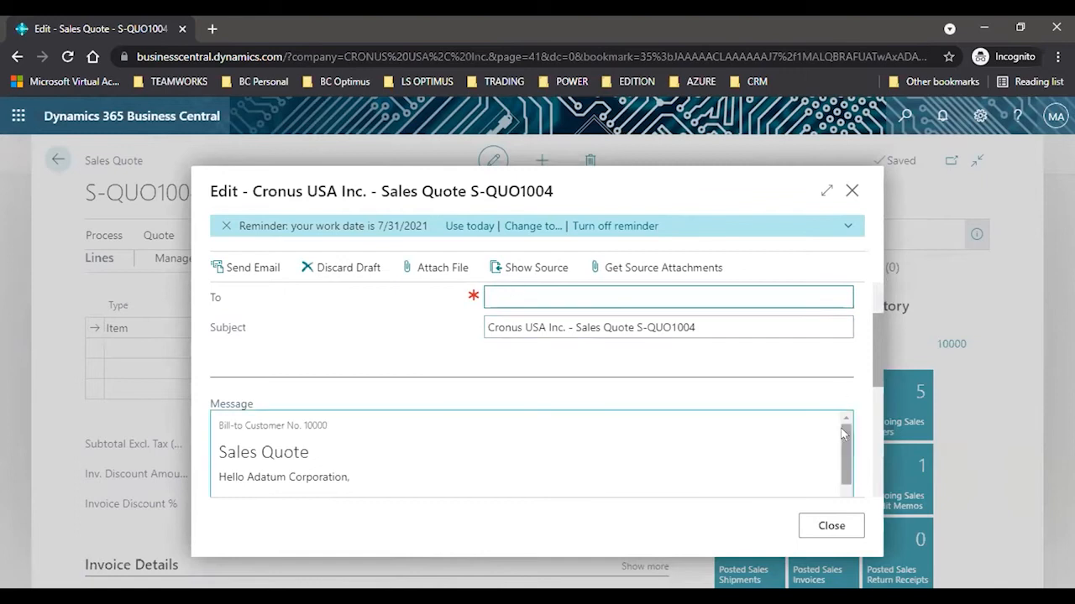
# - Enlarge the email draft and read through the sales quote message, including the sentence on the payment discount
pyautogui.click(826, 191)
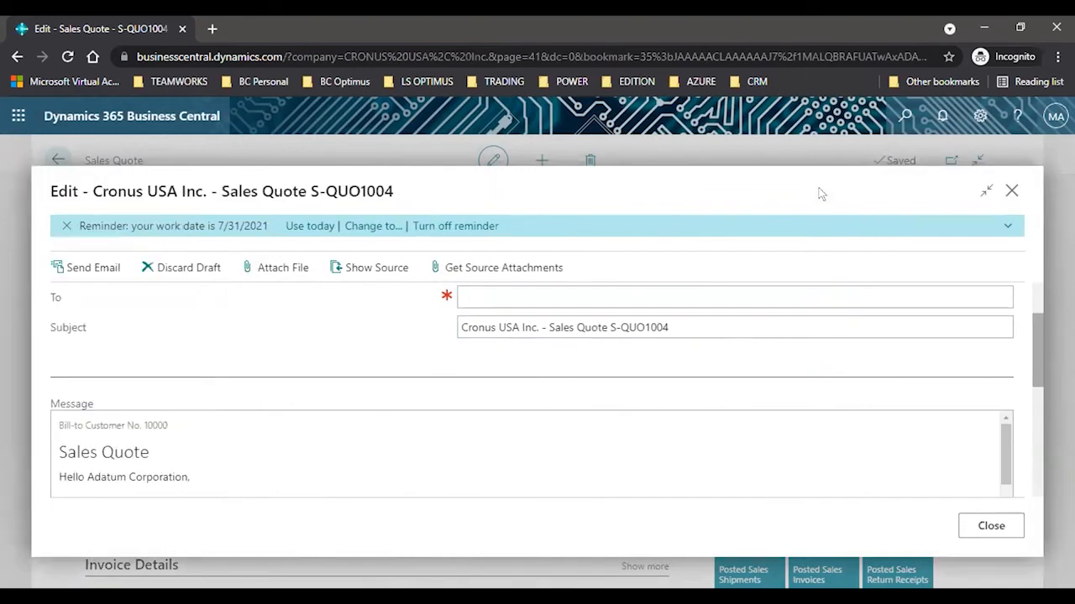
pyautogui.moveTo(1037, 361); pyautogui.dragTo(1037, 412)
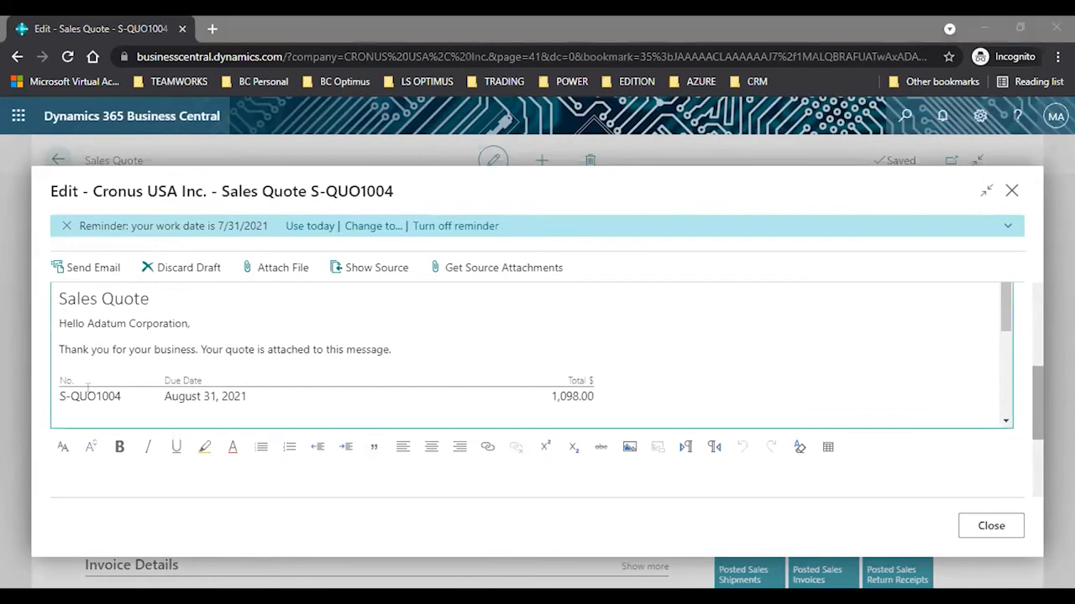
pyautogui.moveTo(1001, 313); pyautogui.dragTo(1003, 344)
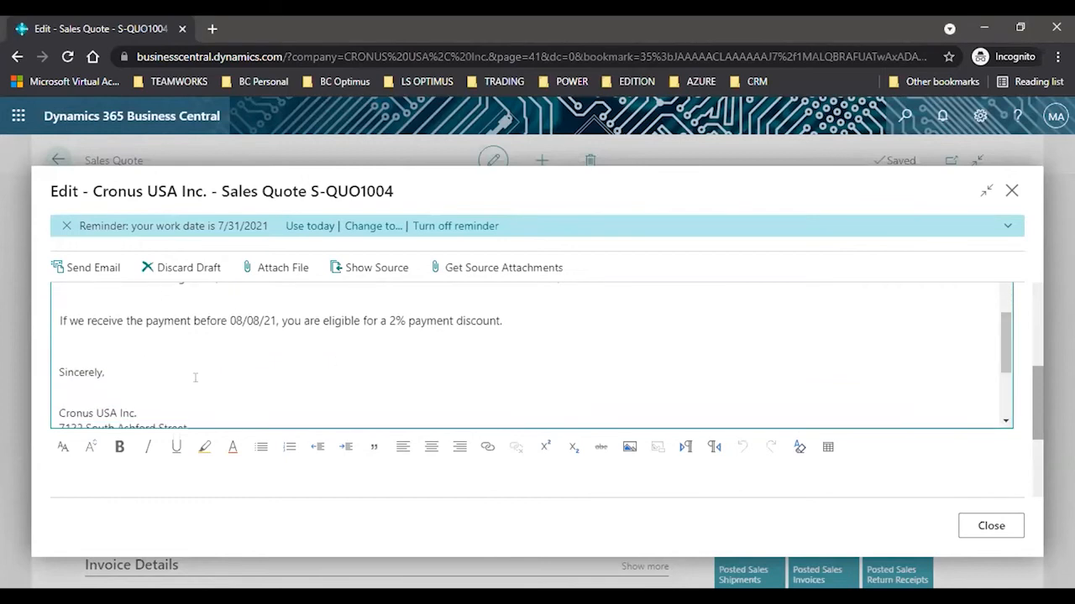
pyautogui.moveTo(67, 321); pyautogui.dragTo(285, 336)
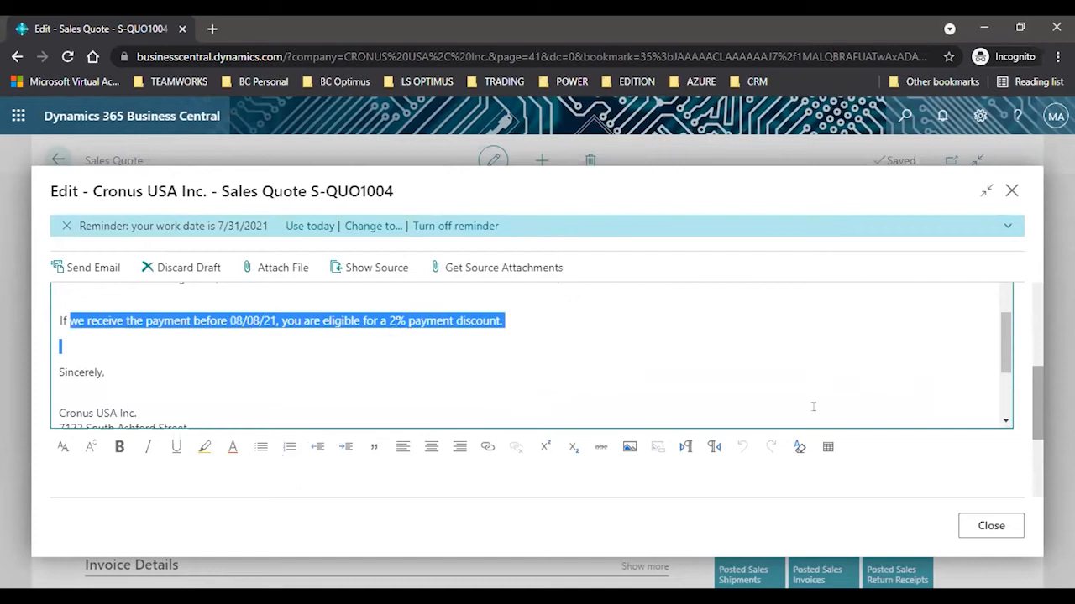
pyautogui.moveTo(1004, 362); pyautogui.dragTo(1004, 286)
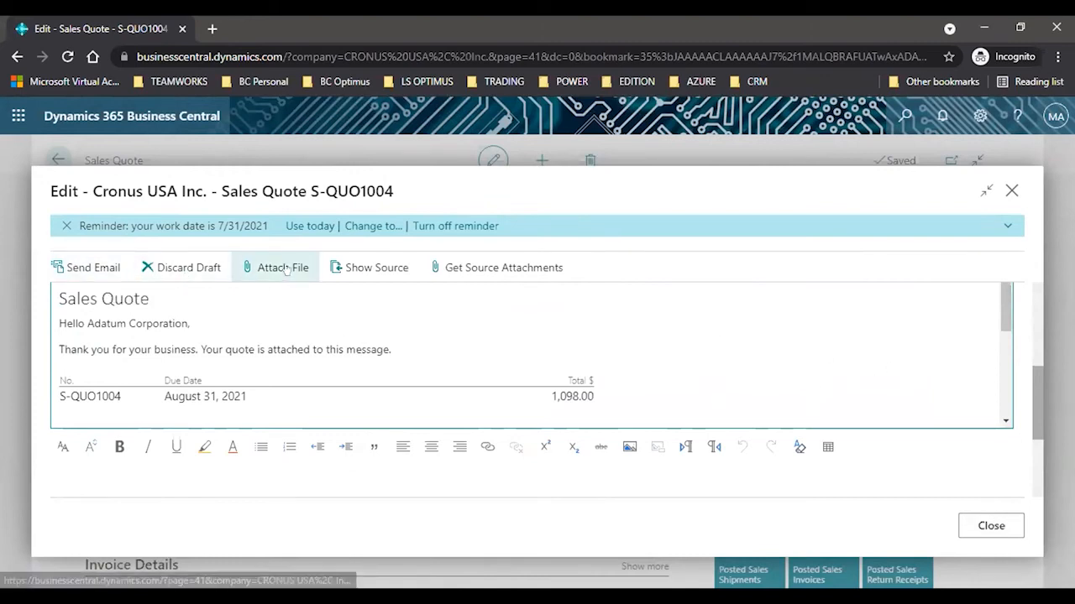
# - View the email's related source records, cancel out, and close the email, keeping it as a draft in the Email Outbox
pyautogui.click(362, 267)
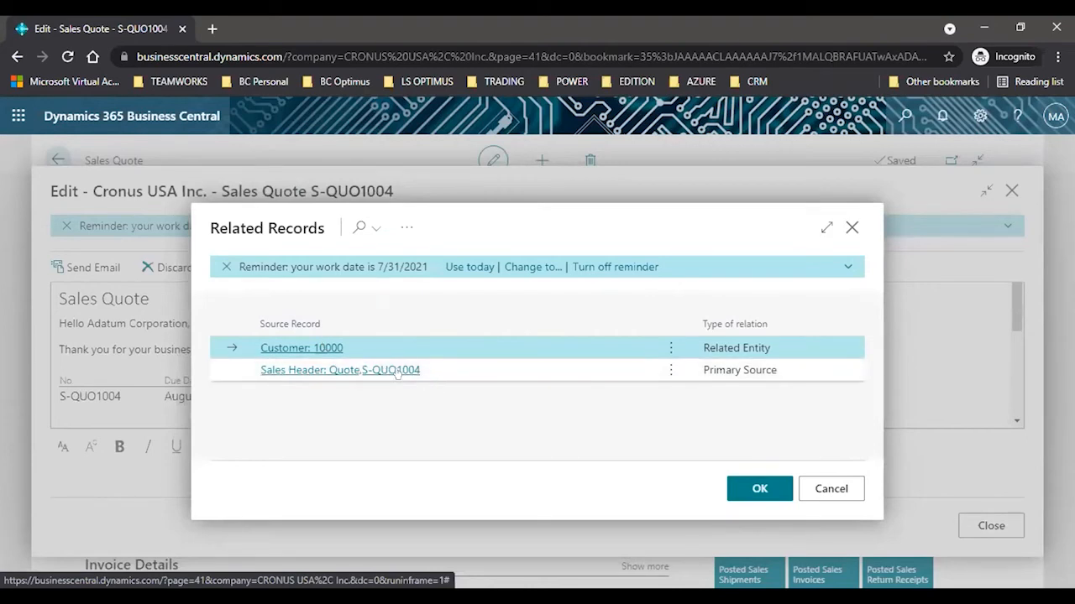
pyautogui.click(819, 487)
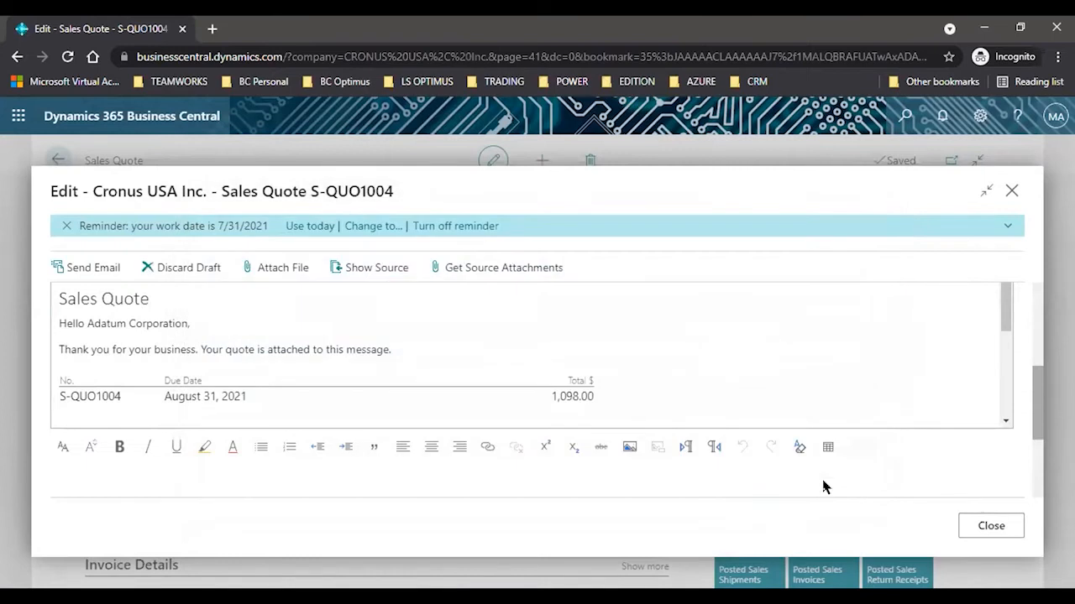
pyautogui.click(972, 523)
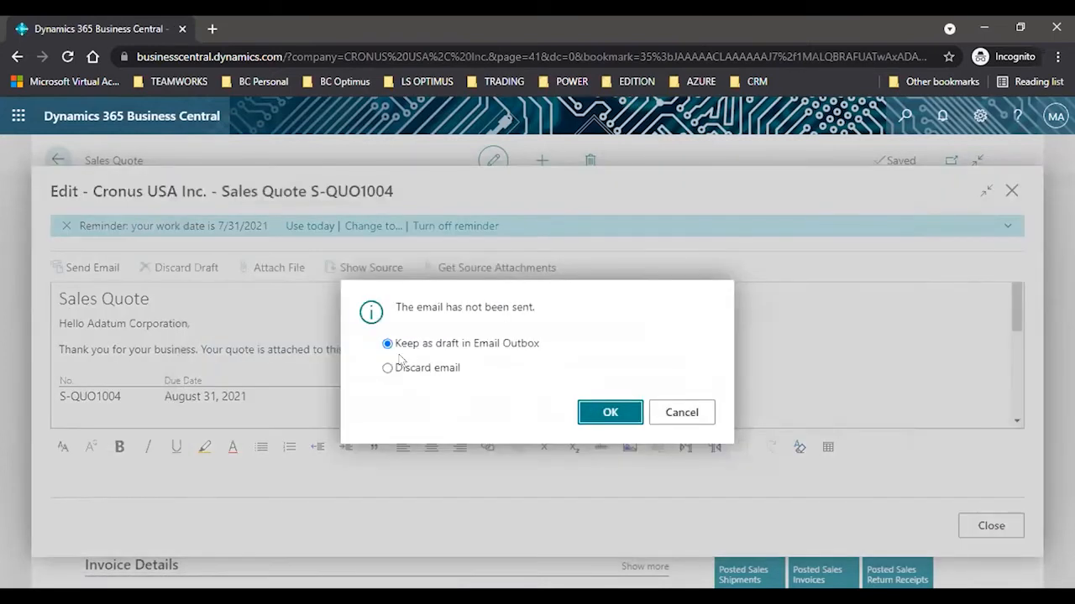
pyautogui.click(604, 409)
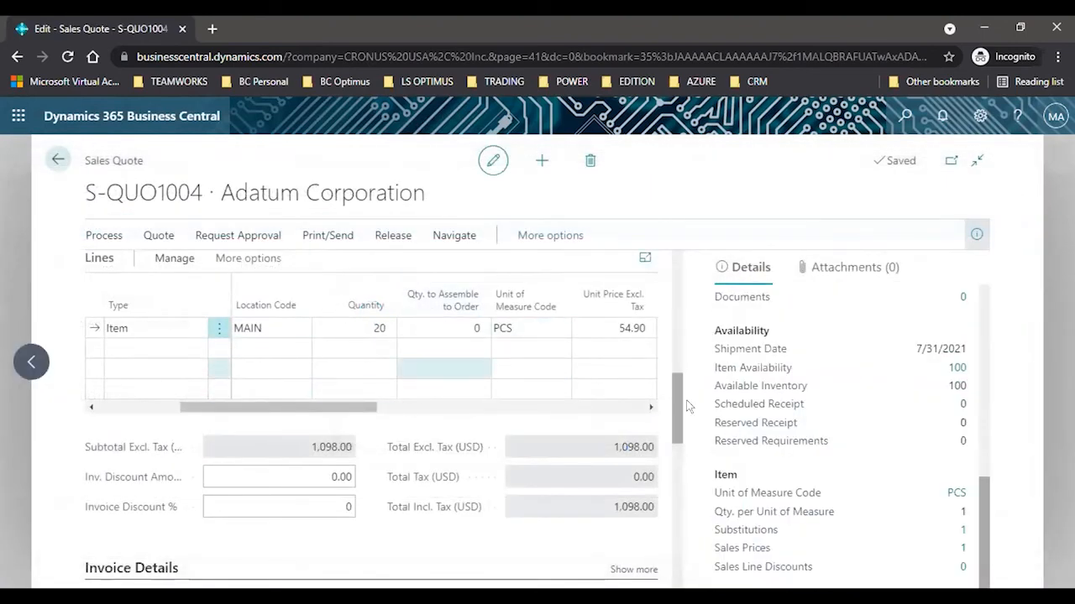
# - Look over the quote's print and send options and the sell-to customer's sales history figures
pyautogui.moveTo(677, 360); pyautogui.dragTo(664, 240)
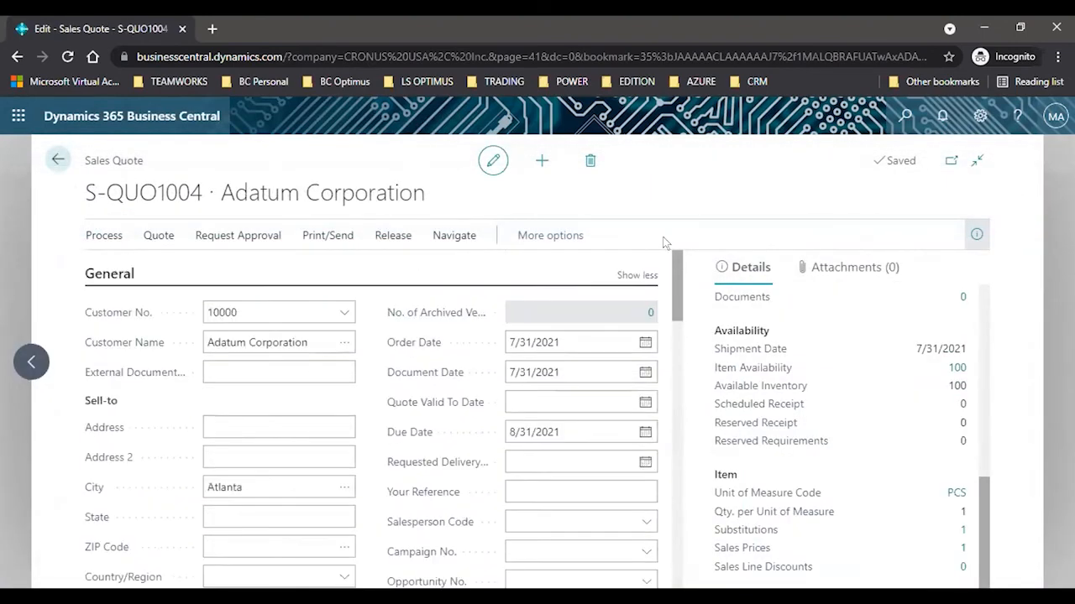
pyautogui.click(326, 236)
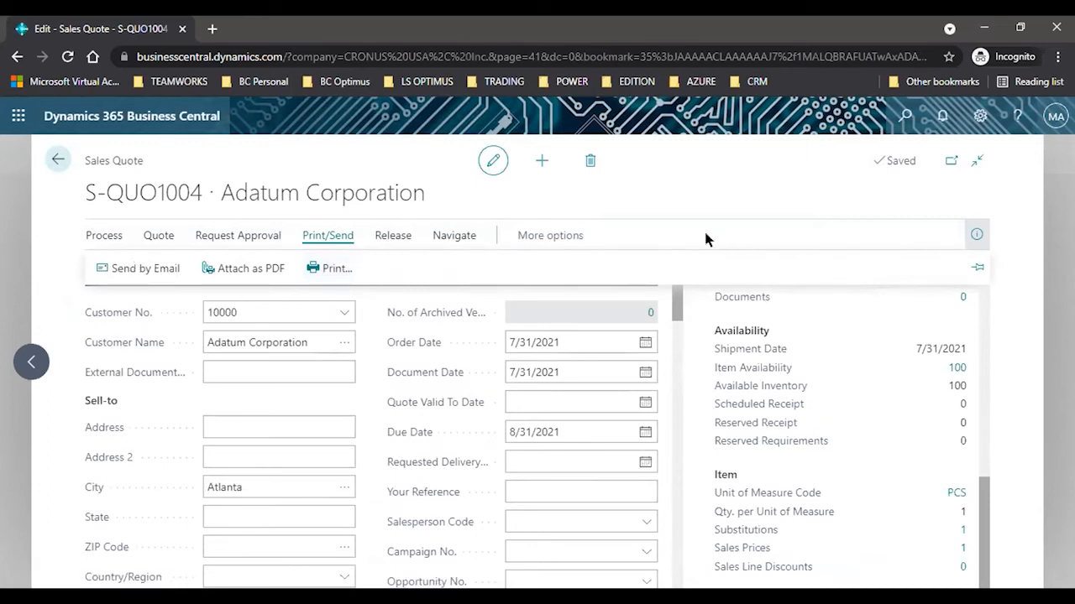
pyautogui.click(979, 489)
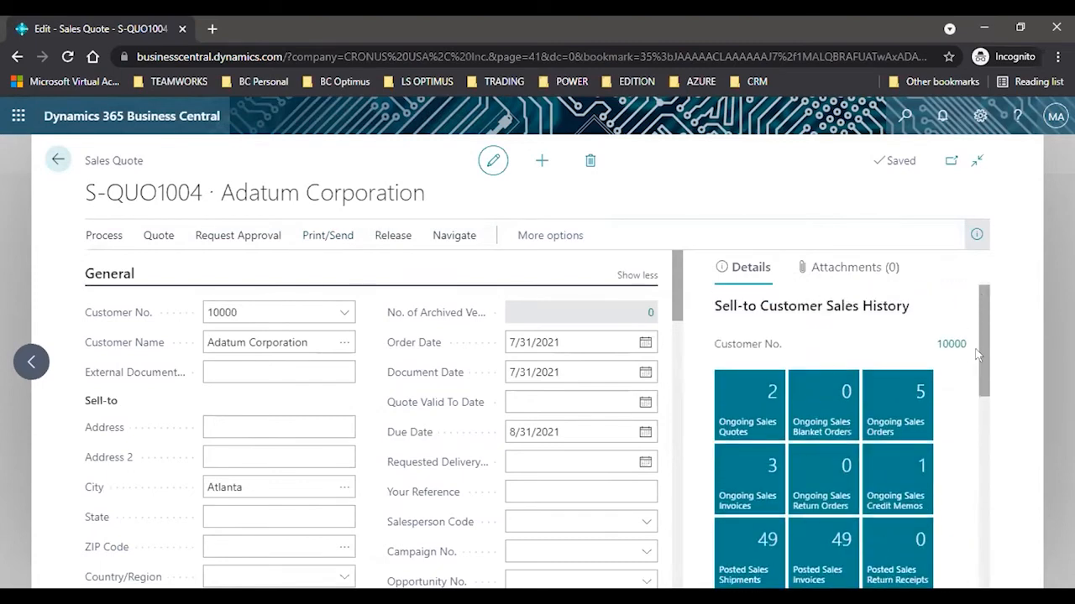
pyautogui.moveTo(978, 351); pyautogui.dragTo(979, 370)
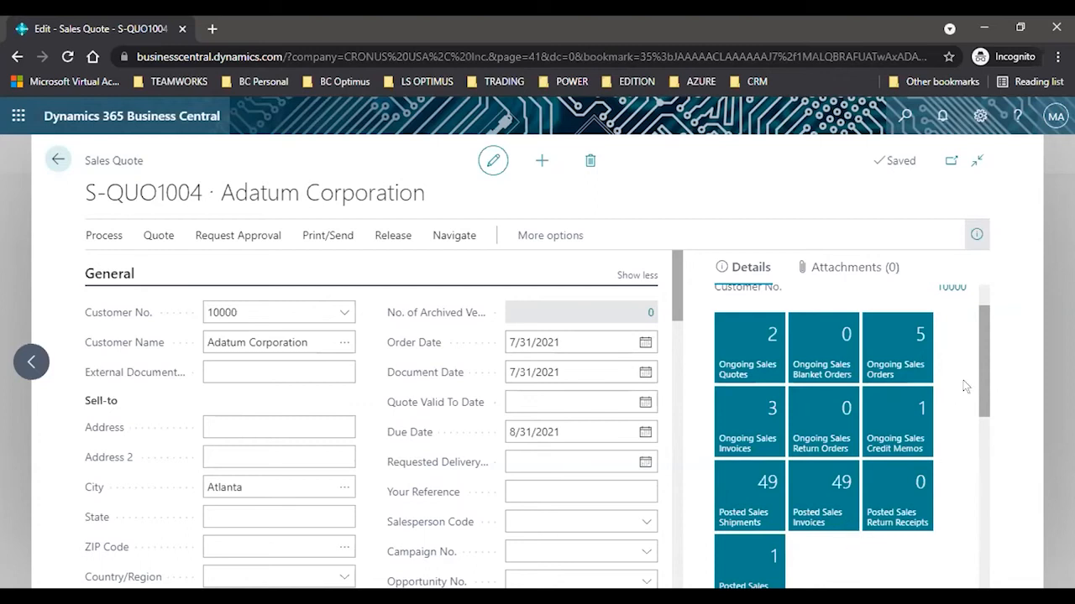
pyautogui.moveTo(979, 376)
pyautogui.mouseDown()
pyautogui.moveTo(981, 401)
pyautogui.moveTo(980, 388)
pyautogui.mouseUp()
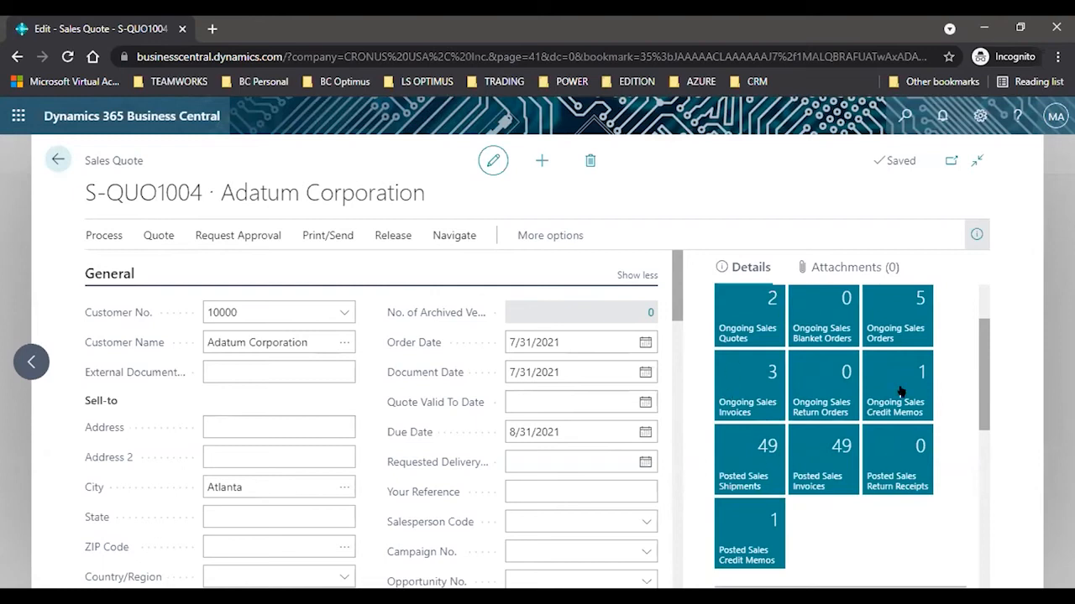
pyautogui.scroll(1, 977, 397)
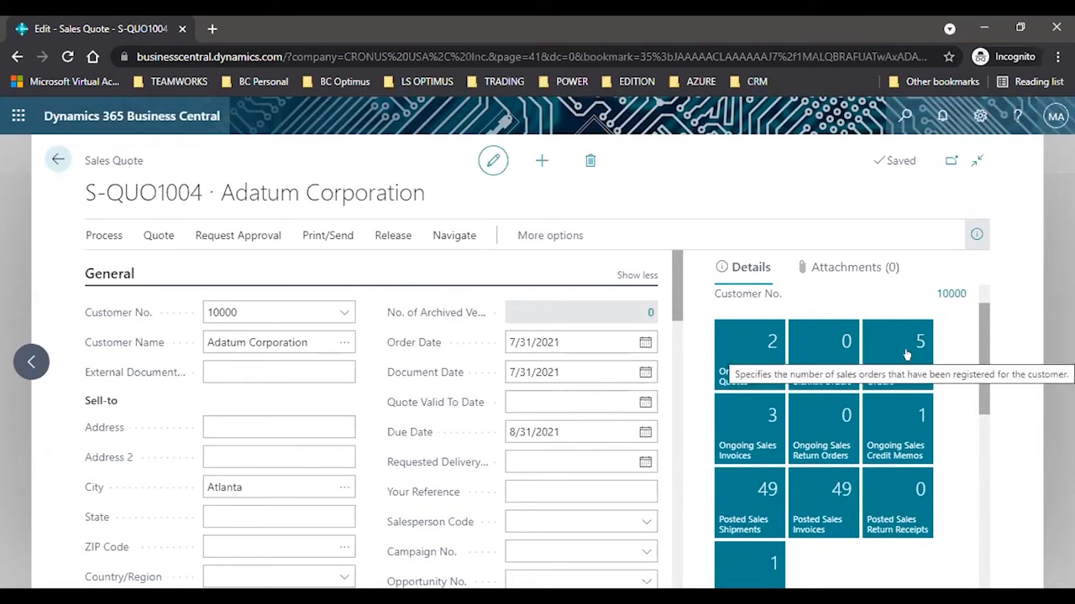
# - View the customer's ongoing sales orders with the No. column widened to show full numbers, and return to the quote
pyautogui.click(907, 354)
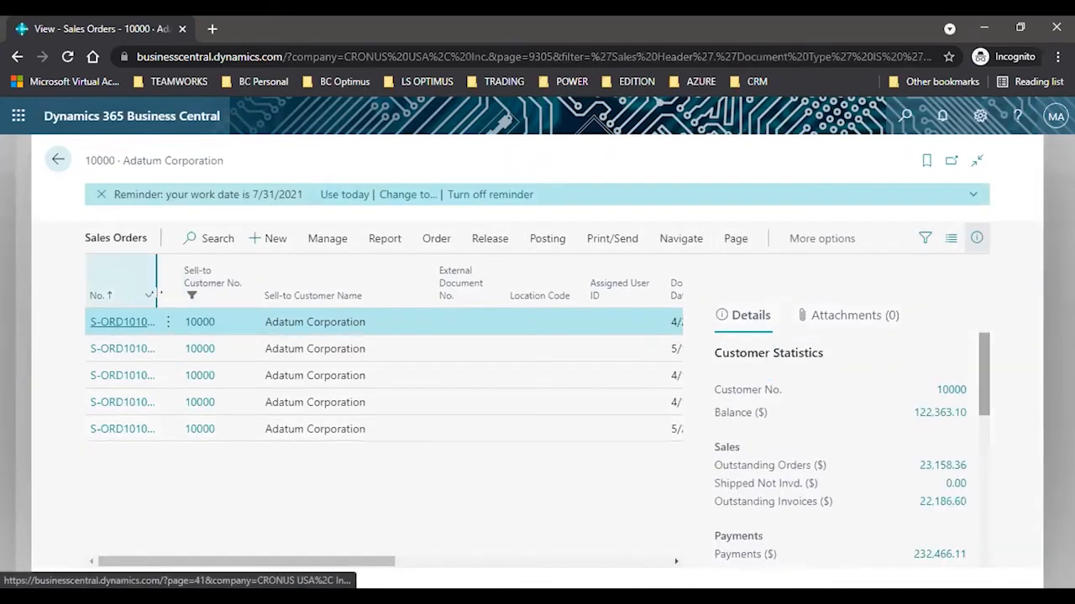
pyautogui.doubleClick(157, 290)
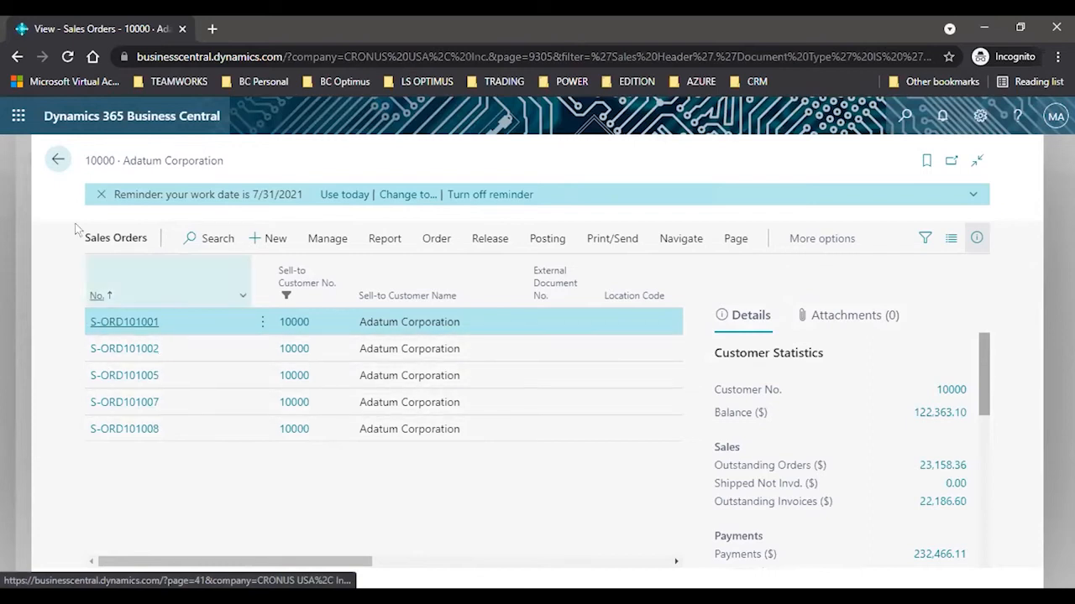
pyautogui.click(57, 158)
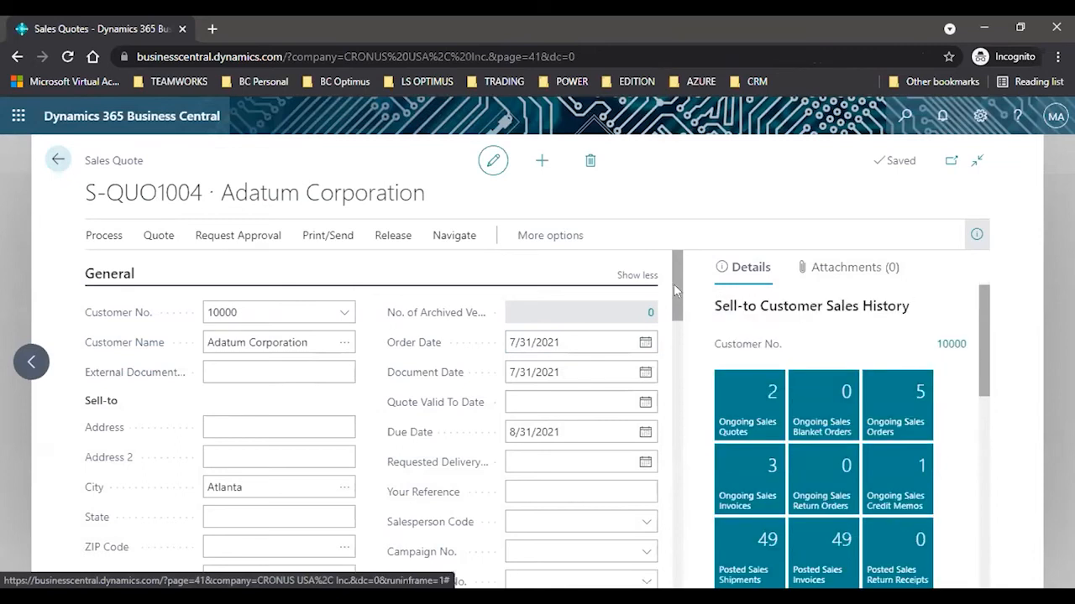
# - Convert the Adatum Corporation sales quote to a sales order and open the new order
pyautogui.click(104, 235)
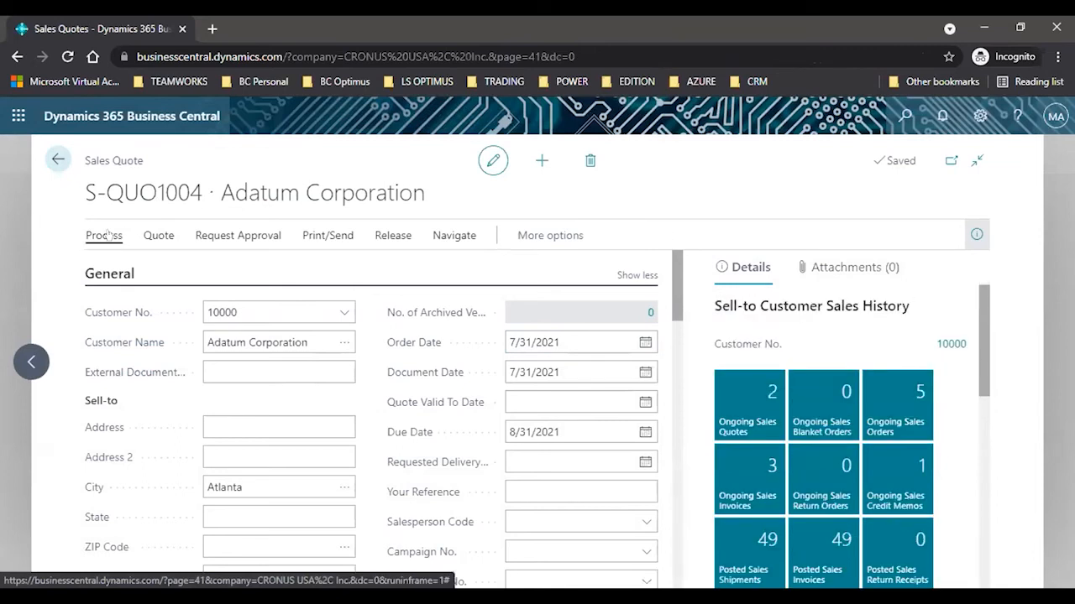
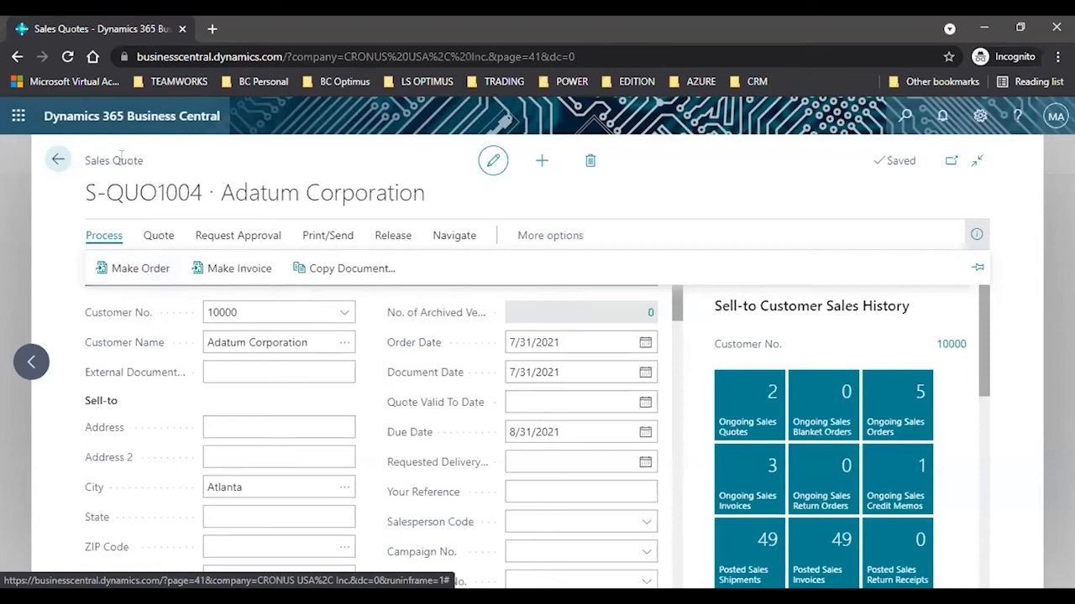
pyautogui.click(136, 267)
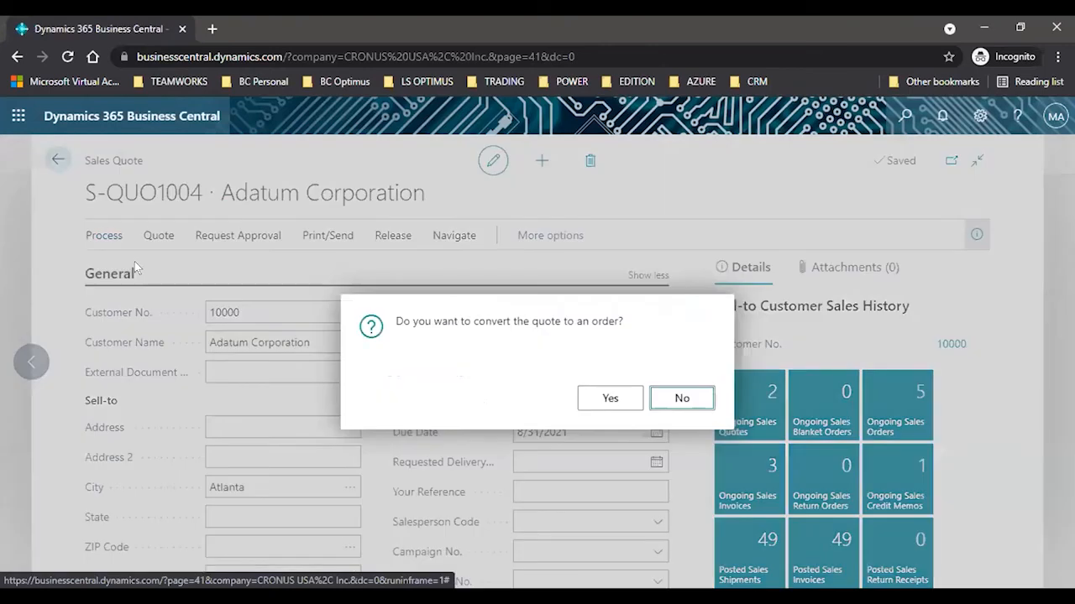
pyautogui.click(591, 398)
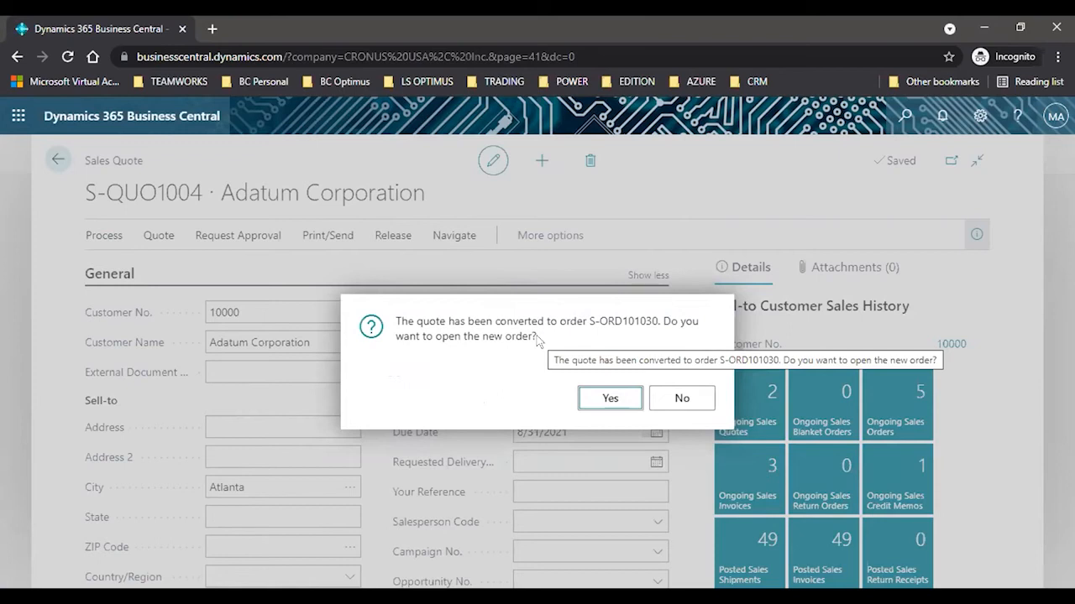
pyautogui.click(609, 398)
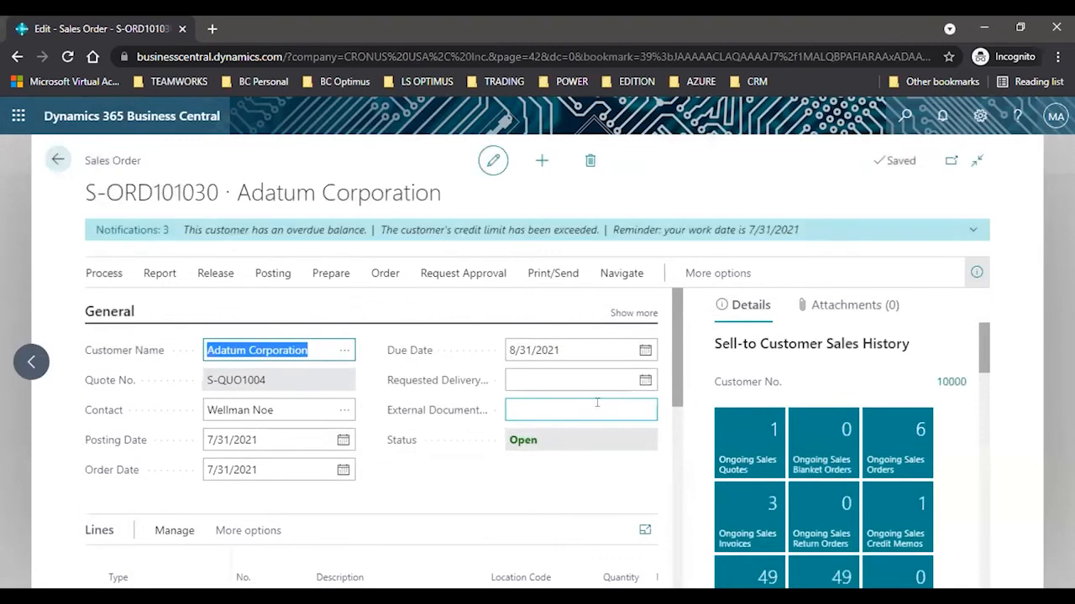
# - Examine the new sales order's general details and its AMSTERDAM Lamp line, including the shipment and planned delivery dates
pyautogui.moveTo(672, 327)
pyautogui.mouseDown()
pyautogui.moveTo(683, 395)
pyautogui.moveTo(679, 326)
pyautogui.mouseUp()
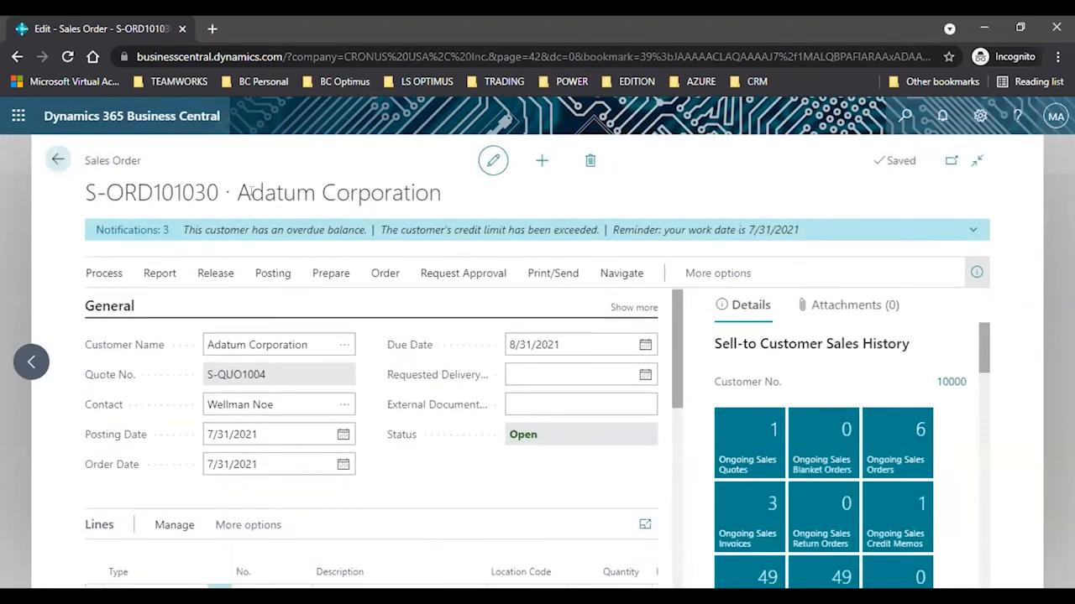
pyautogui.moveTo(140, 159); pyautogui.dragTo(84, 167)
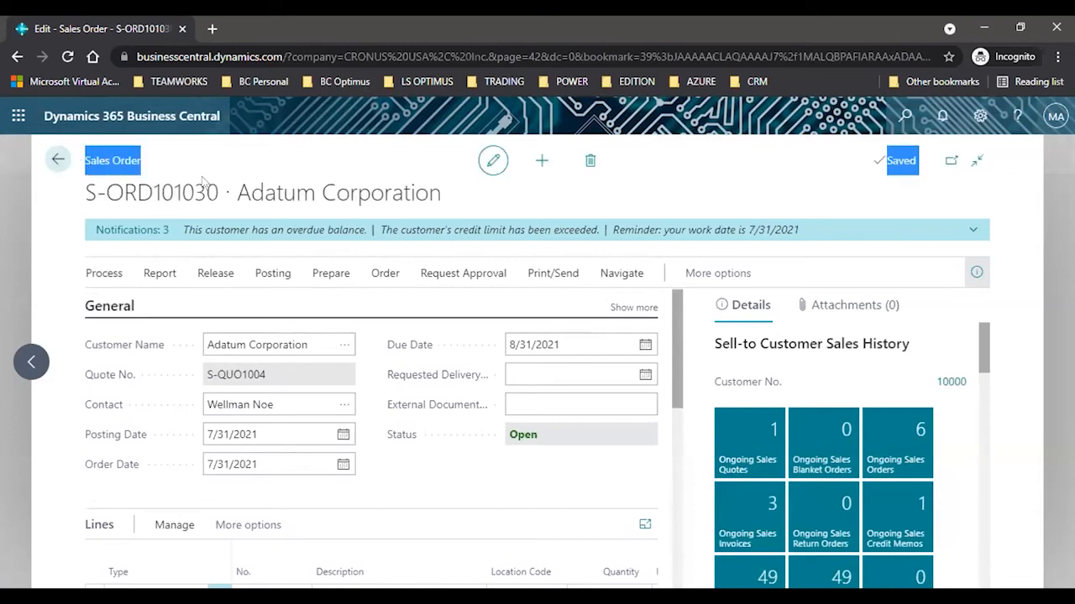
pyautogui.click(621, 185)
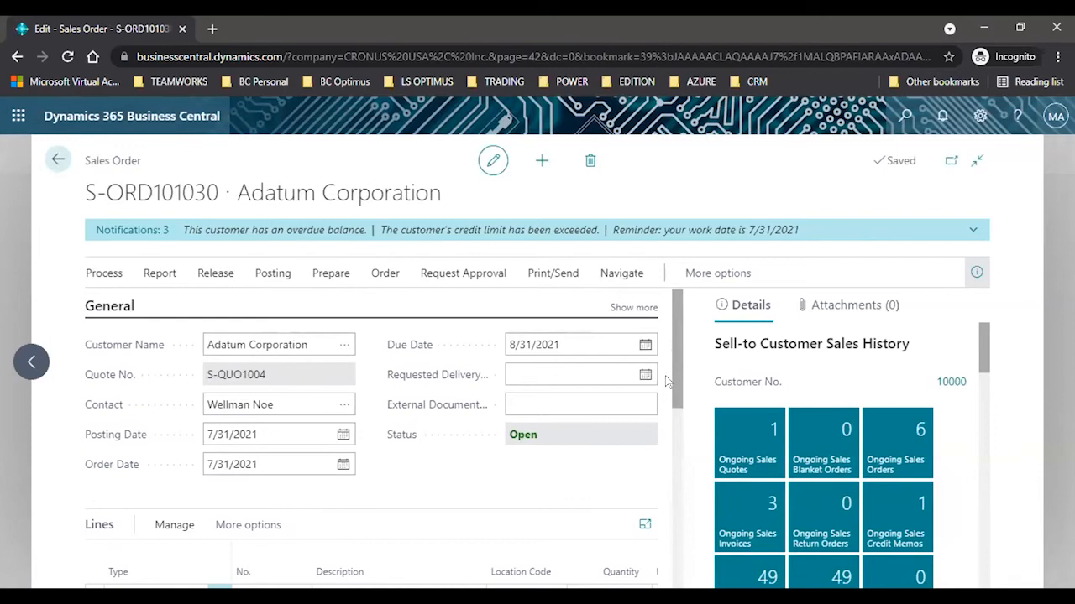
pyautogui.scroll(-2, 665, 375)
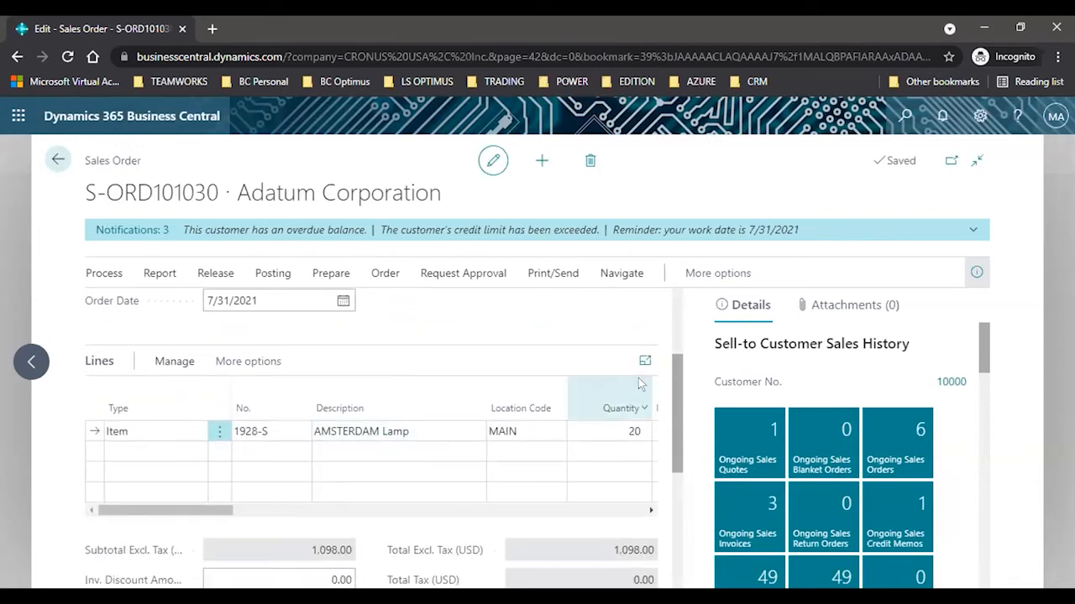
pyautogui.moveTo(676, 386); pyautogui.dragTo(676, 323)
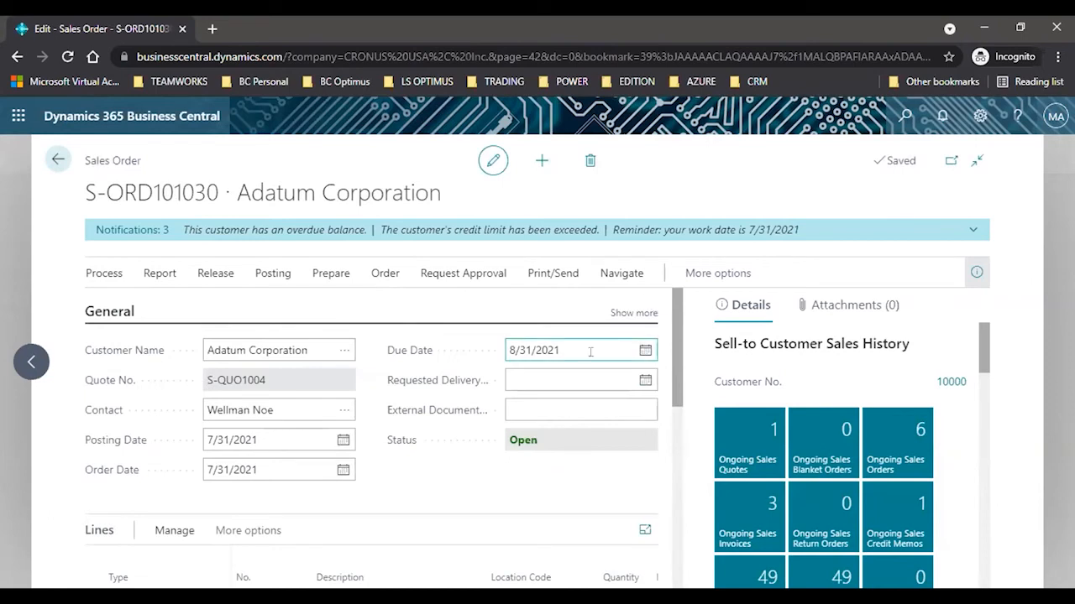
pyautogui.moveTo(672, 366); pyautogui.dragTo(670, 424)
pyautogui.moveTo(213, 551); pyautogui.dragTo(577, 547)
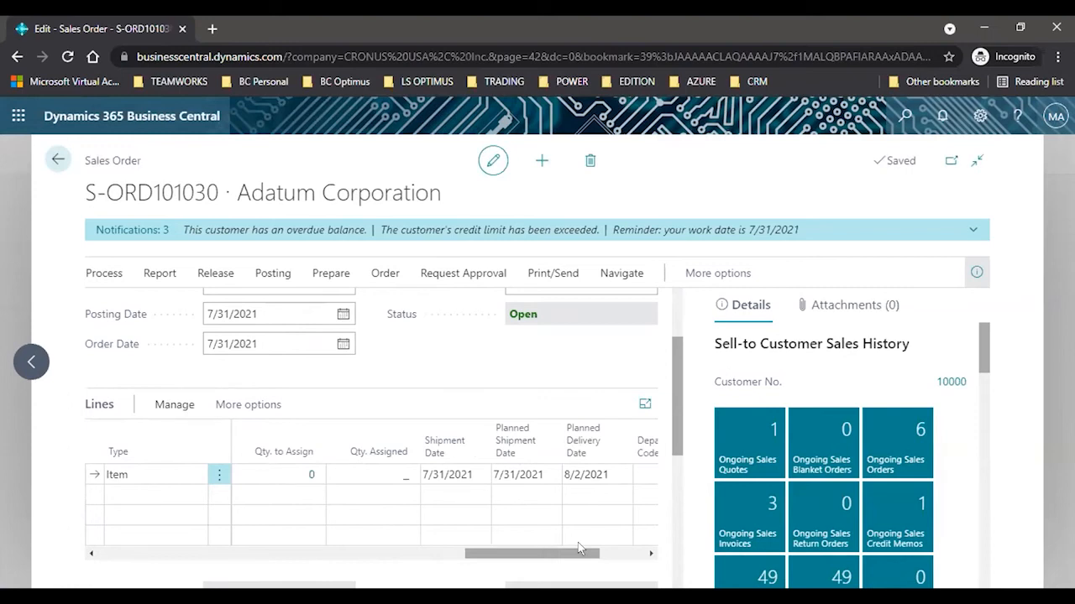
pyautogui.click(450, 473)
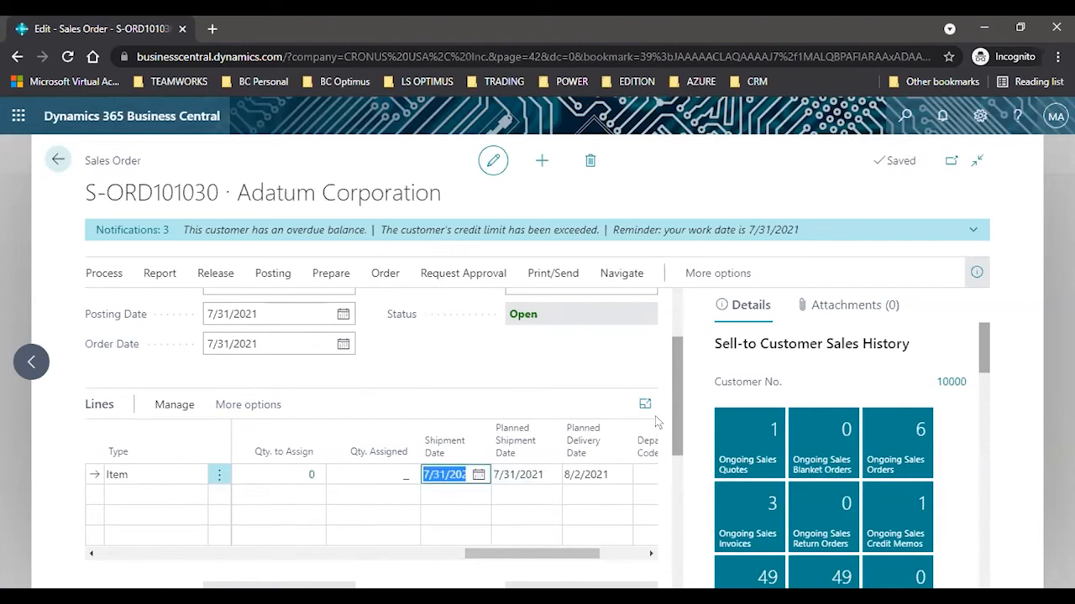
# - Set the sales order's requested delivery date to 9/1/2021 and update the lines with it
pyautogui.moveTo(672, 406); pyautogui.dragTo(677, 319)
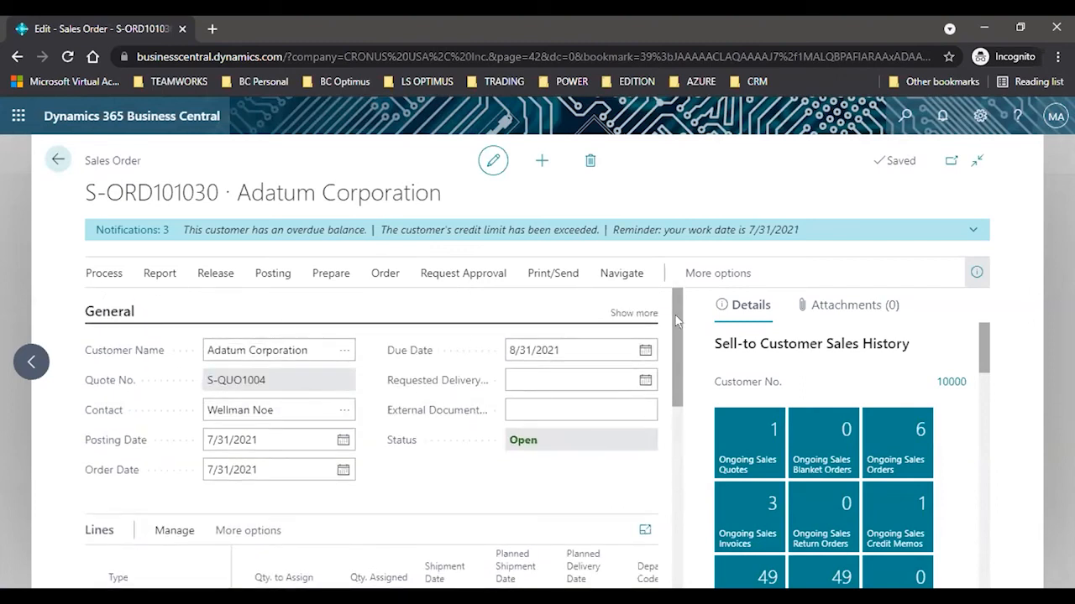
pyautogui.click(645, 381)
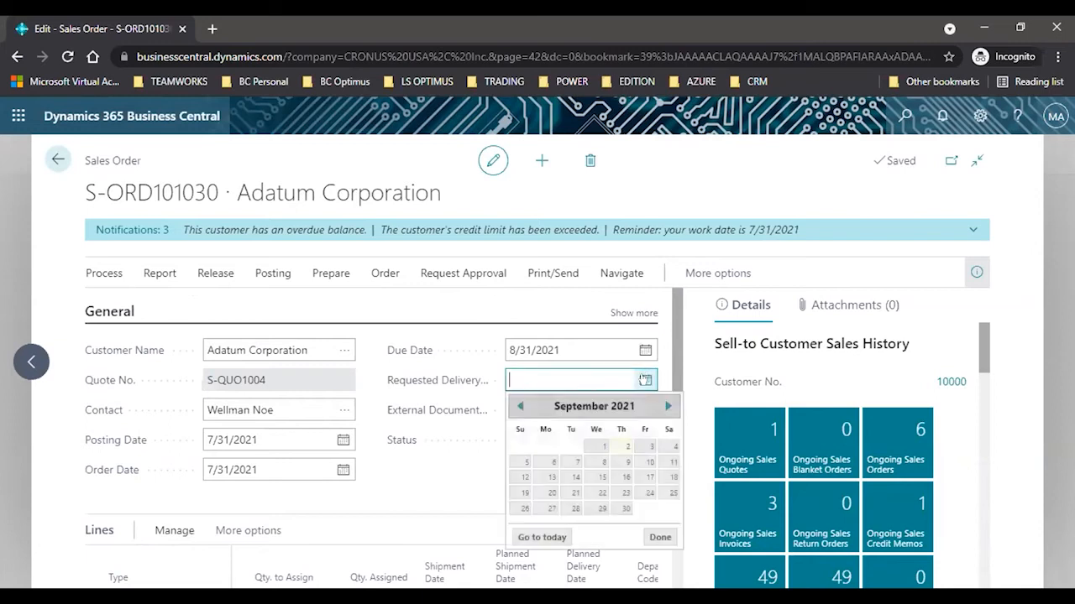
pyautogui.click(593, 445)
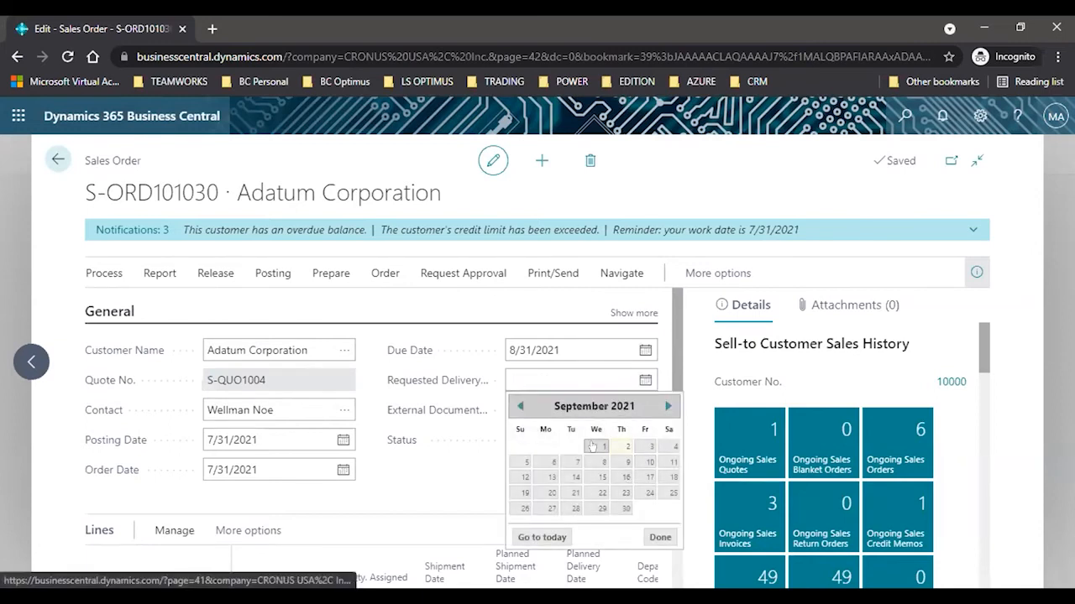
pyautogui.click(550, 458)
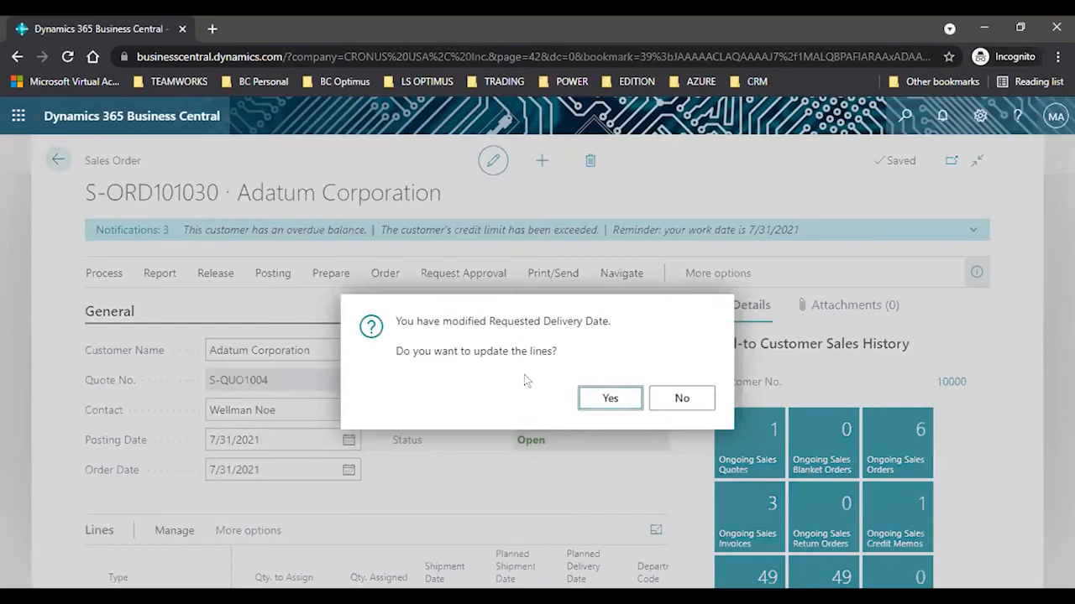
pyautogui.click(625, 398)
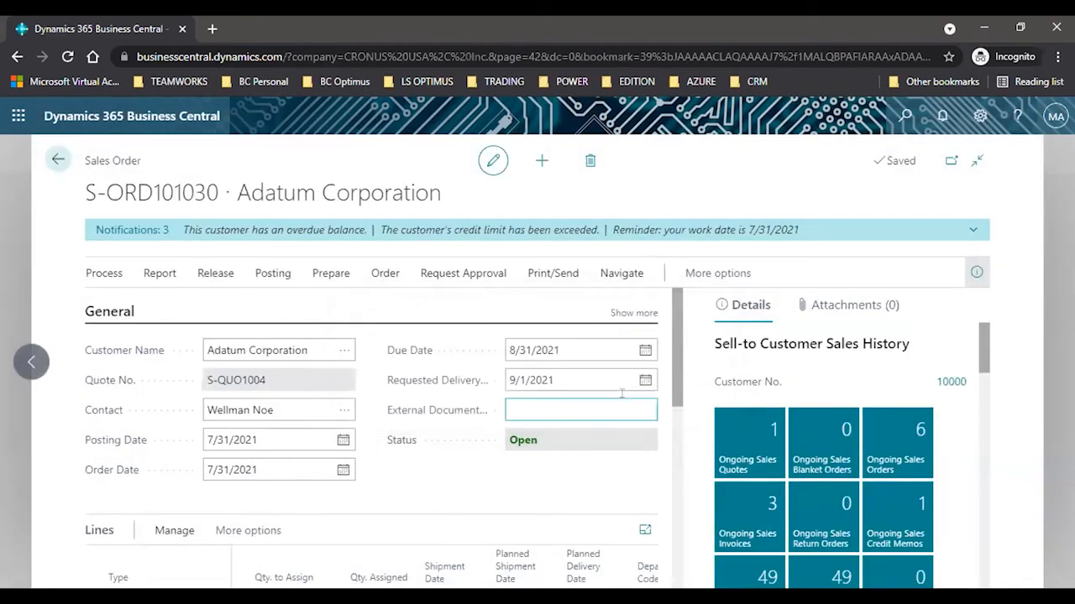
# - Examine the sales order's line dates and totals, the customer's credit details, and the line item's availability and invoicing details
pyautogui.moveTo(676, 380); pyautogui.dragTo(678, 443)
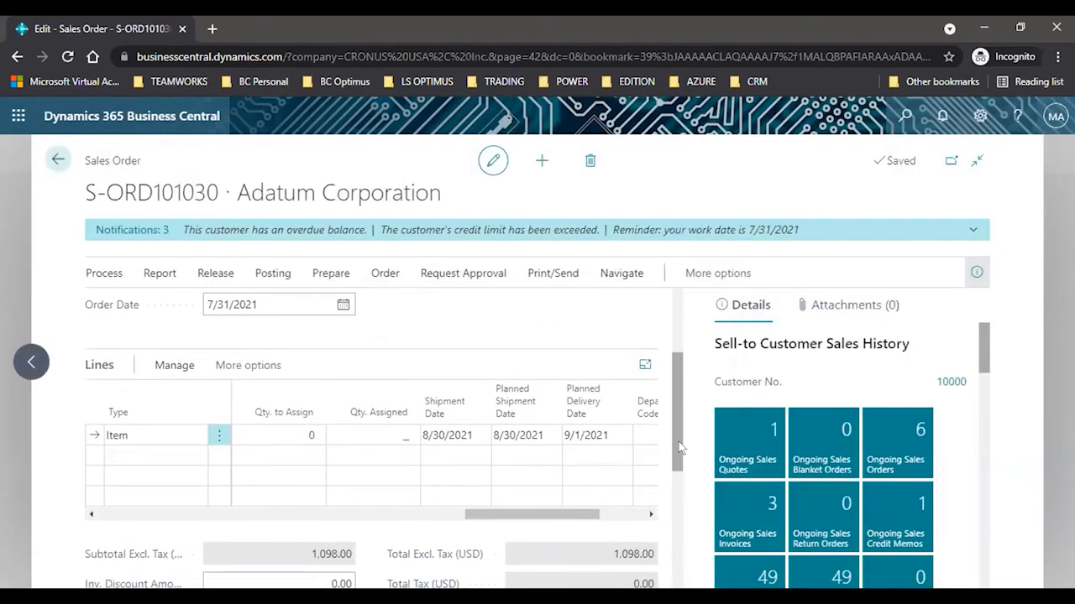
pyautogui.scroll(-2, 669, 445)
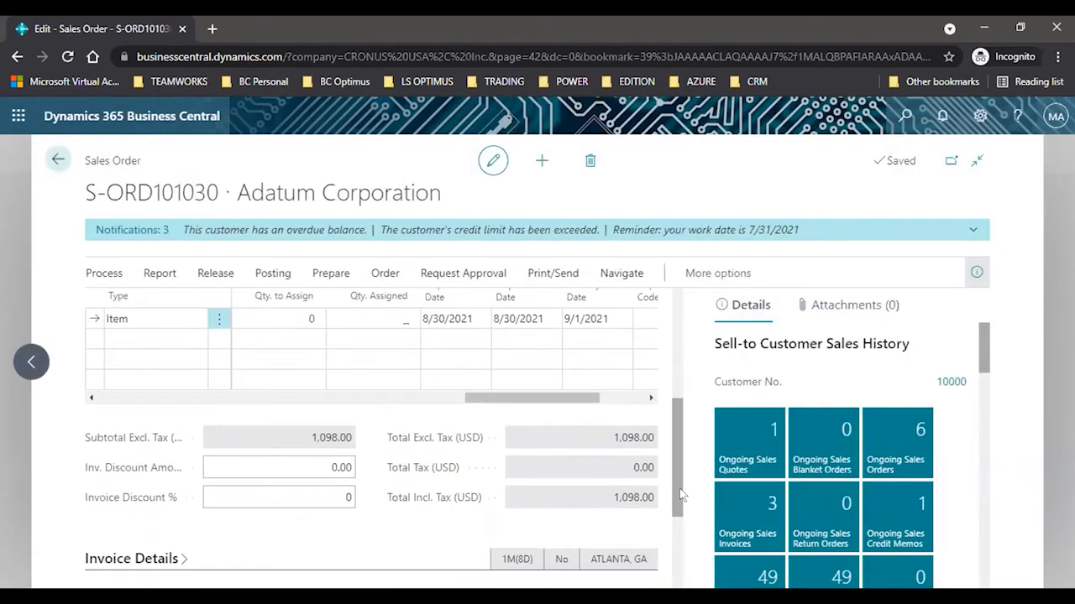
pyautogui.moveTo(981, 346); pyautogui.dragTo(1002, 433)
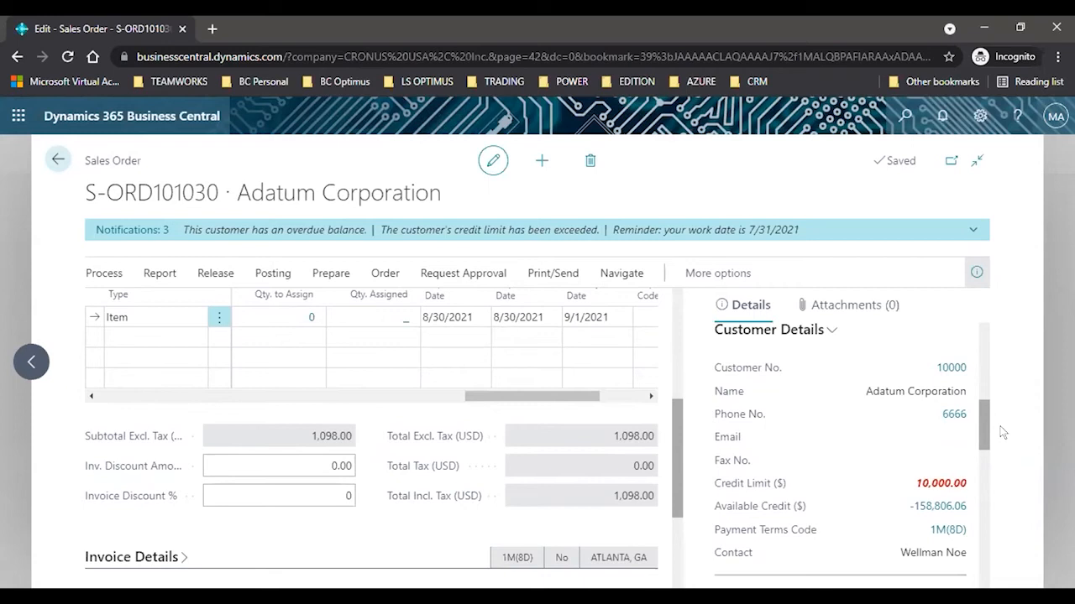
pyautogui.moveTo(749, 366)
pyautogui.moveTo(979, 428); pyautogui.dragTo(979, 509)
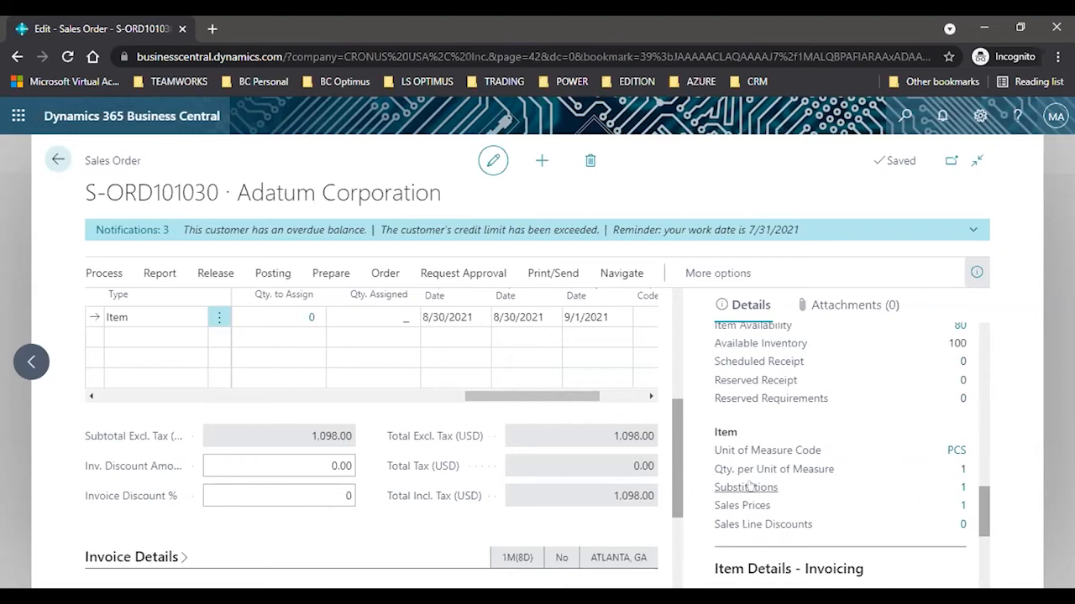
pyautogui.moveTo(982, 499); pyautogui.dragTo(984, 560)
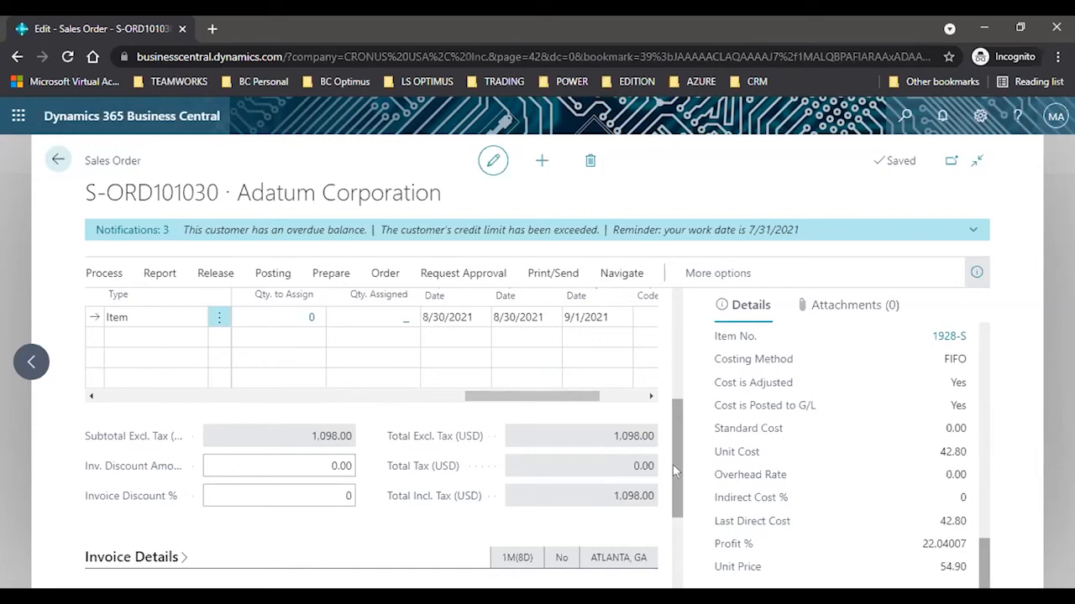
pyautogui.moveTo(673, 465); pyautogui.dragTo(685, 302)
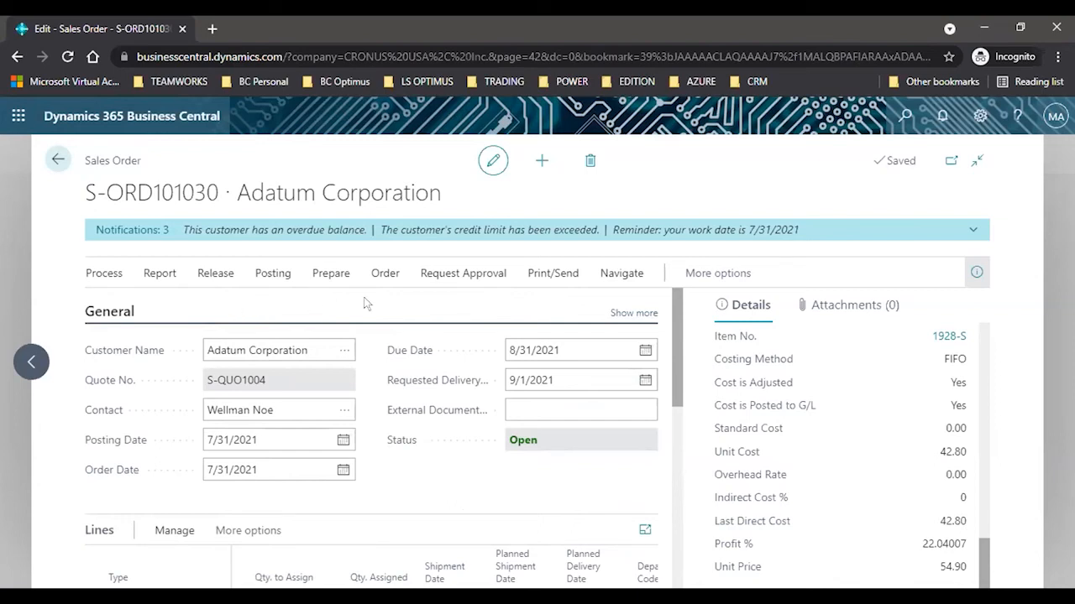
# - Release the Adatum Corporation sales order and reopen it
pyautogui.click(211, 272)
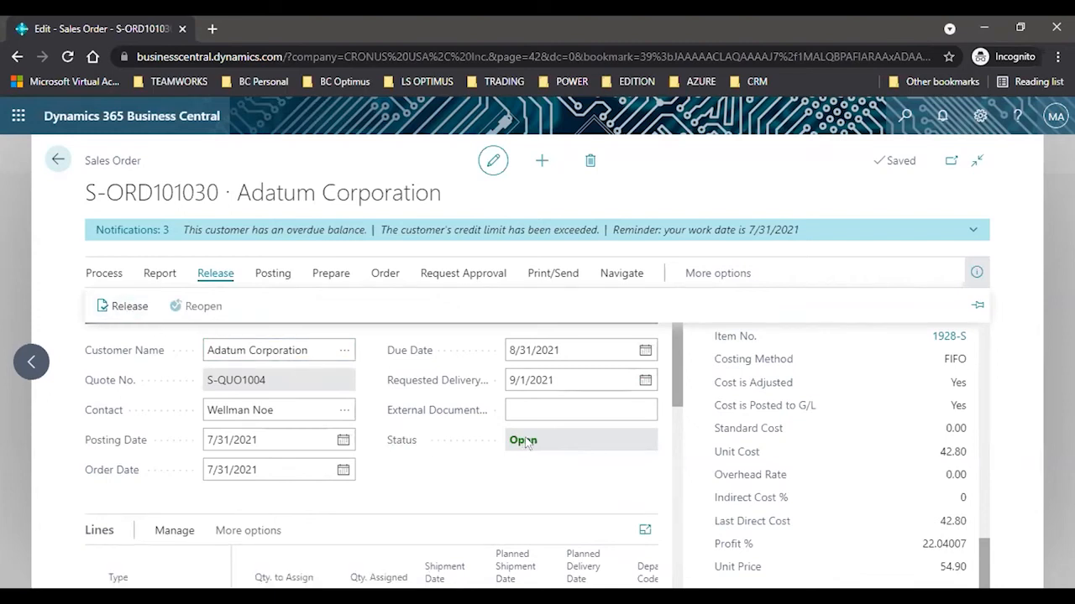
pyautogui.click(111, 305)
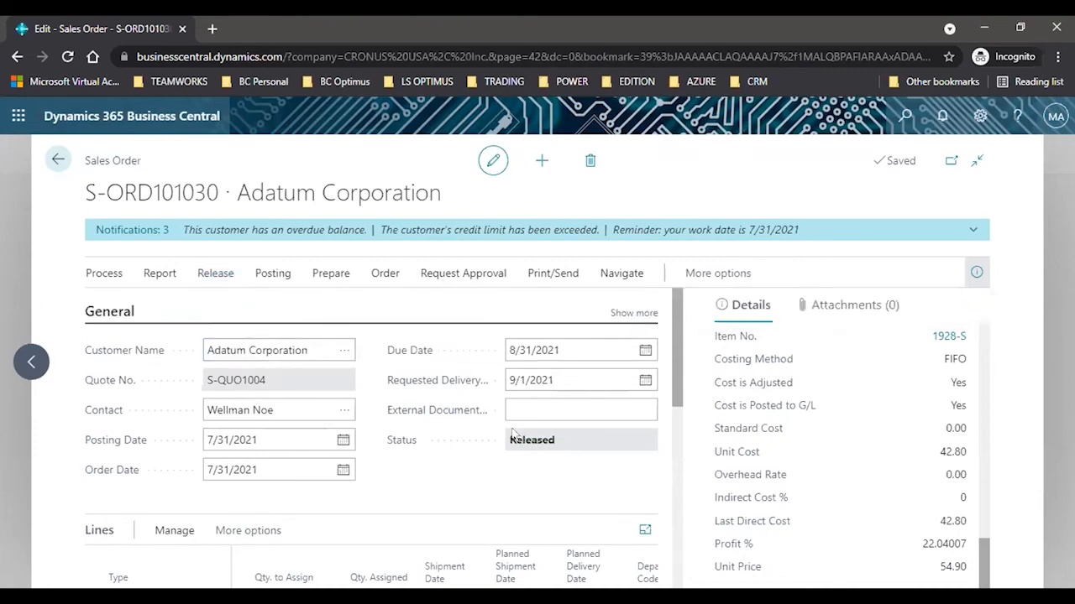
pyautogui.click(210, 280)
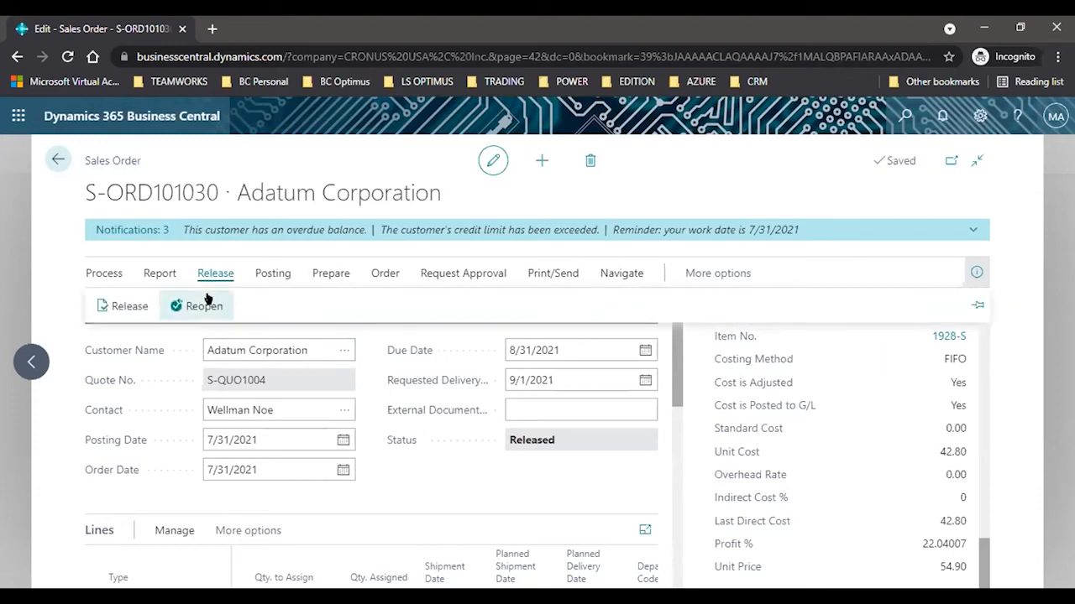
pyautogui.click(205, 304)
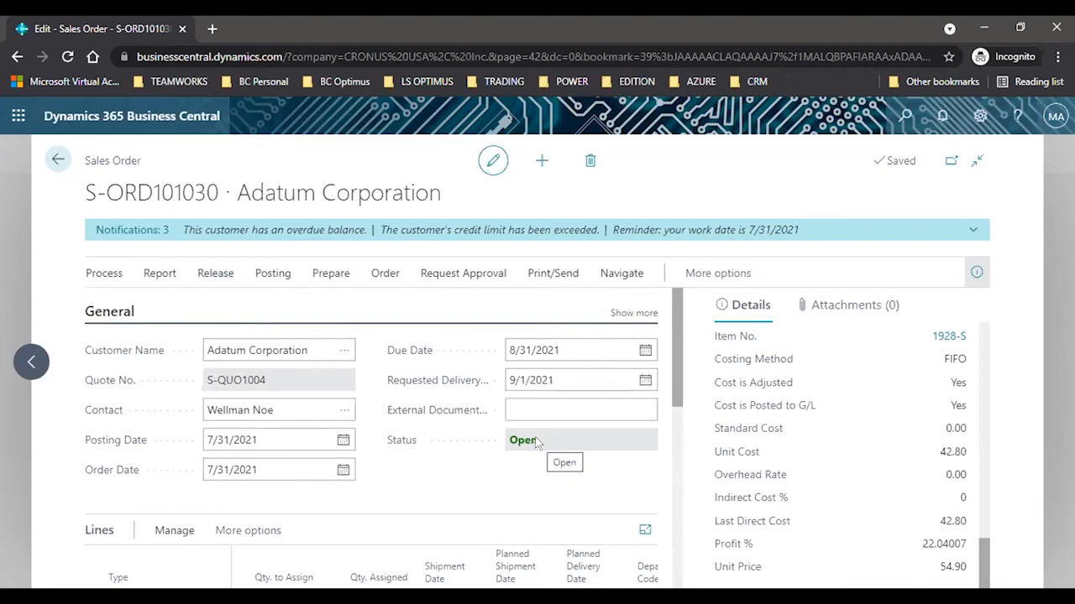
# - Examine the approval request and print/send options available for the sales order
pyautogui.click(461, 274)
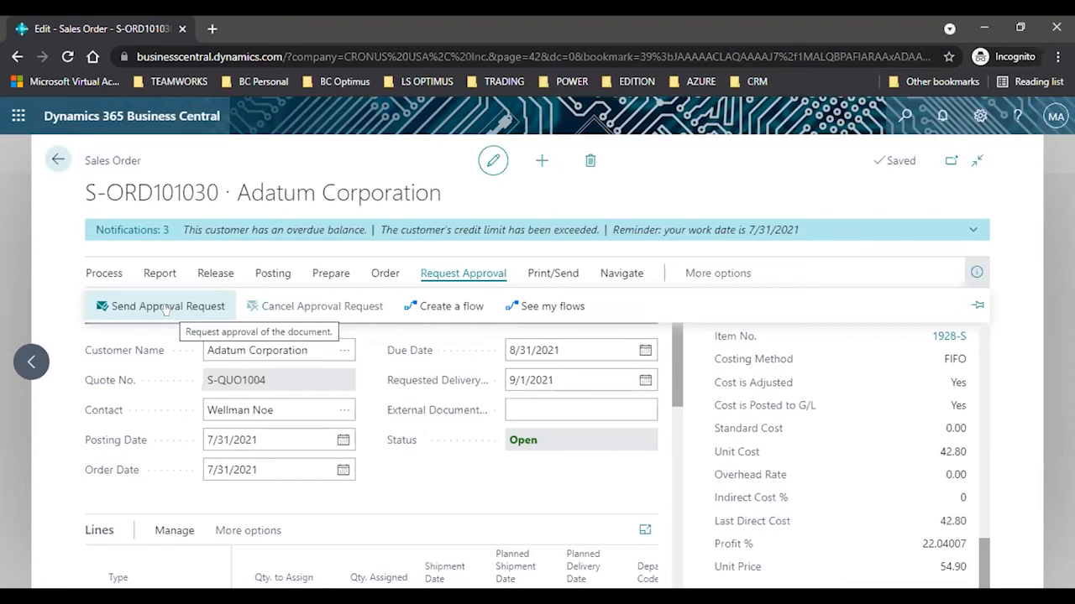
pyautogui.click(539, 273)
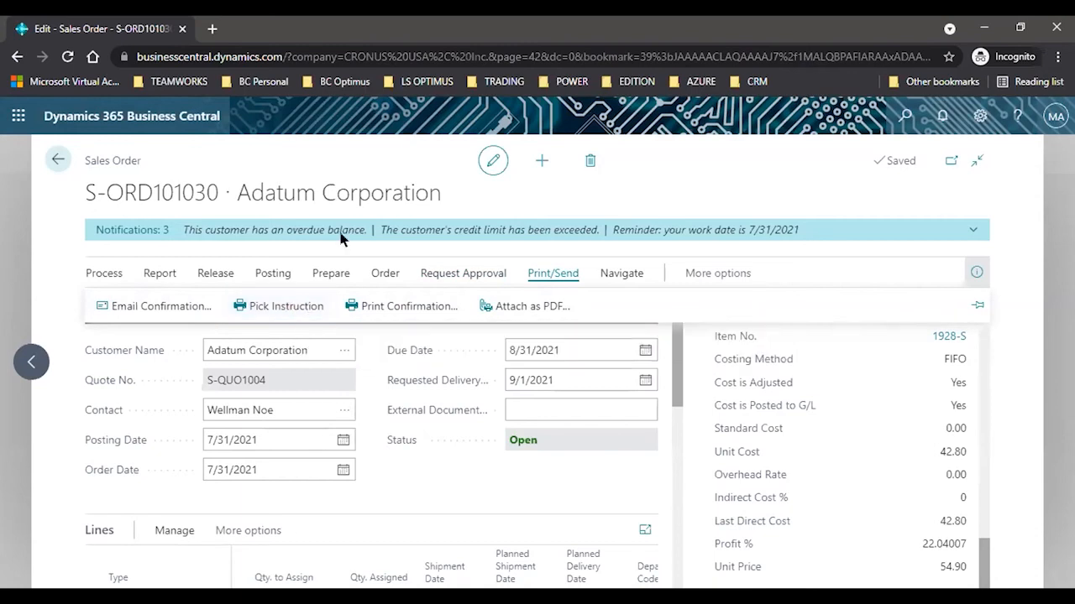
pyautogui.click(354, 160)
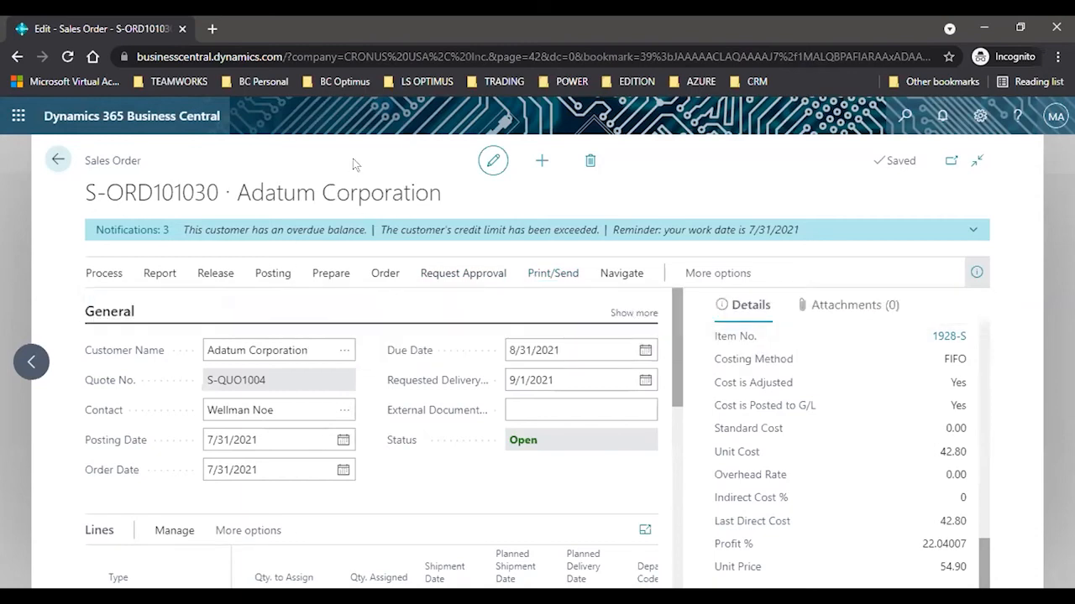
pyautogui.click(466, 269)
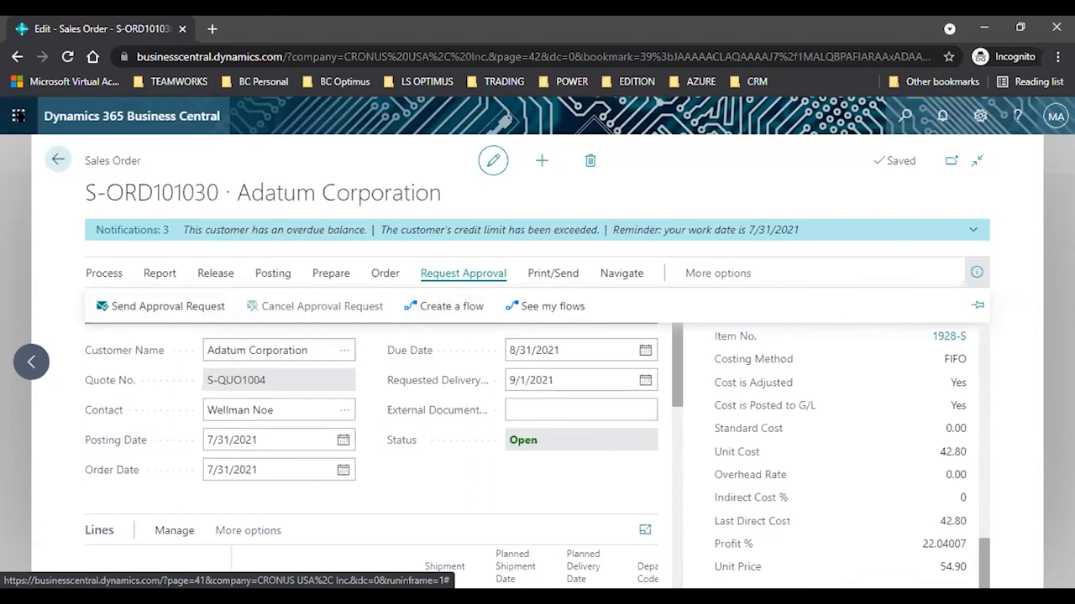
# - Open Power Automate in a new browser tab and examine its templates, popular services and multistep flow example
pyautogui.click(19, 116)
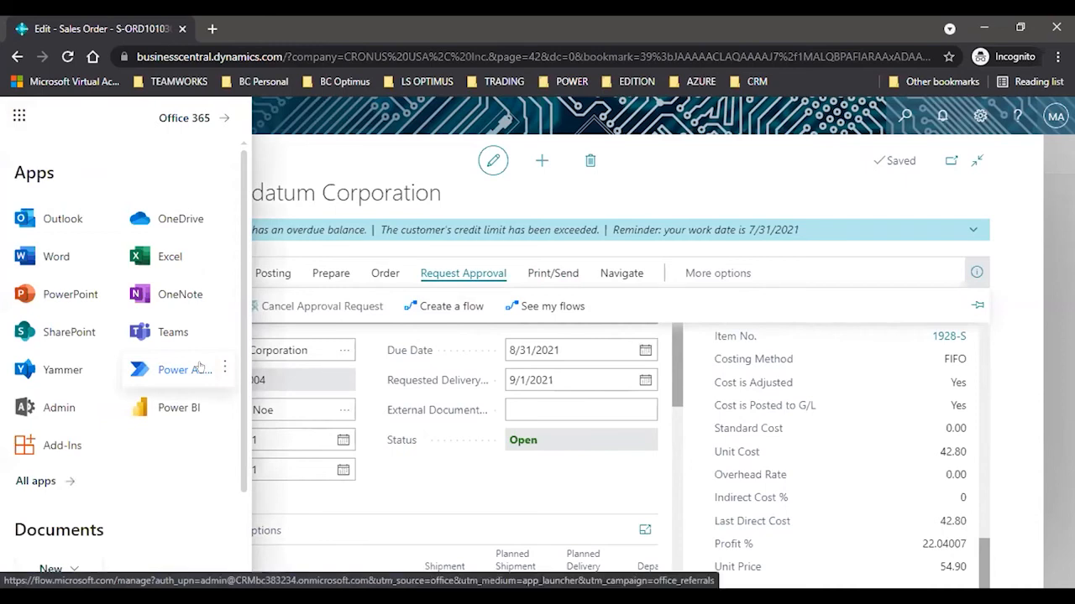
pyautogui.click(225, 366)
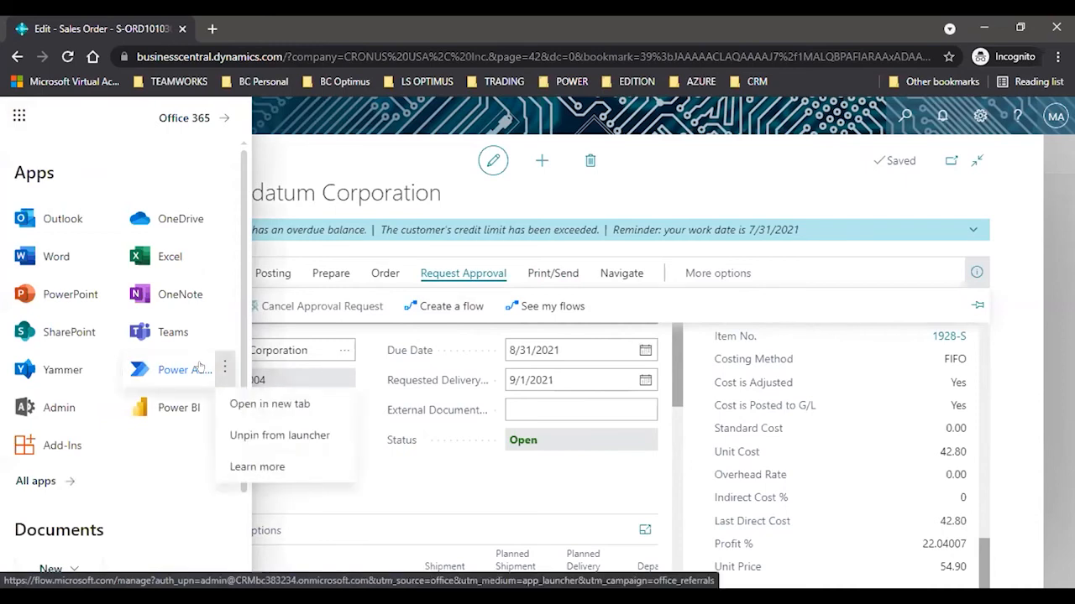
pyautogui.click(226, 405)
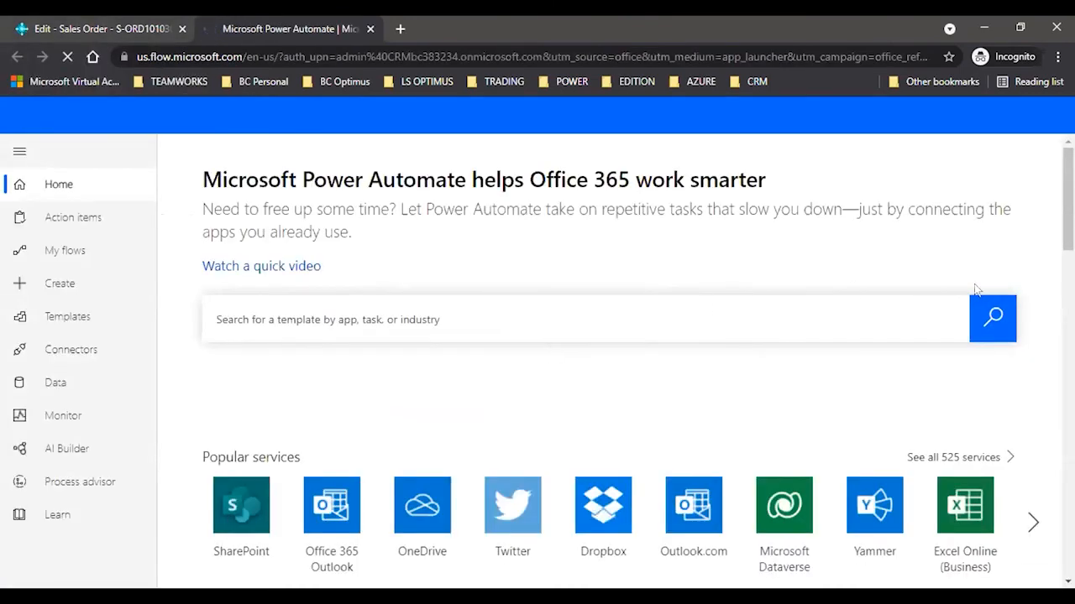
pyautogui.scroll(-4, 1032, 211)
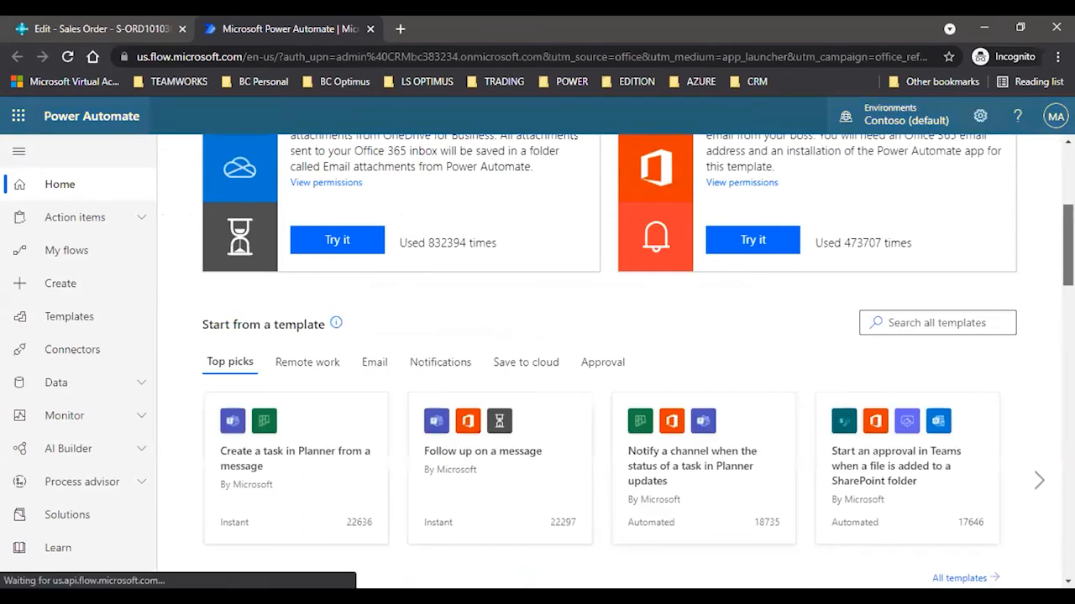
pyautogui.scroll(-3, 613, 361)
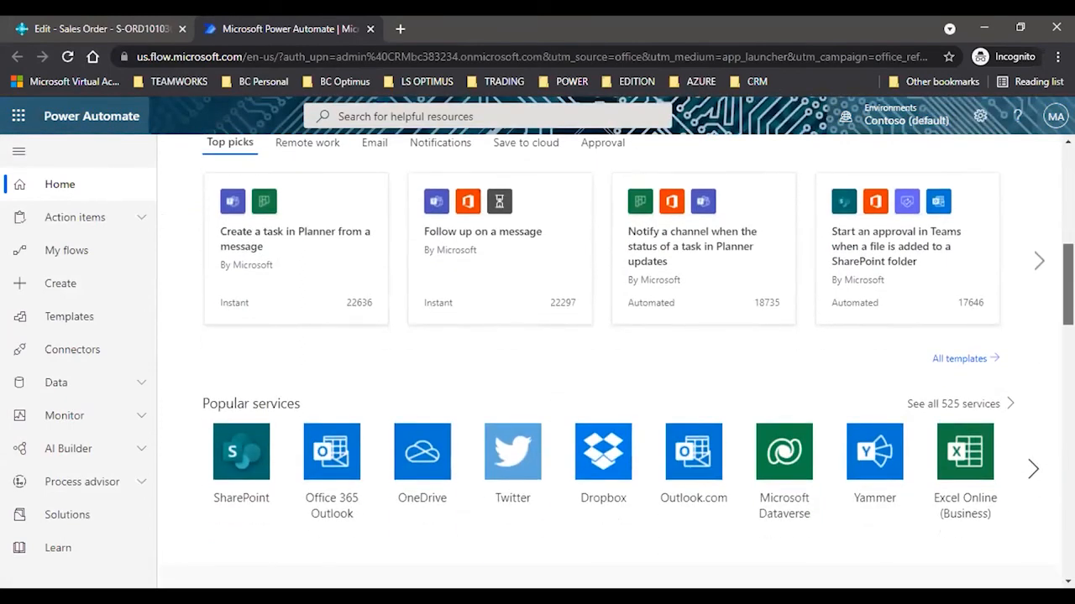
pyautogui.scroll(-1, 638, 364)
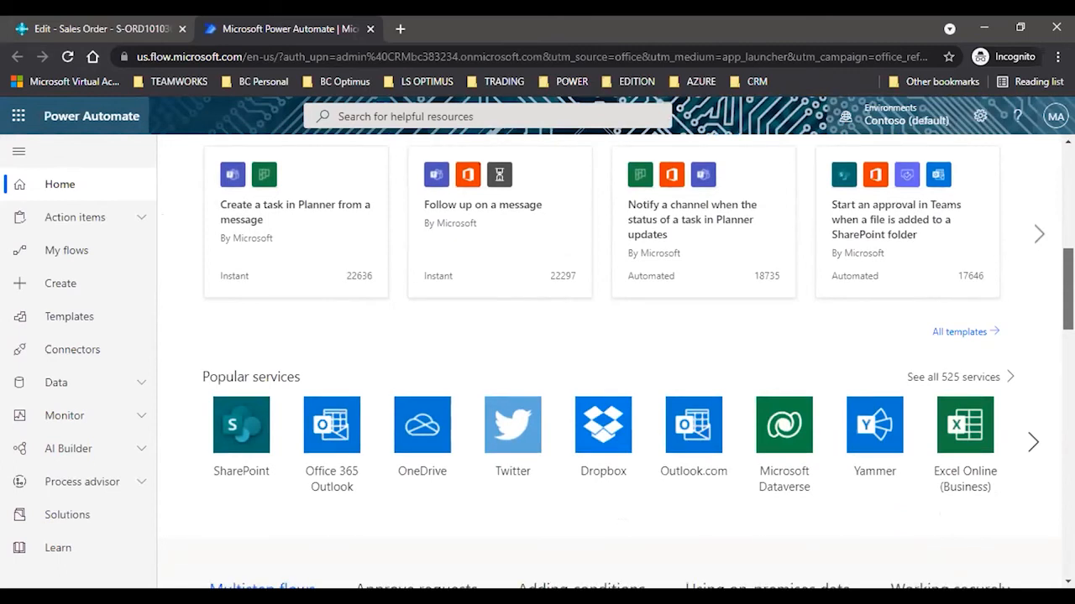
pyautogui.scroll(-3, 876, 376)
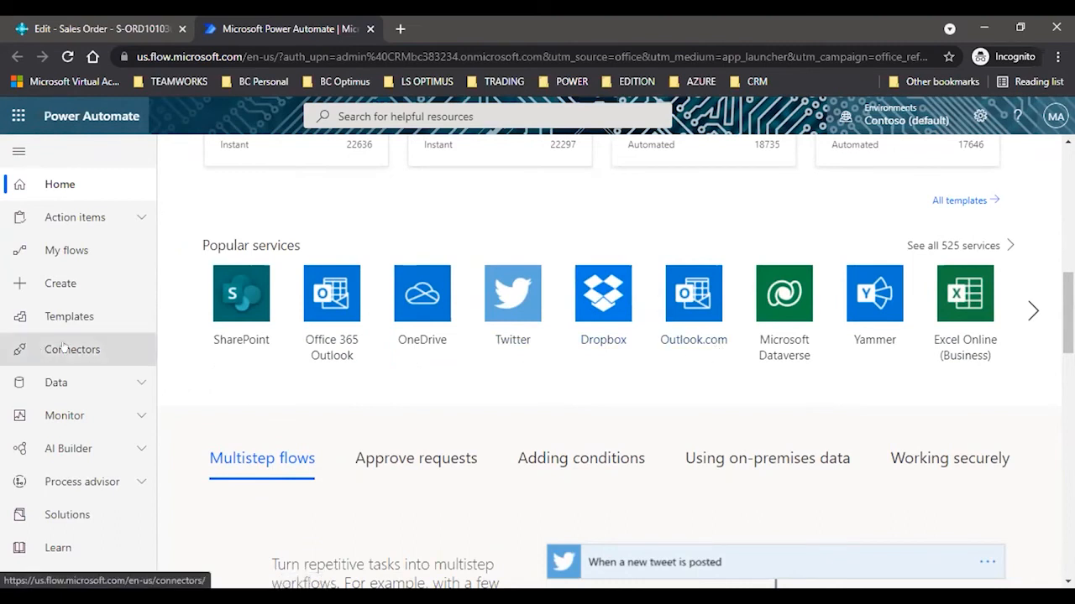
pyautogui.moveTo(201, 244); pyautogui.dragTo(309, 245)
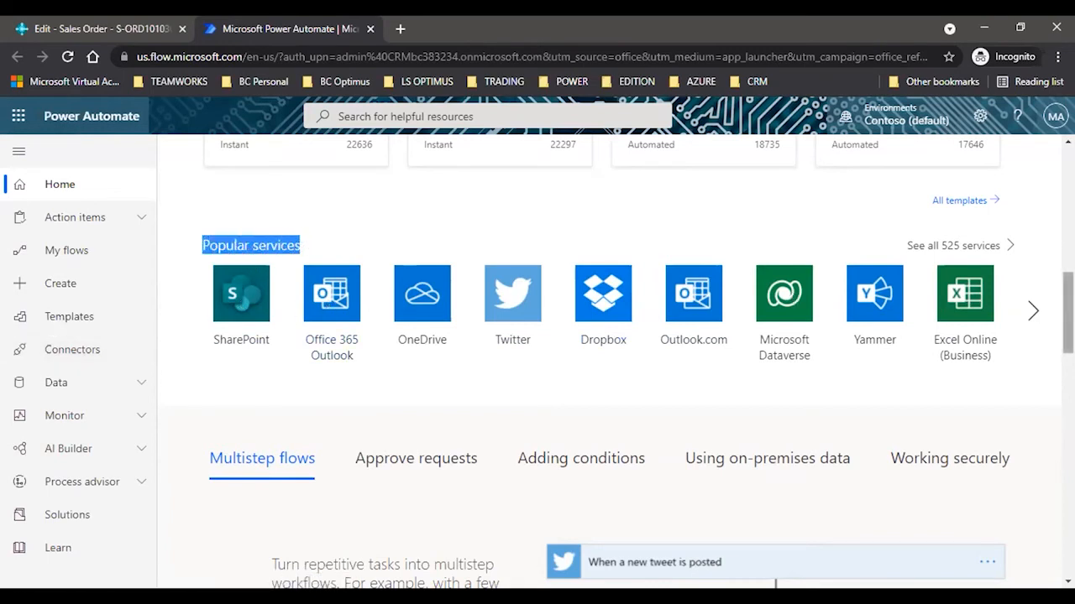
pyautogui.scroll(-4, 1067, 311)
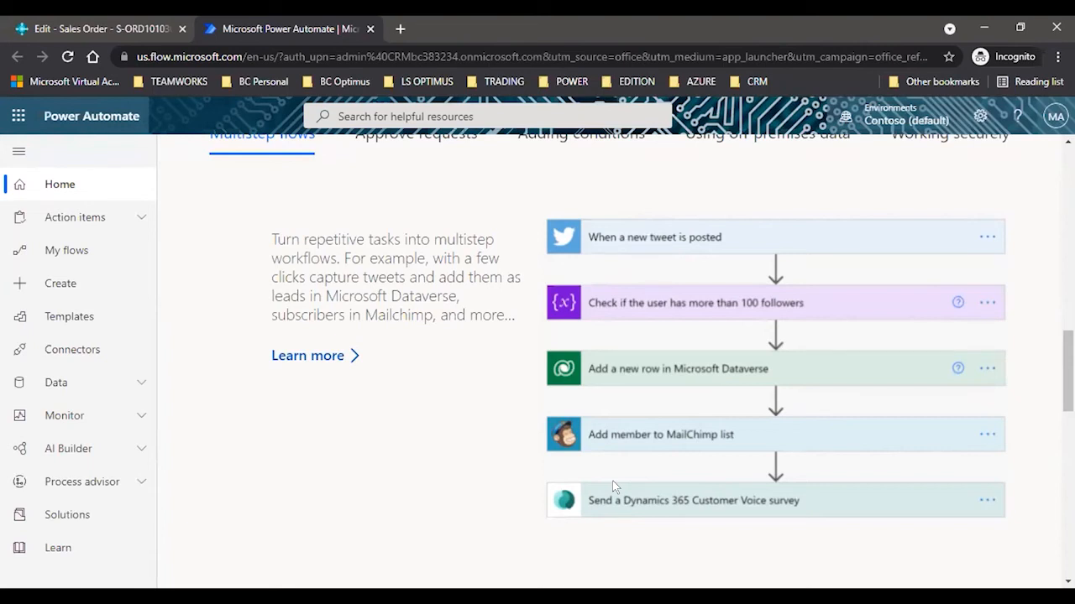
# - Return to the sales order in Business Central and release it, checking its status
pyautogui.click(112, 26)
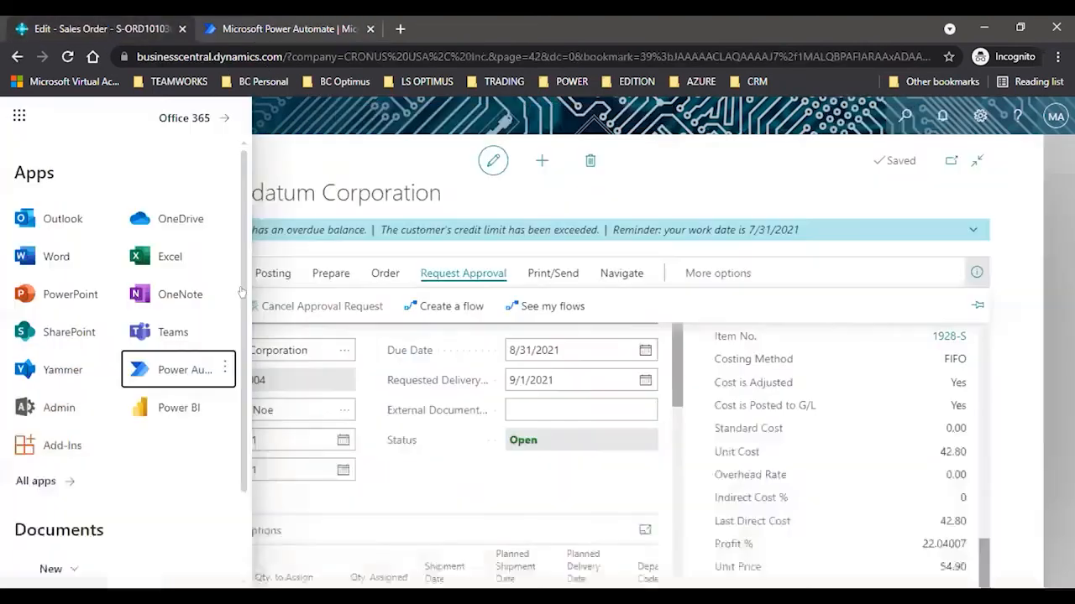
pyautogui.click(11, 115)
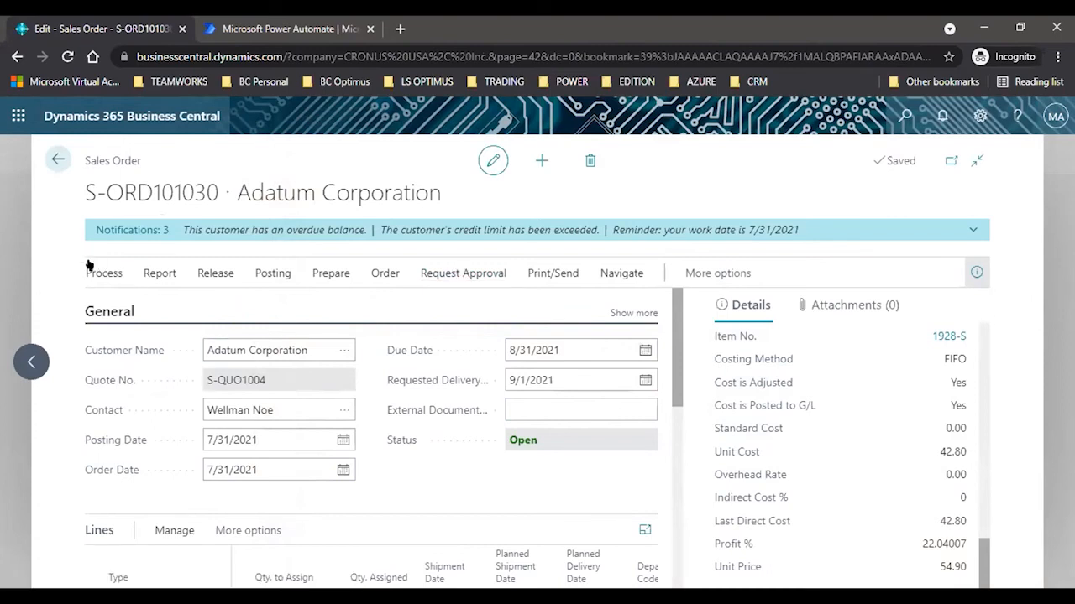
pyautogui.click(99, 273)
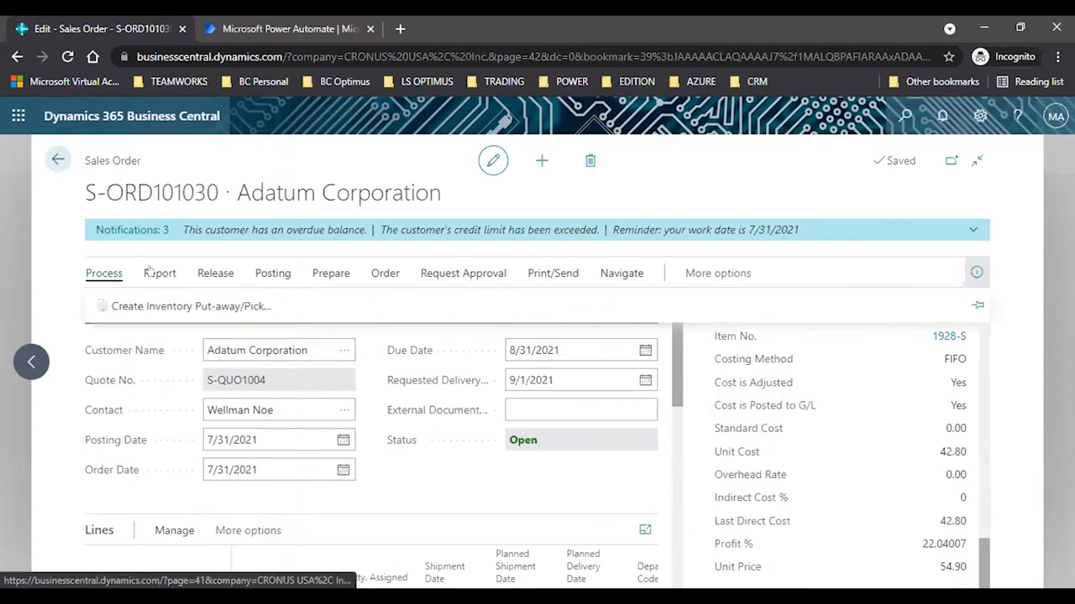
pyautogui.click(408, 454)
pyautogui.click(215, 273)
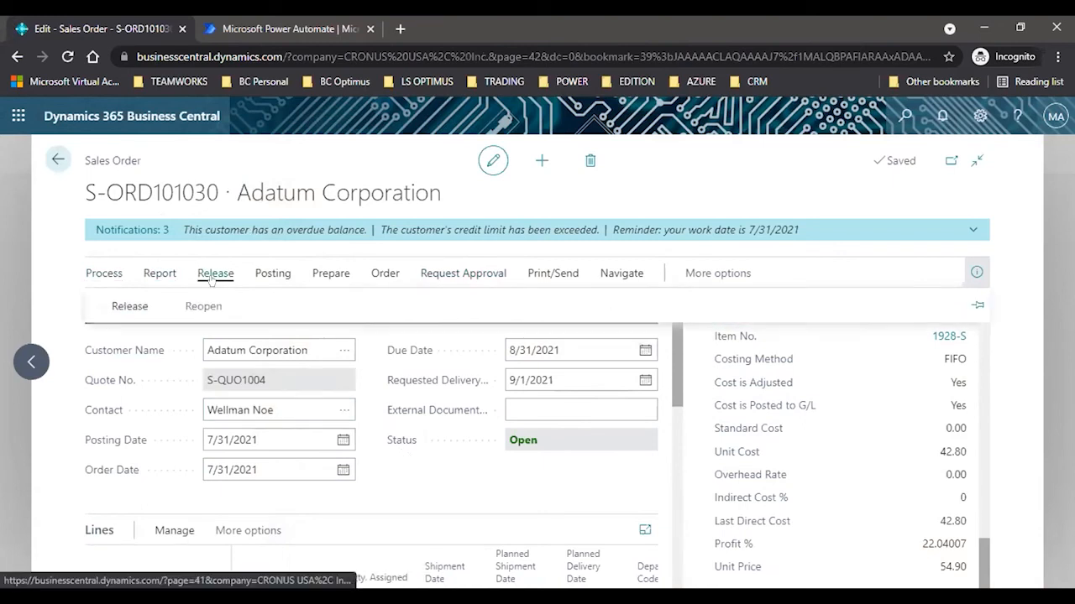
pyautogui.click(130, 306)
pyautogui.moveTo(558, 440); pyautogui.dragTo(508, 440)
# - Post the released sales order with the Ship option
pyautogui.moveTo(673, 373); pyautogui.dragTo(686, 418)
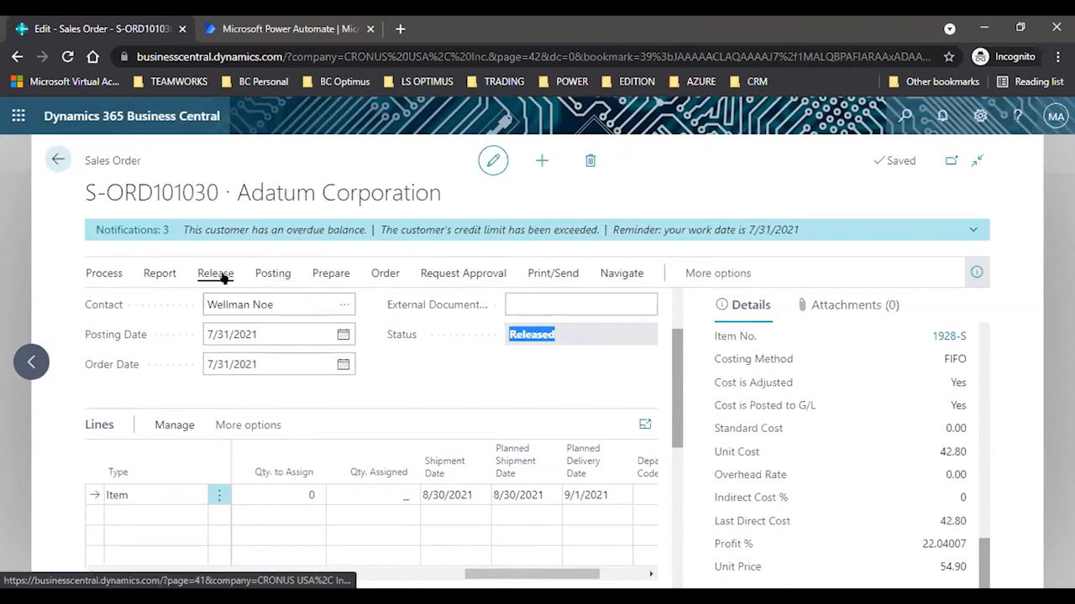
pyautogui.click(271, 274)
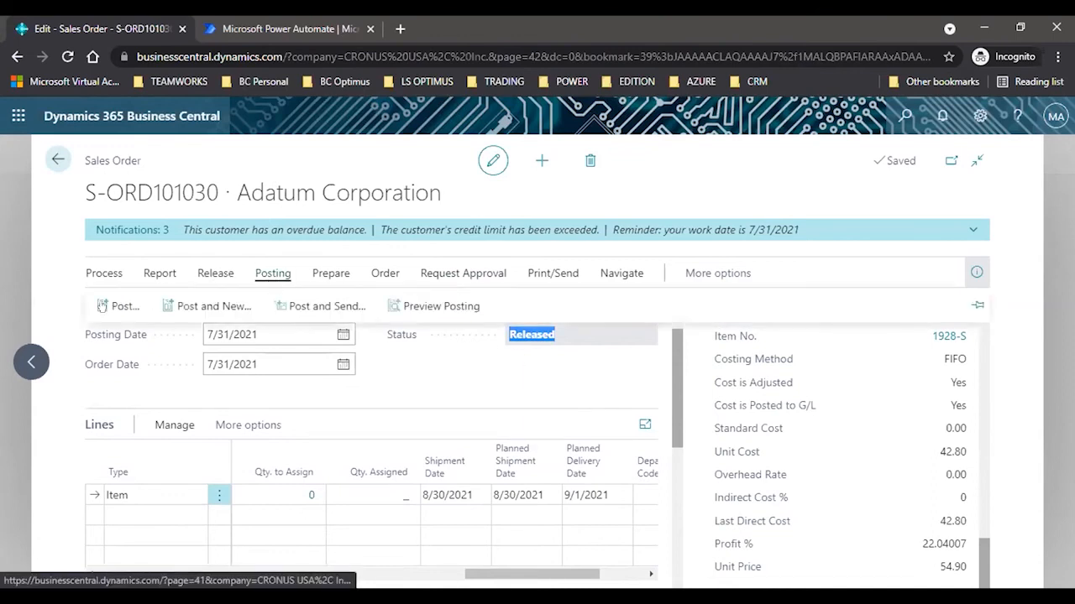
pyautogui.click(103, 306)
pyautogui.click(392, 314)
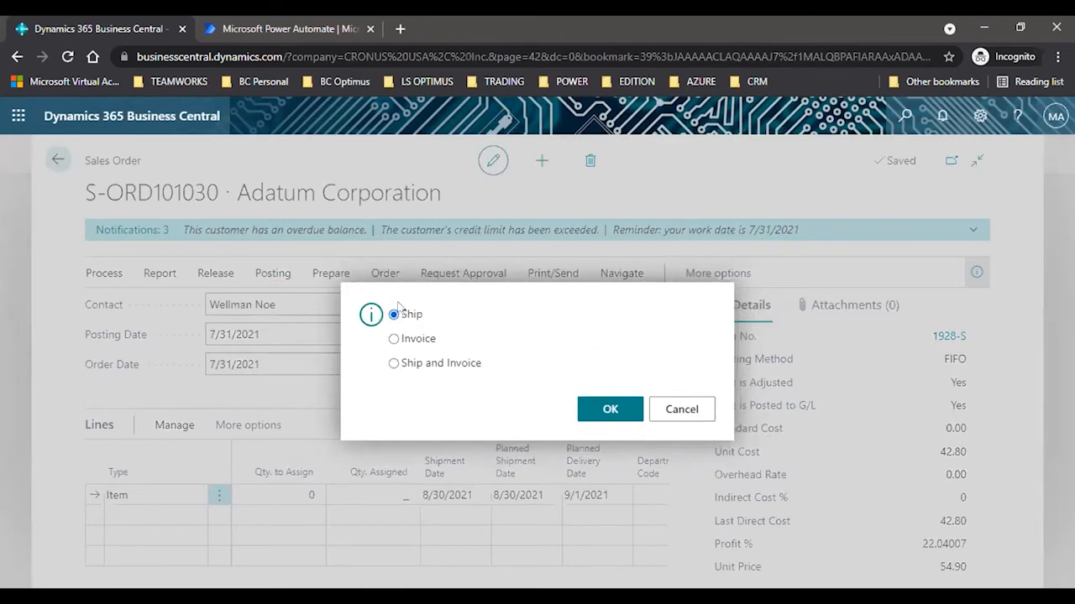
pyautogui.click(579, 406)
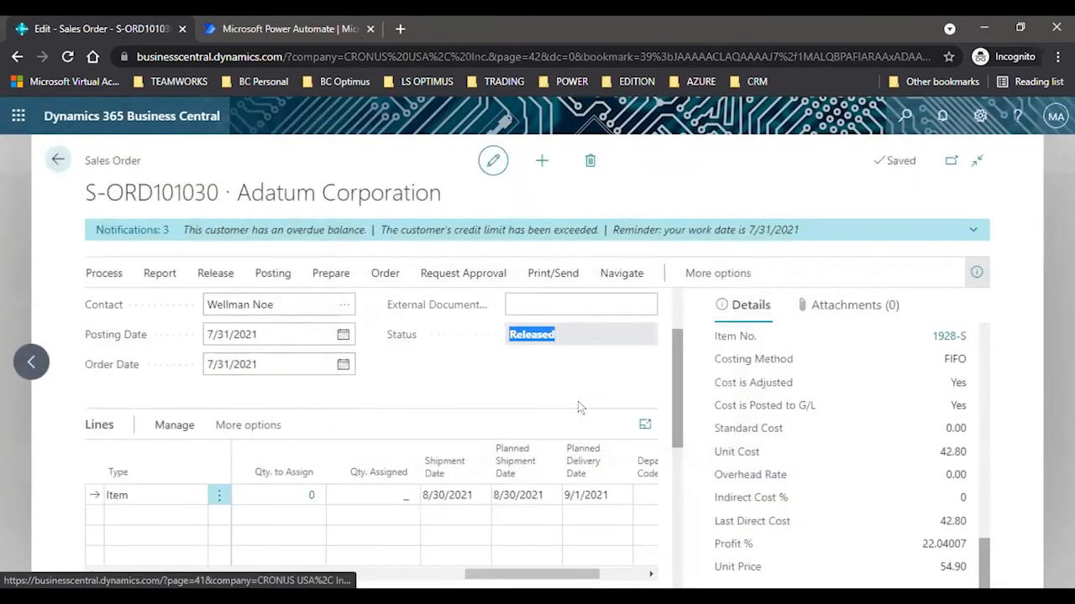
# - Check the shipped quantity and the quantity to invoice on the sales order's item line
pyautogui.scroll(-2, 673, 384)
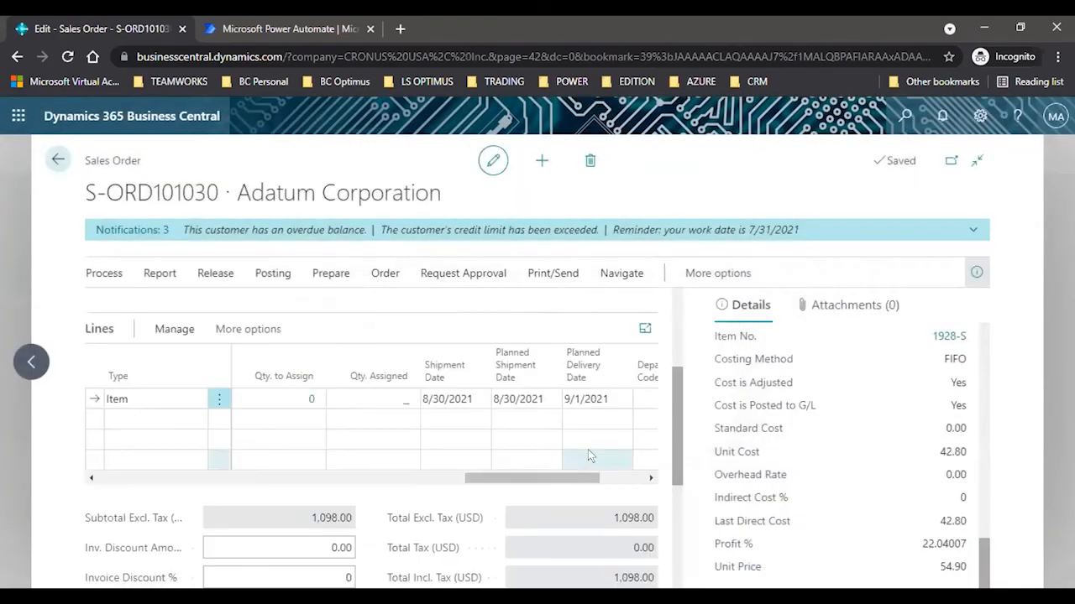
pyautogui.moveTo(588, 478); pyautogui.dragTo(460, 486)
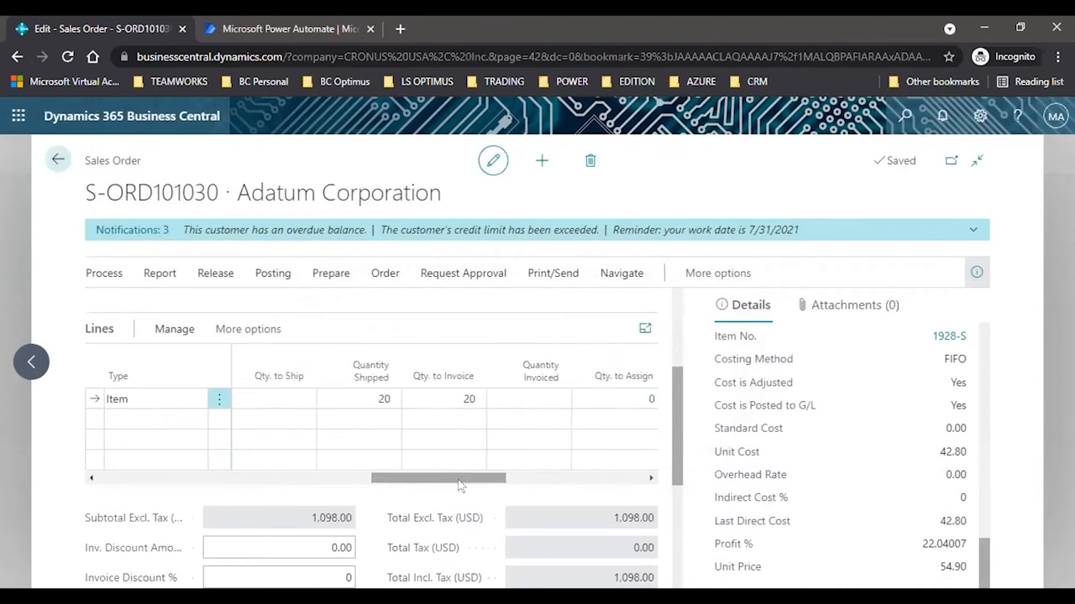
pyautogui.click(369, 394)
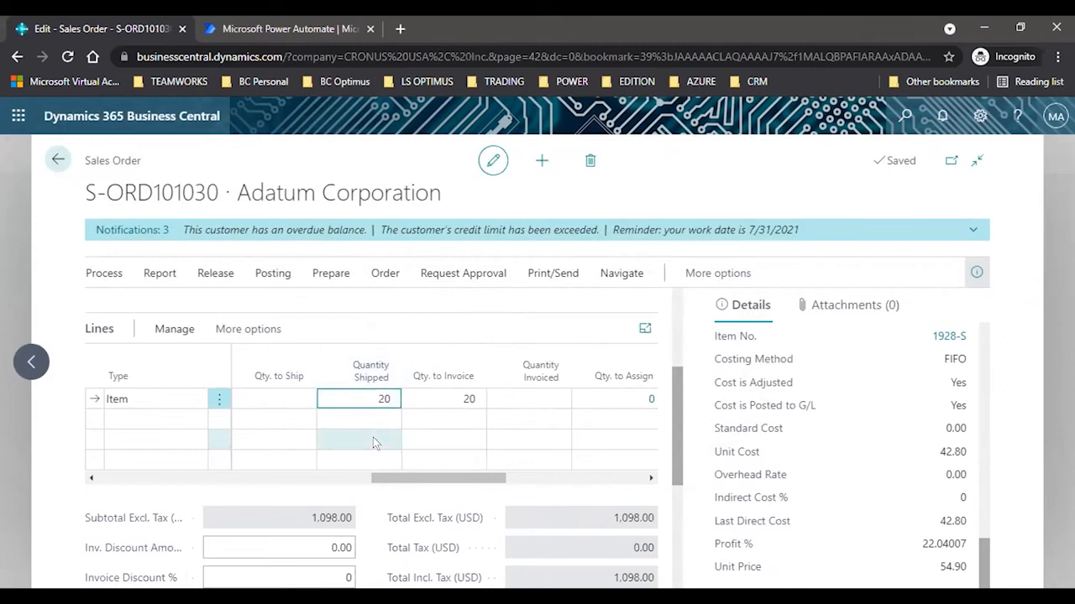
pyautogui.click(440, 397)
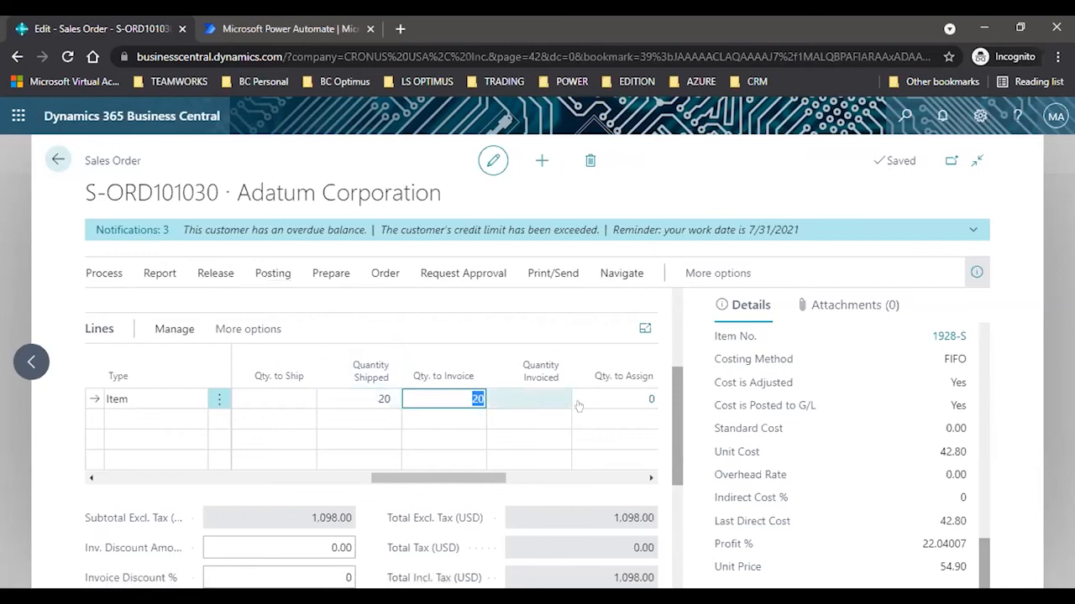
# - Post the released sales order with the Invoice option and open the posted sales invoice
pyautogui.scroll(3, 675, 334)
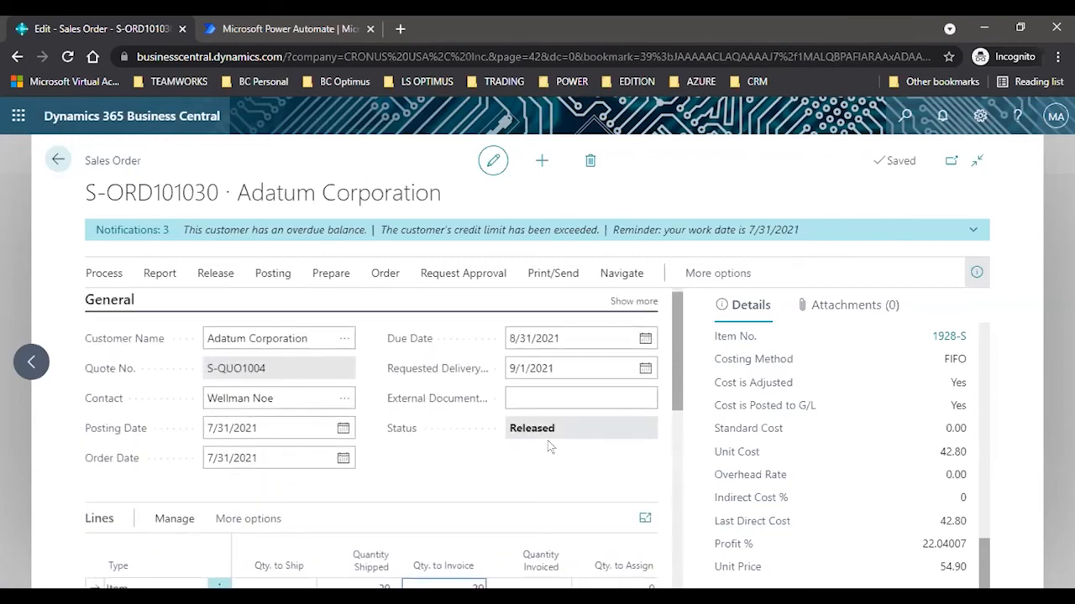
pyautogui.click(507, 401)
pyautogui.moveTo(673, 378); pyautogui.dragTo(673, 389)
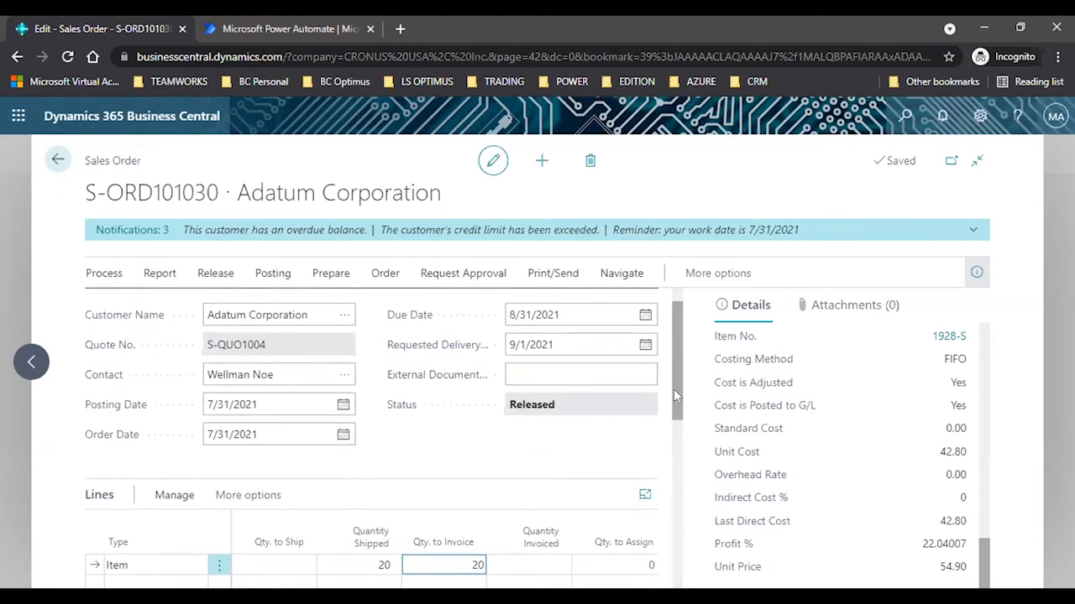
pyautogui.moveTo(673, 389); pyautogui.dragTo(674, 409)
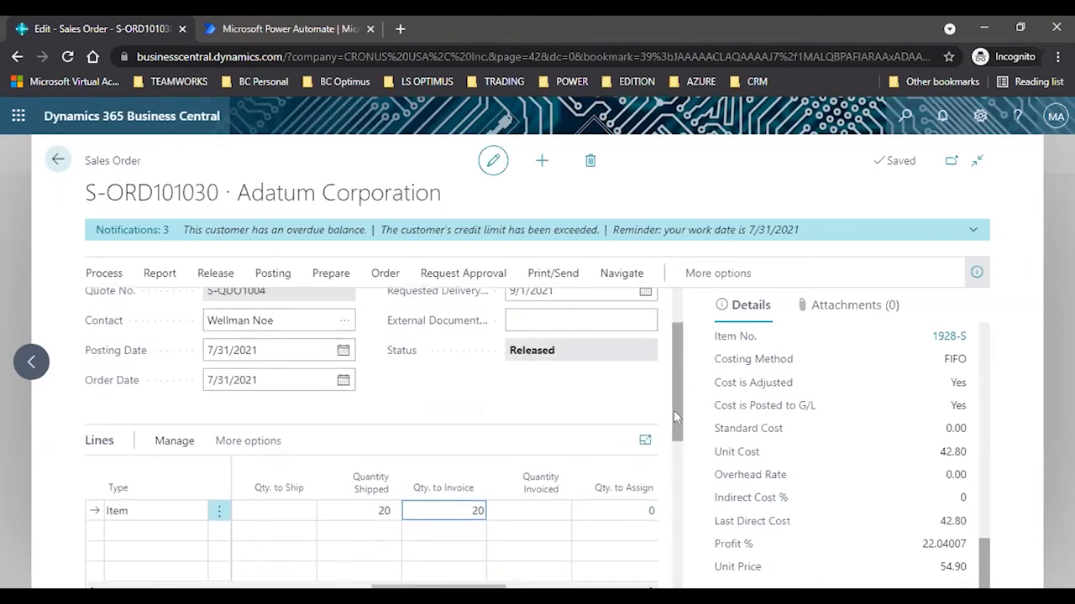
pyautogui.moveTo(673, 417); pyautogui.dragTo(674, 429)
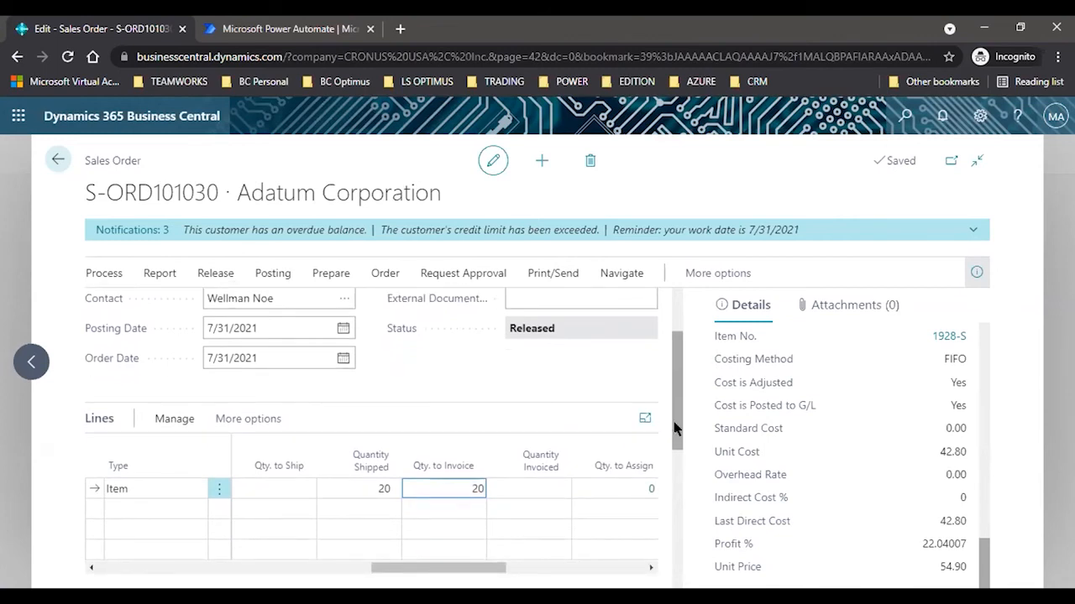
pyautogui.click(508, 360)
pyautogui.click(258, 271)
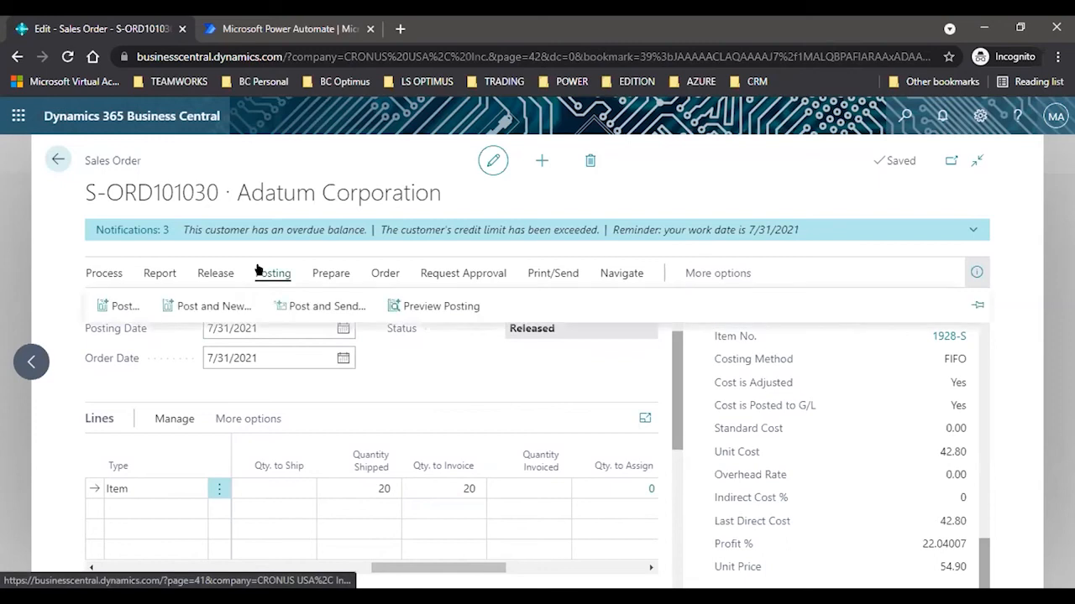
pyautogui.click(120, 307)
pyautogui.click(393, 339)
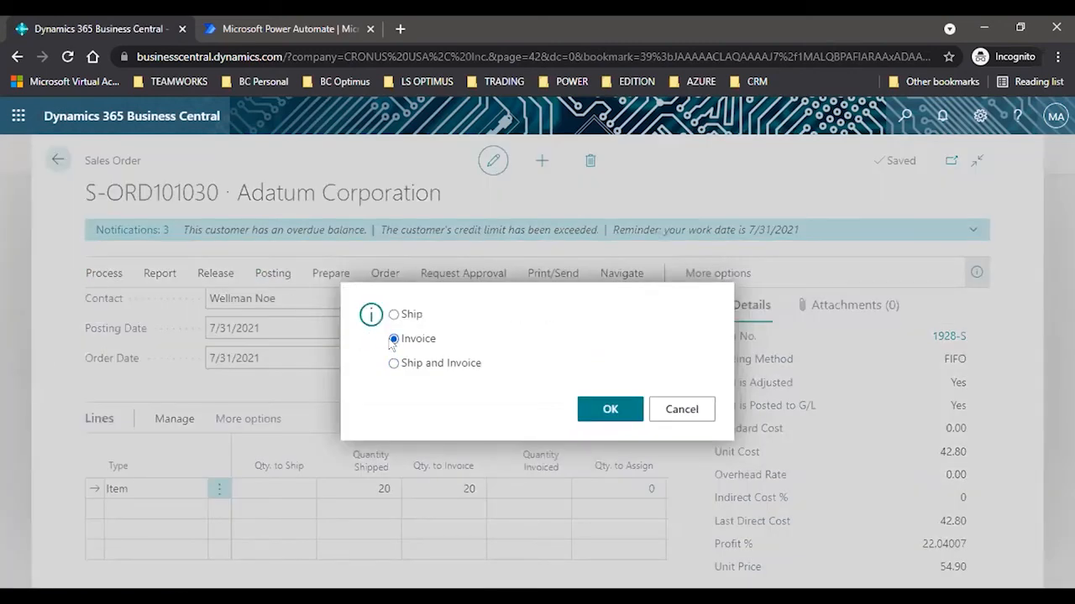
pyautogui.click(590, 405)
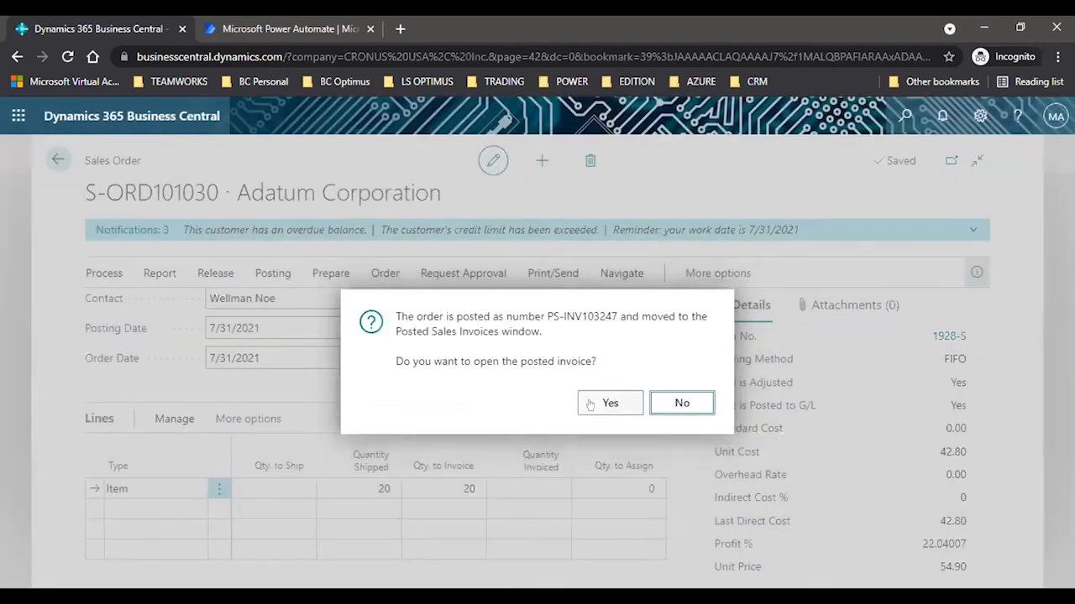
pyautogui.click(590, 404)
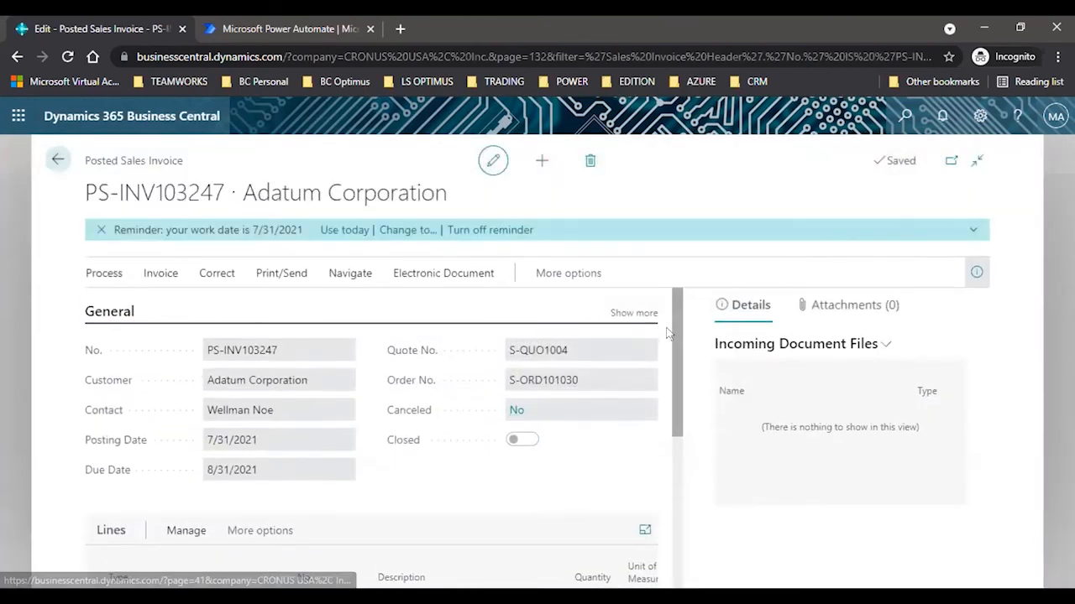
# - Send the posted invoice with Email set to Yes (Prompt for Settings), Combine Email Documents enabled, and PDF for both the email attachment and disk
pyautogui.moveTo(672, 325); pyautogui.dragTo(702, 453)
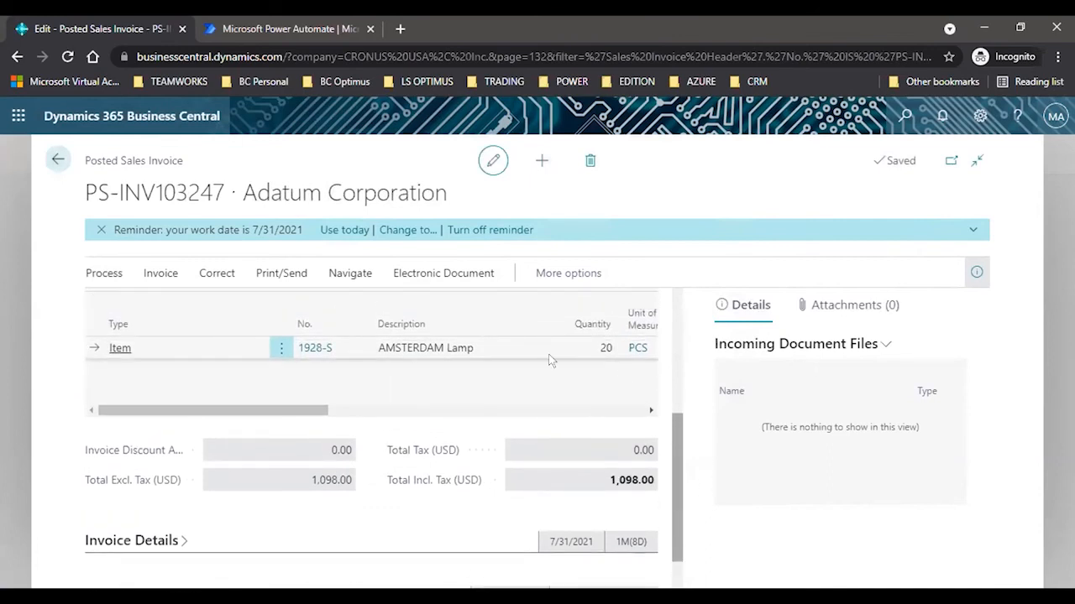
pyautogui.moveTo(289, 410)
pyautogui.mouseDown()
pyautogui.moveTo(402, 409)
pyautogui.moveTo(286, 409)
pyautogui.mouseUp()
pyautogui.click(280, 273)
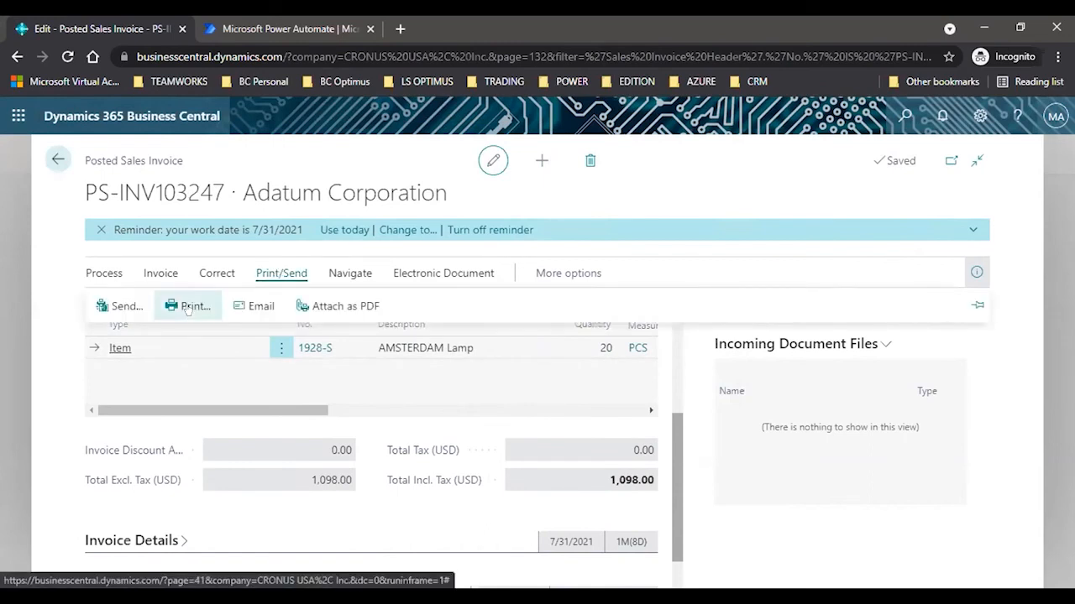
pyautogui.click(128, 306)
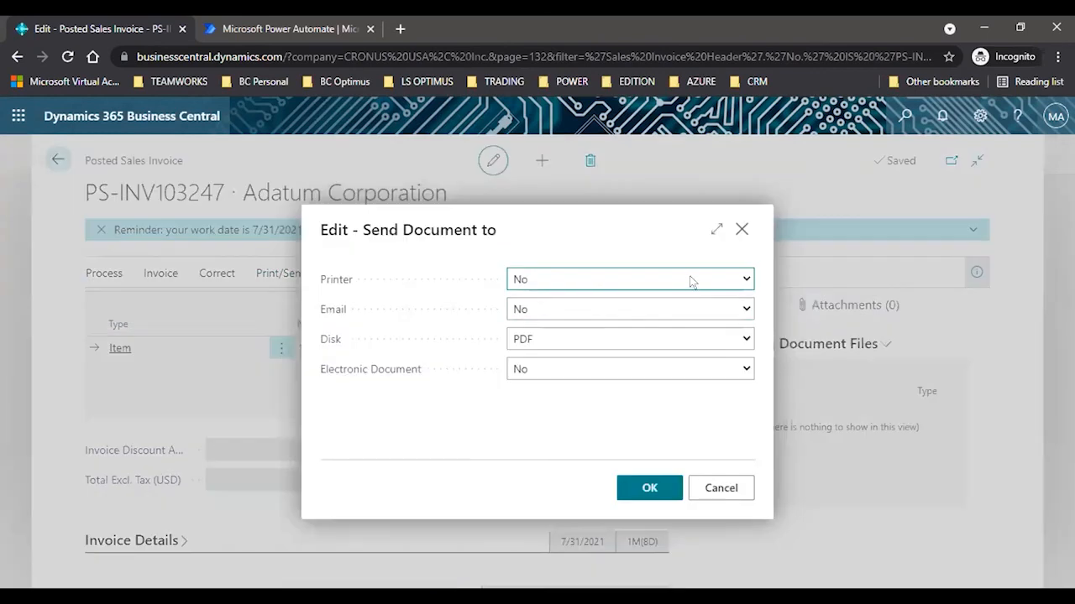
pyautogui.click(690, 281)
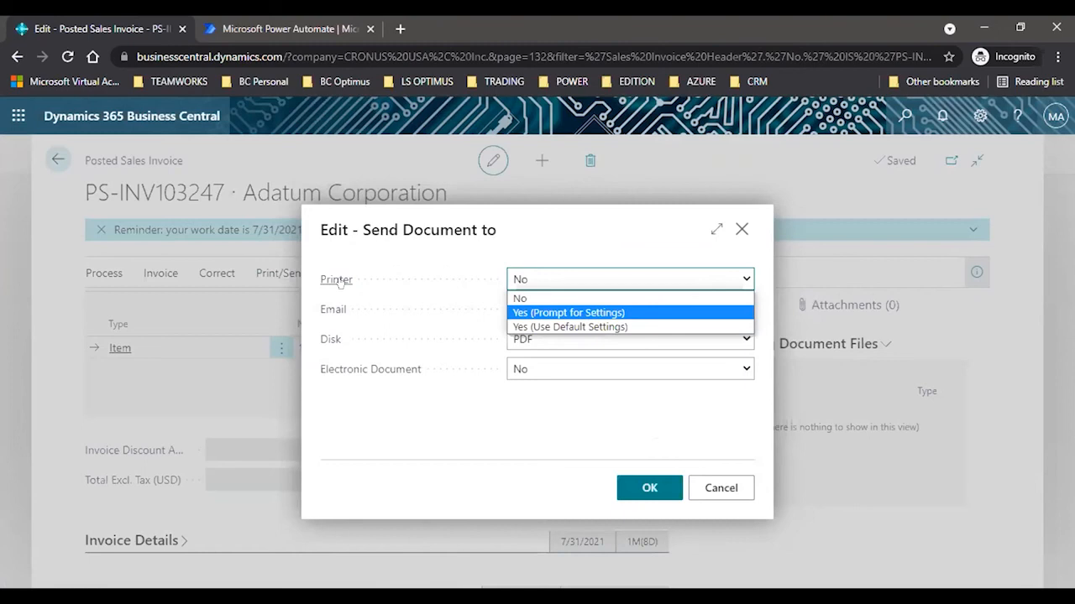
pyautogui.doubleClick(411, 319)
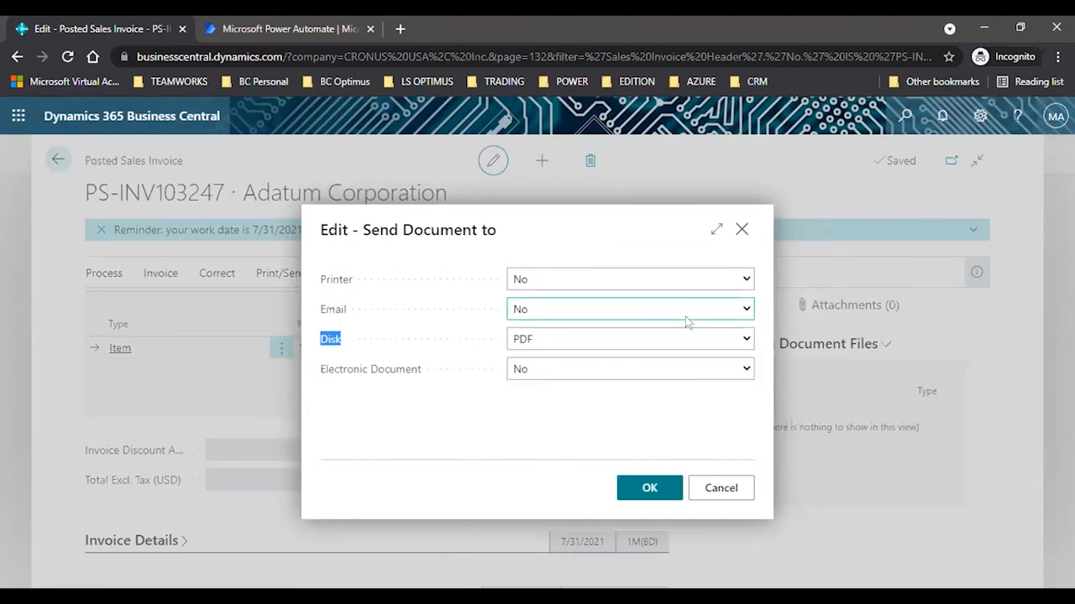
pyautogui.click(642, 317)
pyautogui.click(630, 342)
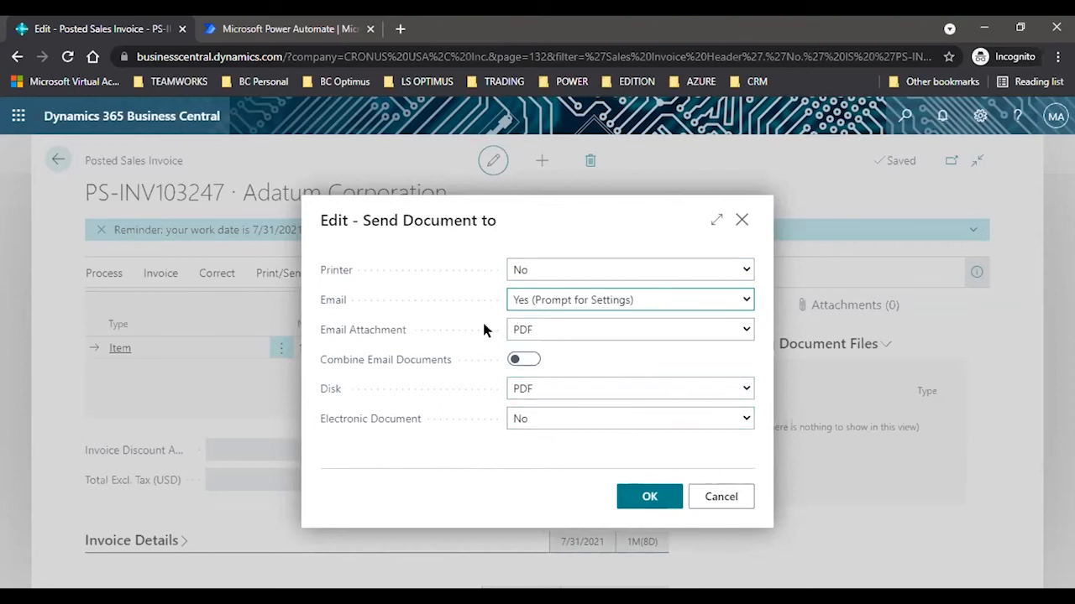
pyautogui.click(423, 358)
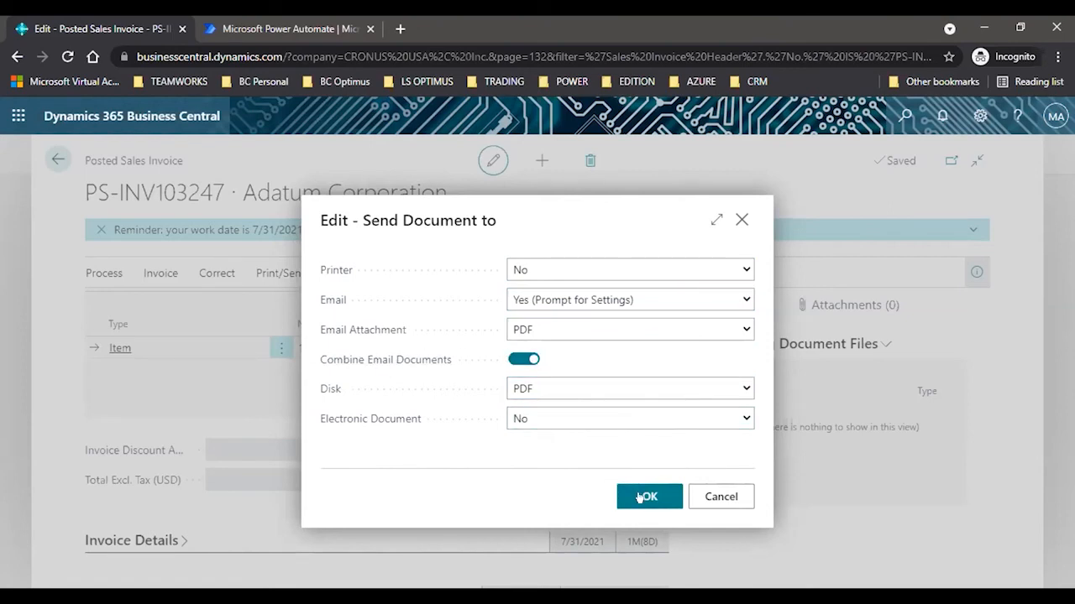
pyautogui.click(639, 497)
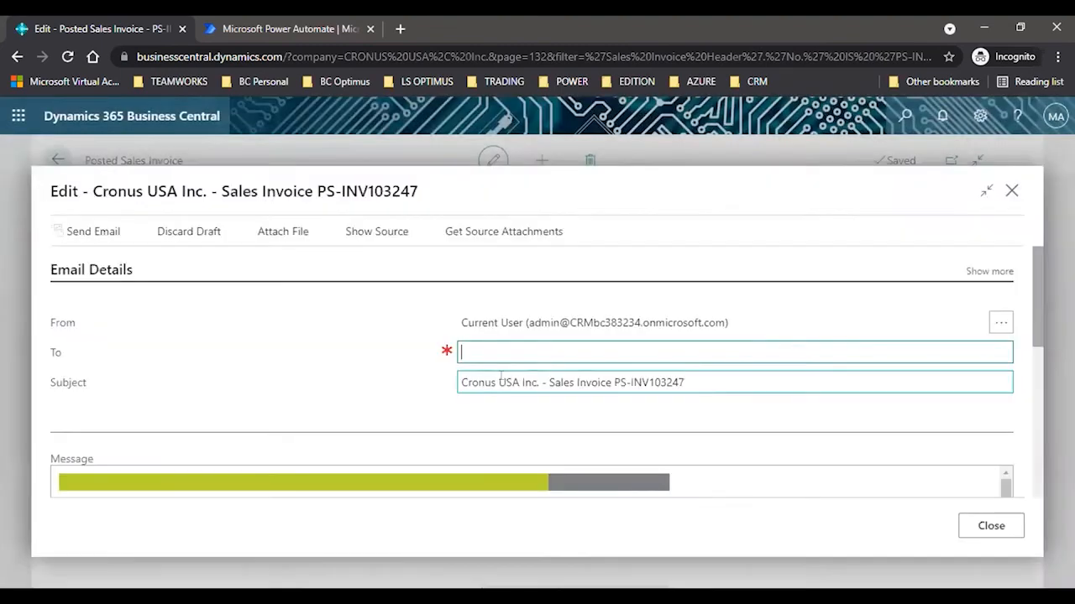
# - Examine the message body of the invoice email draft, including its PayPal payment link
pyautogui.moveTo(1035, 315); pyautogui.dragTo(1041, 391)
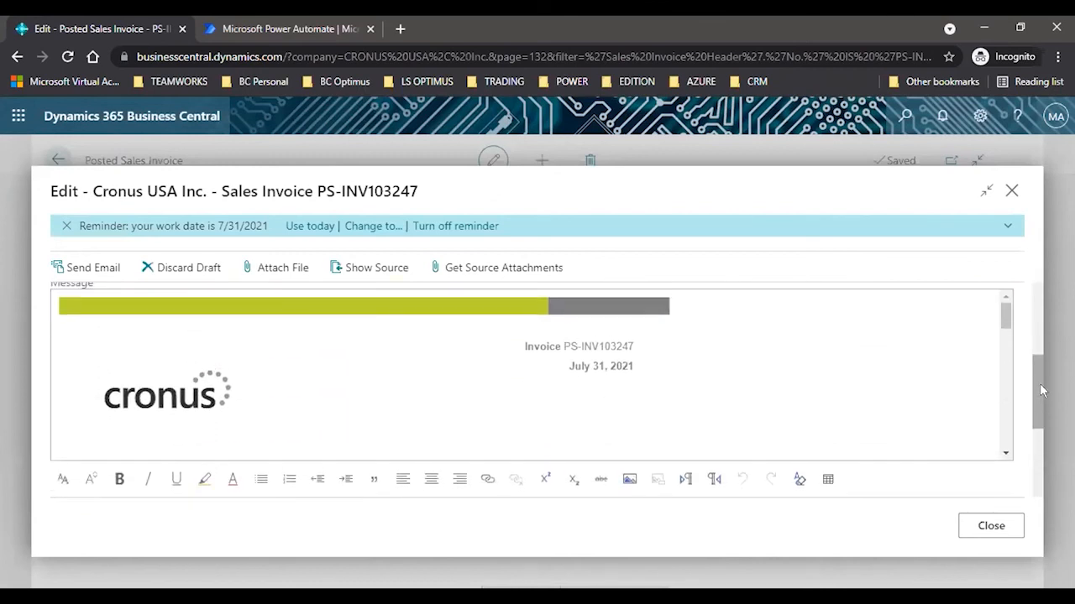
pyautogui.moveTo(1005, 316); pyautogui.dragTo(1016, 417)
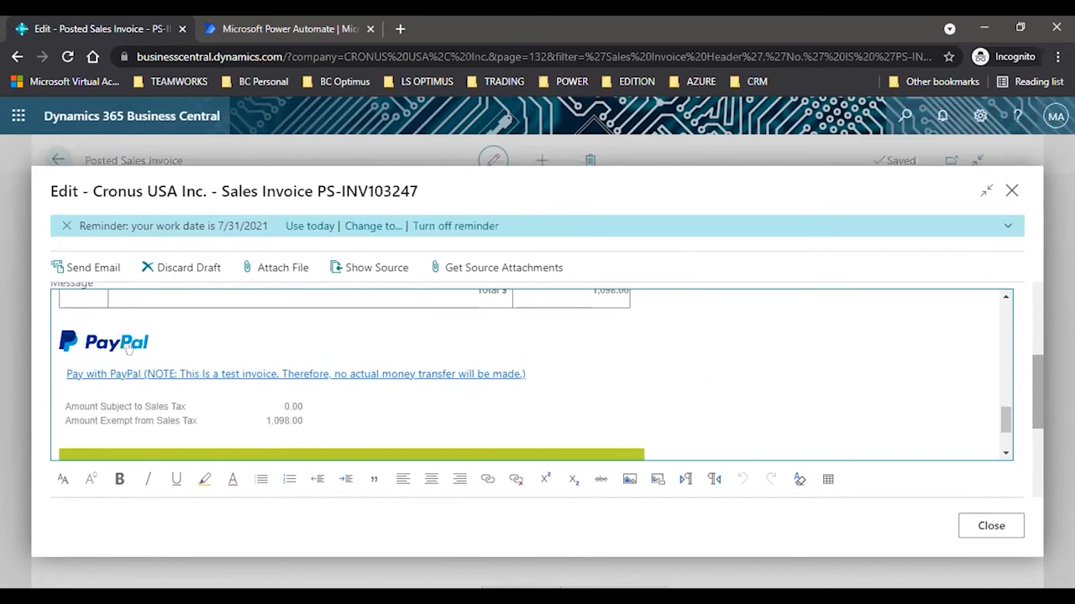
pyautogui.moveTo(1005, 409)
pyautogui.mouseDown()
pyautogui.moveTo(1006, 442)
pyautogui.moveTo(1007, 428)
pyautogui.mouseUp()
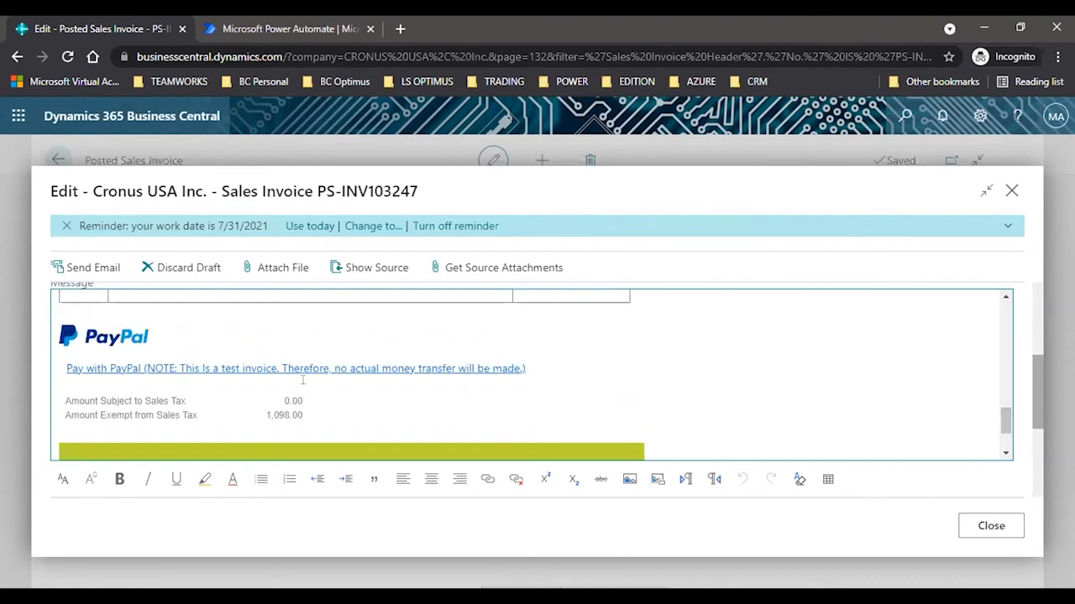
pyautogui.click(277, 370)
pyautogui.doubleClick(157, 371)
pyautogui.click(275, 370)
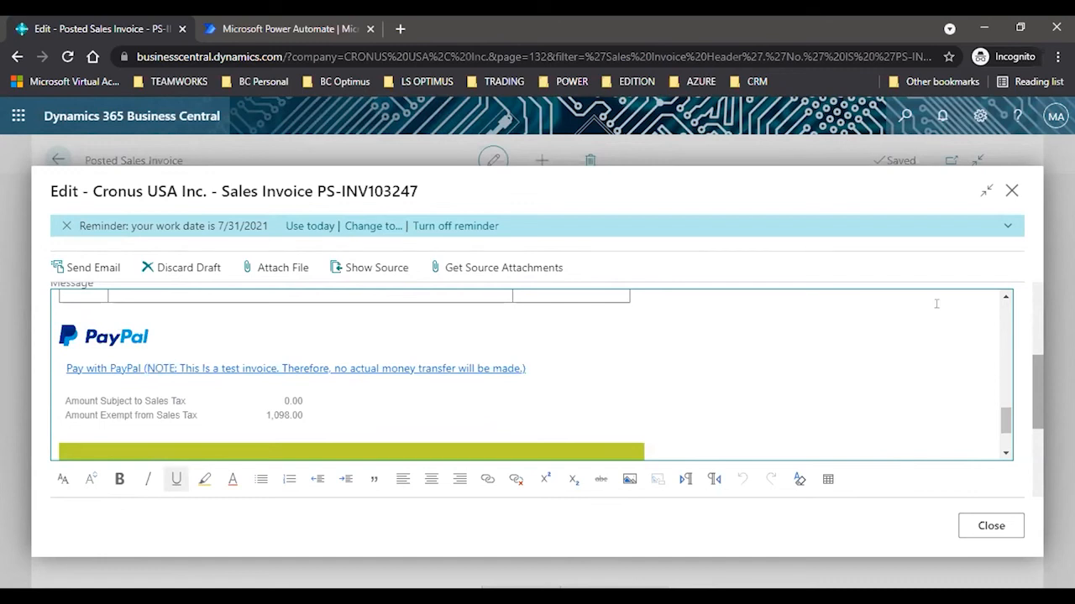
pyautogui.moveTo(1005, 420); pyautogui.dragTo(979, 307)
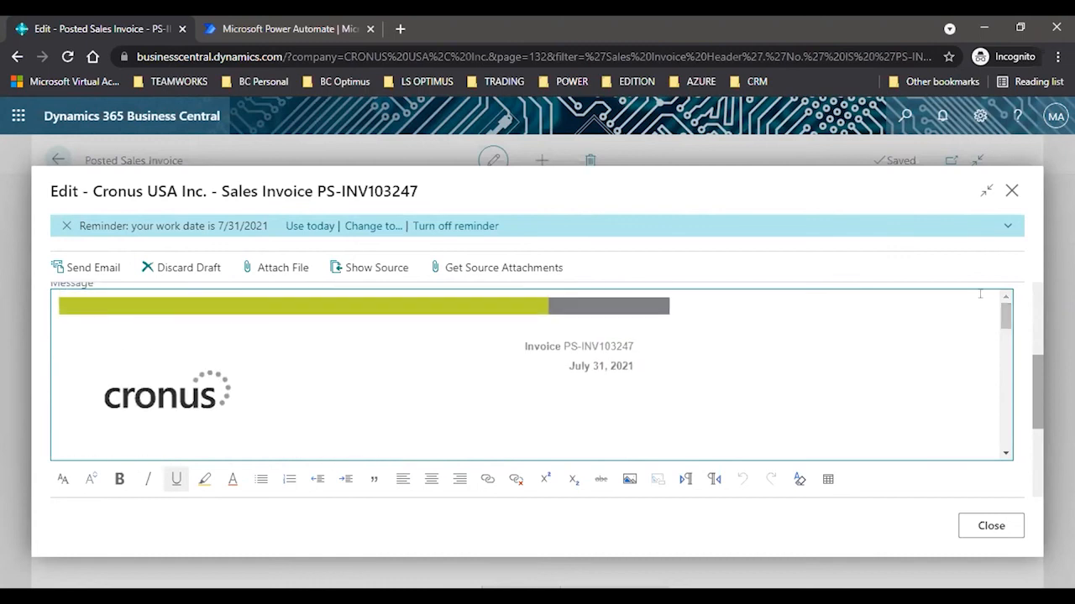
# - Show the email's source document and review the posted invoice's general details, related document numbers and item line
pyautogui.click(346, 267)
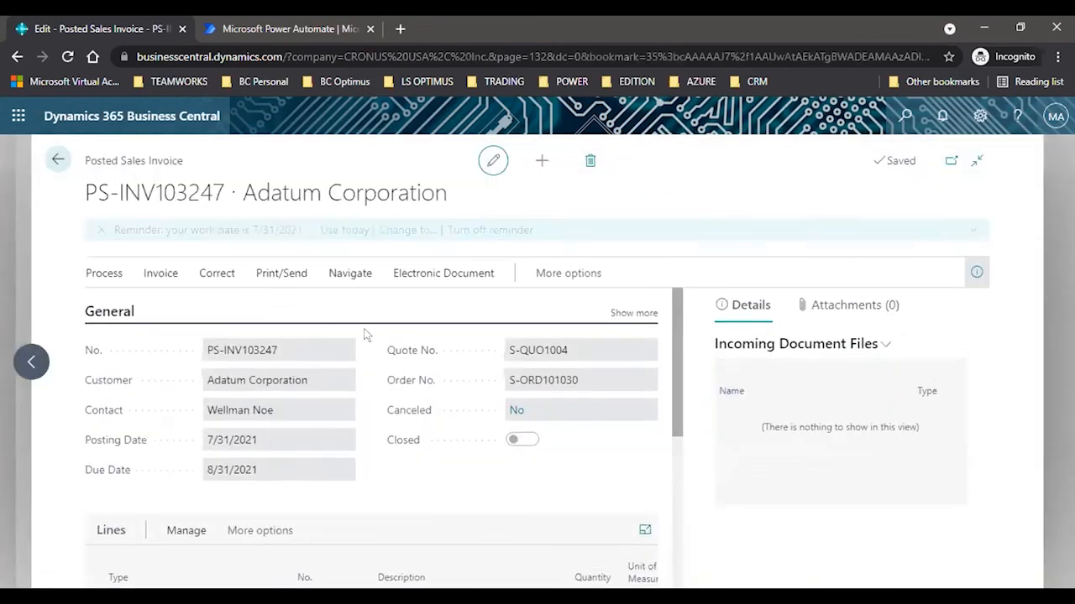
pyautogui.moveTo(79, 151); pyautogui.dragTo(199, 165)
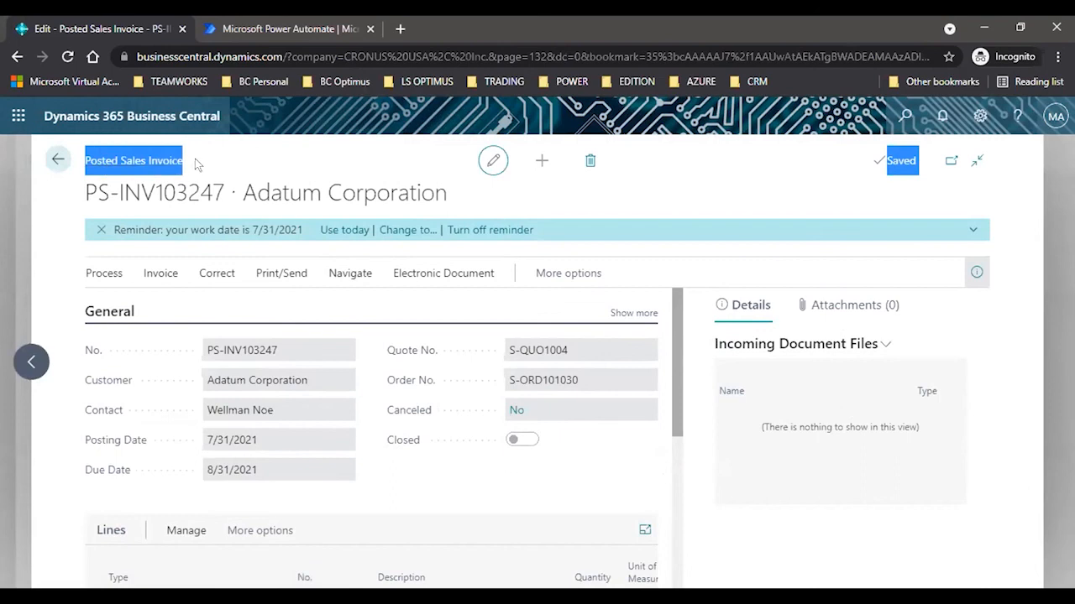
pyautogui.moveTo(674, 343)
pyautogui.mouseDown()
pyautogui.moveTo(679, 410)
pyautogui.moveTo(674, 350)
pyautogui.mouseUp()
pyautogui.moveTo(570, 334); pyautogui.dragTo(492, 341)
pyautogui.moveTo(574, 365); pyautogui.dragTo(505, 364)
pyautogui.moveTo(670, 345); pyautogui.dragTo(547, 430)
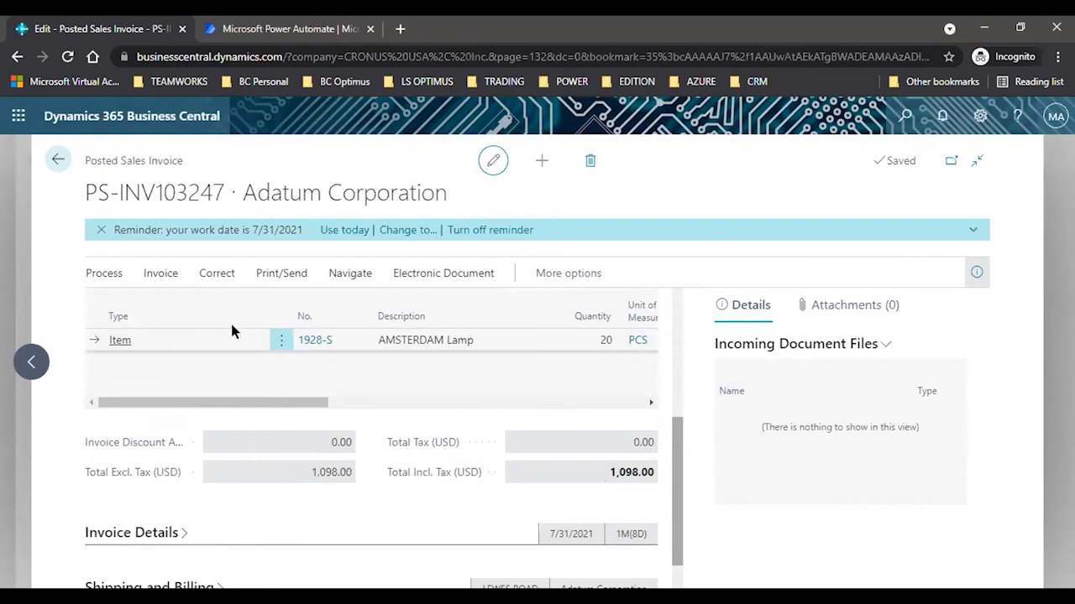
# - Open the posted invoice's print preview, examine its pages and PayPal link, and cancel printing
pyautogui.click(281, 274)
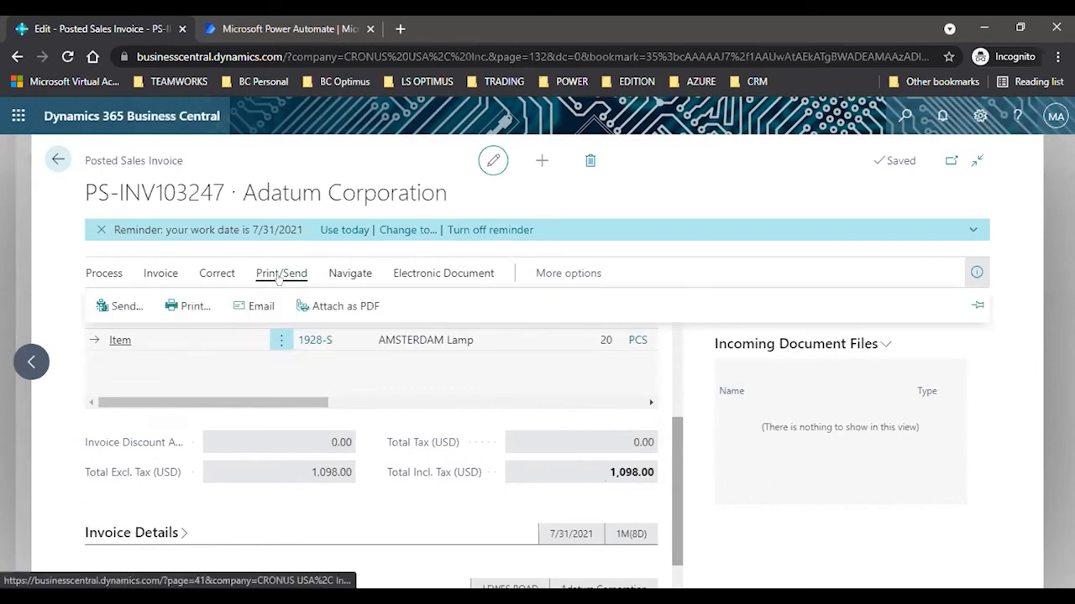
pyautogui.click(188, 307)
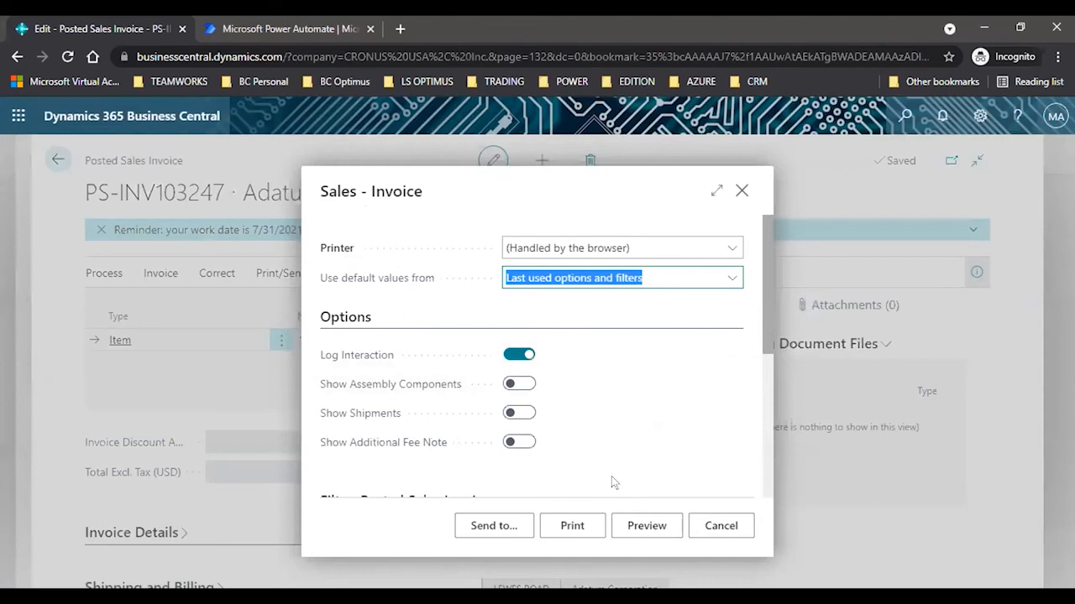
pyautogui.click(575, 529)
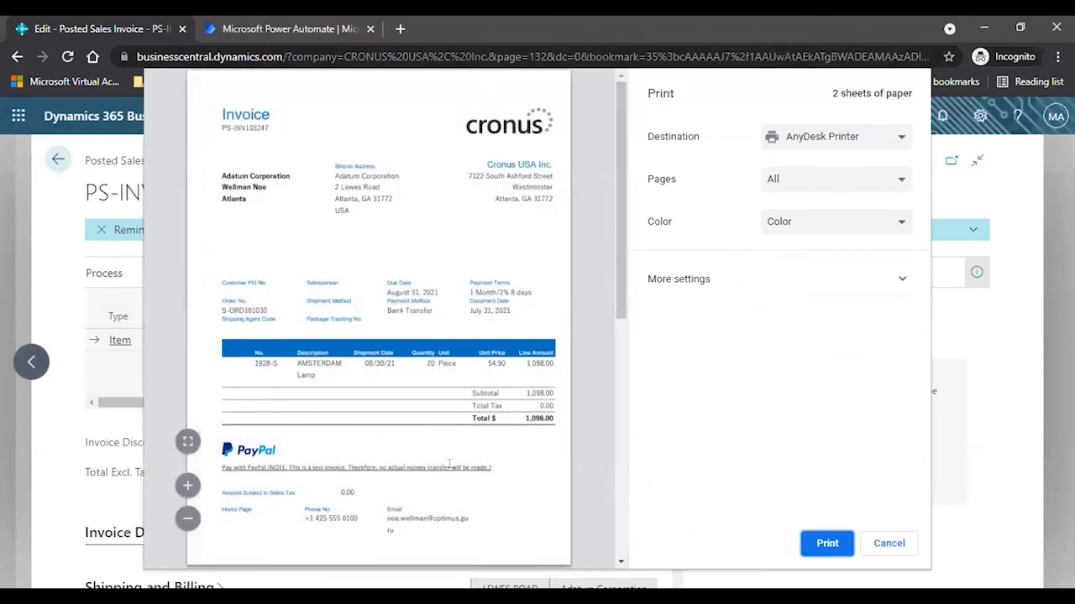
pyautogui.click(390, 466)
pyautogui.moveTo(622, 265); pyautogui.dragTo(617, 337)
pyautogui.scroll(-5, 617, 340)
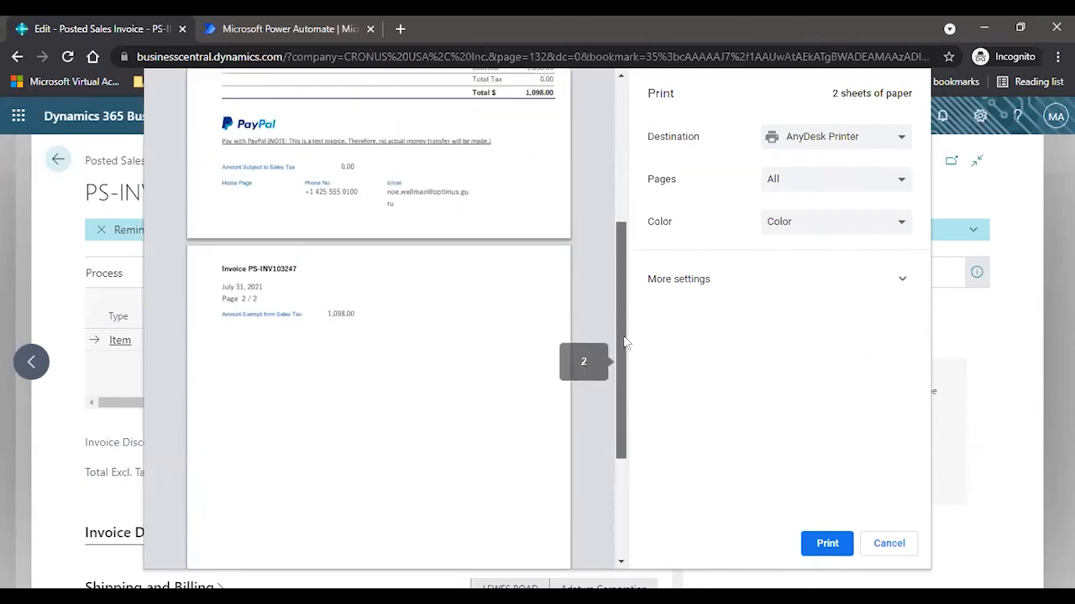
pyautogui.scroll(5, 626, 342)
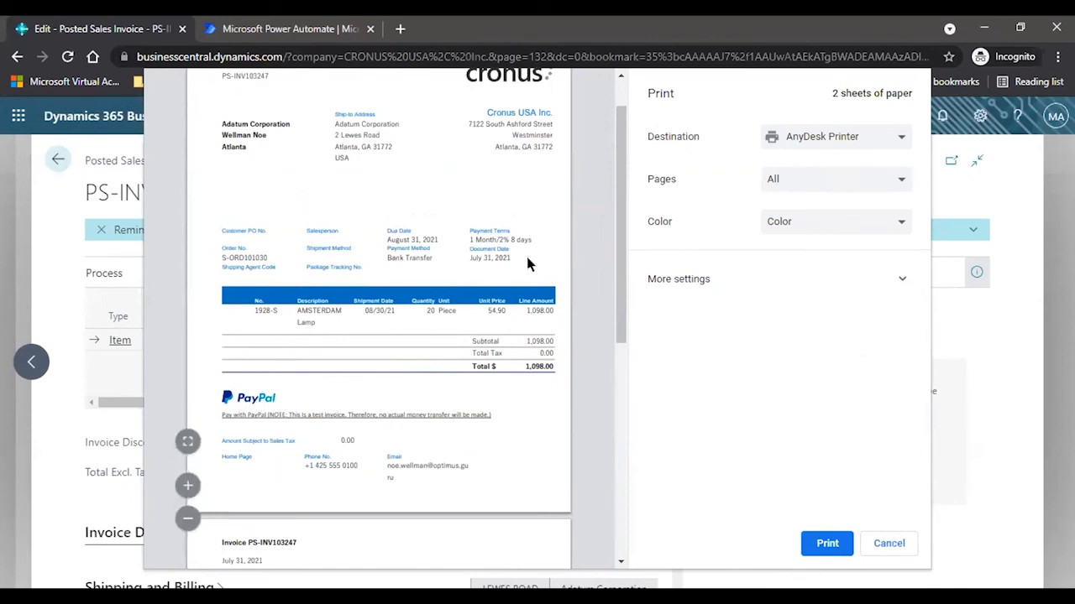
pyautogui.moveTo(630, 231)
pyautogui.mouseDown()
pyautogui.moveTo(628, 312)
pyautogui.moveTo(626, 217)
pyautogui.mouseUp()
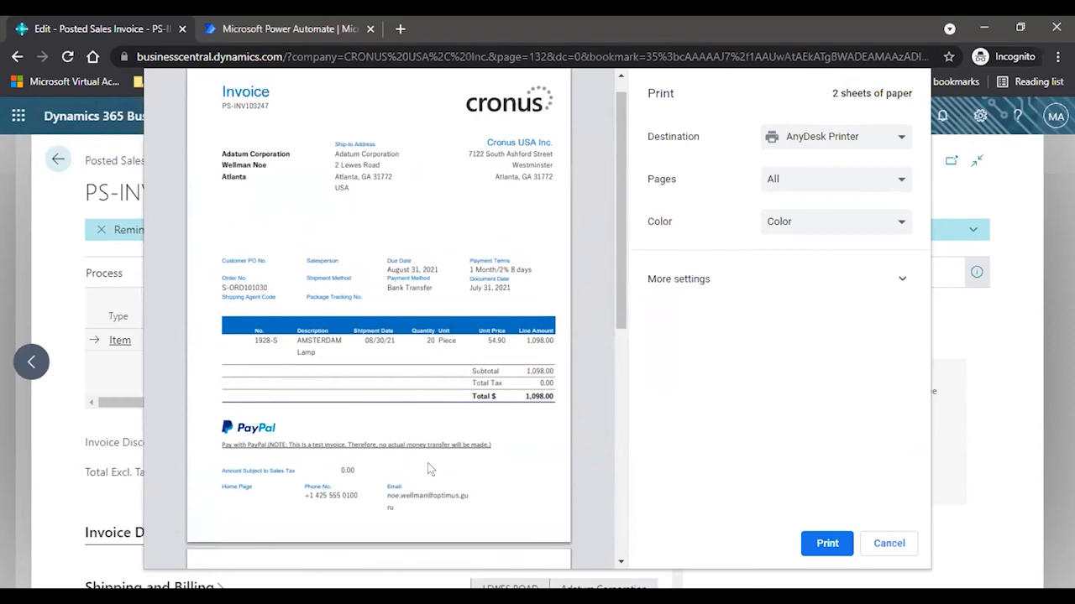
pyautogui.click(892, 544)
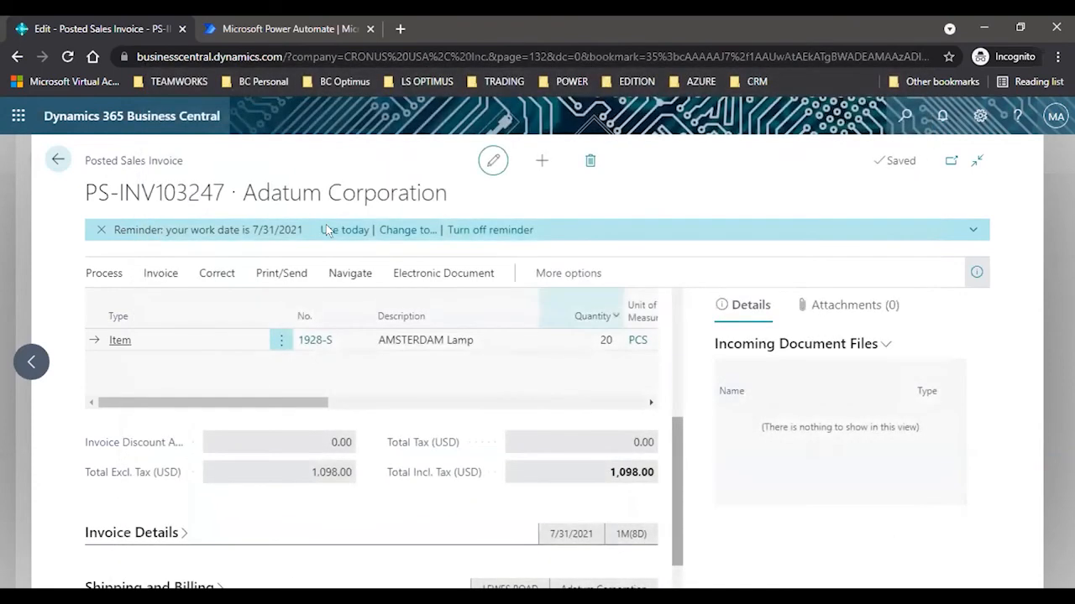
# - Close the source invoice, the email draft and the posted invoice, returning to the sales quotes list
pyautogui.click(58, 159)
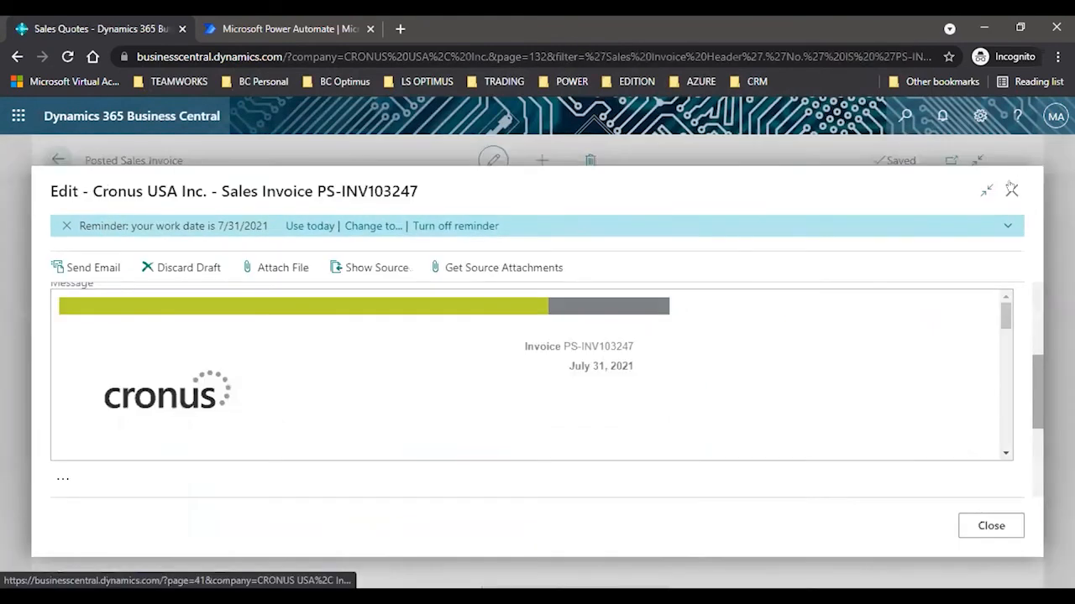
pyautogui.click(1011, 190)
pyautogui.click(608, 413)
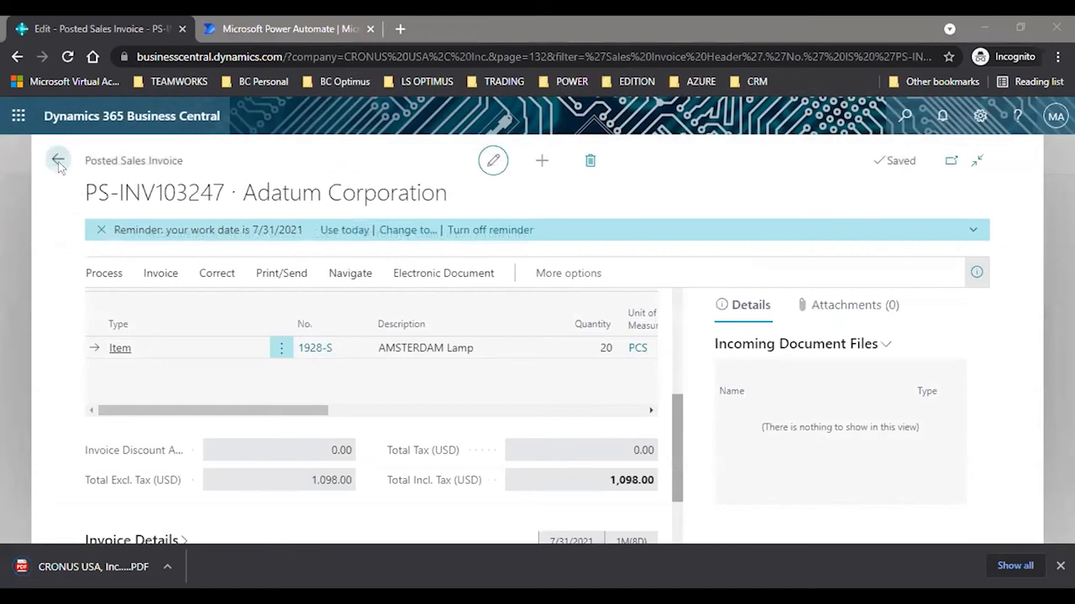
pyautogui.click(58, 162)
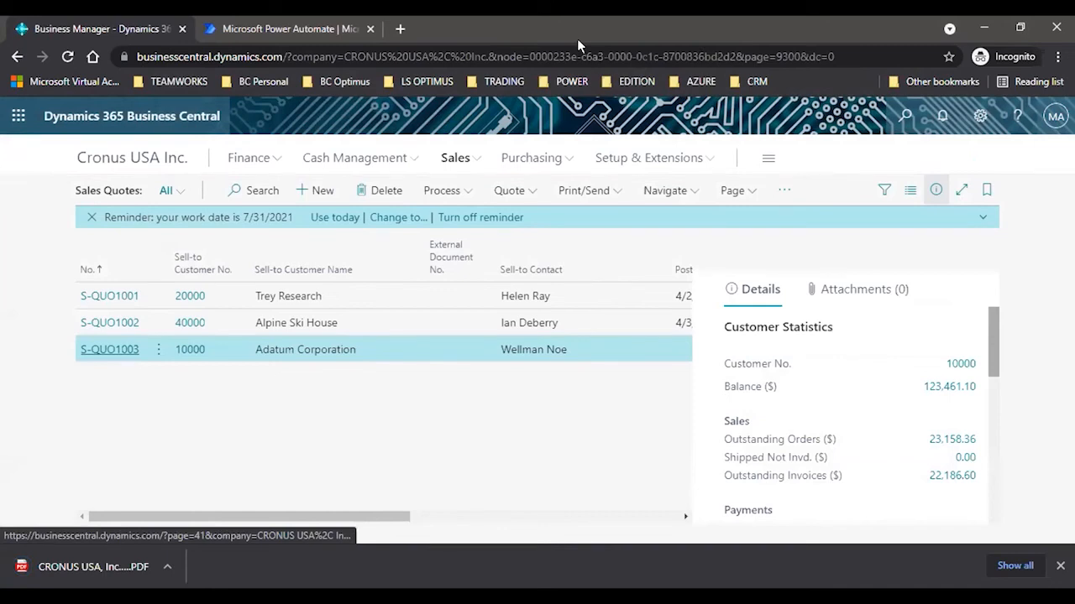
pyautogui.hotkey('alt', 'Tab')
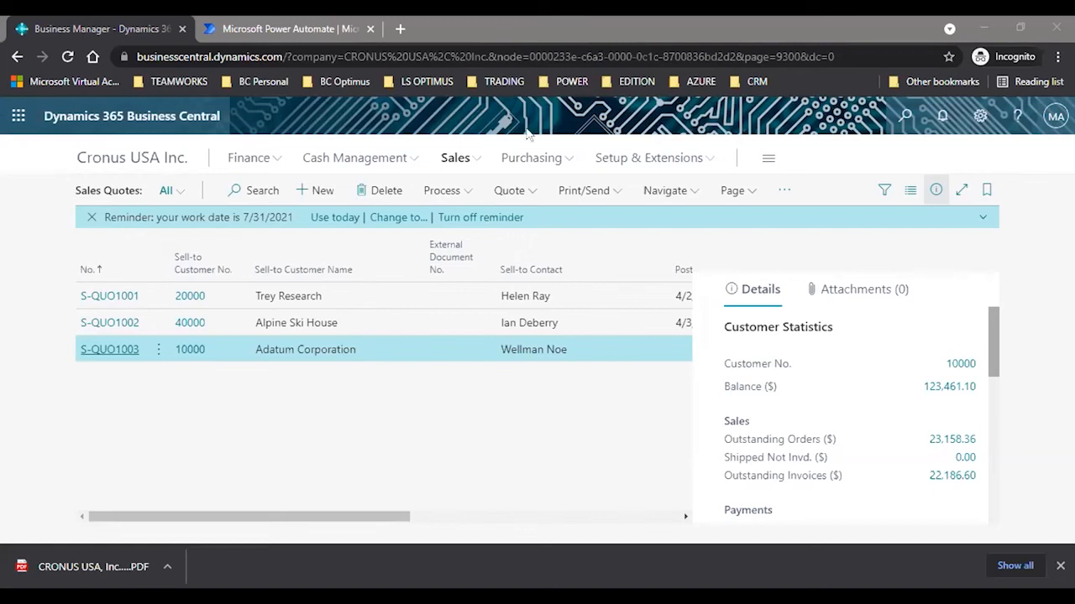
# - Open the Sales Invoices list and create a new sales invoice for the customer Adatum Corporation
pyautogui.click(892, 109)
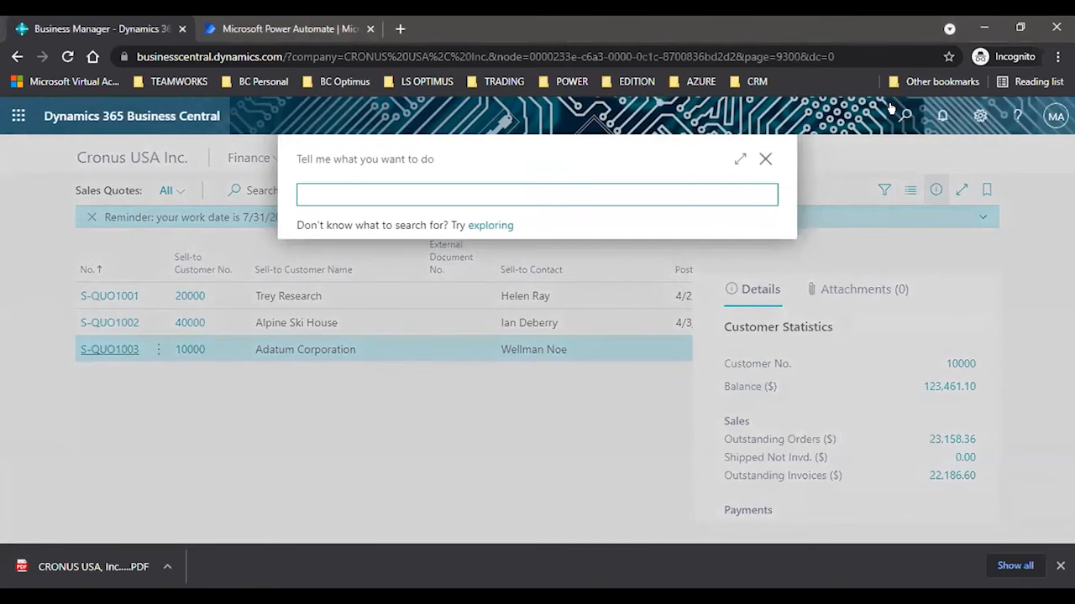
pyautogui.write('invoices')
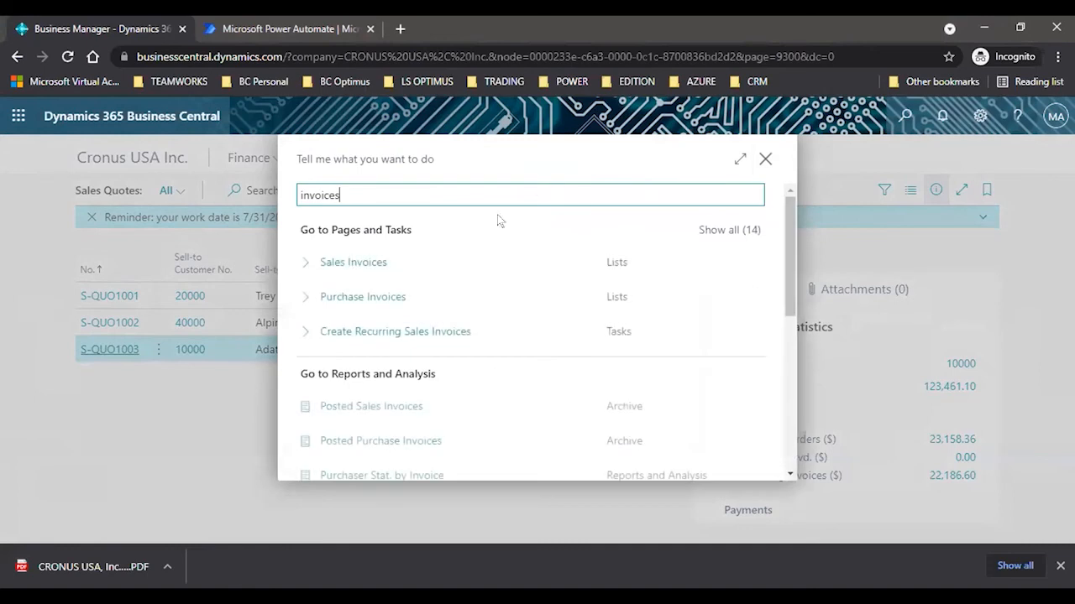
pyautogui.click(374, 264)
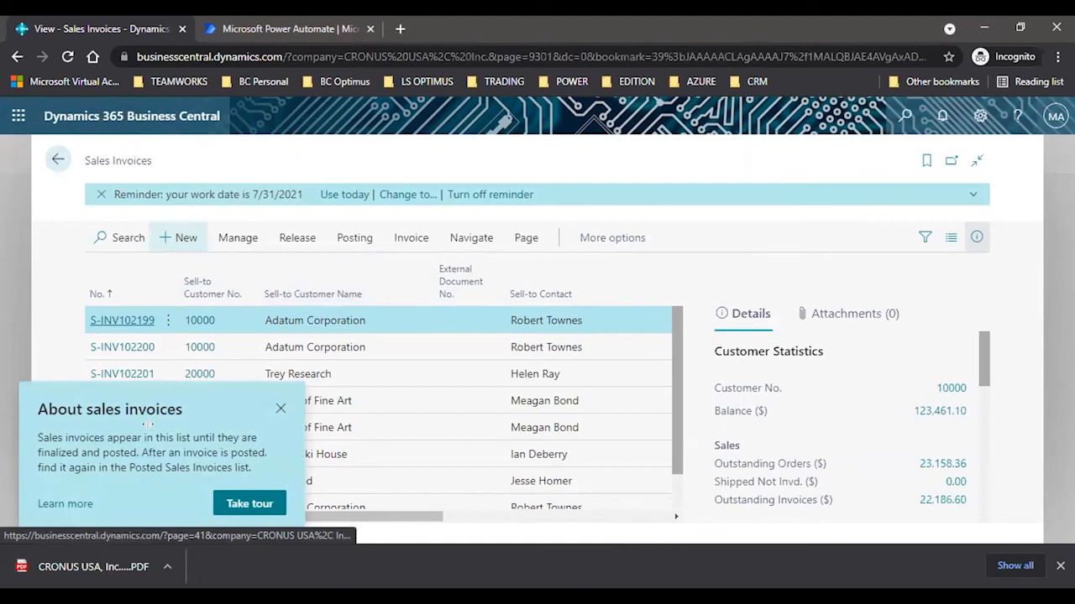
pyautogui.click(1058, 567)
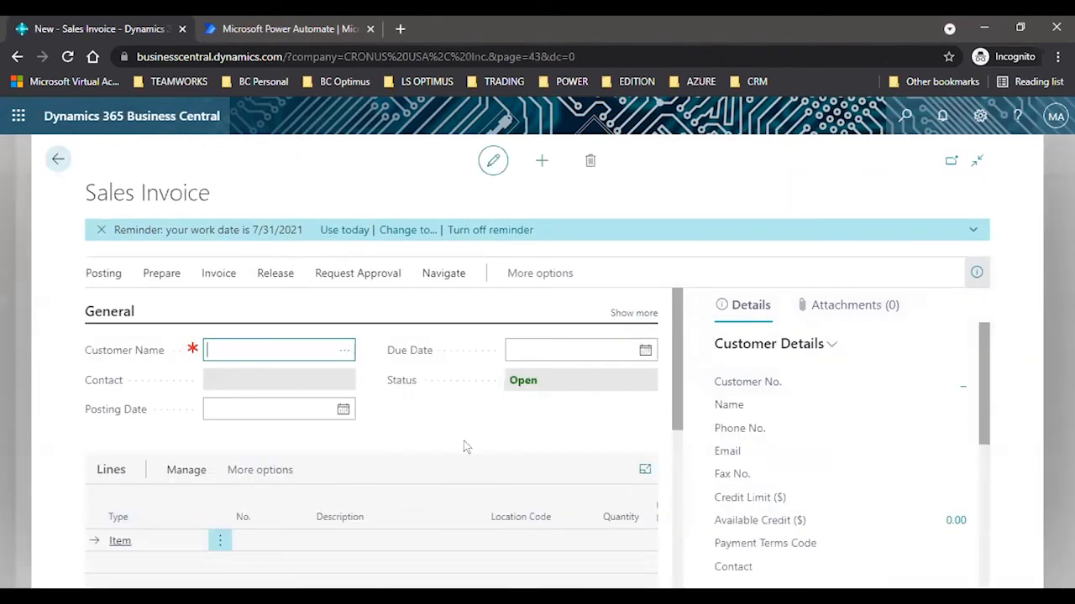
pyautogui.click(342, 349)
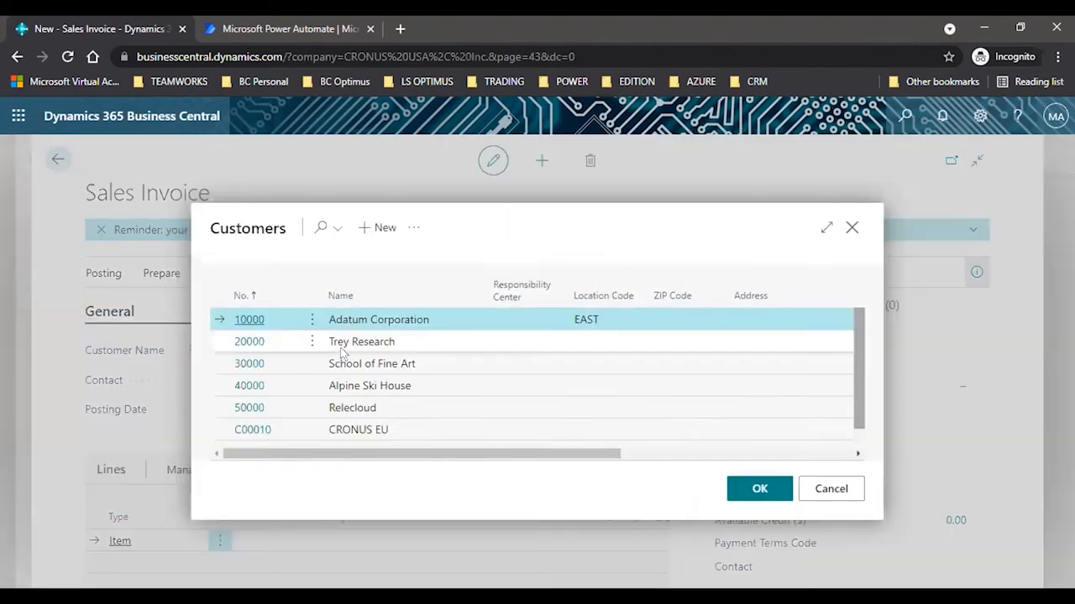
pyautogui.click(754, 485)
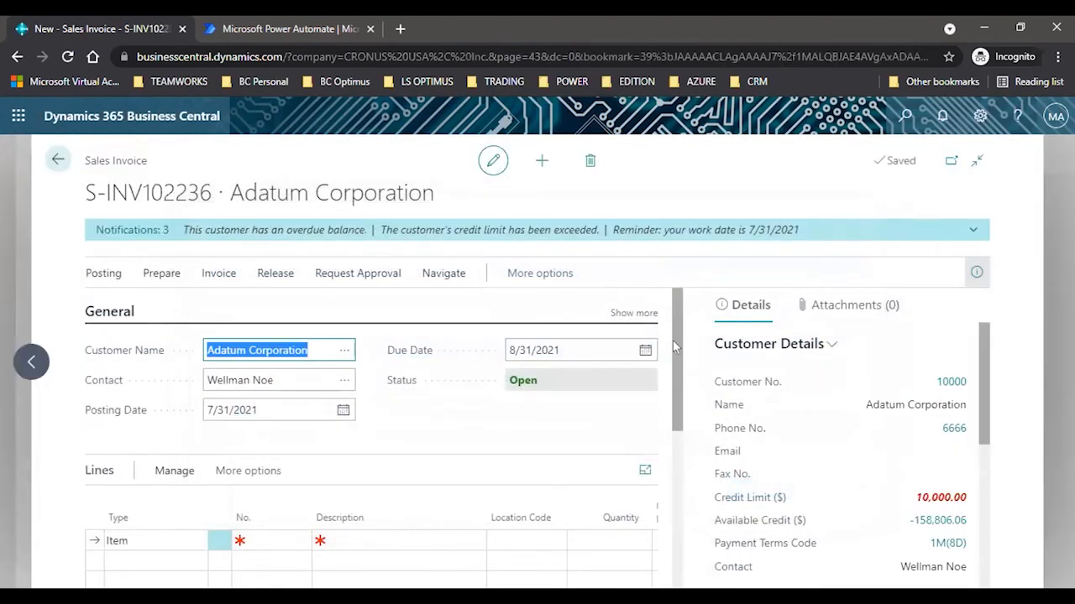
# - Look up the shipment lines that can be retrieved into the Adatum Corporation invoice, and cancel the selection
pyautogui.moveTo(672, 340); pyautogui.dragTo(674, 385)
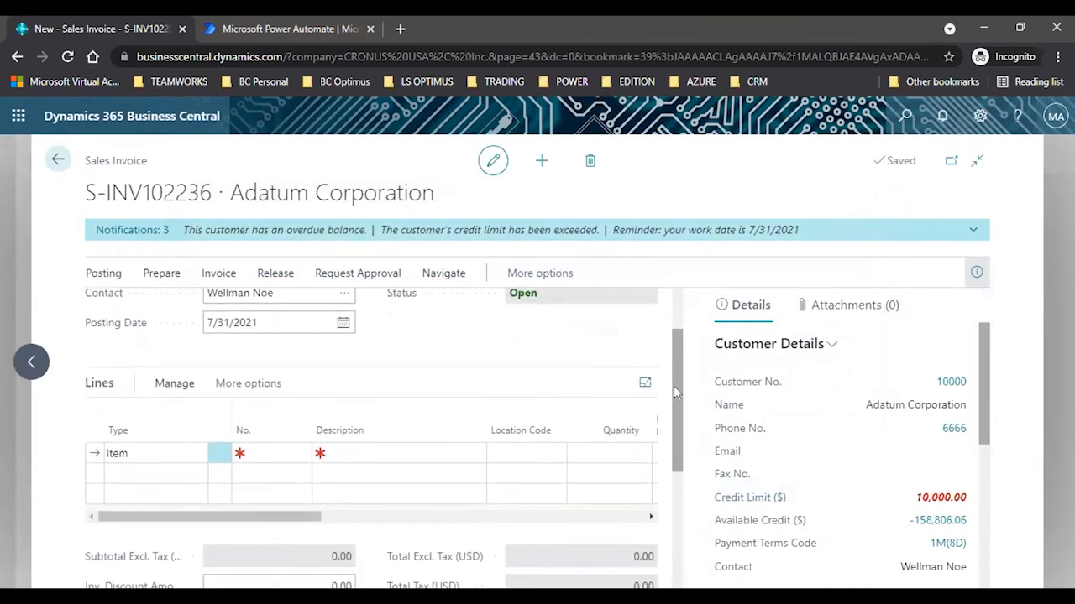
pyautogui.click(174, 382)
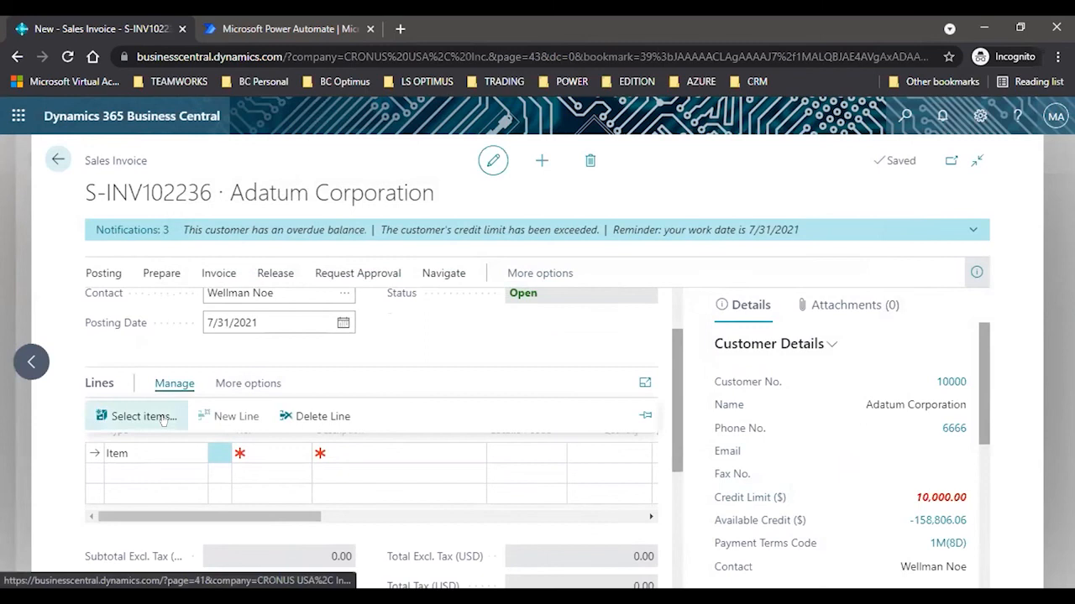
pyautogui.click(234, 383)
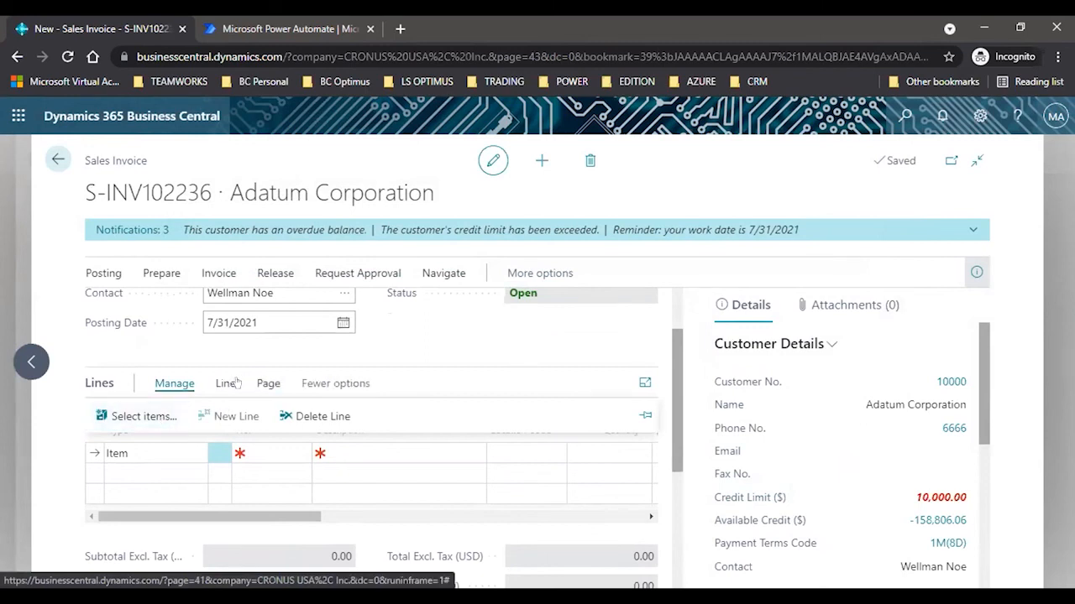
pyautogui.click(225, 383)
pyautogui.click(160, 418)
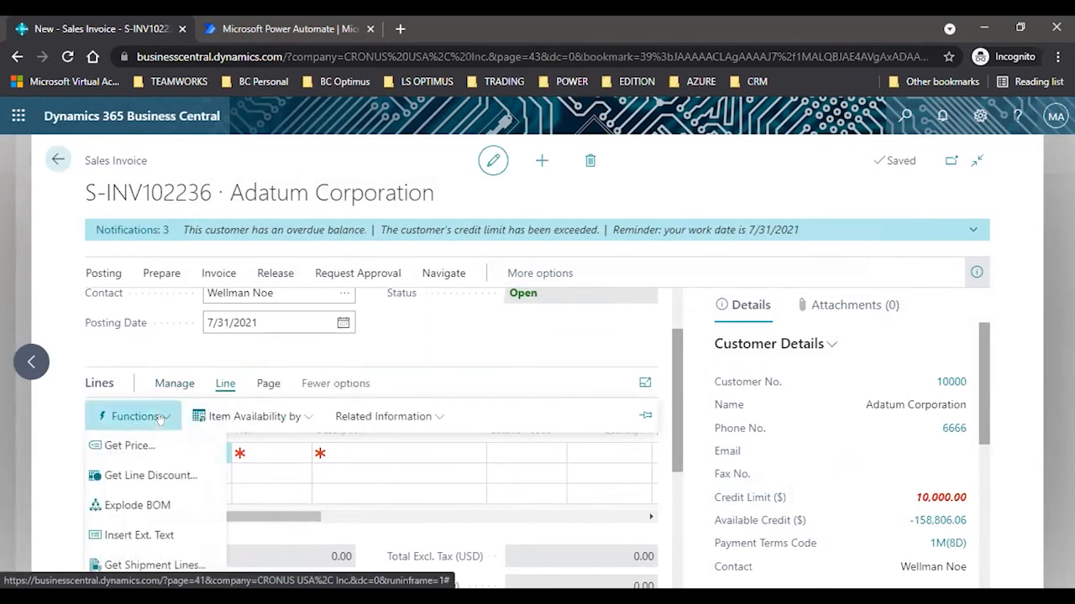
pyautogui.click(151, 562)
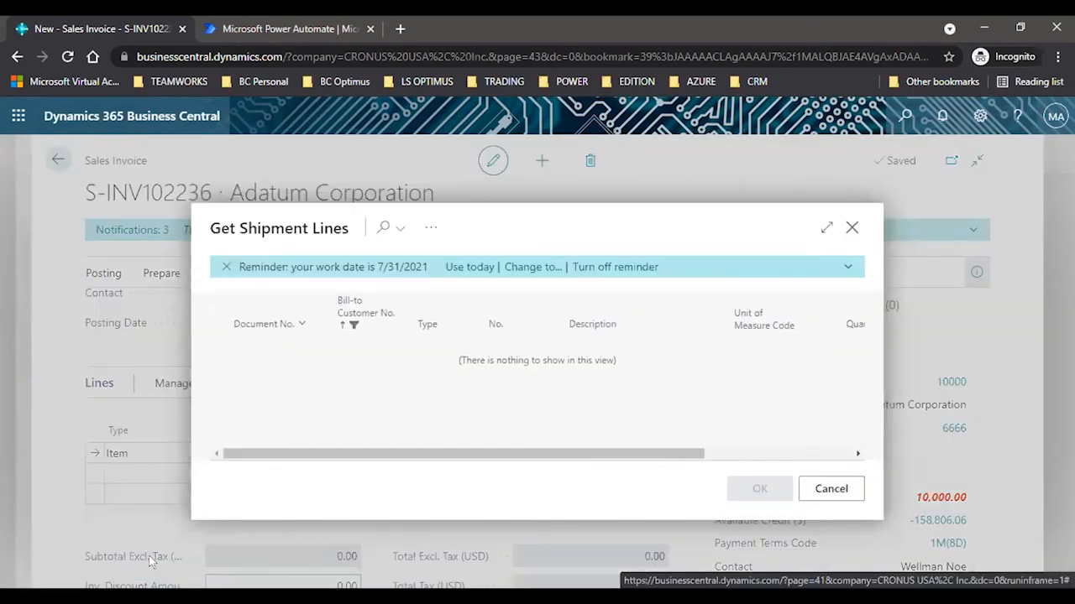
pyautogui.click(832, 489)
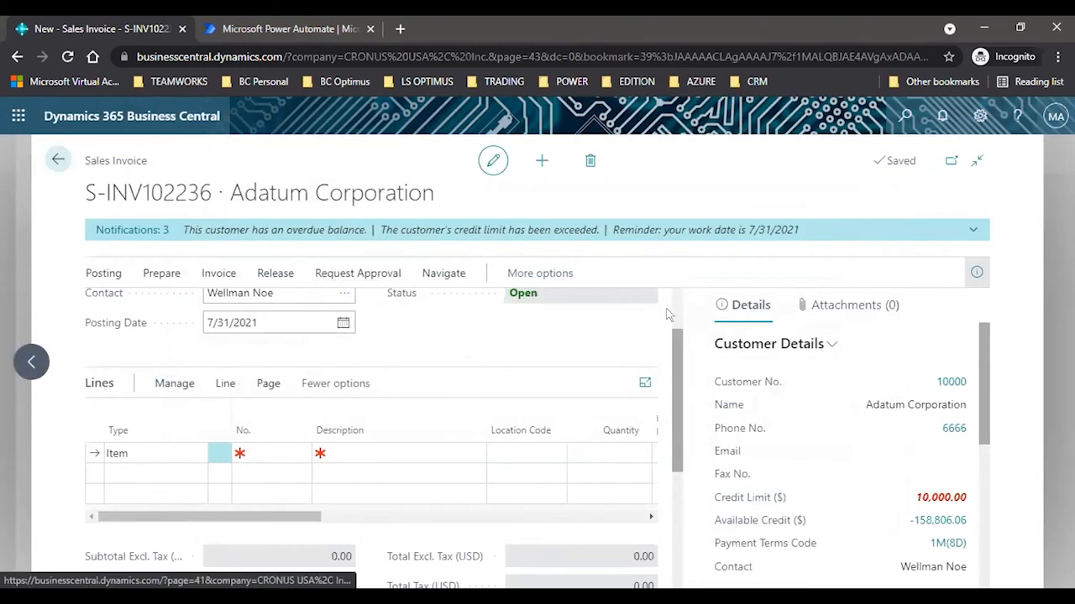
# - Try to change the new invoice's customer from Adatum Corporation to Trey Research
pyautogui.scroll(1, 450, 353)
pyautogui.click(343, 350)
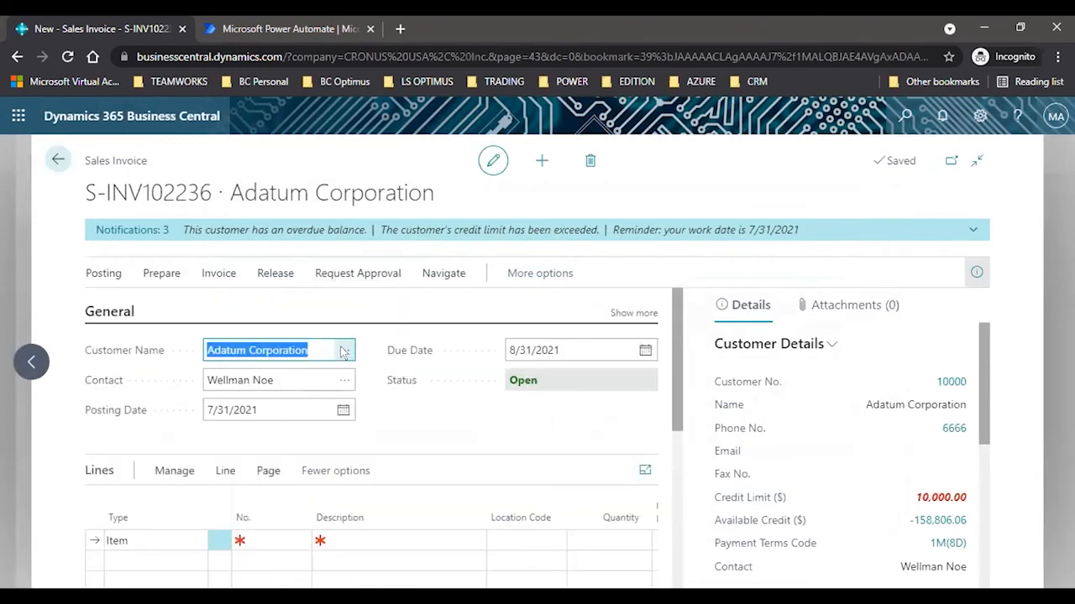
pyautogui.click(349, 378)
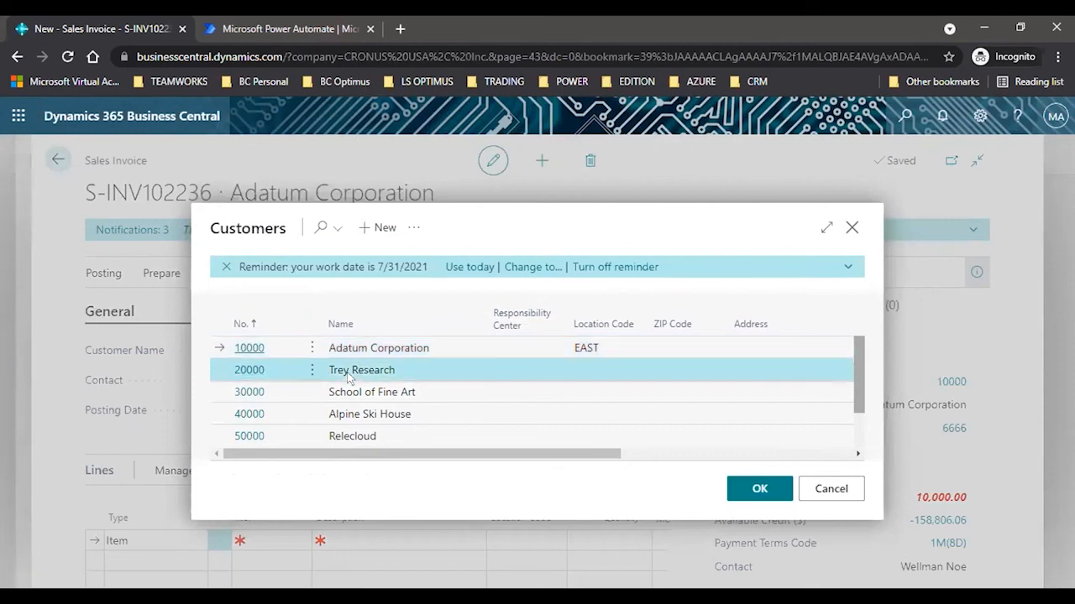
pyautogui.click(744, 490)
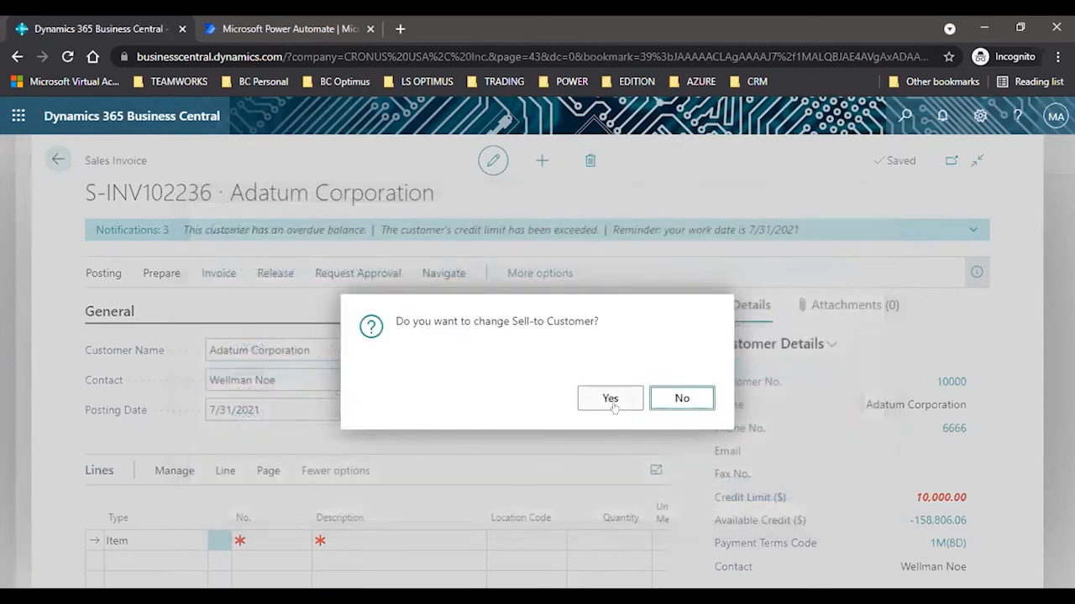
pyautogui.click(612, 403)
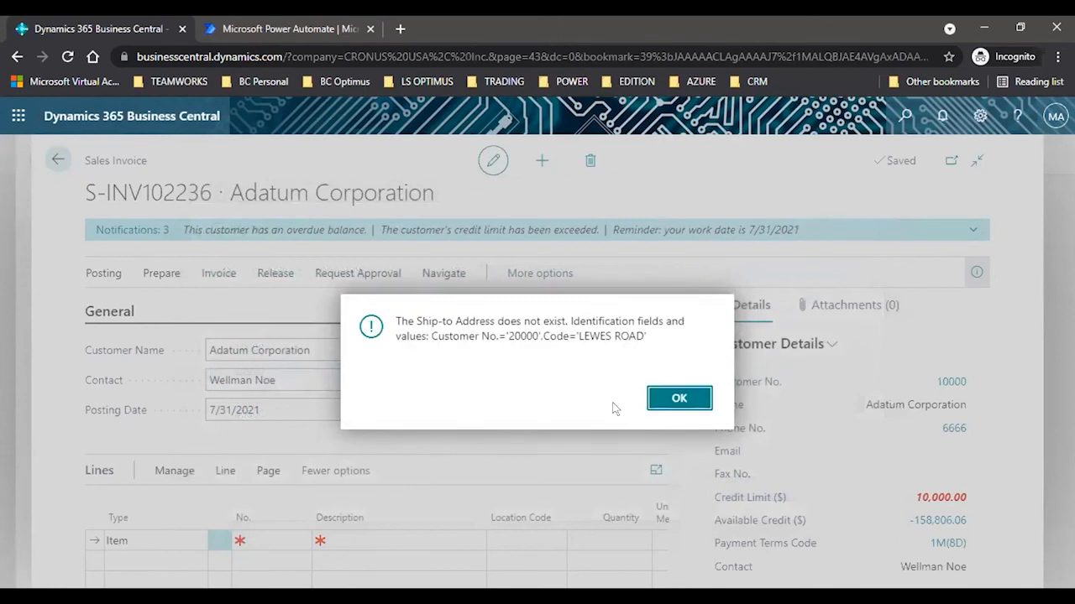
pyautogui.click(676, 398)
# - Check the invoice's retrievable shipment lines again and leave without selecting any
pyautogui.moveTo(672, 392); pyautogui.dragTo(674, 450)
pyautogui.click(224, 358)
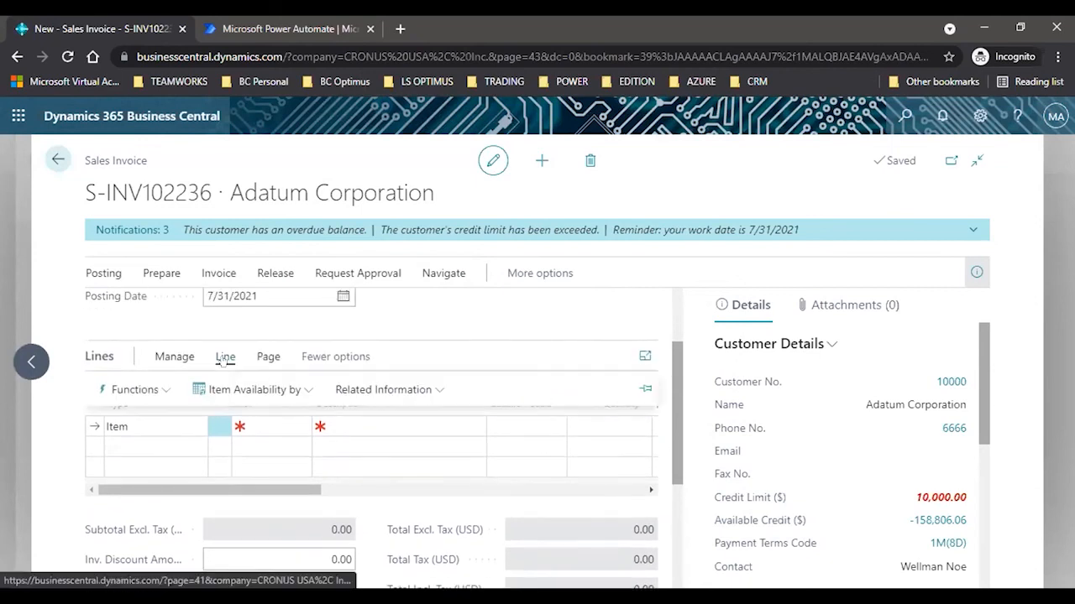
pyautogui.click(162, 385)
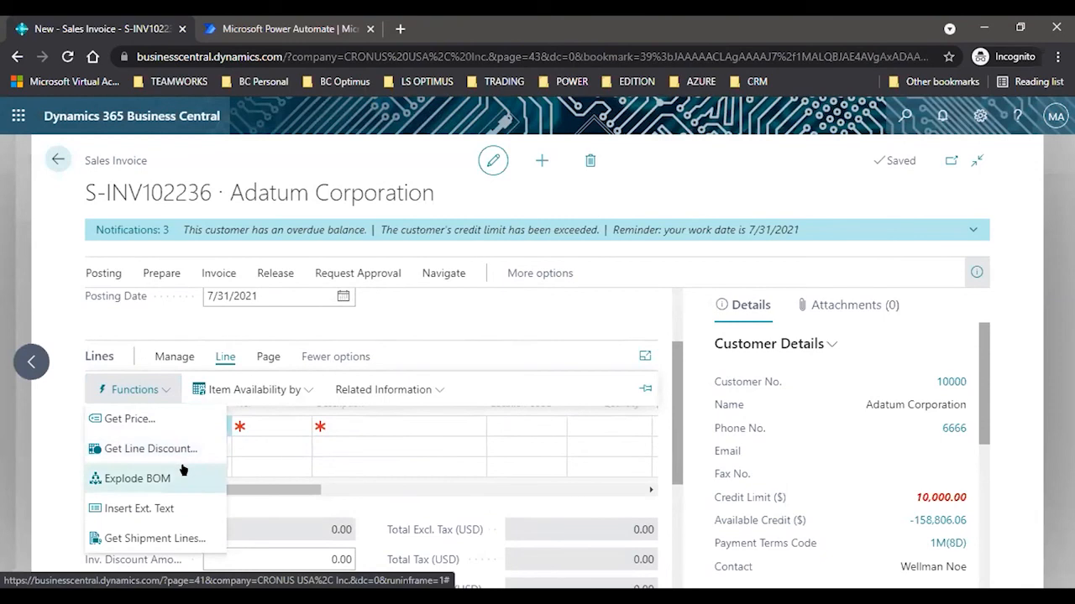
pyautogui.click(162, 540)
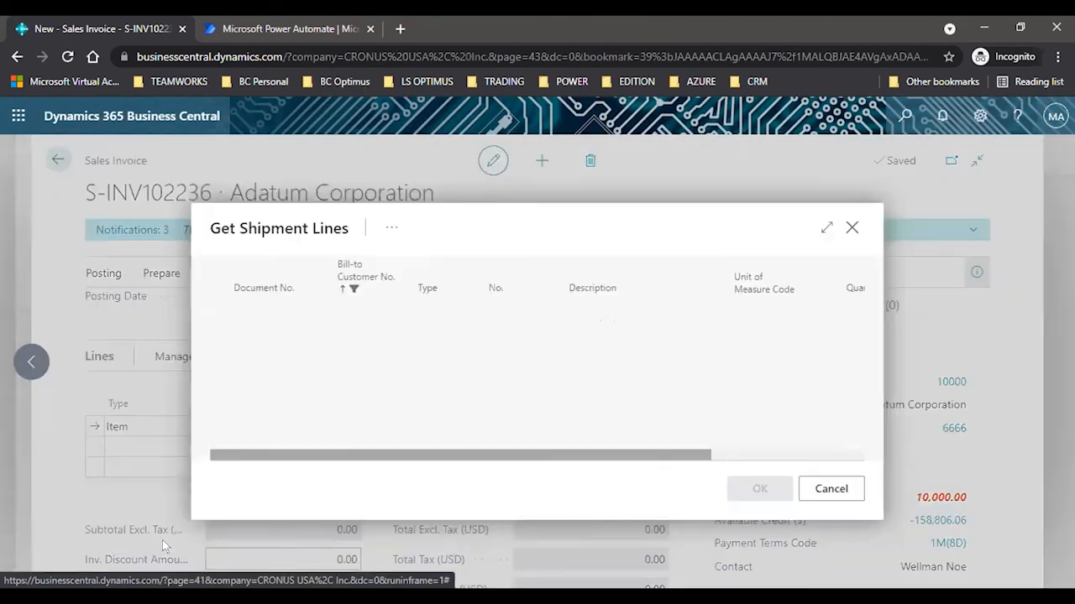
pyautogui.click(830, 490)
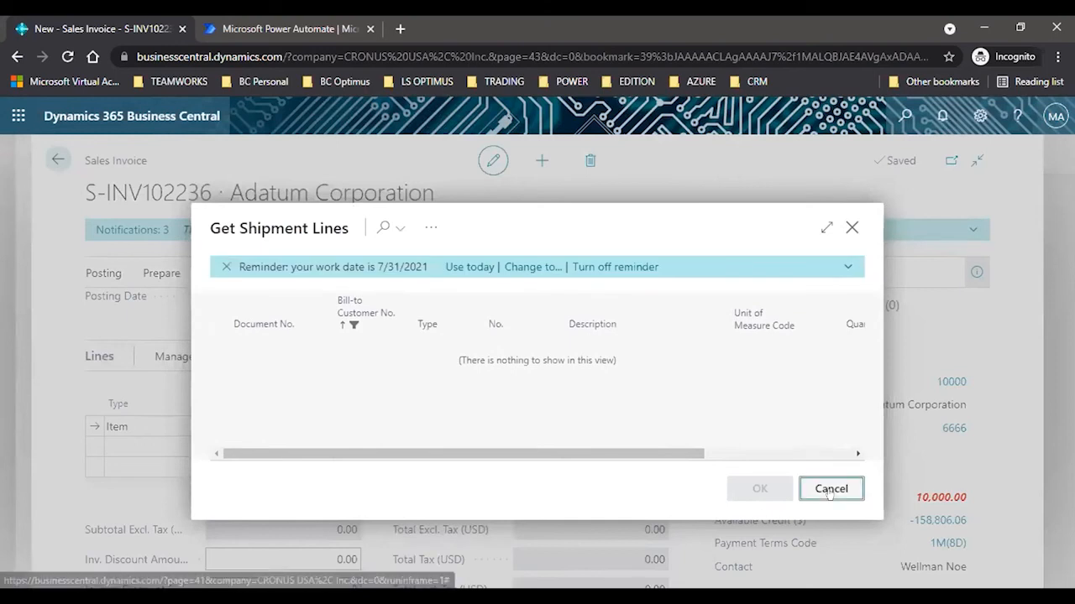
# - Try once more to switch the Adatum Corporation invoice's customer to Trey Research
pyautogui.scroll(2, 676, 395)
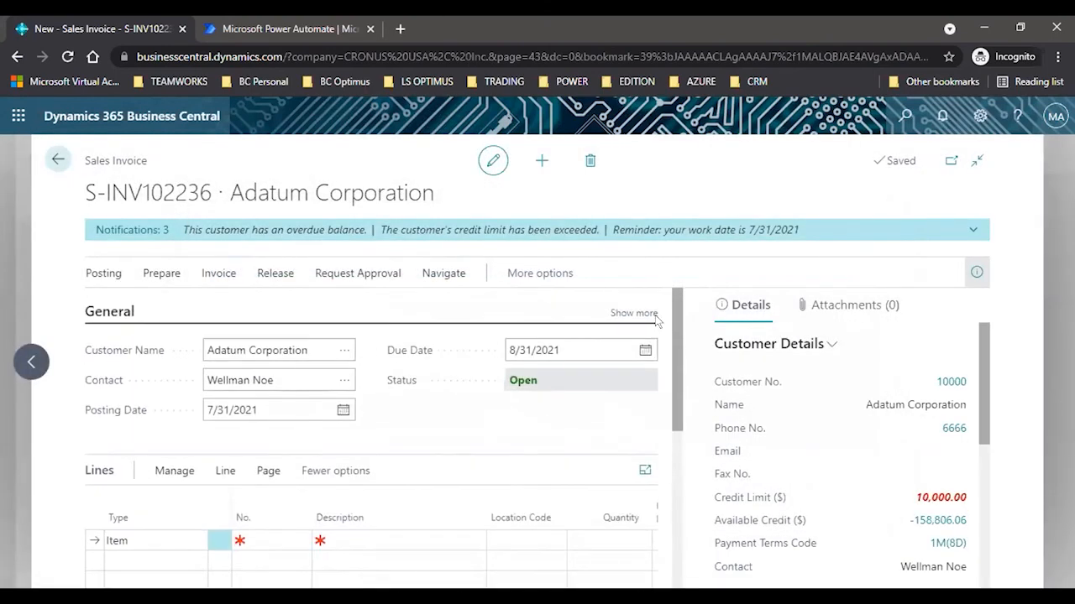
pyautogui.click(341, 351)
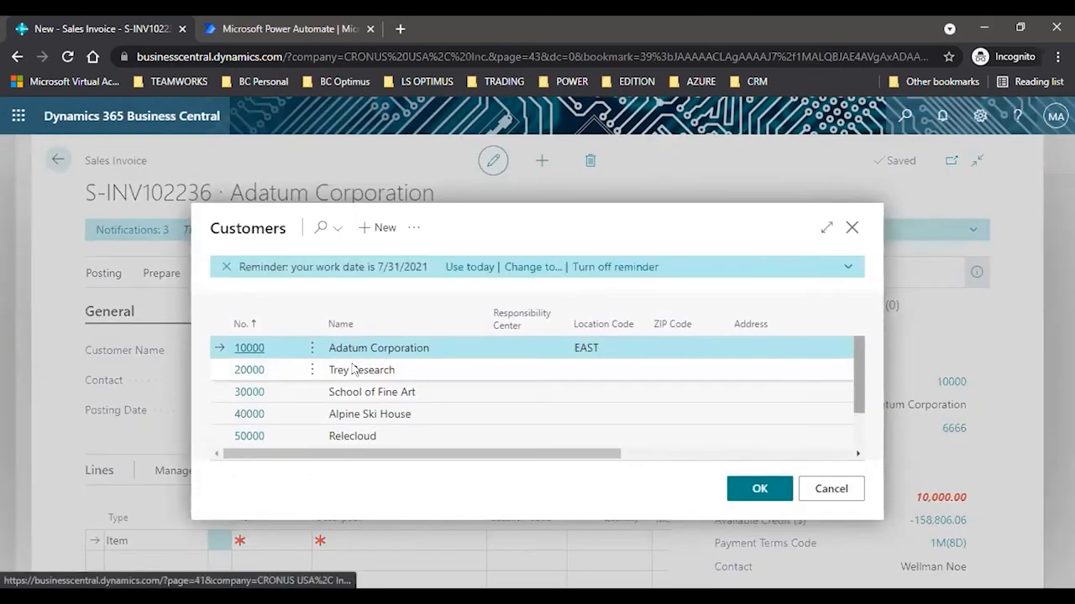
pyautogui.click(353, 370)
pyautogui.click(742, 481)
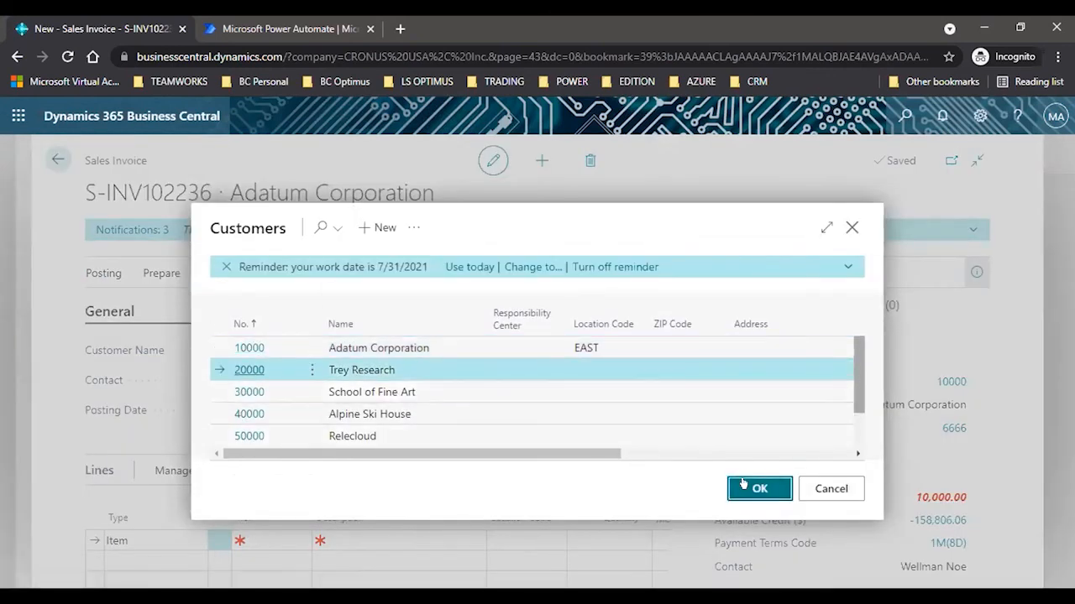
pyautogui.click(608, 398)
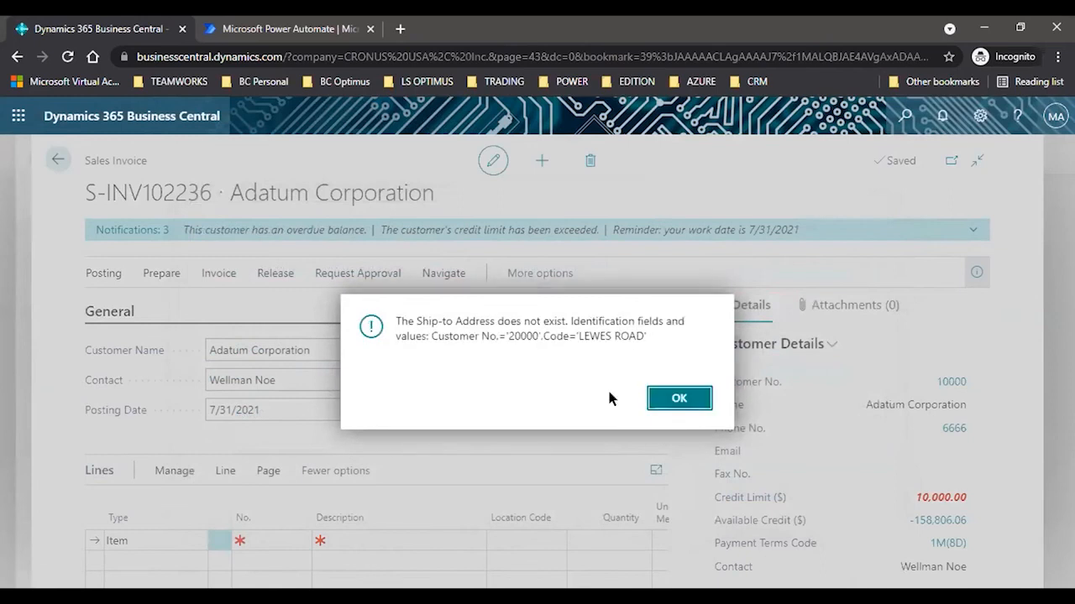
pyautogui.click(654, 398)
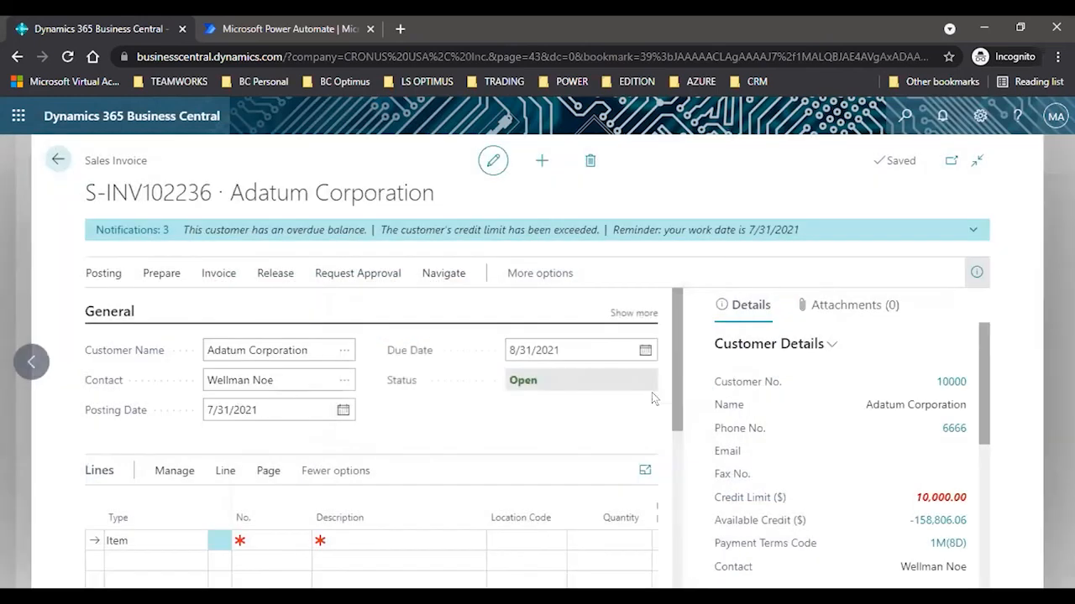
# - Create another new sales invoice with Trey Research as the customer
pyautogui.click(530, 159)
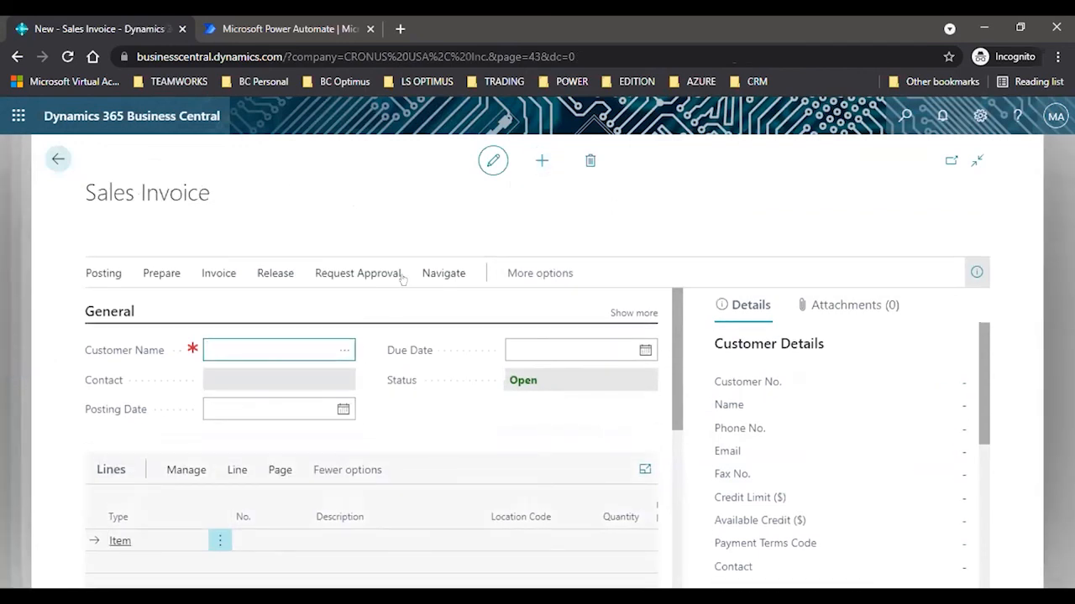
pyautogui.click(341, 347)
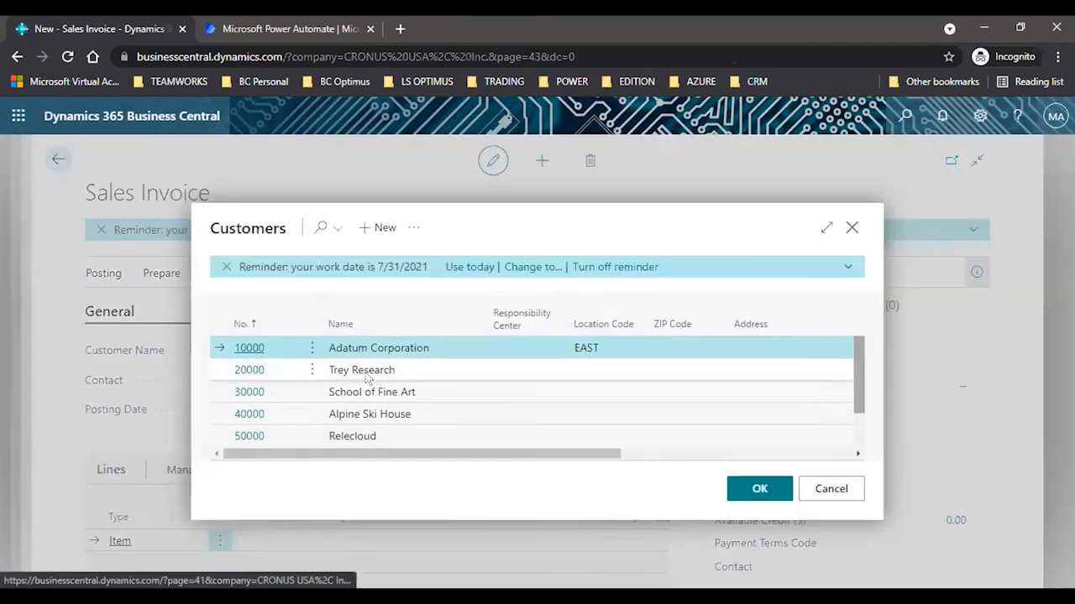
pyautogui.click(366, 380)
pyautogui.click(740, 484)
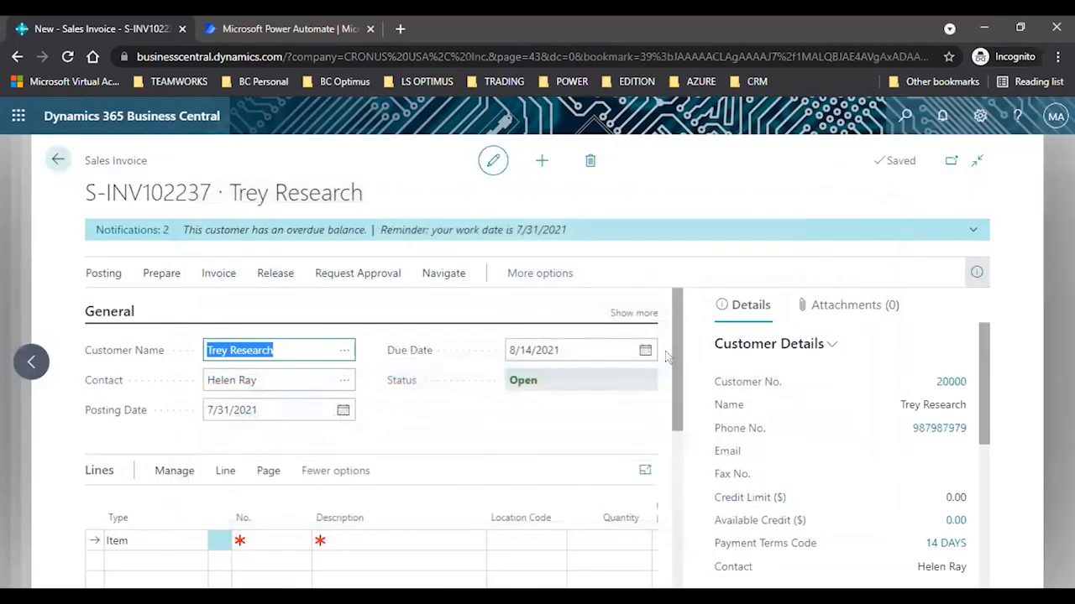
# - Look up the shipment lines retrievable into the Trey Research invoice, cancel the selection, and return to the Sales Invoices list
pyautogui.moveTo(676, 353); pyautogui.dragTo(679, 419)
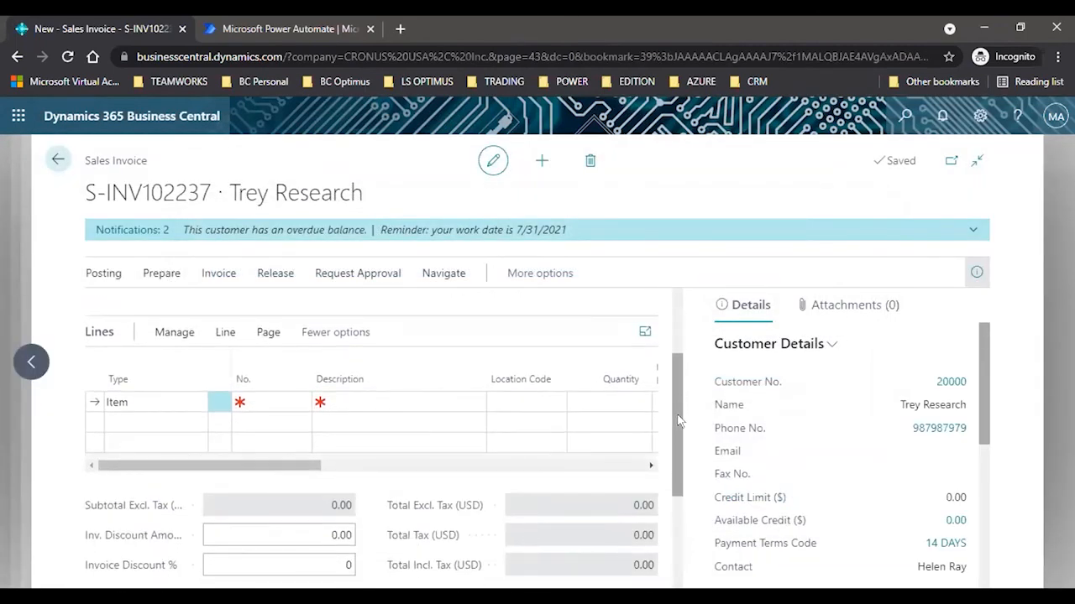
pyautogui.click(223, 341)
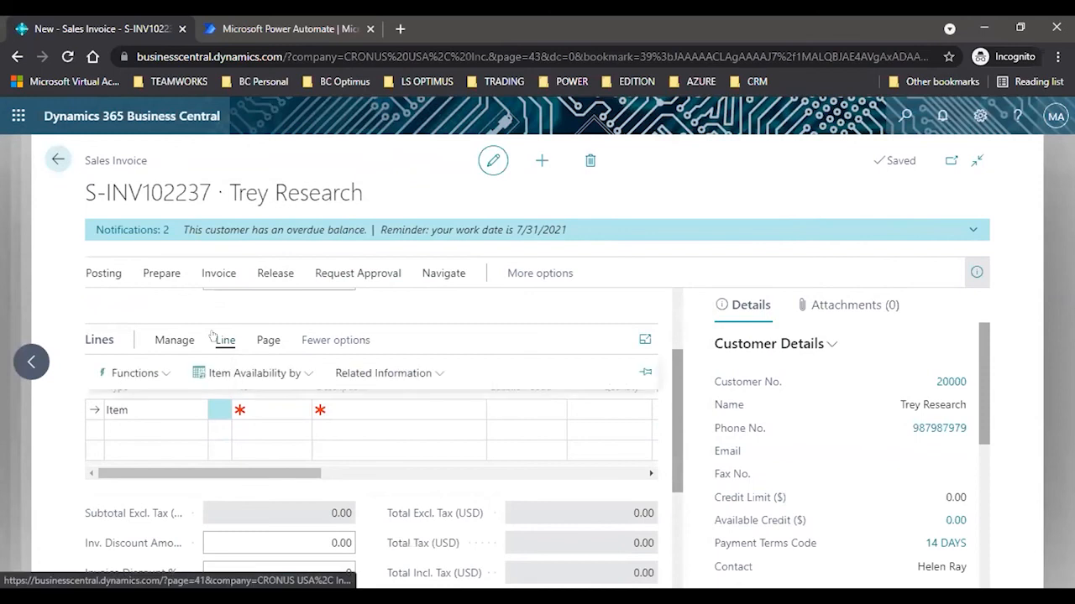
pyautogui.click(138, 370)
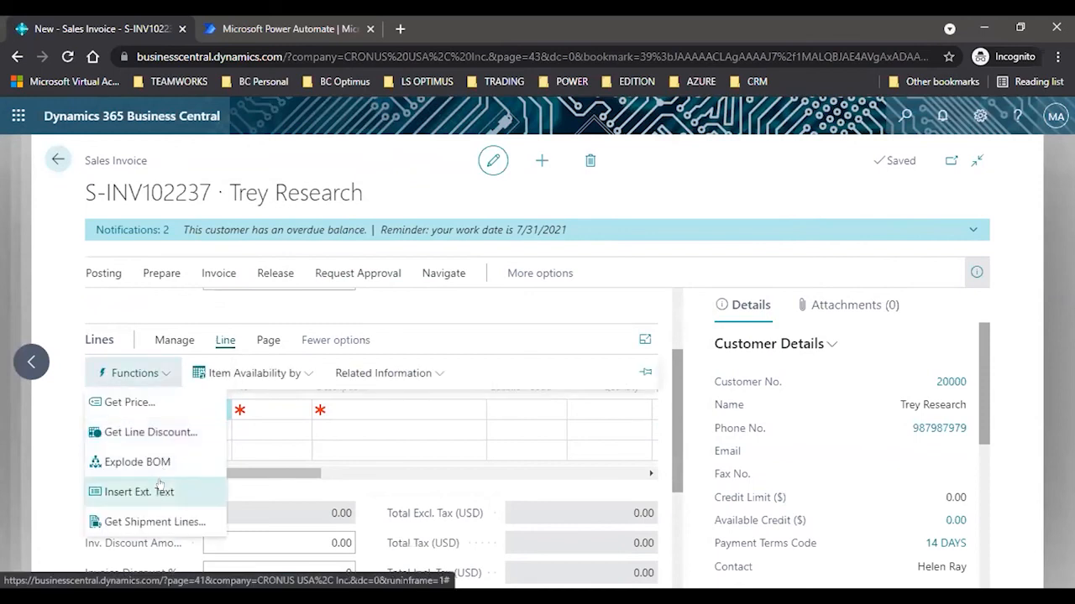
pyautogui.click(157, 526)
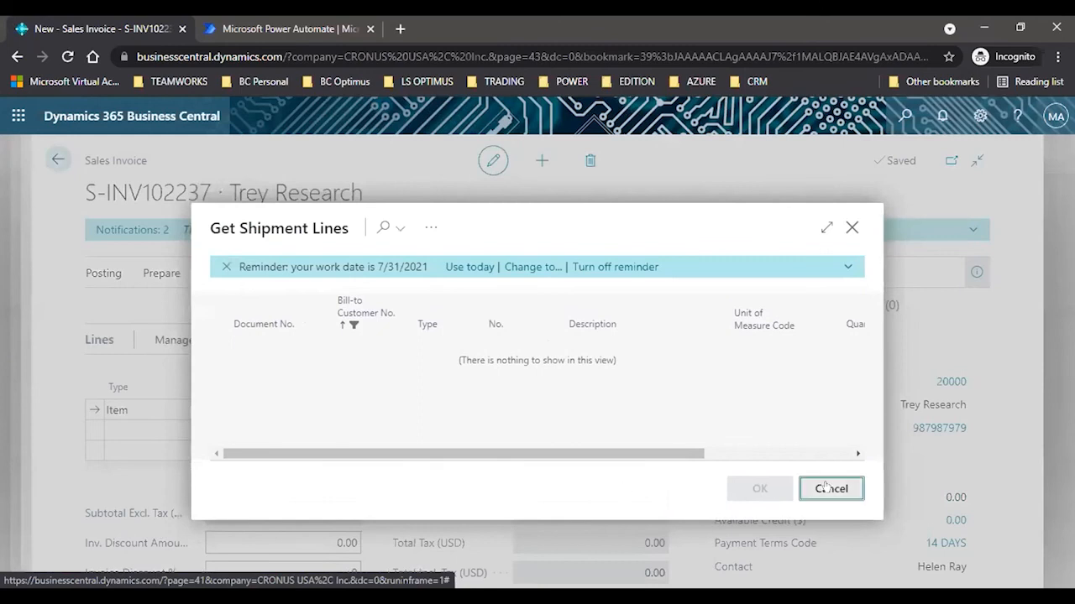
pyautogui.click(825, 487)
pyautogui.scroll(2, 675, 425)
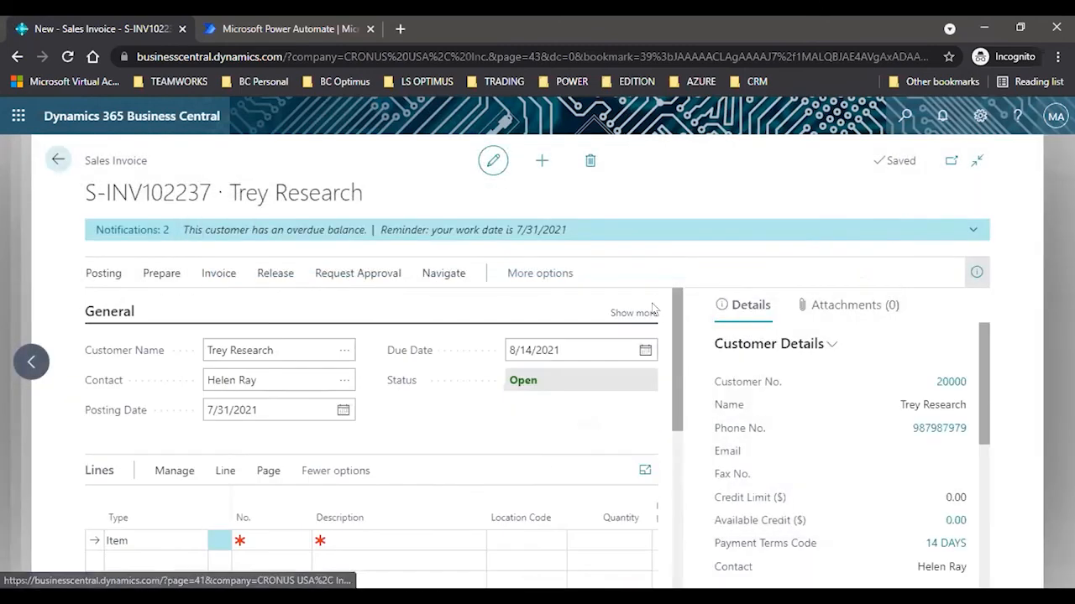
pyautogui.click(541, 159)
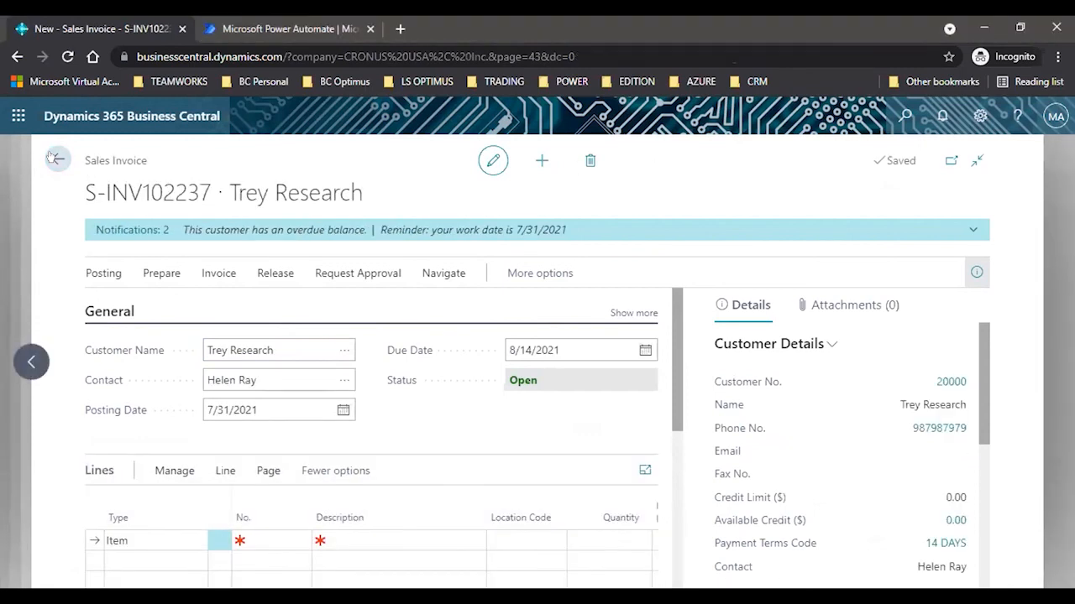
pyautogui.click(56, 158)
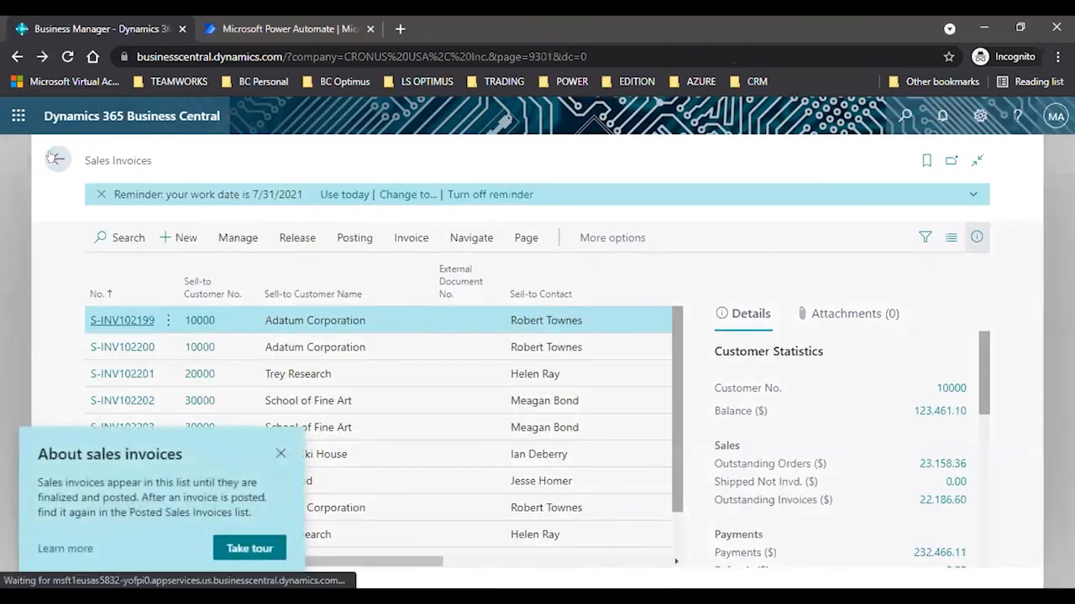
# - Return to the home page, search for "workflow" and open the Workflow Templates list
pyautogui.click(56, 158)
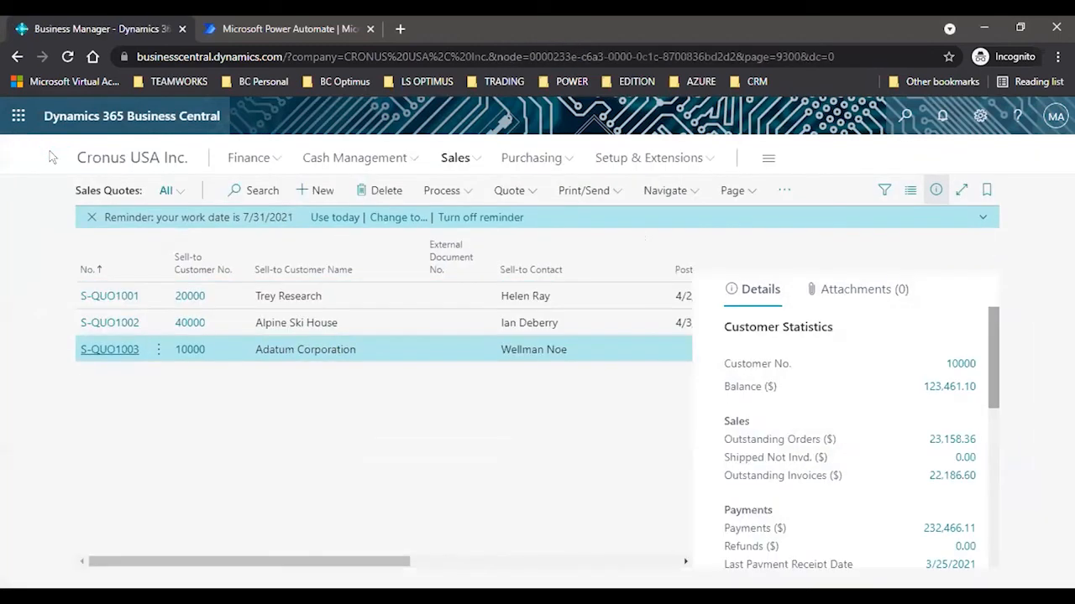
pyautogui.click(99, 158)
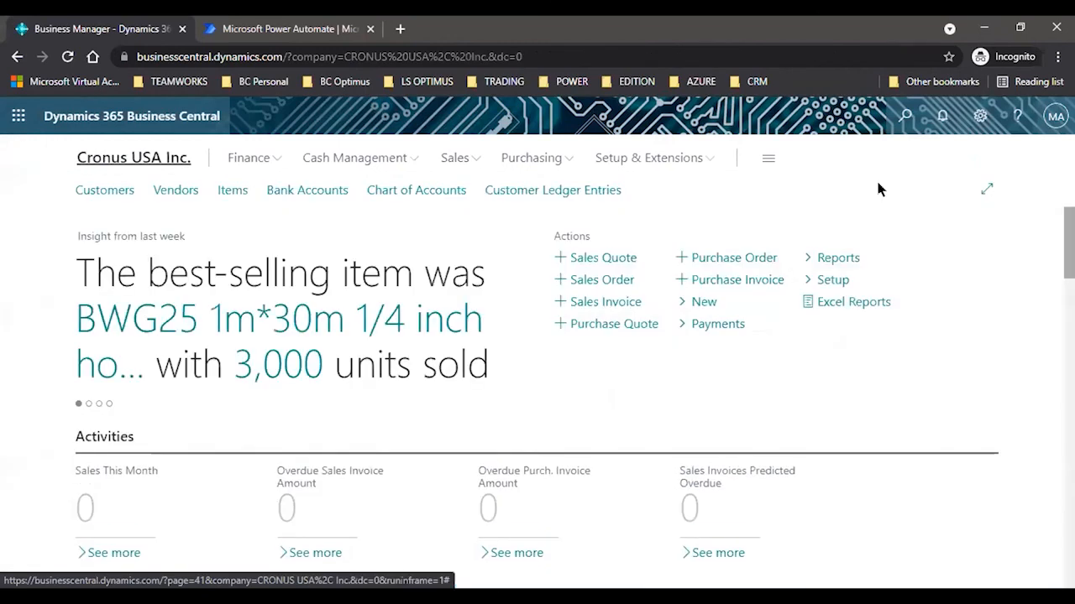
pyautogui.click(905, 119)
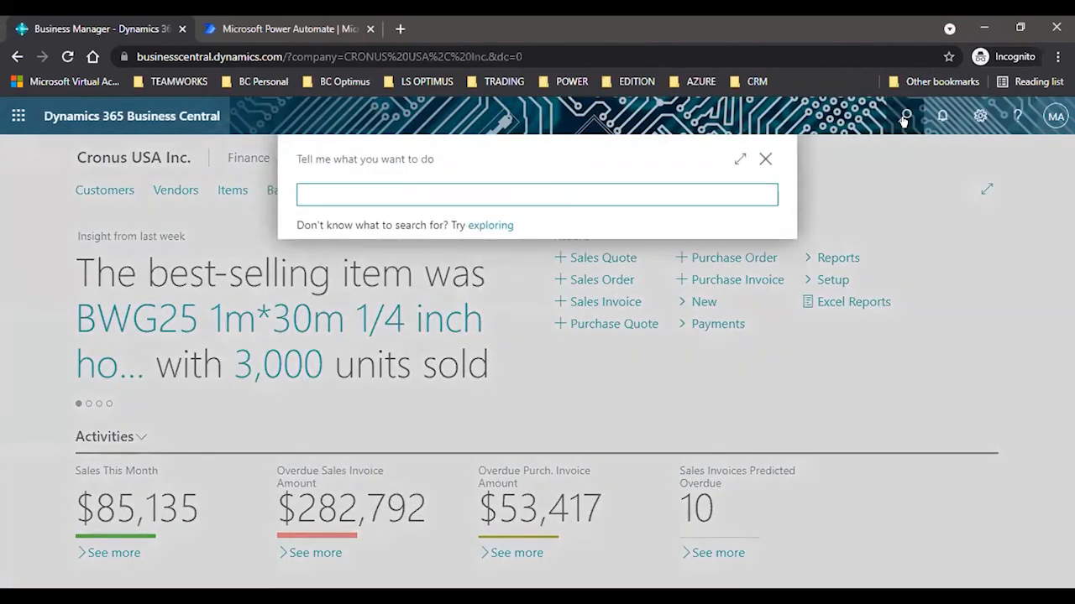
pyautogui.write('workfo')
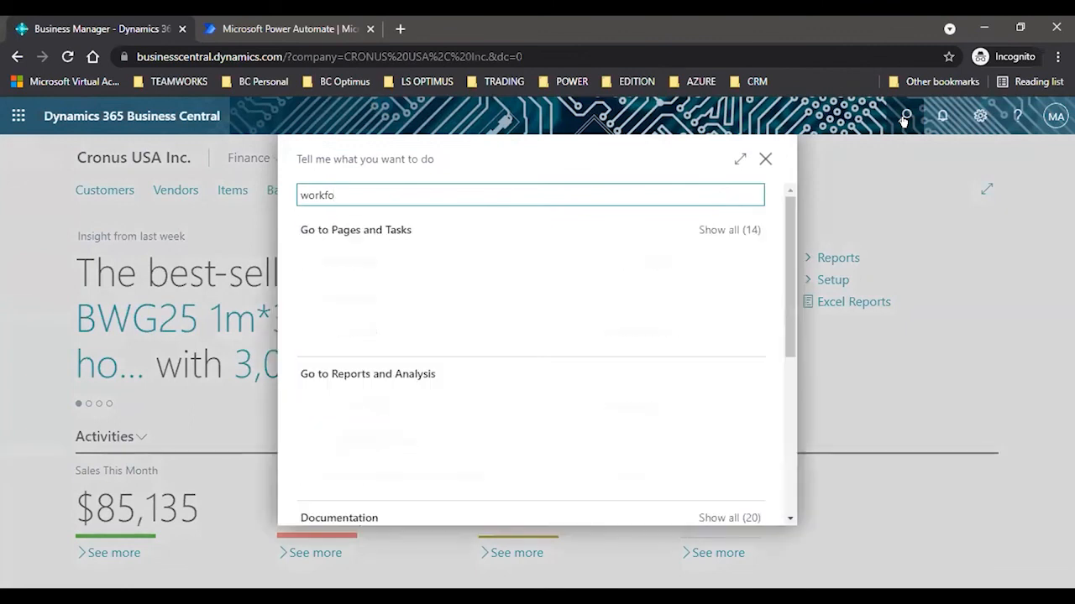
pyautogui.press('BackSpace')
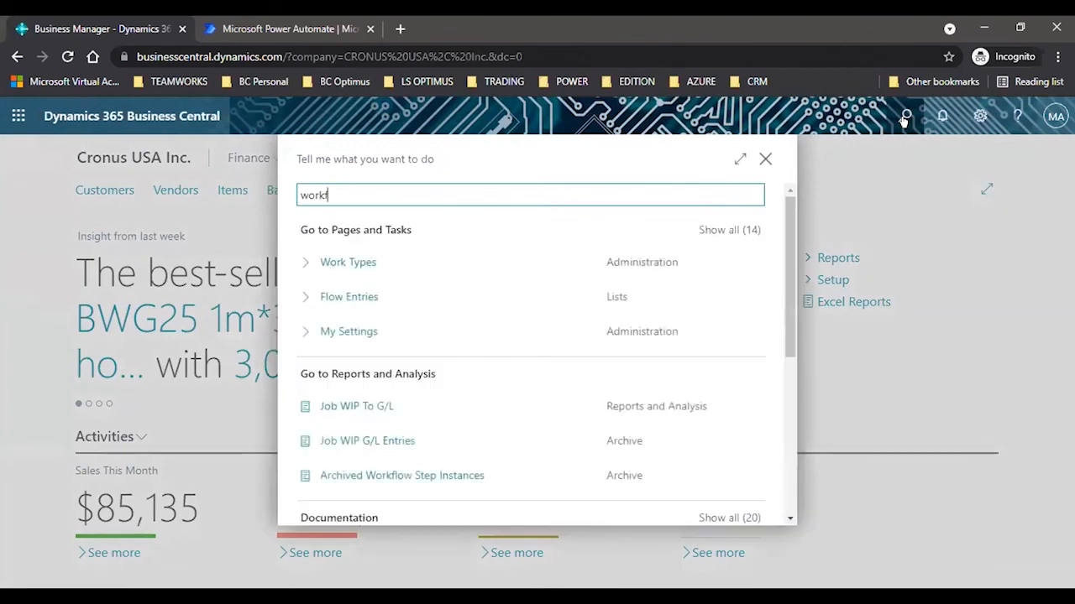
pyautogui.write('low')
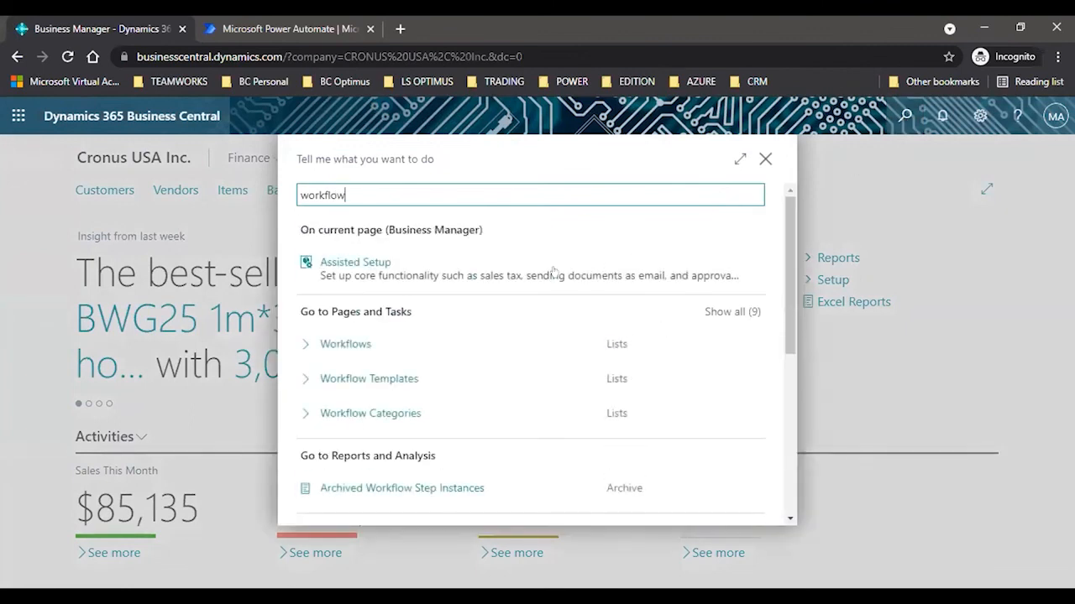
pyautogui.click(352, 380)
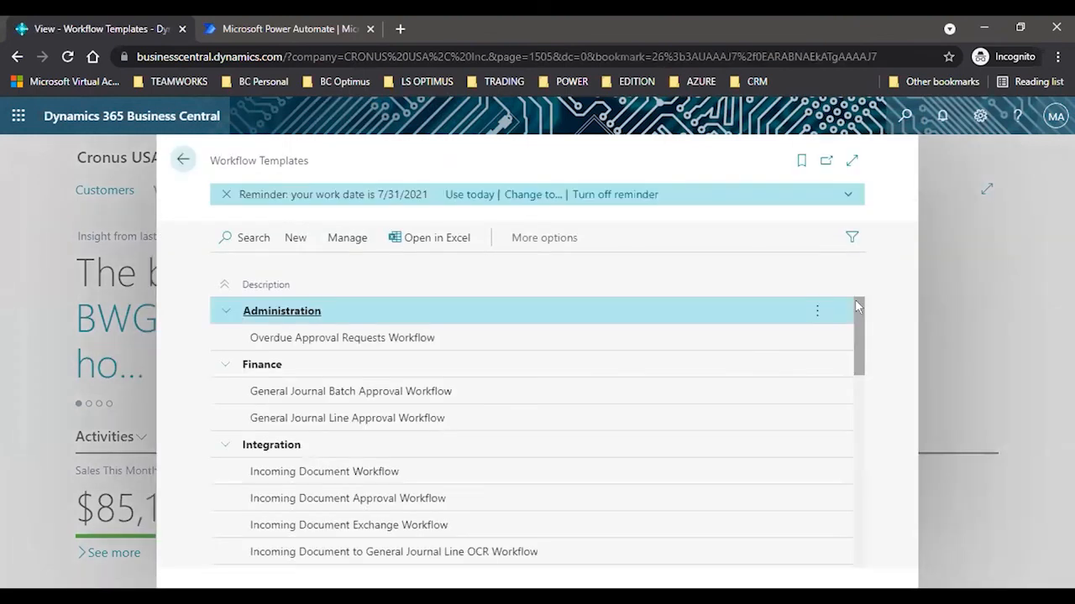
# - Review the workflow templates from Administration through Sales Documents in the expanded list, and close it
pyautogui.moveTo(857, 306); pyautogui.dragTo(863, 318)
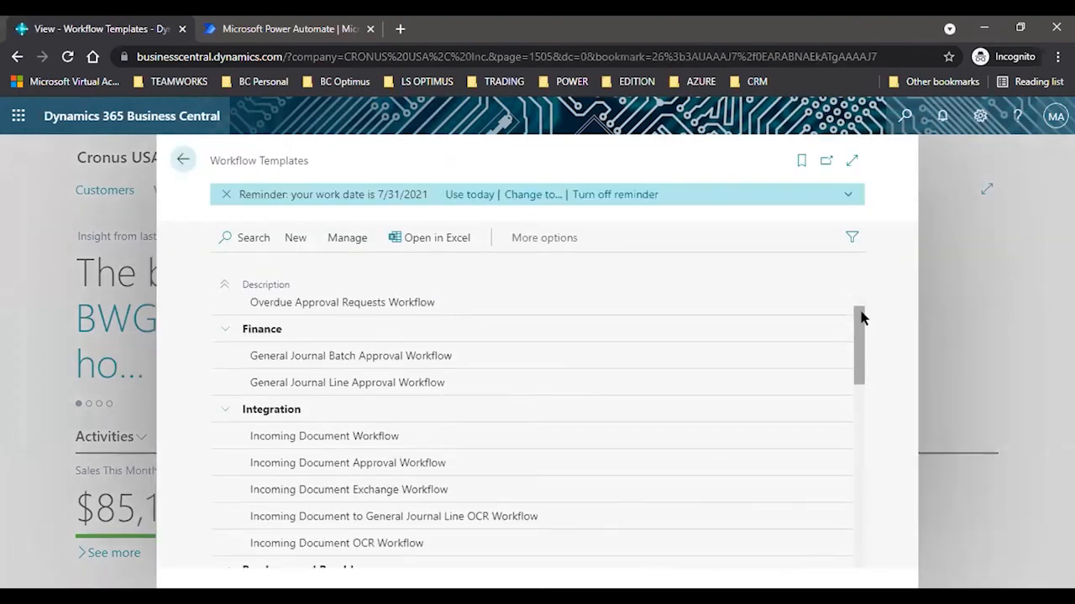
pyautogui.click(850, 159)
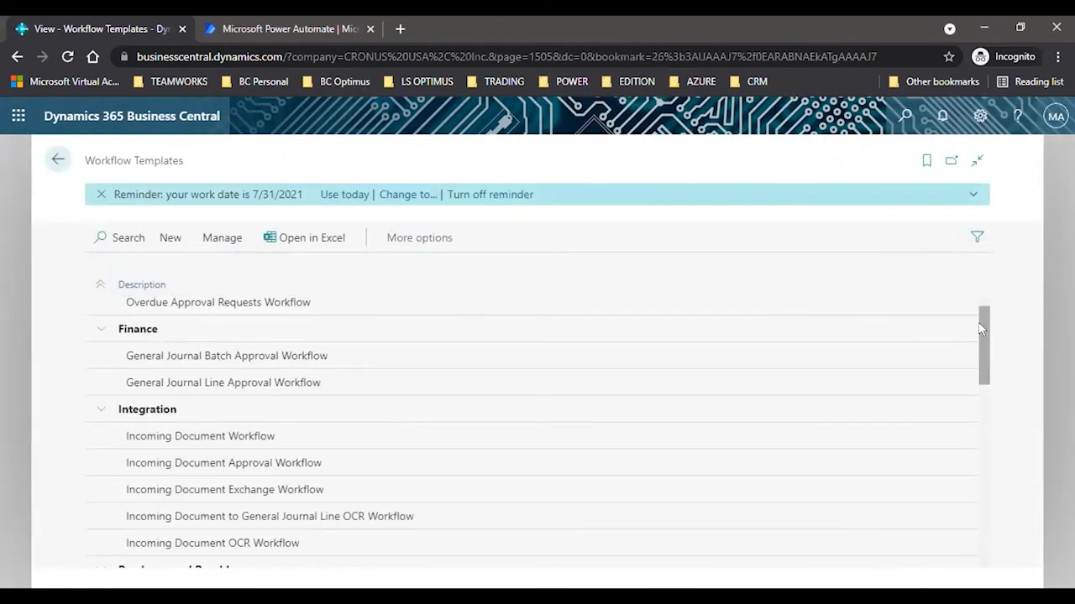
pyautogui.moveTo(980, 329); pyautogui.dragTo(980, 307)
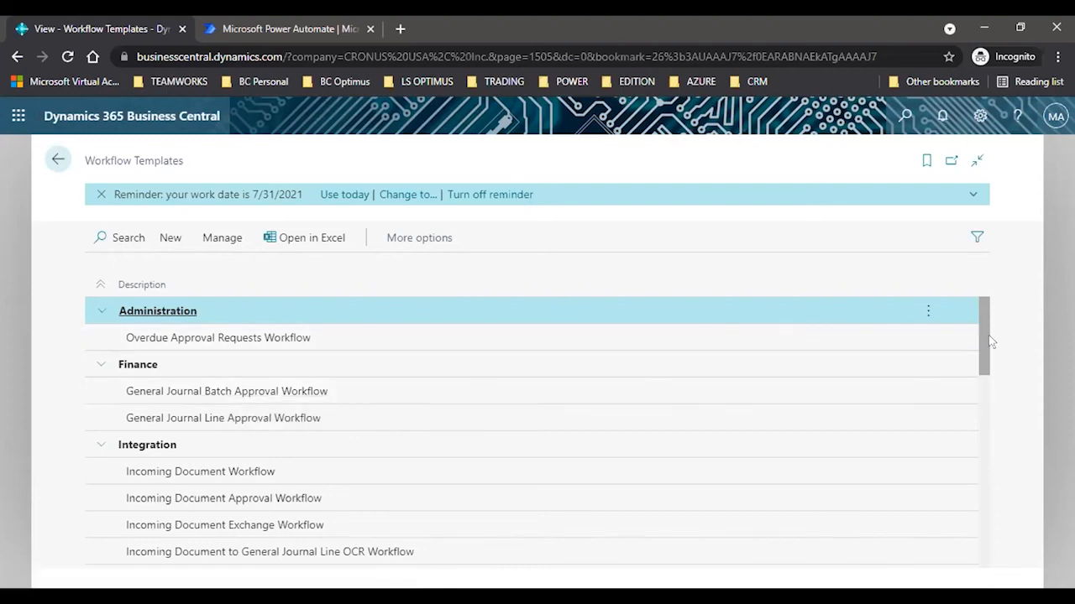
pyautogui.moveTo(980, 334); pyautogui.dragTo(984, 358)
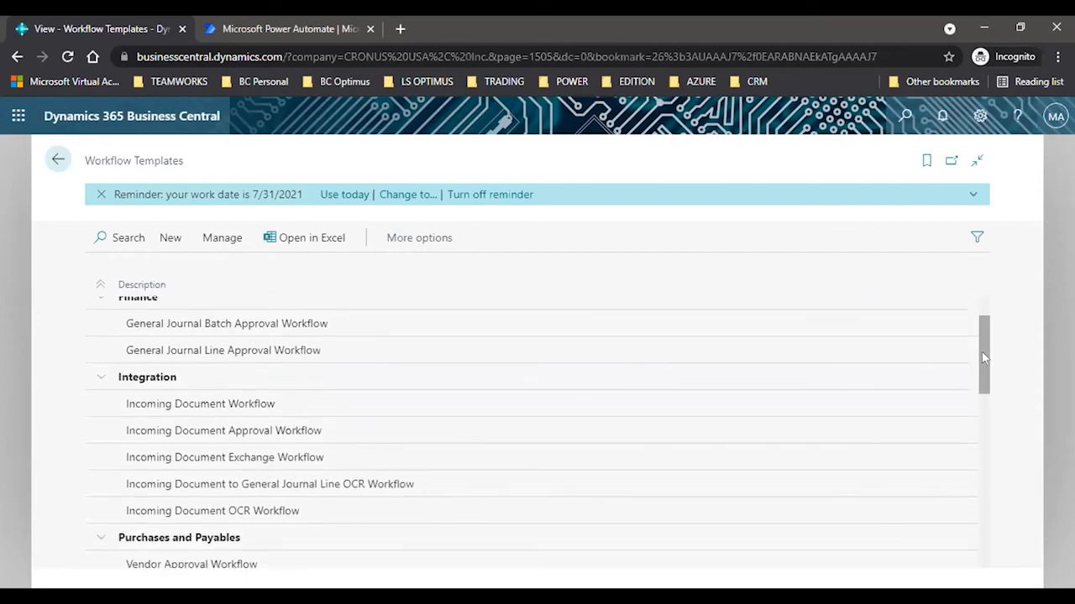
pyautogui.scroll(3, 984, 357)
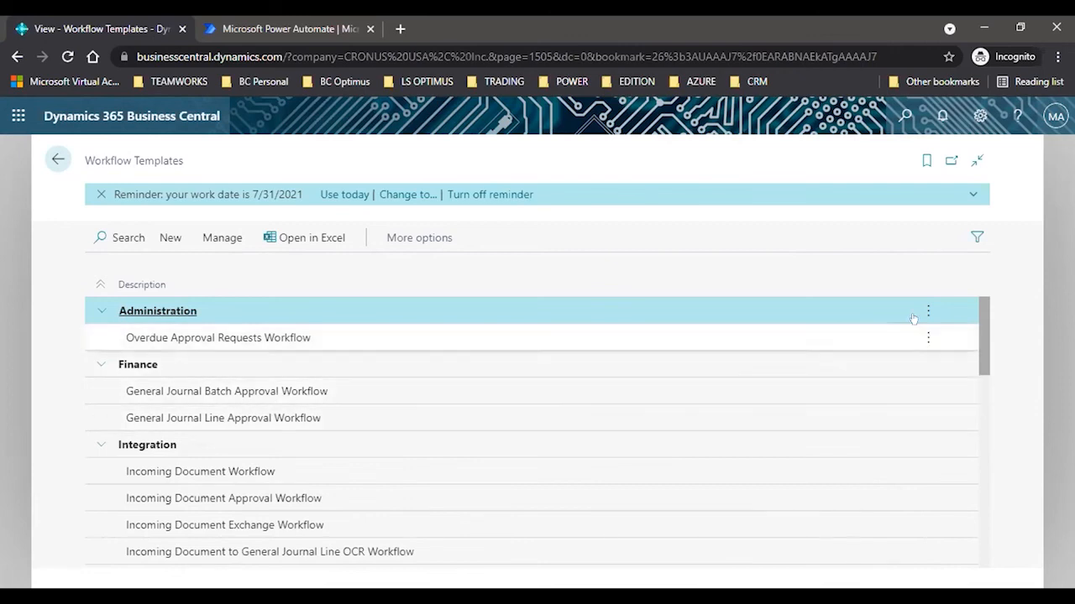
pyautogui.moveTo(981, 342); pyautogui.dragTo(1013, 410)
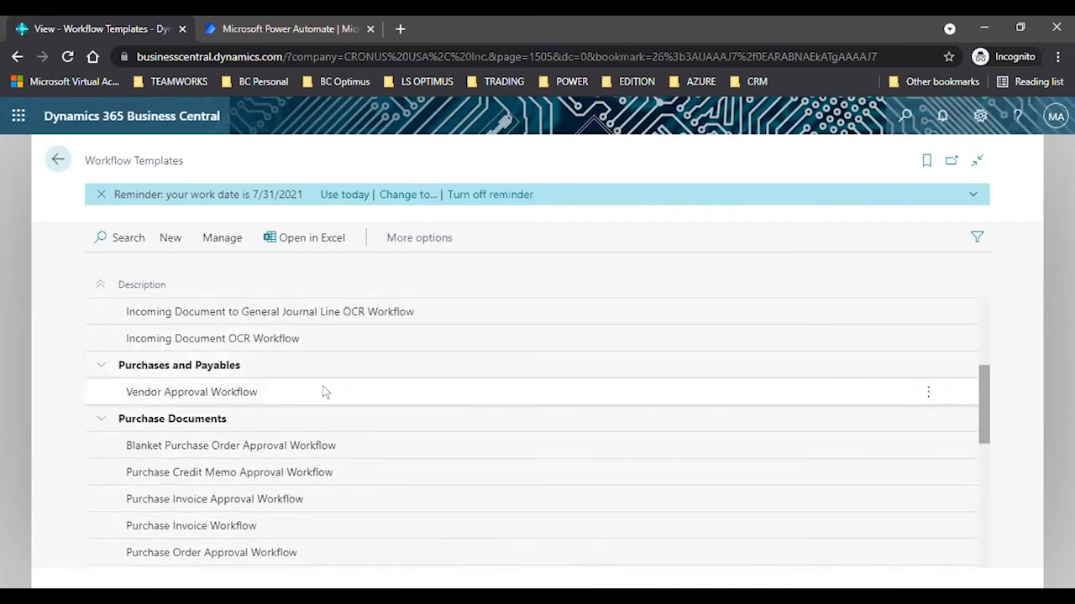
pyautogui.moveTo(981, 388); pyautogui.dragTo(989, 481)
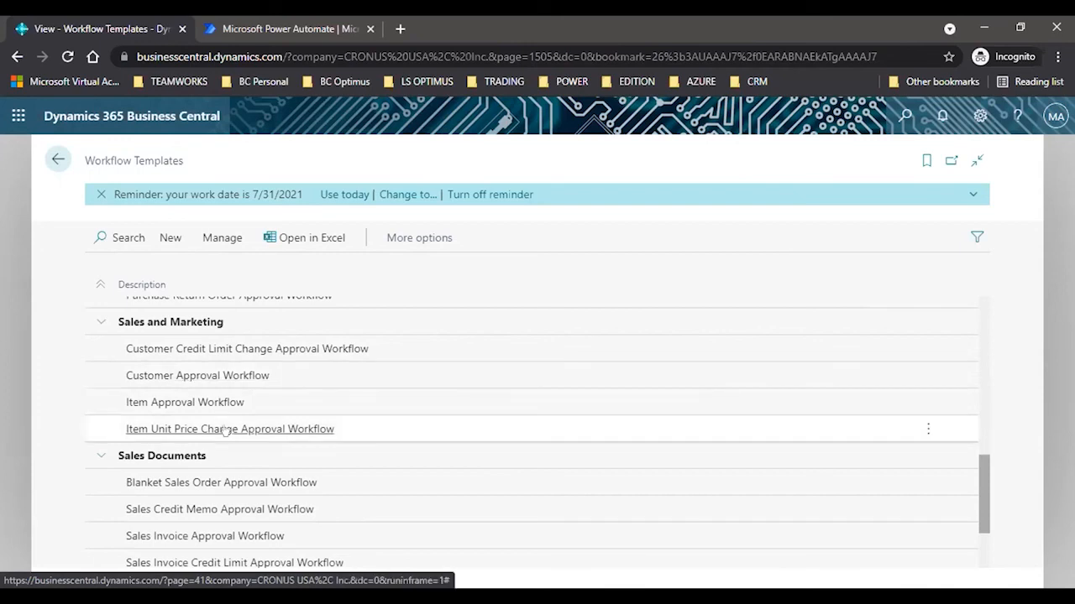
pyautogui.moveTo(982, 461); pyautogui.dragTo(987, 507)
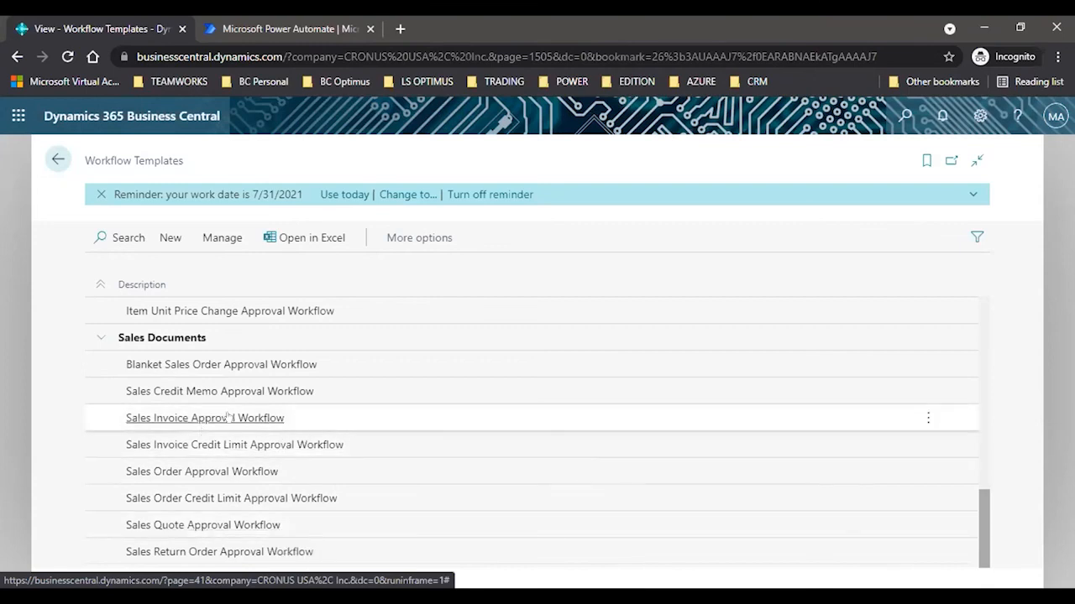
pyautogui.click(58, 160)
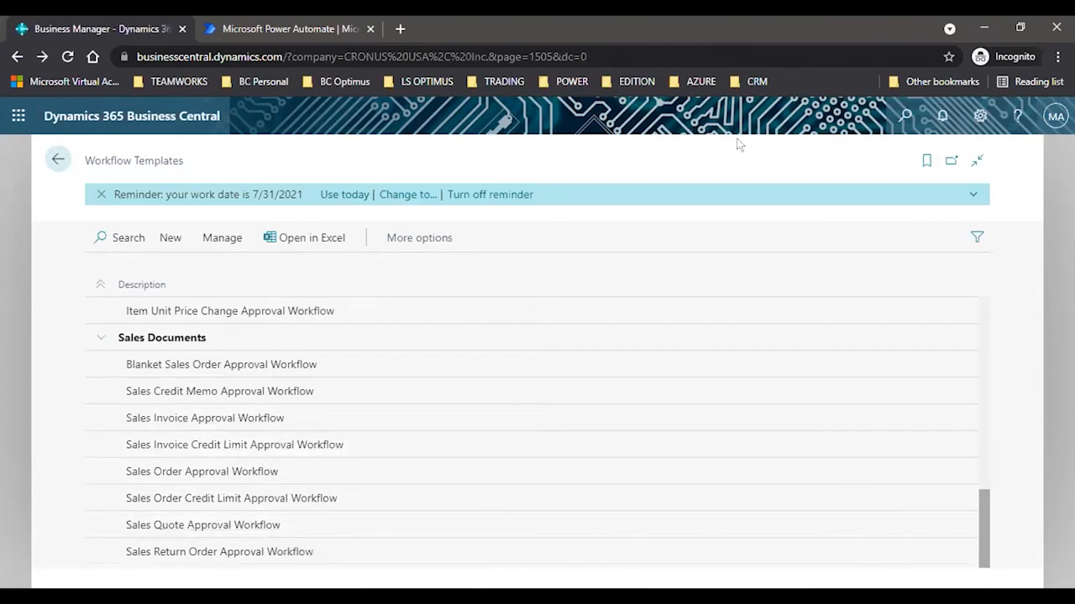
# - Search for "workflo" and open the Workflows list
pyautogui.click(904, 116)
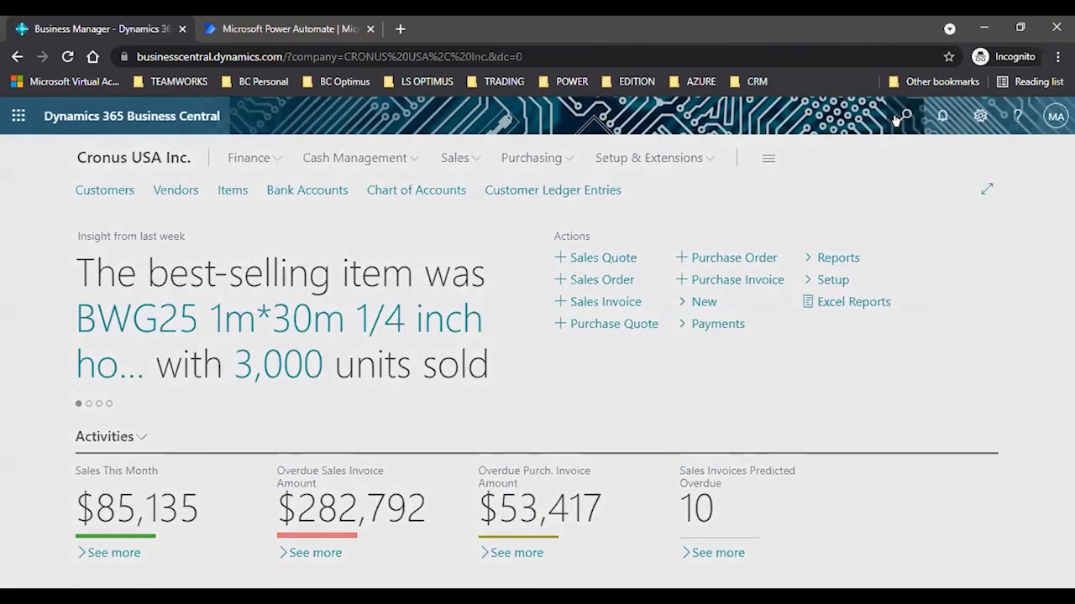
pyautogui.write('re')
pyautogui.press('BackSpace')
pyautogui.press('BackSpace')
pyautogui.write('work')
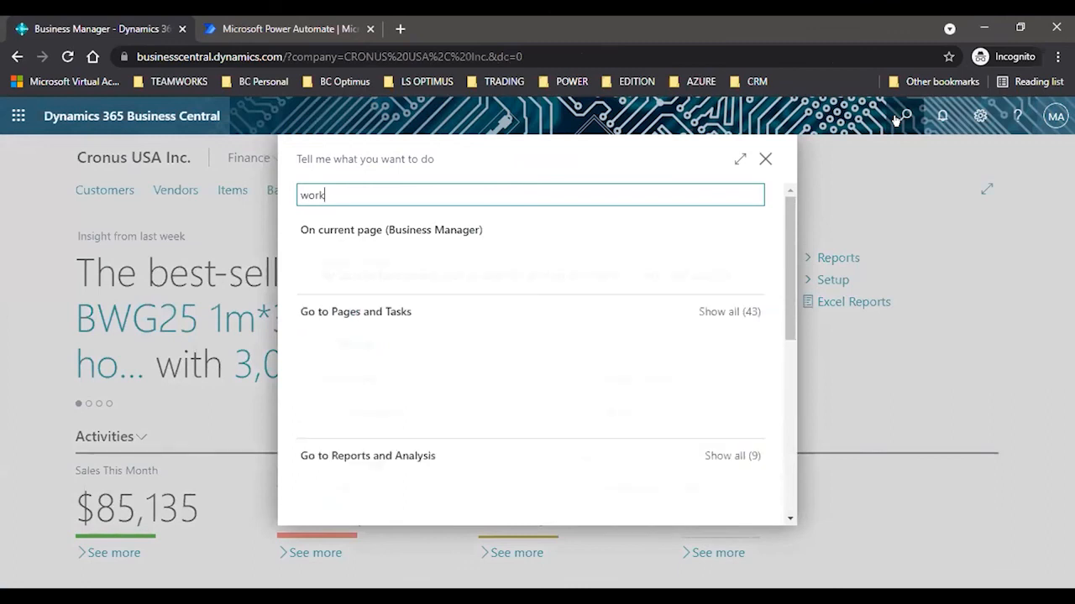
pyautogui.write('flo')
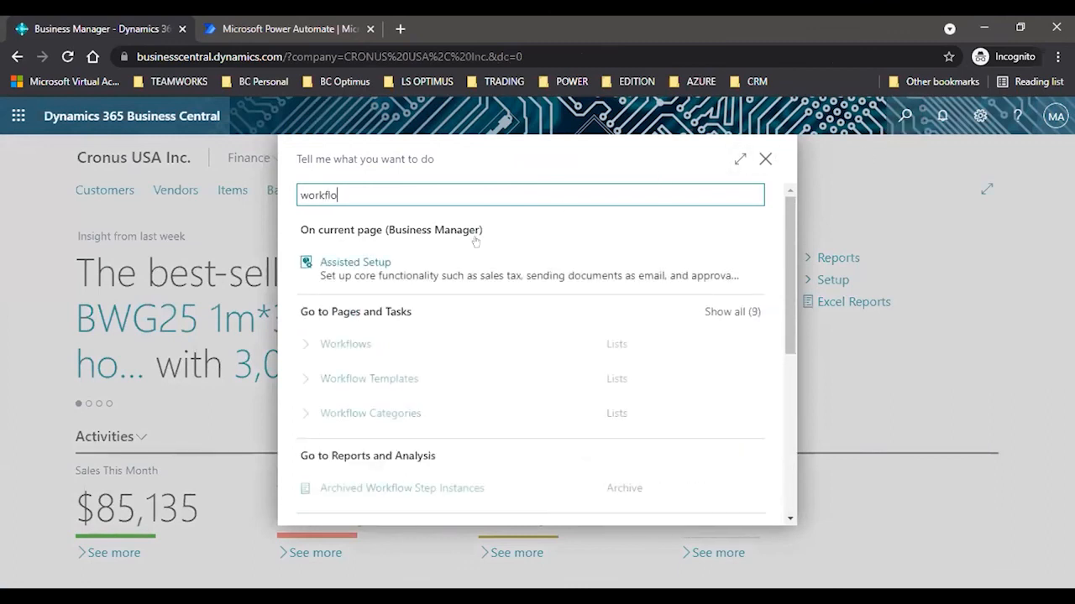
pyautogui.click(351, 339)
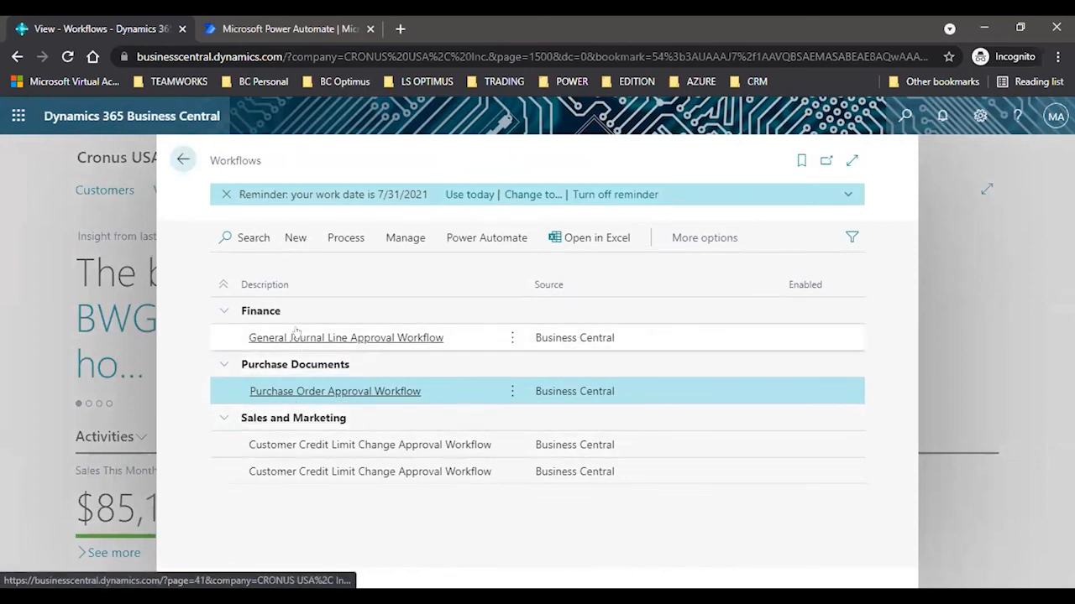
# - Open the first Customer Credit Limit Change Approval Workflow and examine its description, events, conditions and responses
pyautogui.click(335, 444)
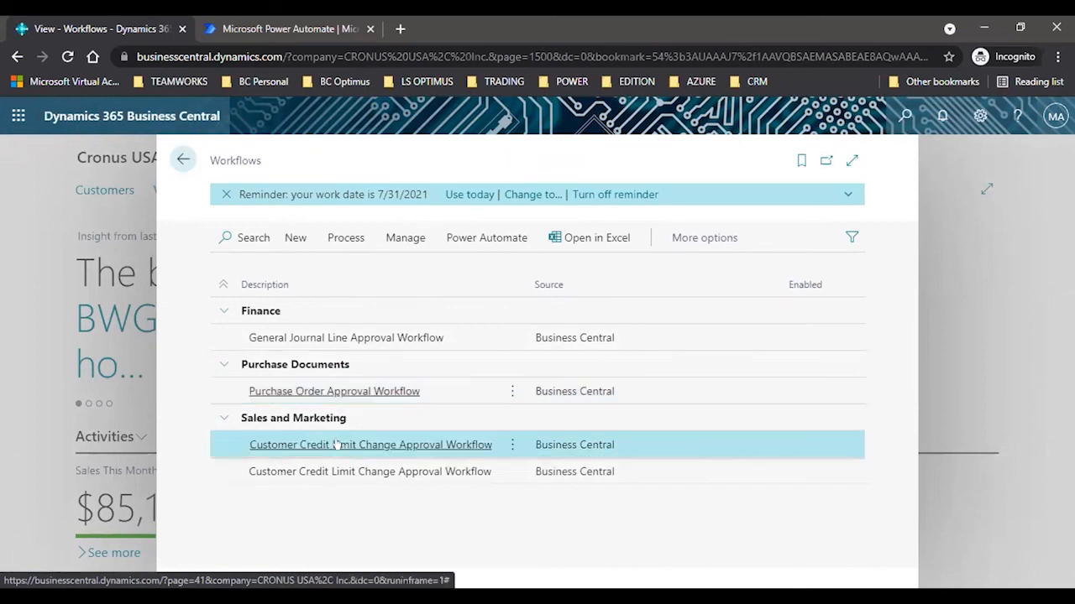
pyautogui.click(335, 445)
pyautogui.moveTo(675, 329); pyautogui.dragTo(675, 332)
pyautogui.click(396, 341)
pyautogui.tripleClick(516, 342)
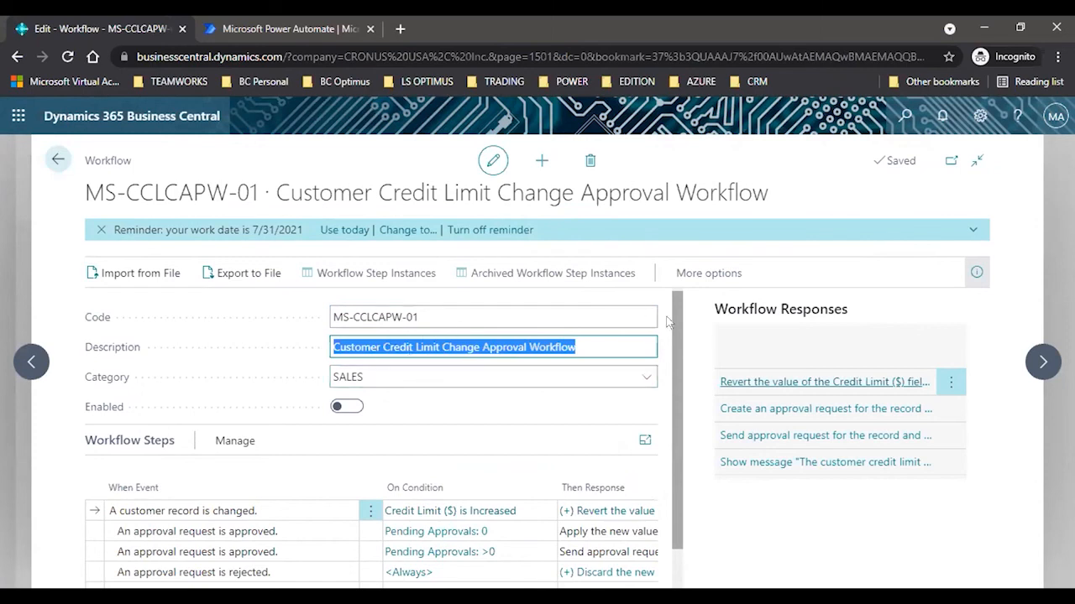
pyautogui.moveTo(676, 324); pyautogui.dragTo(686, 366)
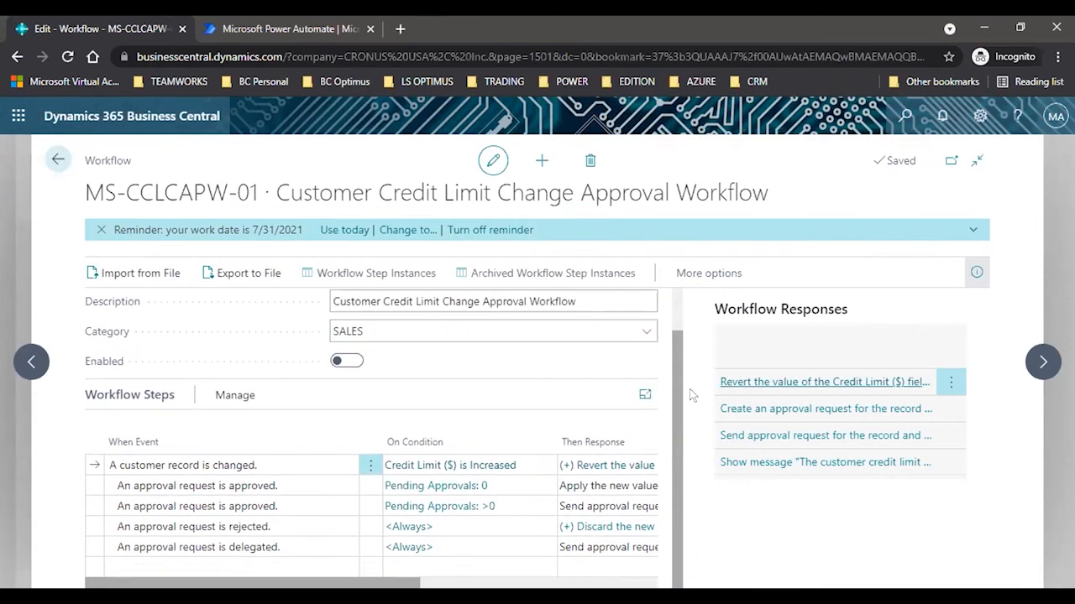
pyautogui.moveTo(395, 582); pyautogui.dragTo(504, 563)
# - Open the responses for the "A customer record is changed" event and select the approval request creation response to show its options
pyautogui.click(505, 466)
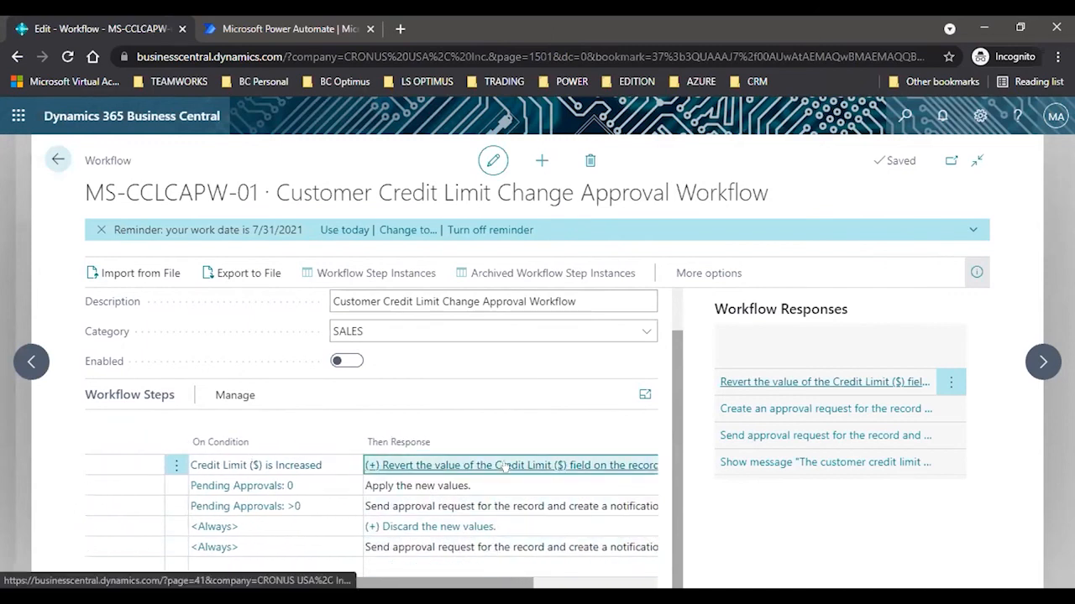
pyautogui.click(505, 467)
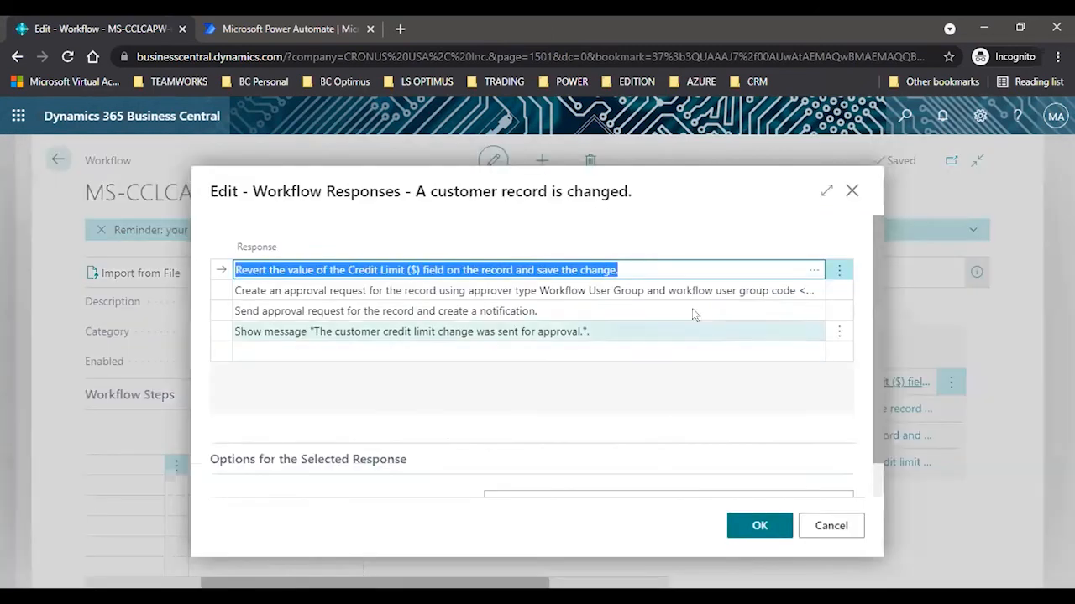
pyautogui.click(673, 290)
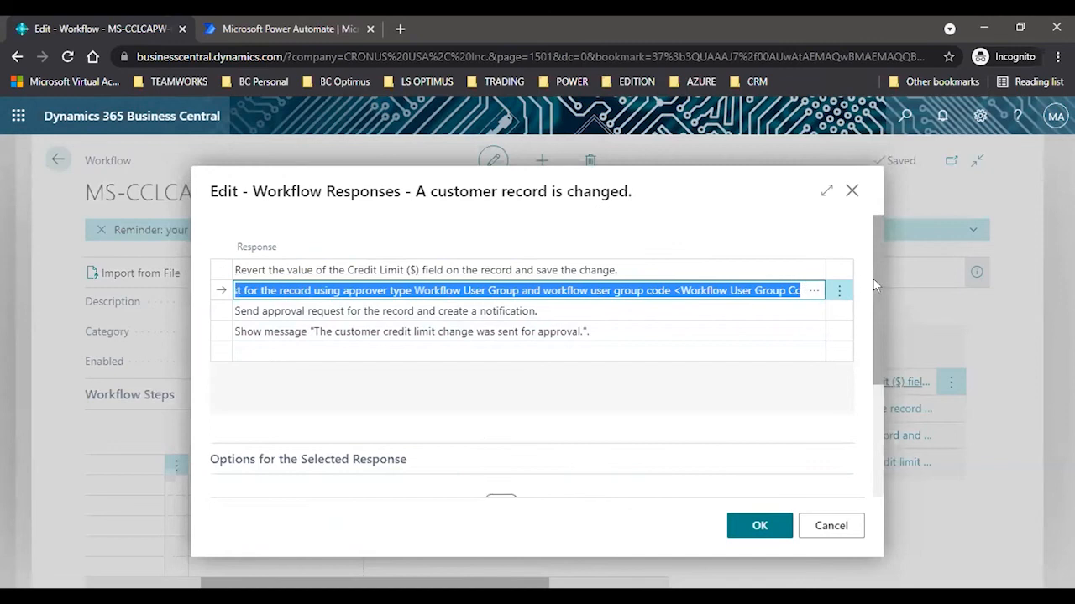
pyautogui.scroll(-3, 874, 279)
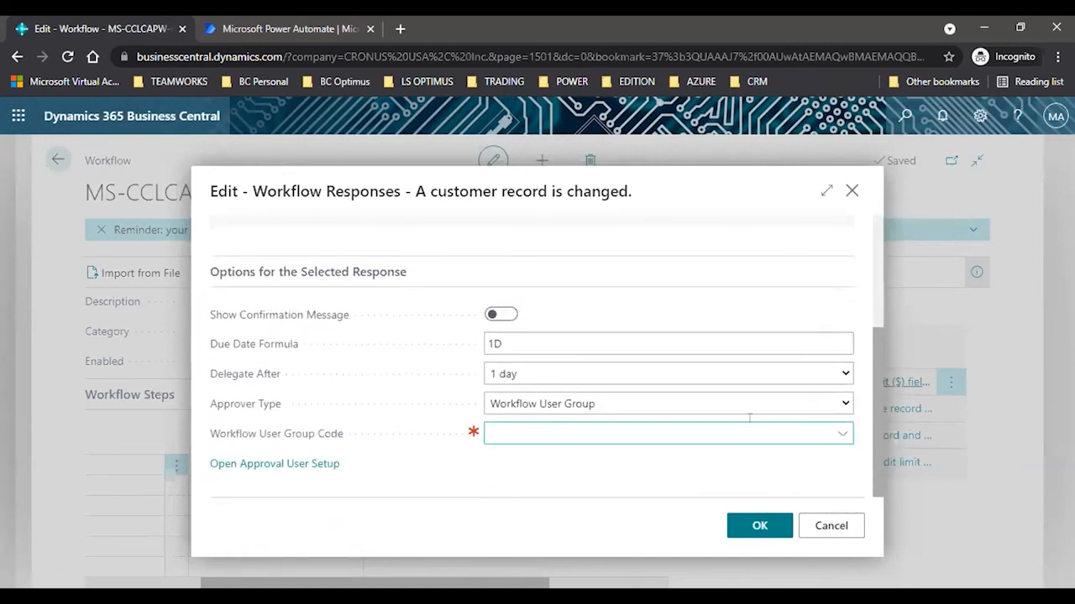
# - Choose Workflow User Group as the response's approver type and set the workflow user group code to WHOLESALE
pyautogui.click(575, 403)
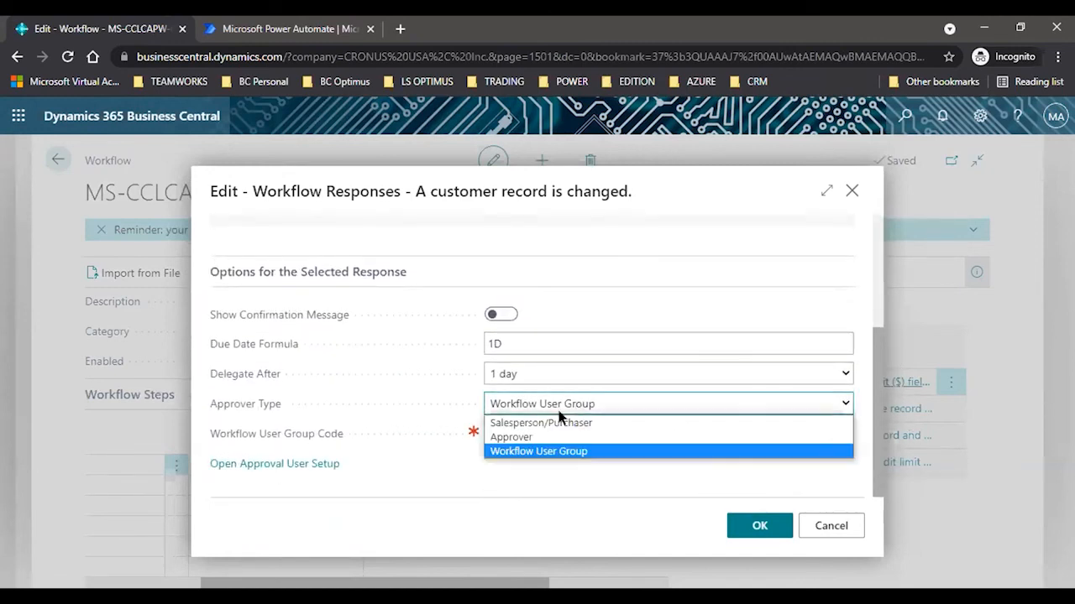
pyautogui.click(538, 452)
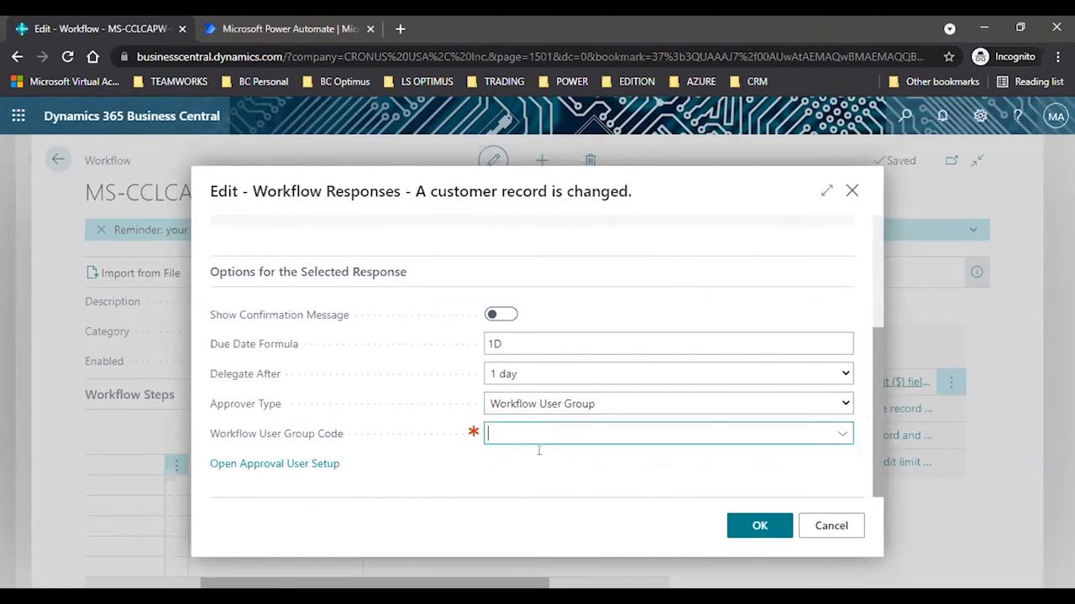
pyautogui.click(742, 431)
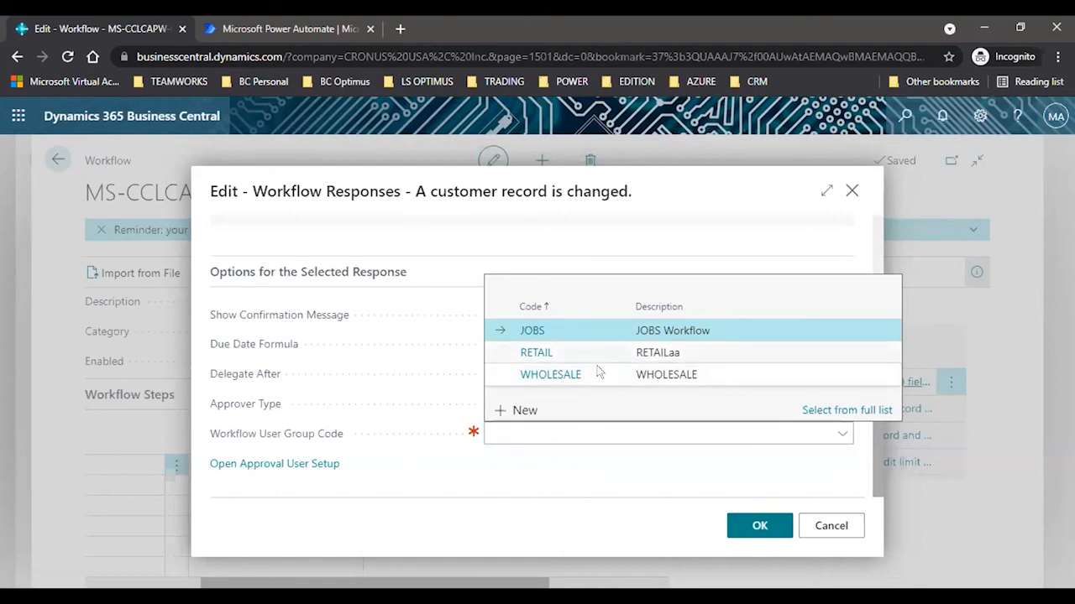
pyautogui.click(599, 373)
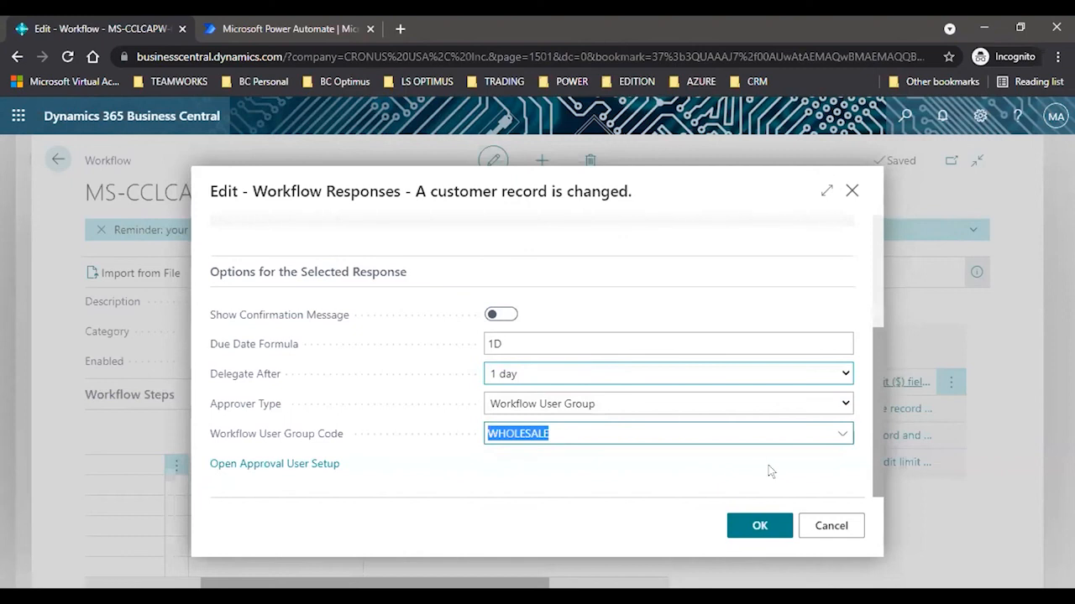
# - Open the WHOLESALE workflow user group for editing from the full list of workflow user groups
pyautogui.click(839, 433)
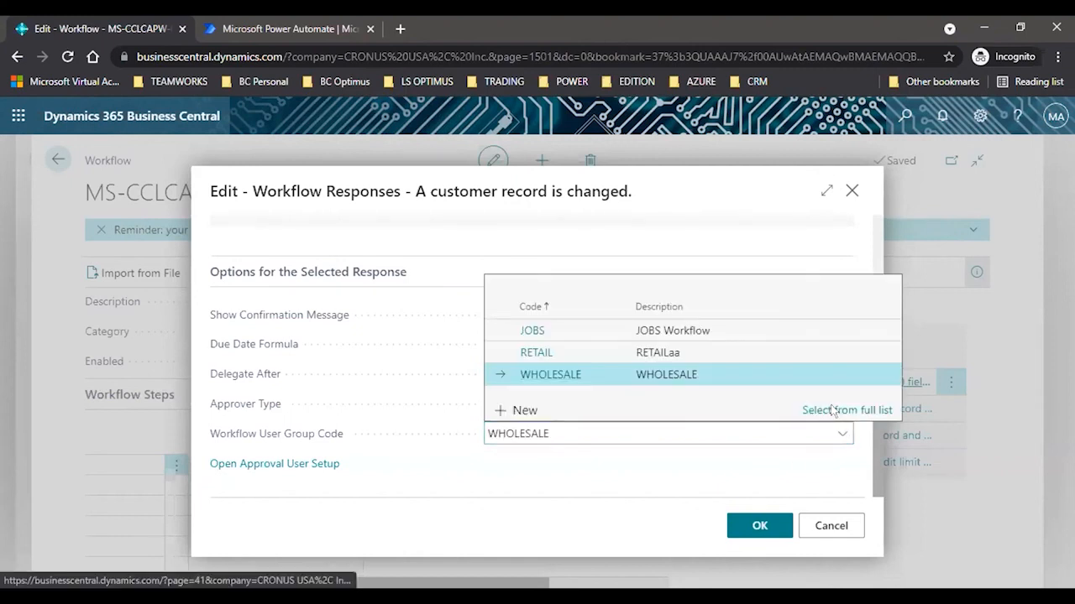
pyautogui.click(831, 410)
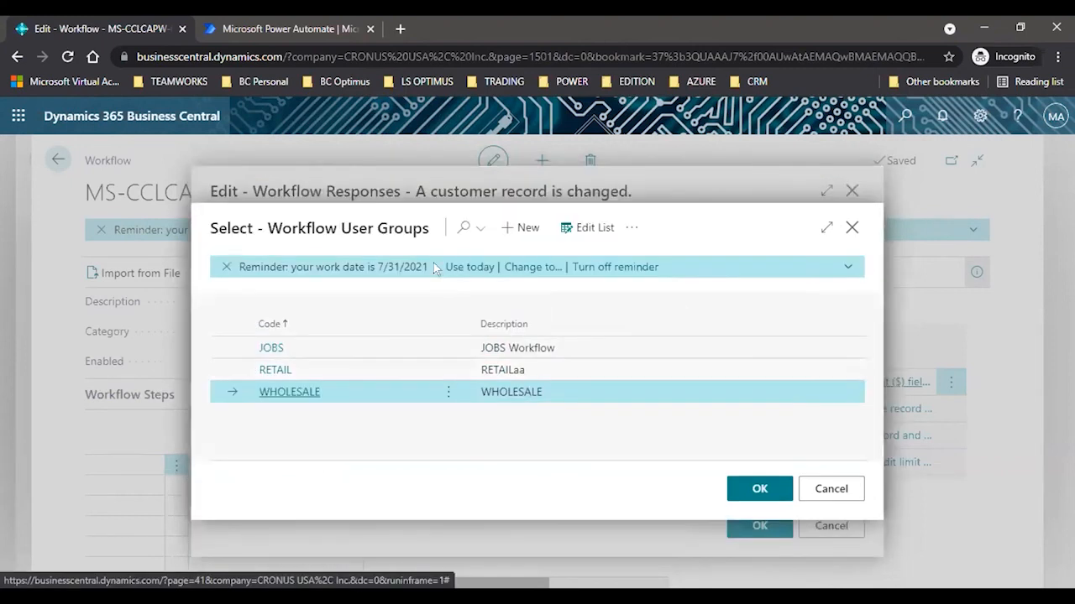
pyautogui.click(586, 221)
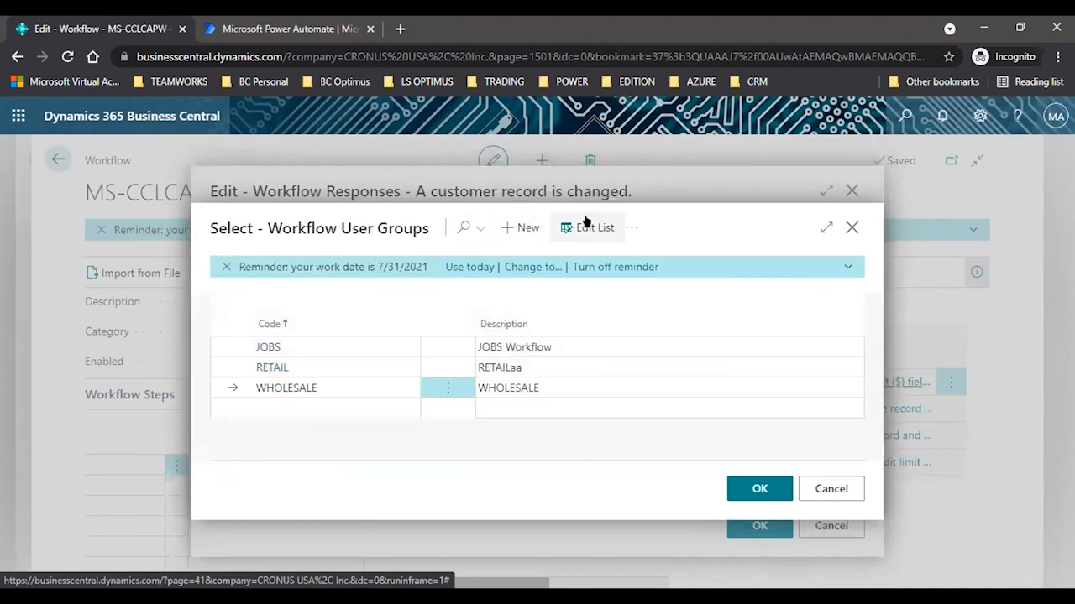
pyautogui.click(631, 228)
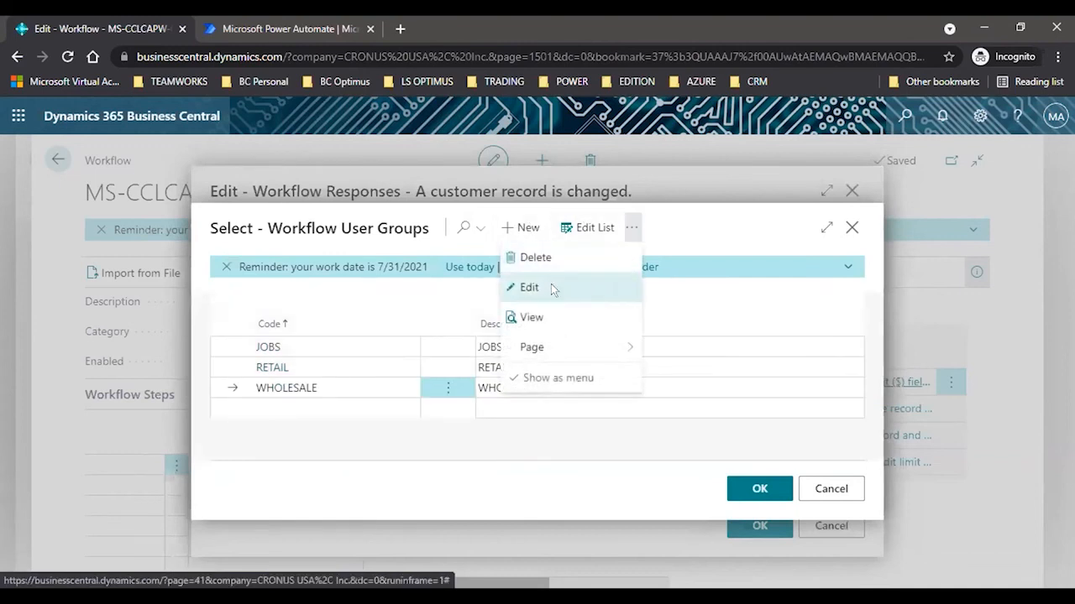
pyautogui.click(551, 286)
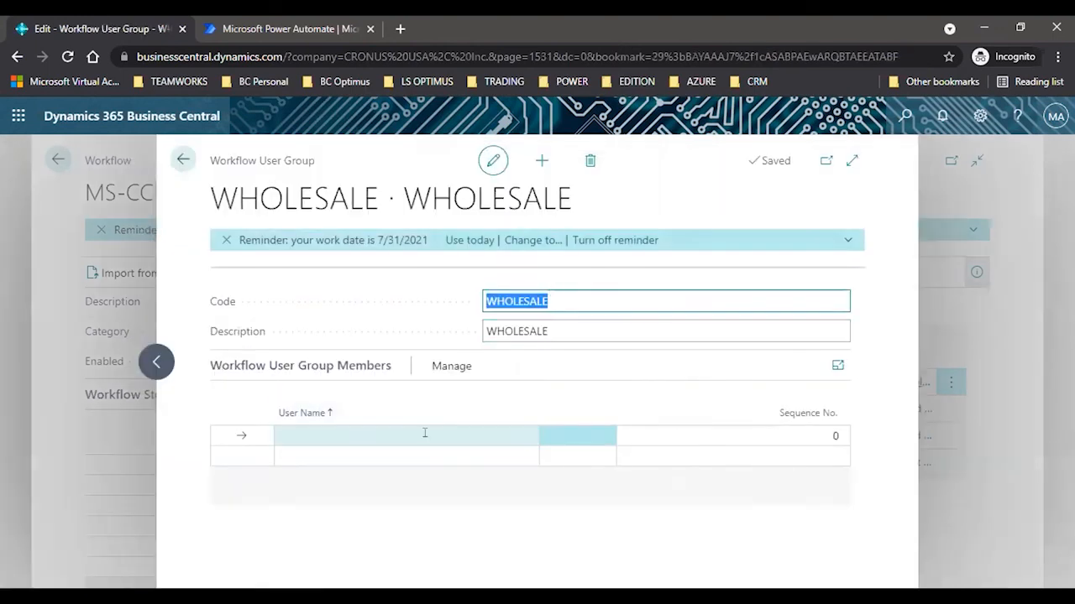
# - Add two individual user IDs and ADMIN, in that order, as members of the WHOLESALE workflow user group
pyautogui.click(504, 437)
pyautogui.click(526, 436)
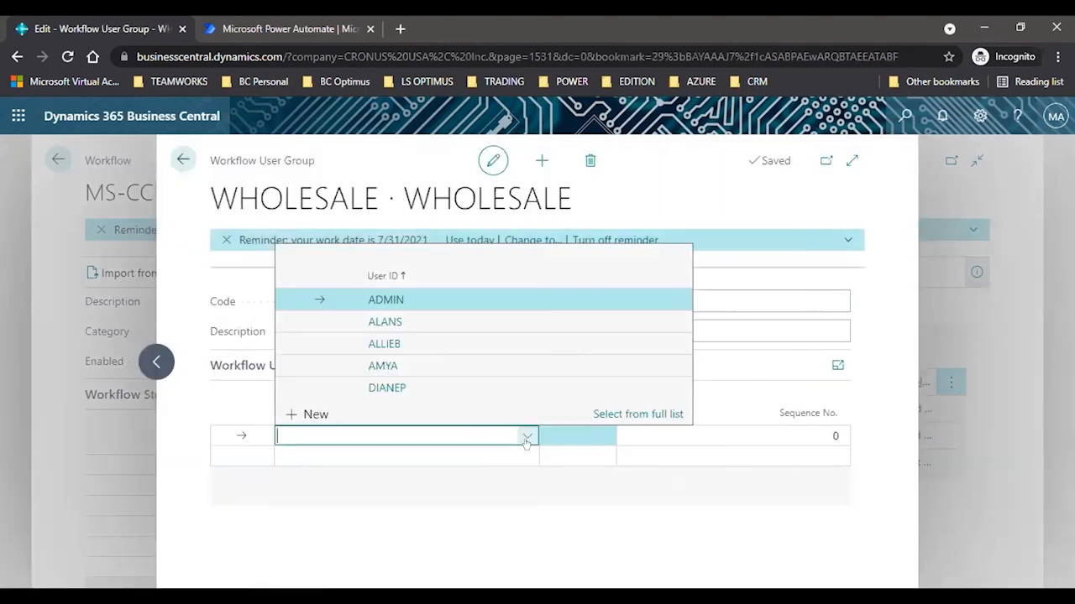
pyautogui.click(412, 314)
pyautogui.click(483, 456)
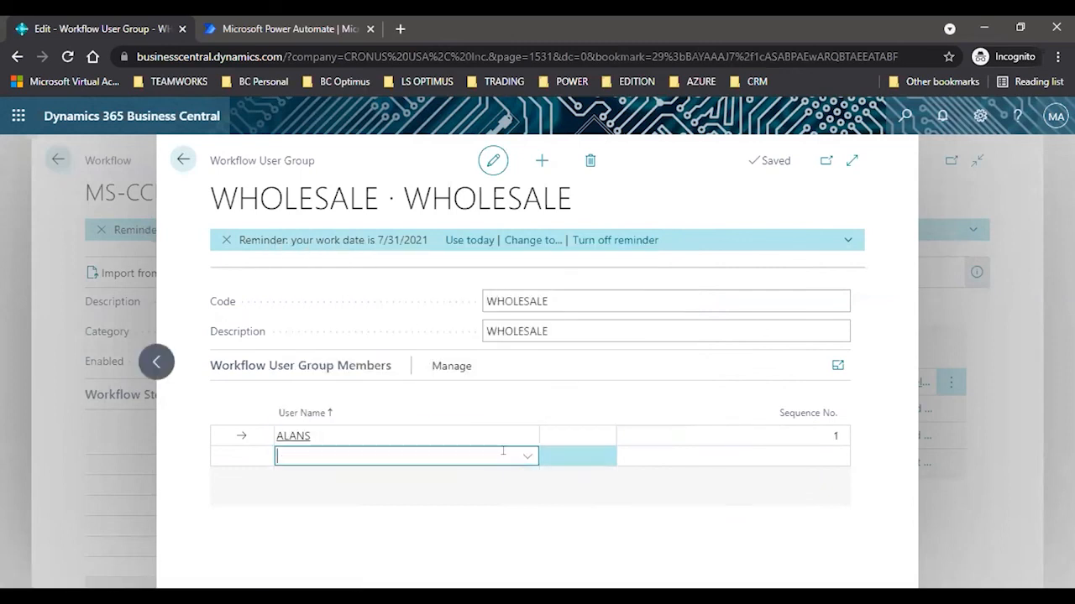
pyautogui.click(526, 456)
pyautogui.click(463, 364)
pyautogui.click(445, 477)
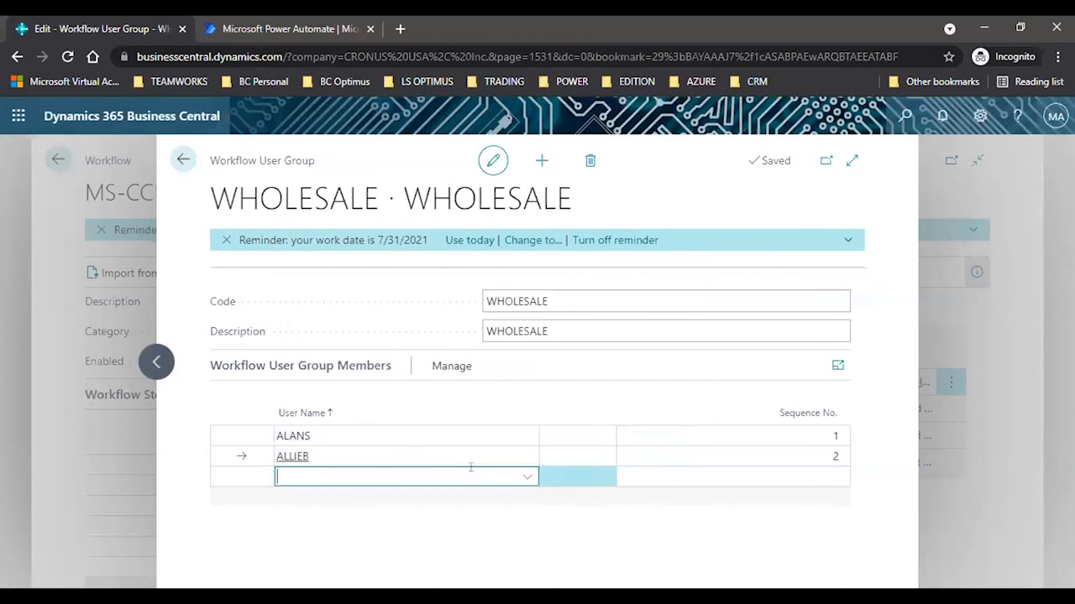
pyautogui.click(522, 476)
pyautogui.click(458, 343)
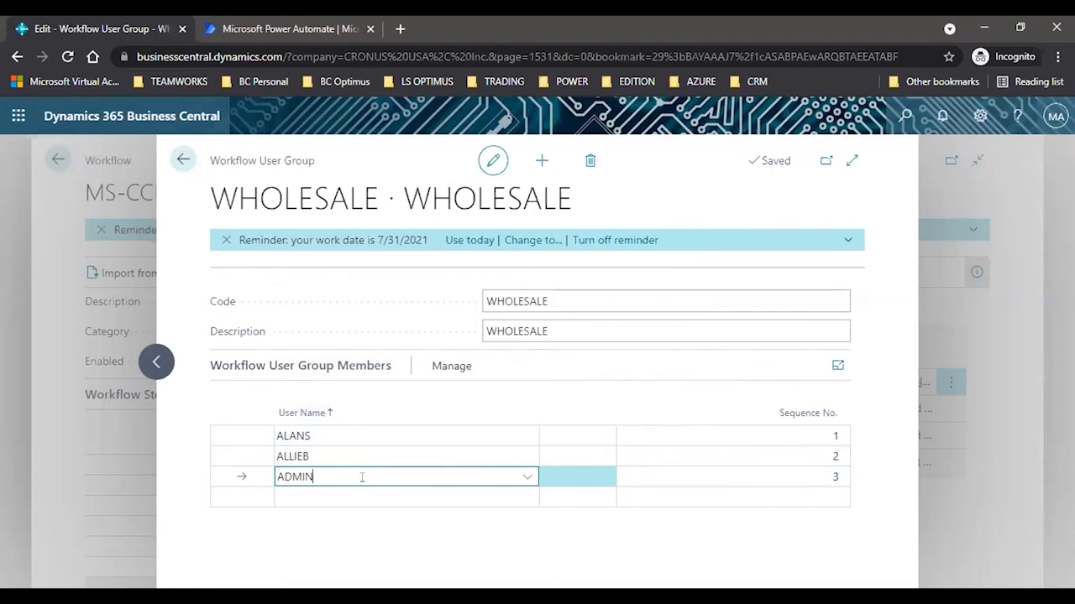
# - Close the user group, cancel the group selection and workflow responses dialogs, and return to the Business Manager home page
pyautogui.click(182, 159)
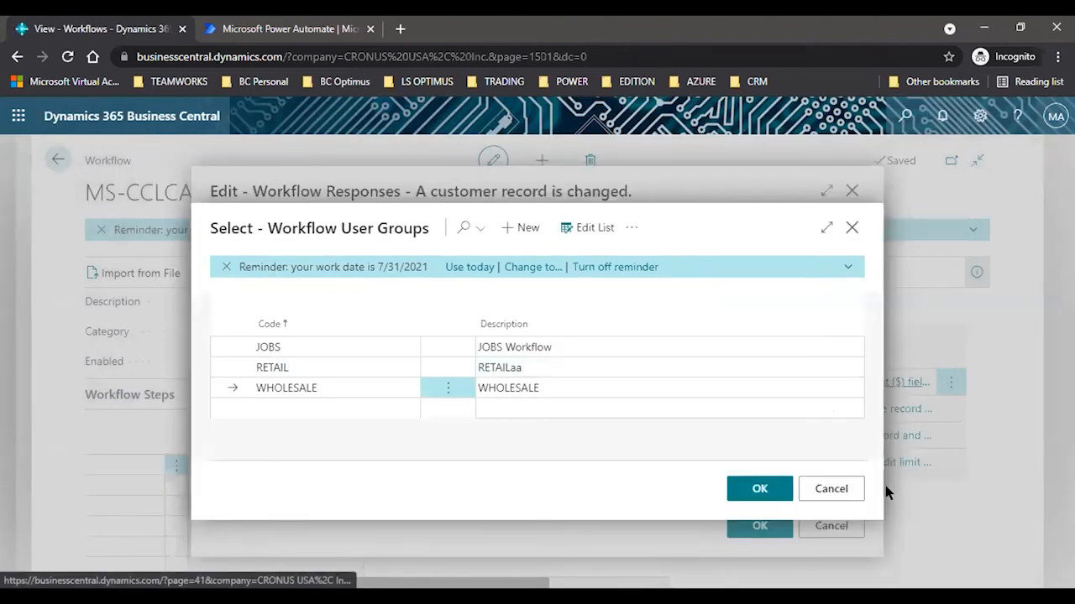
pyautogui.click(831, 489)
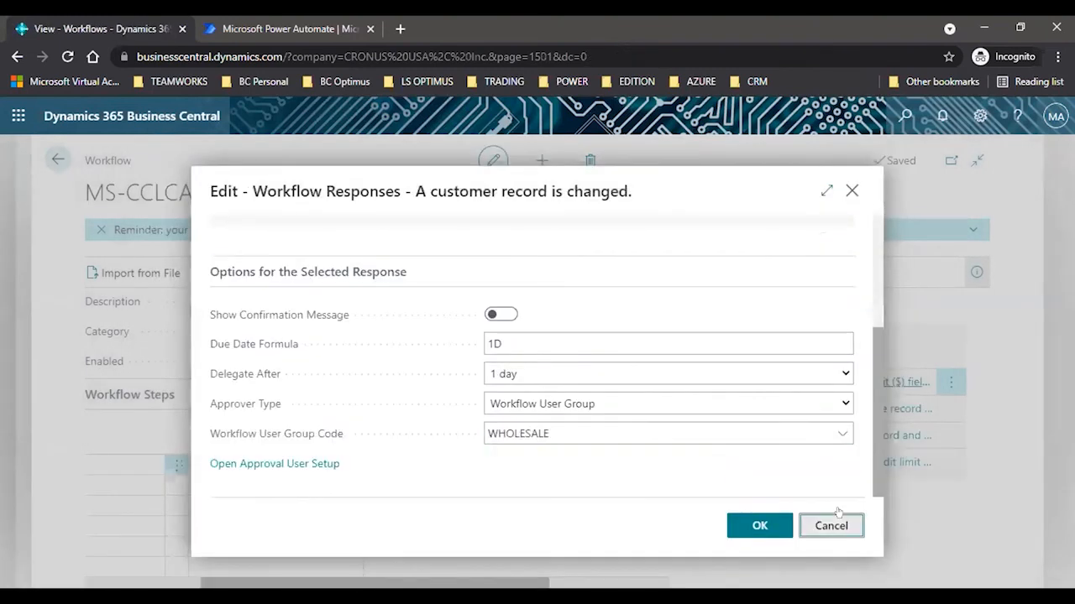
pyautogui.click(831, 526)
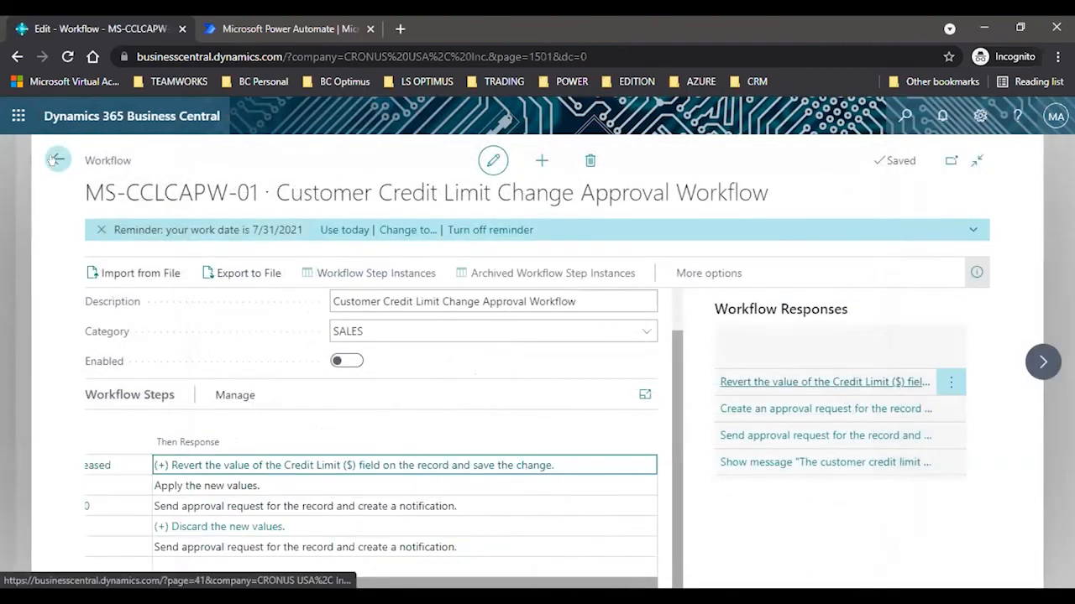
pyautogui.click(54, 162)
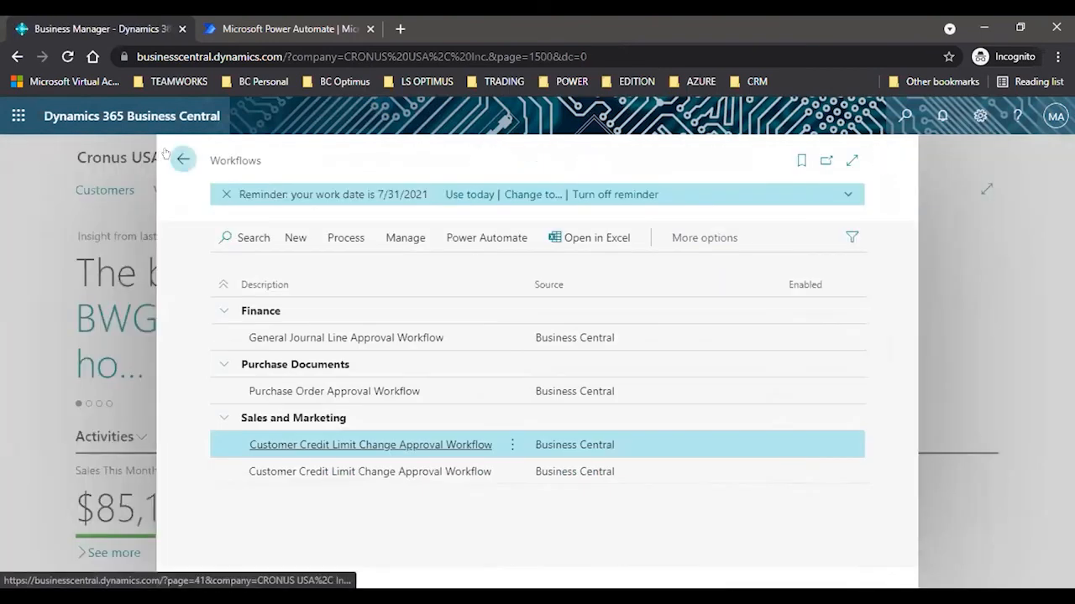
pyautogui.click(169, 156)
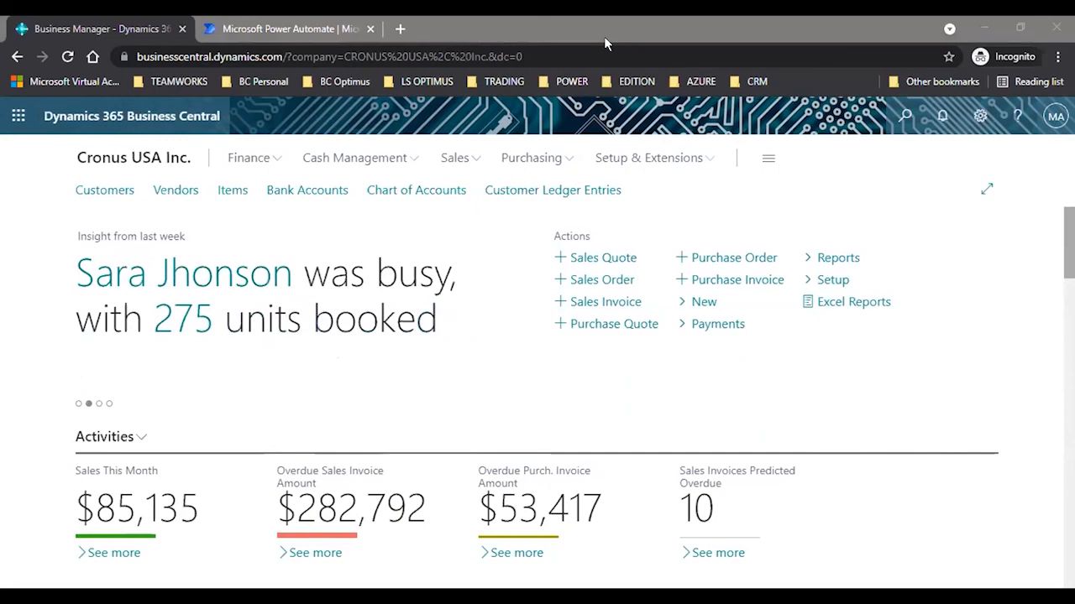
pyautogui.click(577, 439)
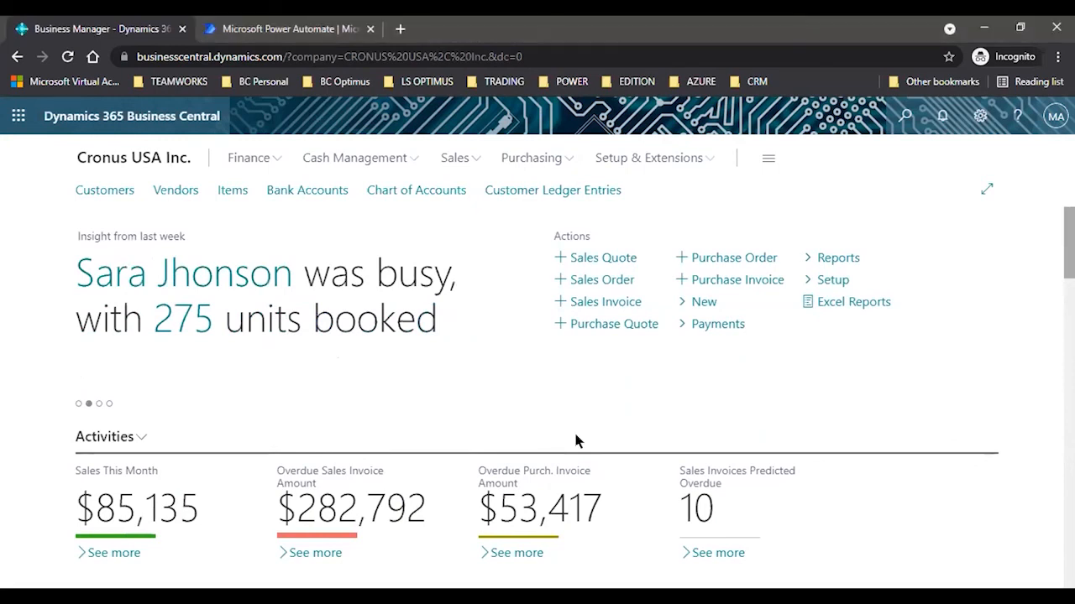